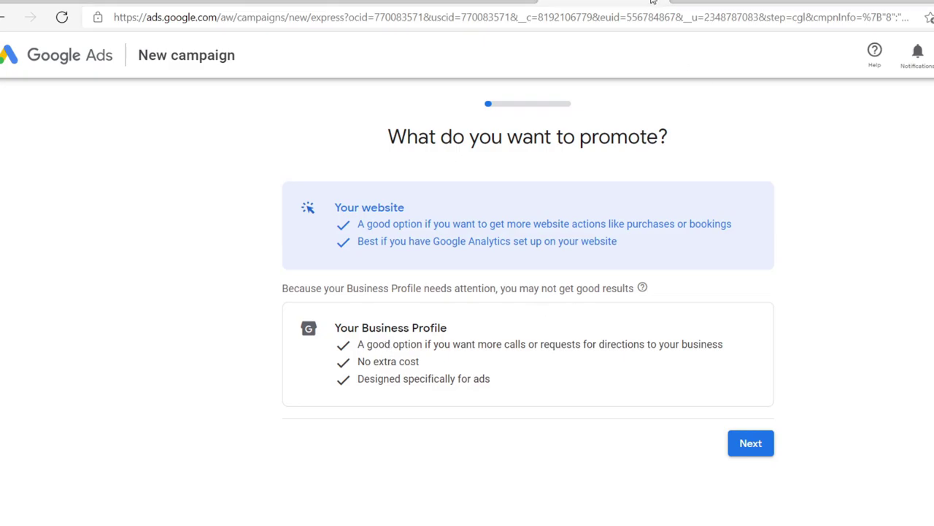
Step: Return to the Google Ads new-campaign page, then move on to the Digistore24 signup tab
click(582, 4)
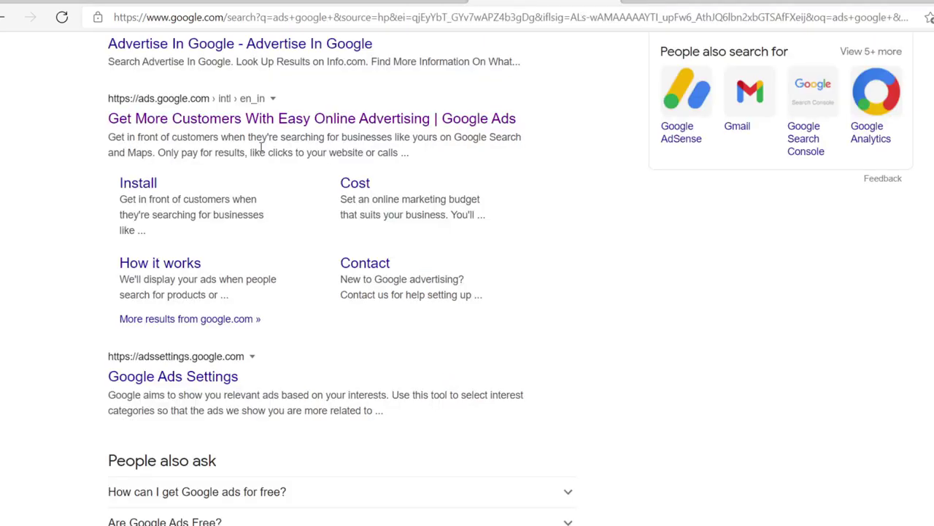
scroll(260, 147, up, 1)
scroll(260, 147, up, 1)
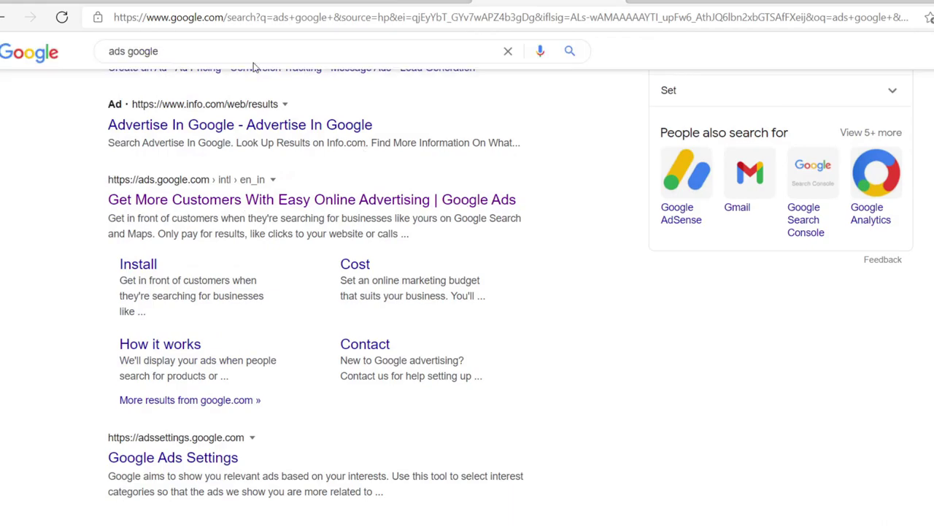
click(235, 2)
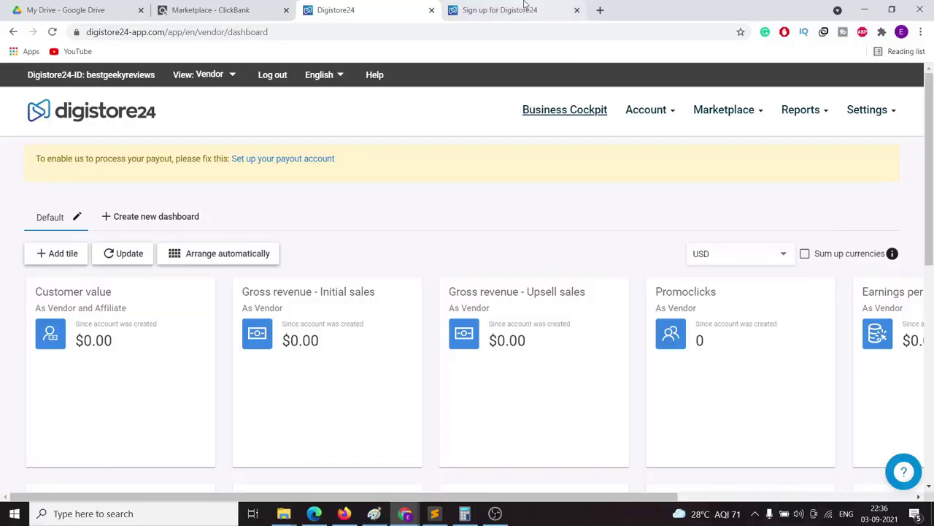
click(523, 6)
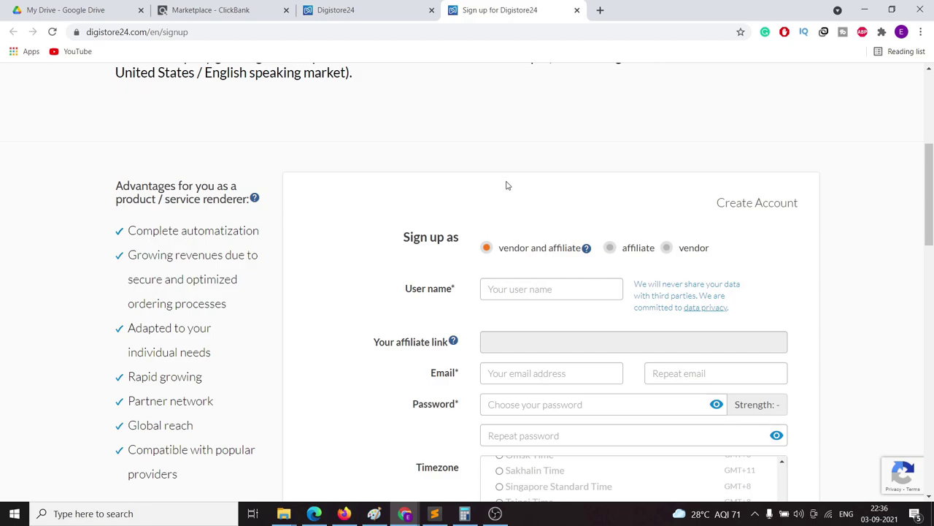
Step: Glance at the ClickBank marketplace and Digistore24 vendor dashboard, then return to the signup page
scroll(467, 219, up, 3)
scroll(439, 243, up, 1)
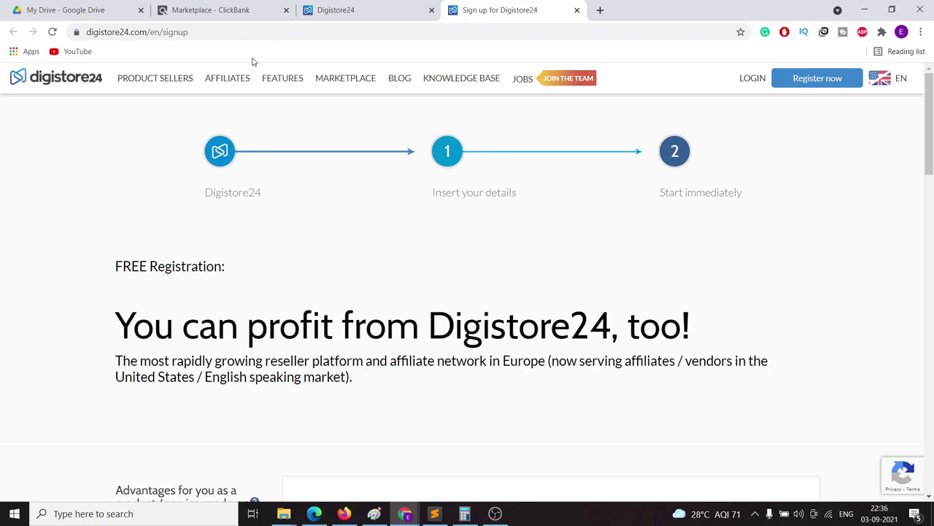
click(225, 10)
click(371, 8)
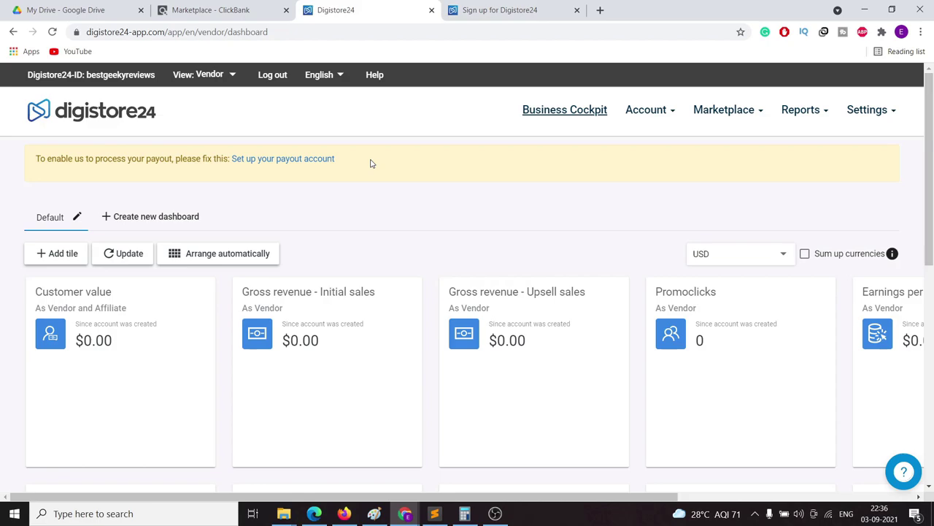
click(508, 12)
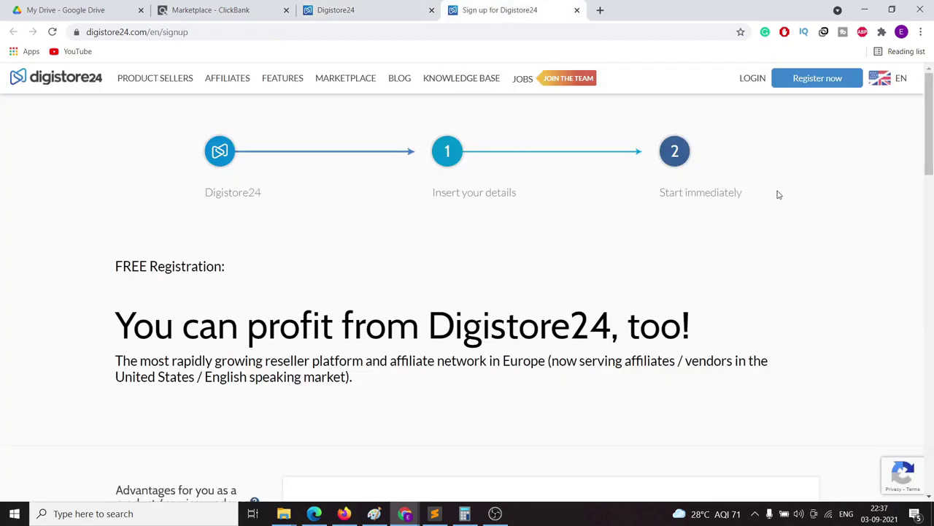
Step: Start the free registration as an affiliate only, scroll the form, and return to the dashboard
click(830, 86)
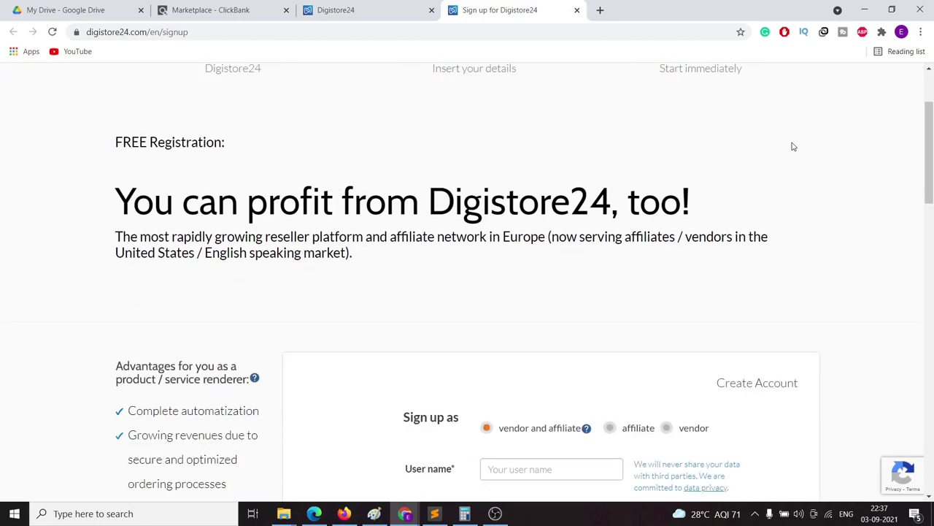
click(610, 128)
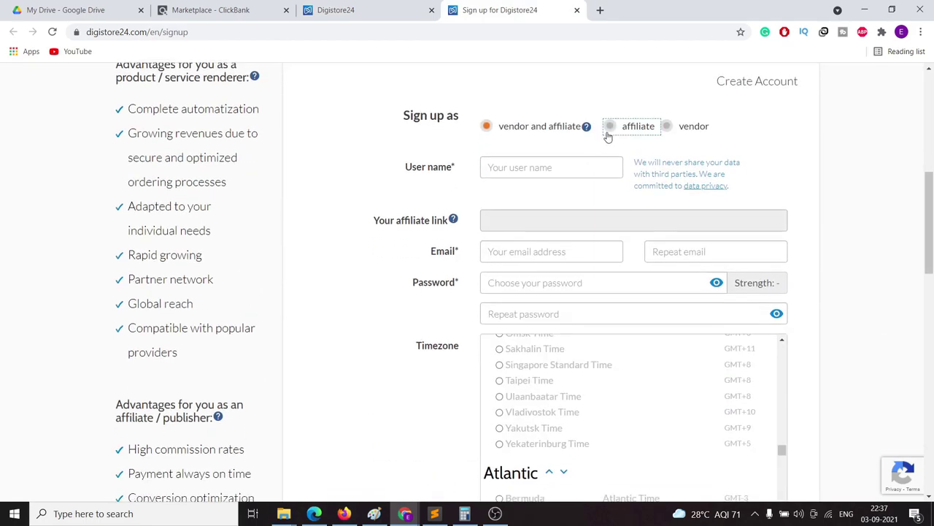
scroll(530, 170, down, 3)
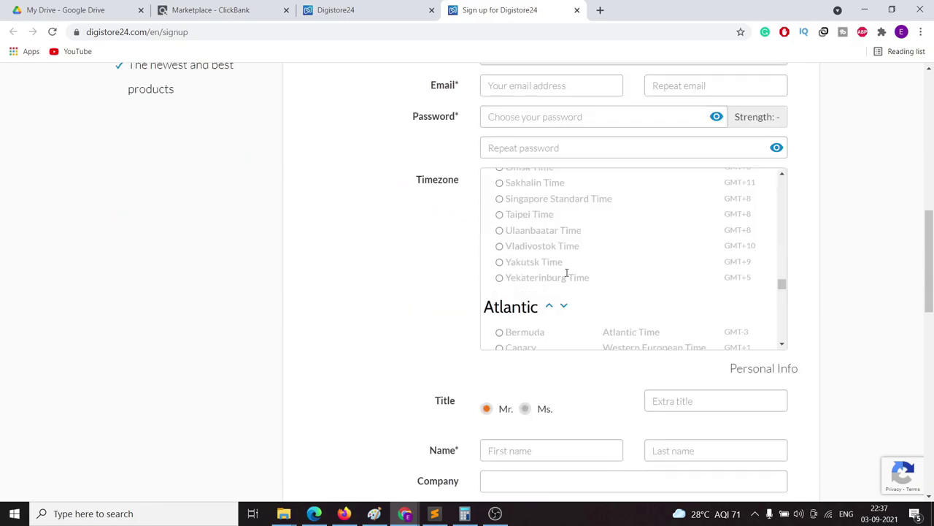
scroll(557, 229, down, 2)
scroll(545, 238, down, 1)
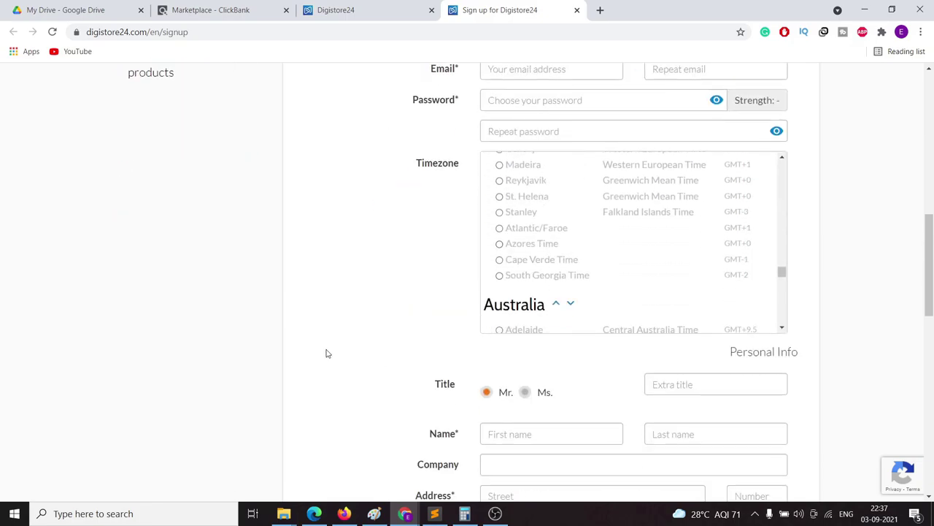
scroll(326, 353, down, 5)
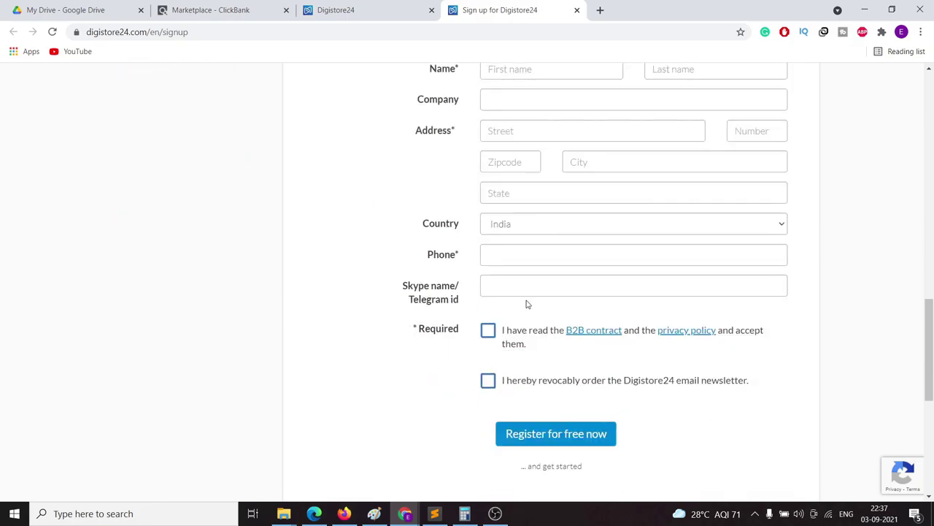
scroll(436, 352, up, 5)
scroll(406, 302, up, 9)
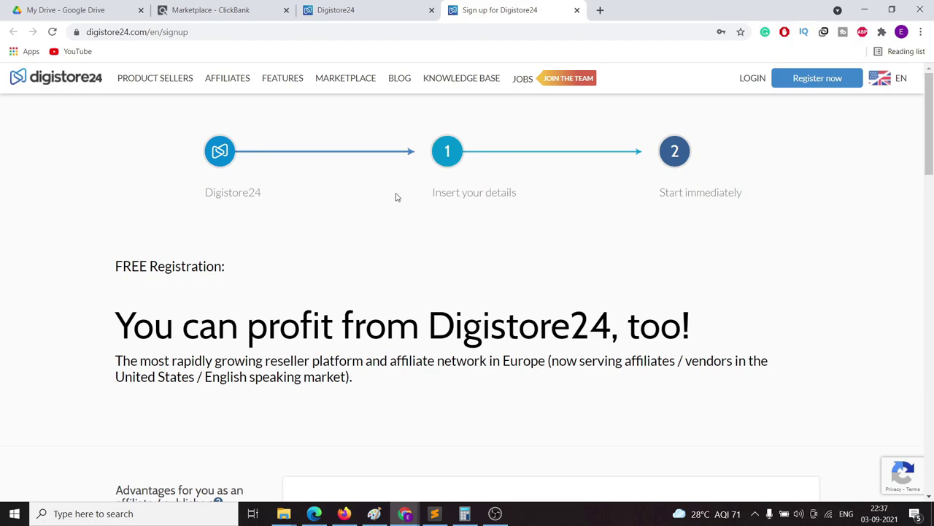
click(362, 14)
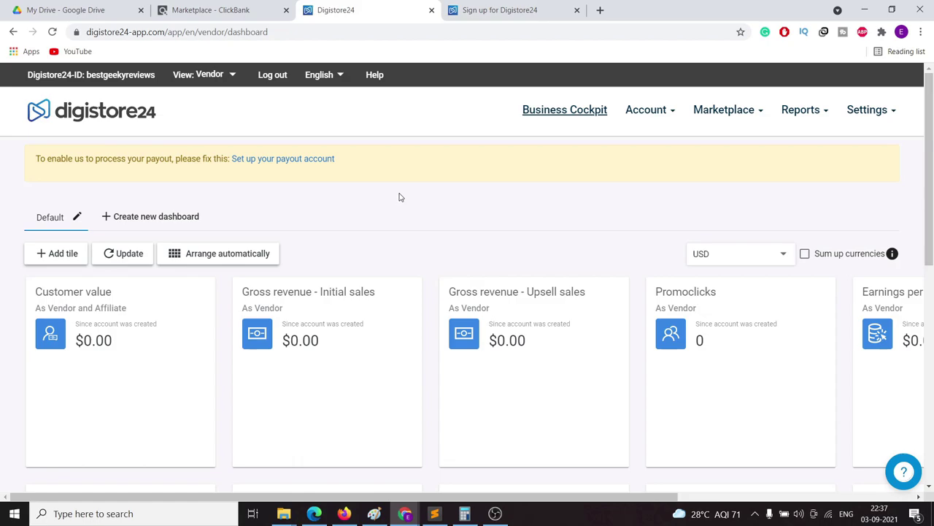
Step: Show 'All offers on the affiliate marketplace' from the Marketplace menu
click(726, 117)
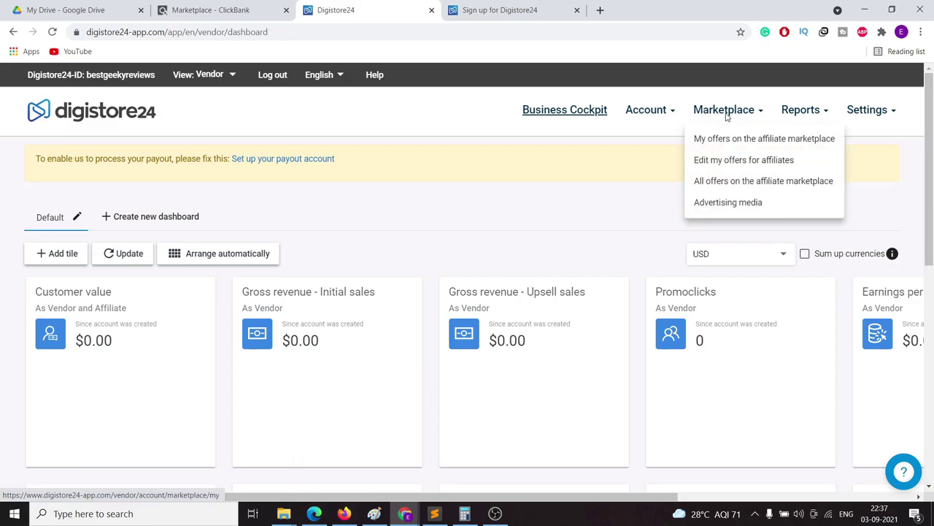
click(739, 184)
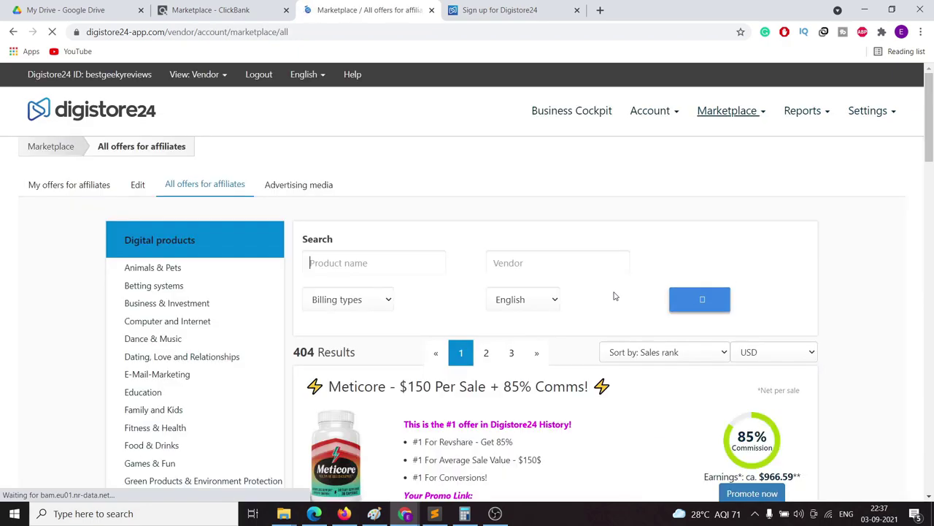
scroll(619, 340, down, 3)
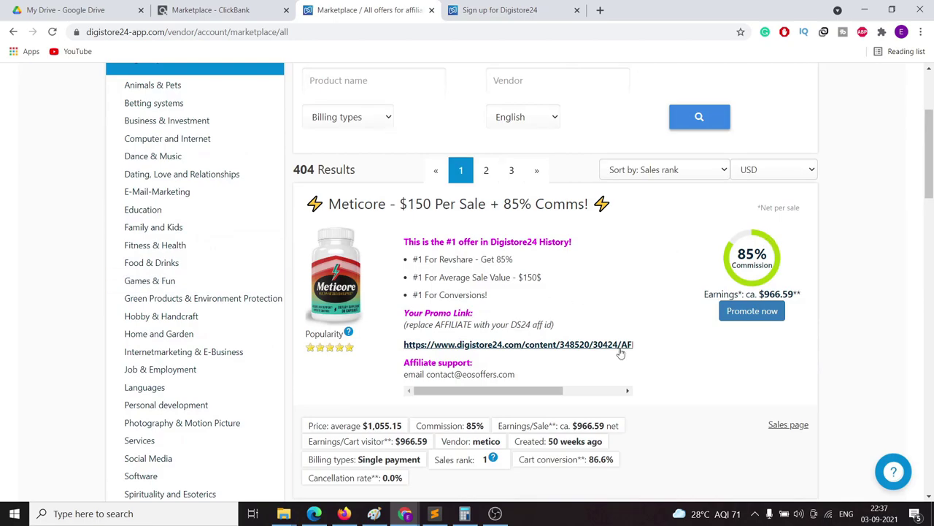
Step: Highlight the Meticore and Genie Script offer titles while scrolling through the offers
drag(325, 204, 378, 205)
scroll(492, 292, down, 5)
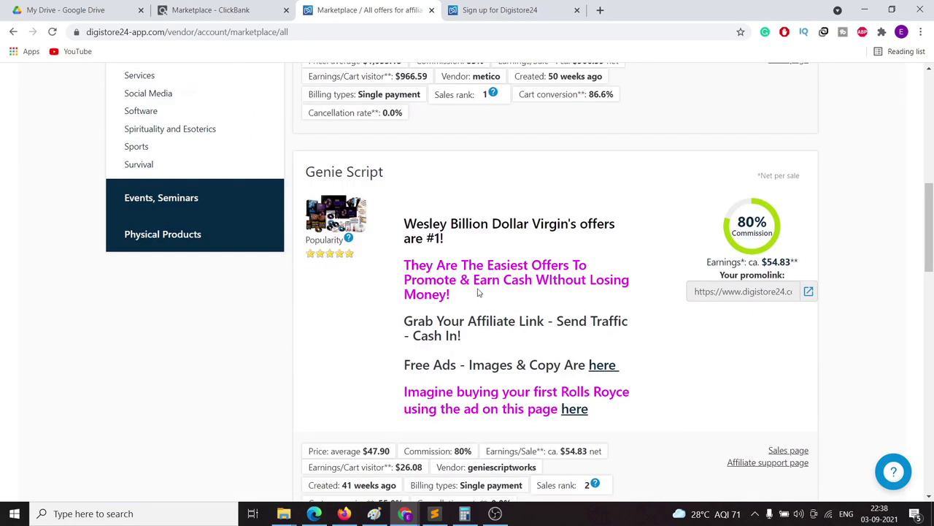
drag(306, 178, 390, 196)
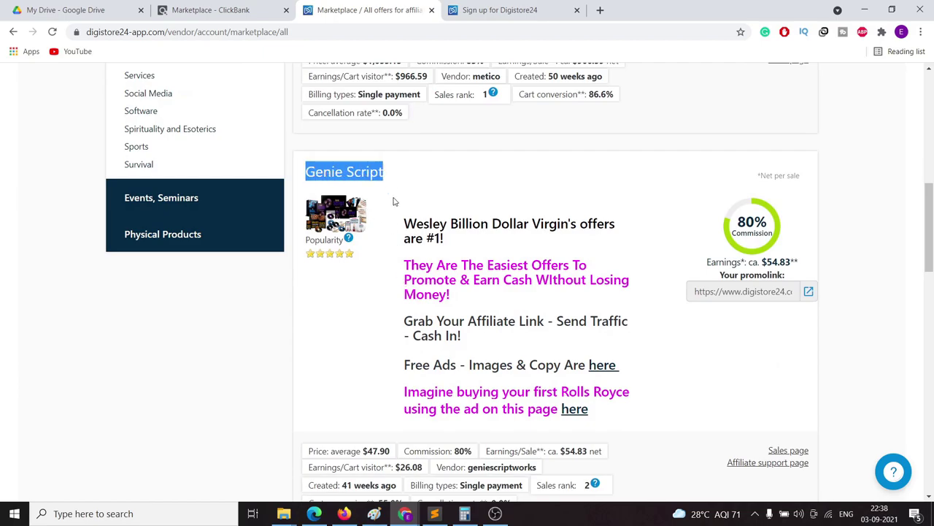
scroll(390, 195, down, 15)
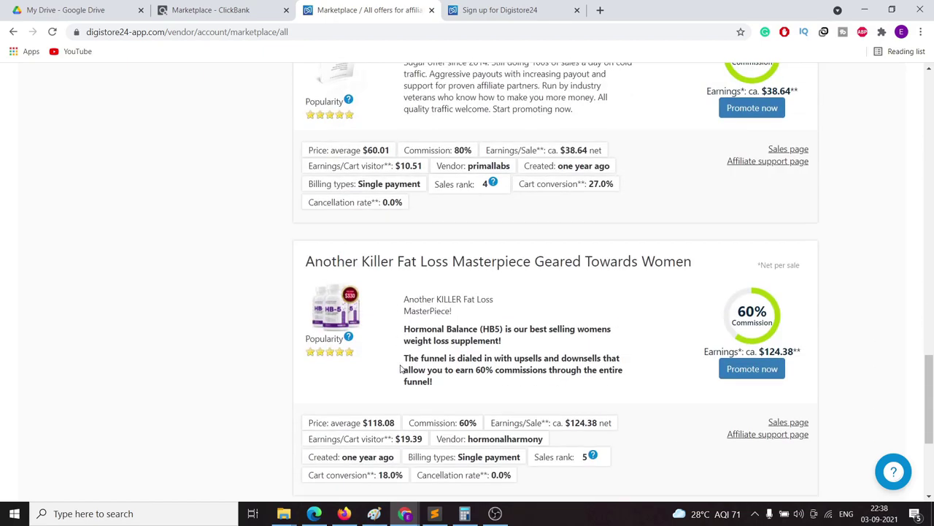
scroll(400, 368, up, 15)
scroll(426, 323, up, 2)
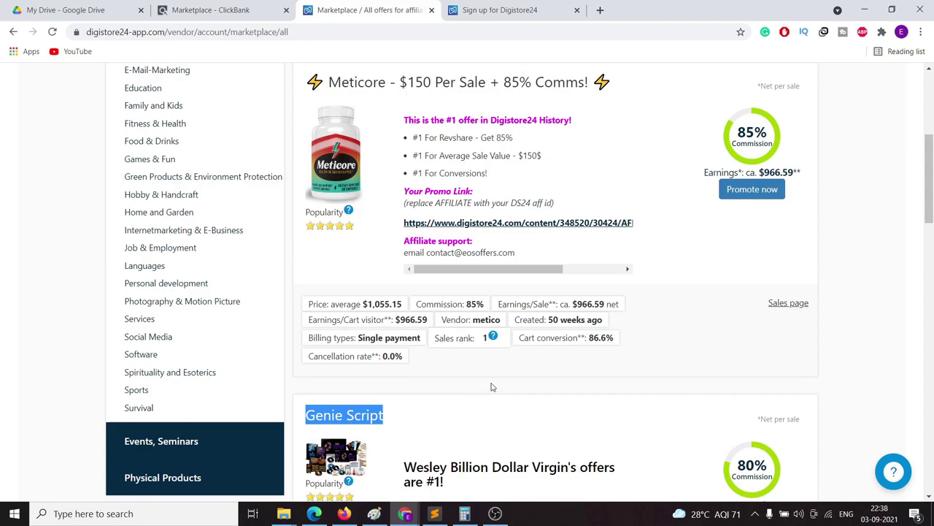
scroll(491, 387, up, 3)
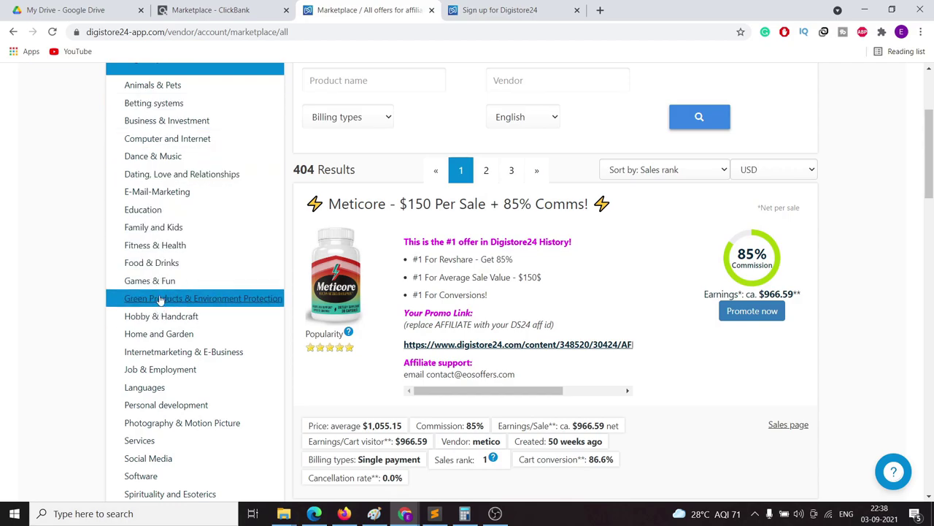
Step: Filter to Fitness & Health and highlight the Keto Cookbook's cart conversion rate
click(168, 245)
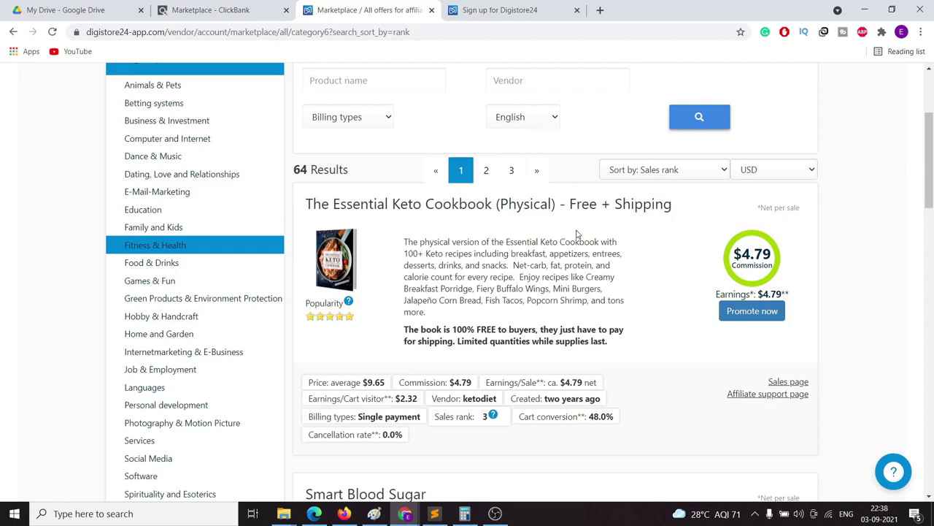
scroll(547, 320, down, 3)
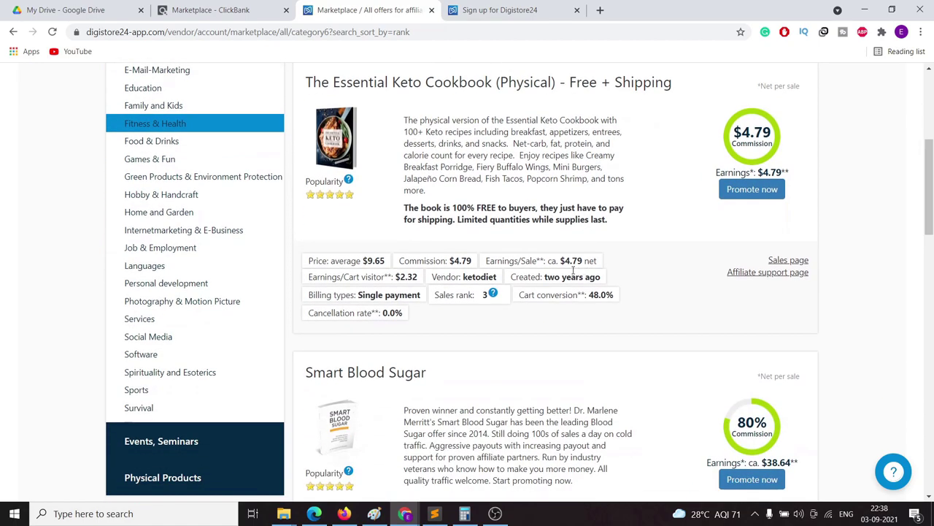
drag(519, 295, 628, 302)
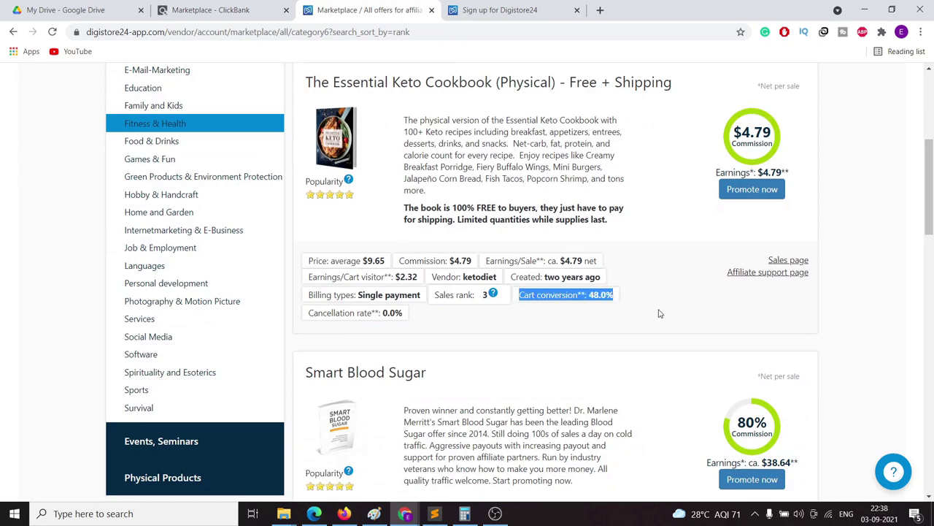
click(660, 313)
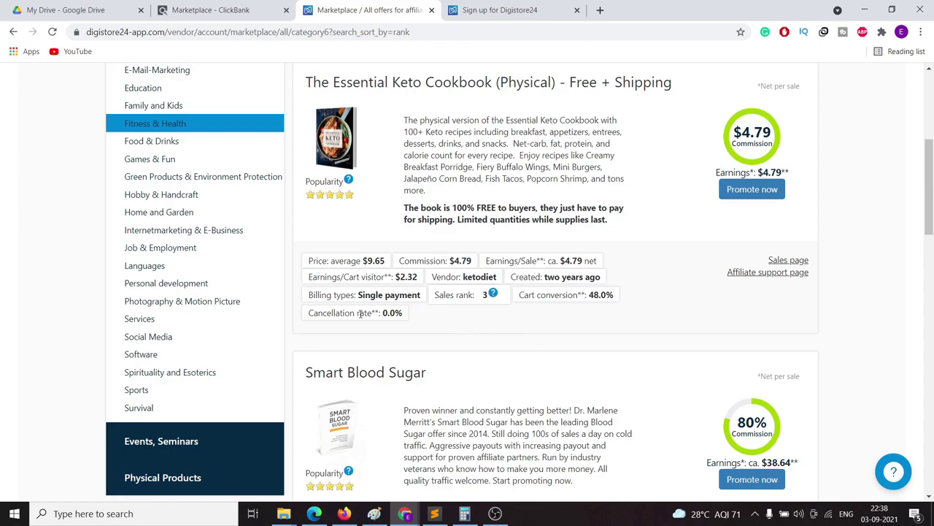
Step: Highlight the Keto Cookbook's 0.0% cancellation rate
drag(378, 315, 409, 323)
click(493, 334)
drag(381, 314, 413, 318)
scroll(719, 314, down, 3)
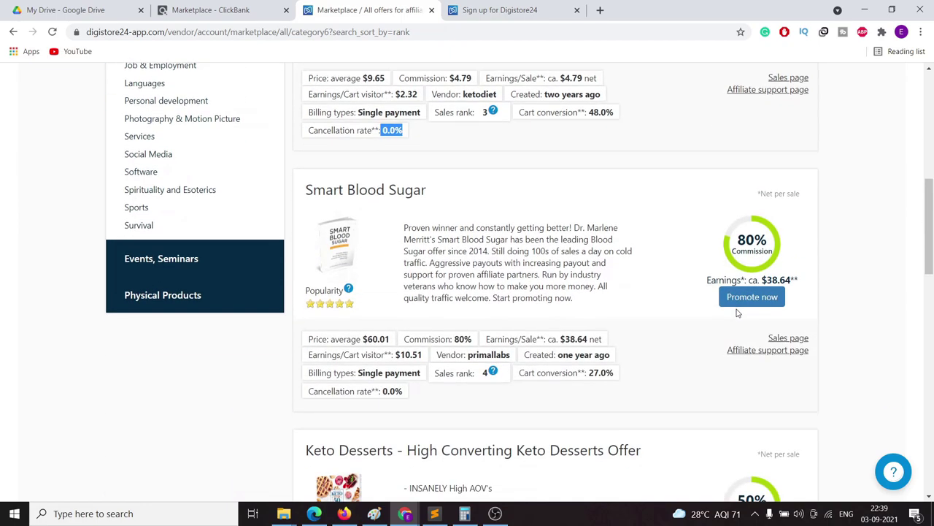
Step: Highlight Keto Desserts' cancellation rate and $4.29 earnings, then scroll to Cinderella Solution (100% commission)
scroll(781, 314, up, 3)
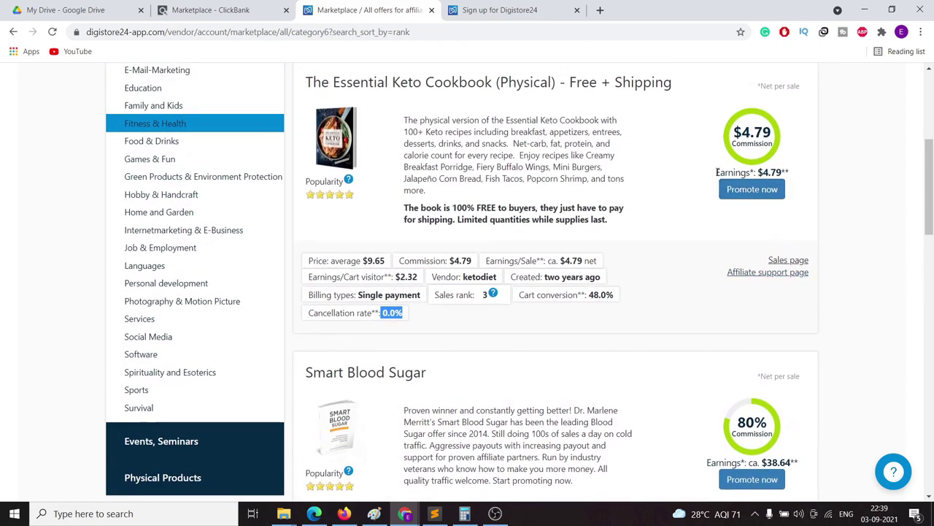
scroll(781, 292, down, 4)
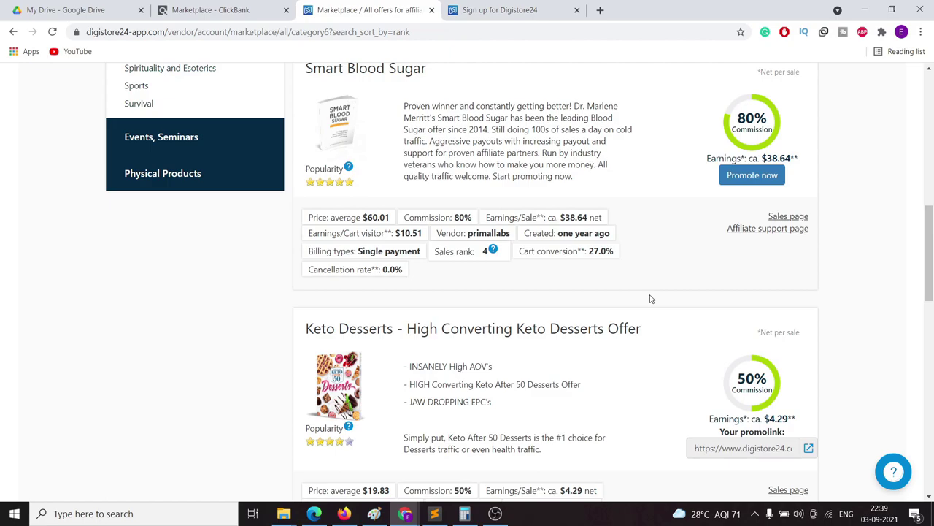
scroll(652, 299, down, 2)
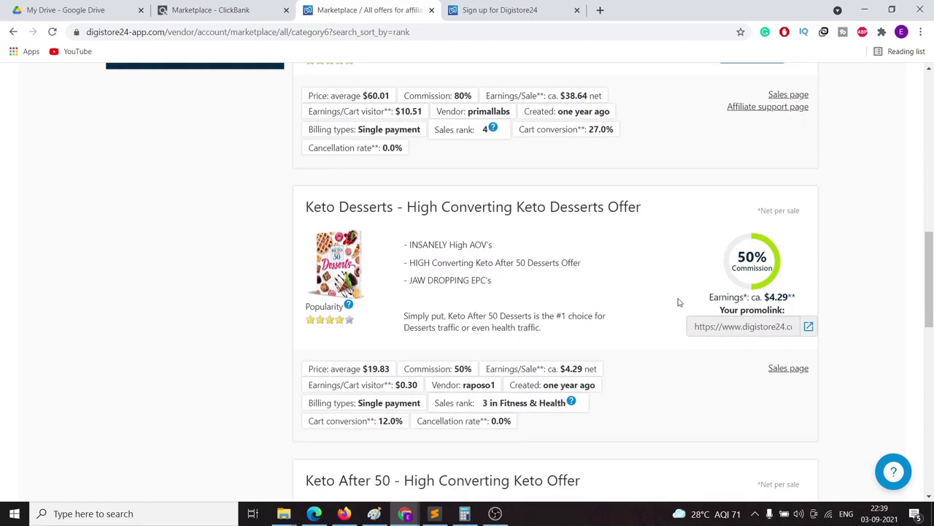
scroll(756, 286, down, 1)
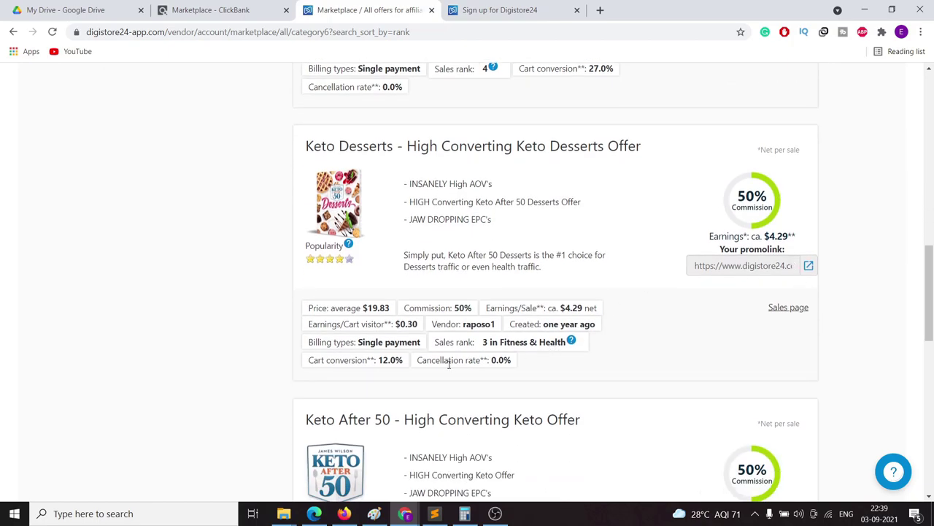
drag(437, 360, 514, 363)
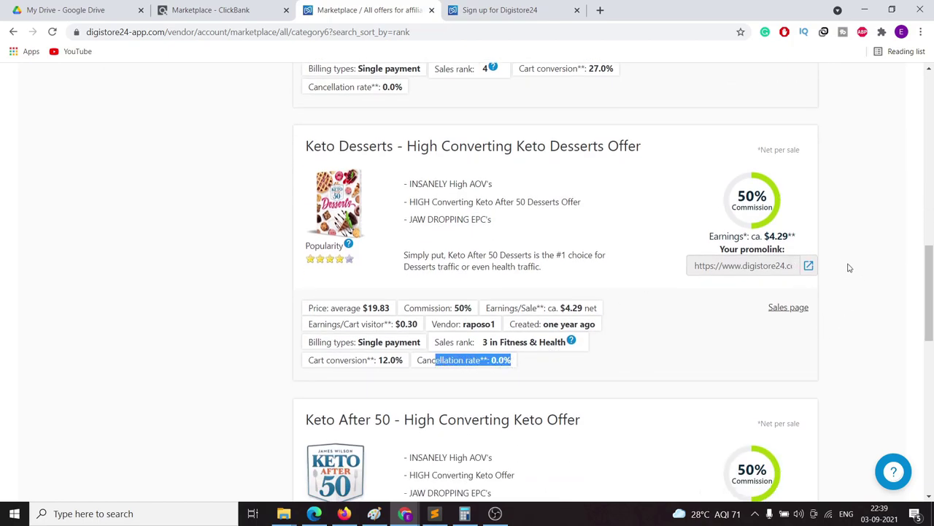
drag(797, 236, 764, 235)
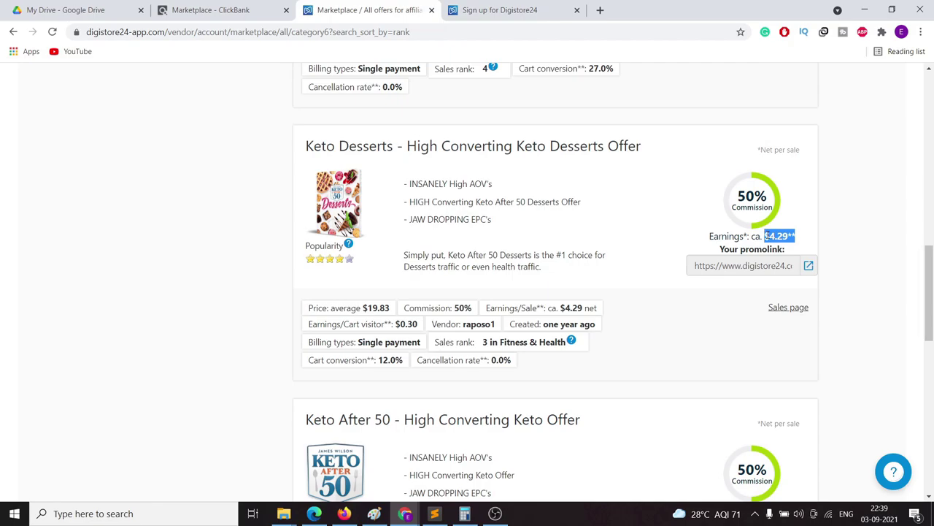
click(916, 240)
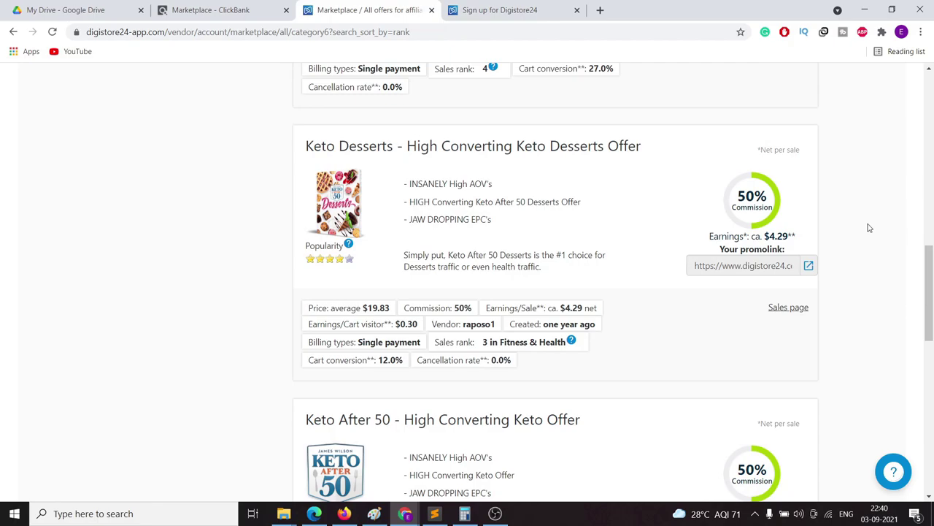
scroll(861, 321, down, 3)
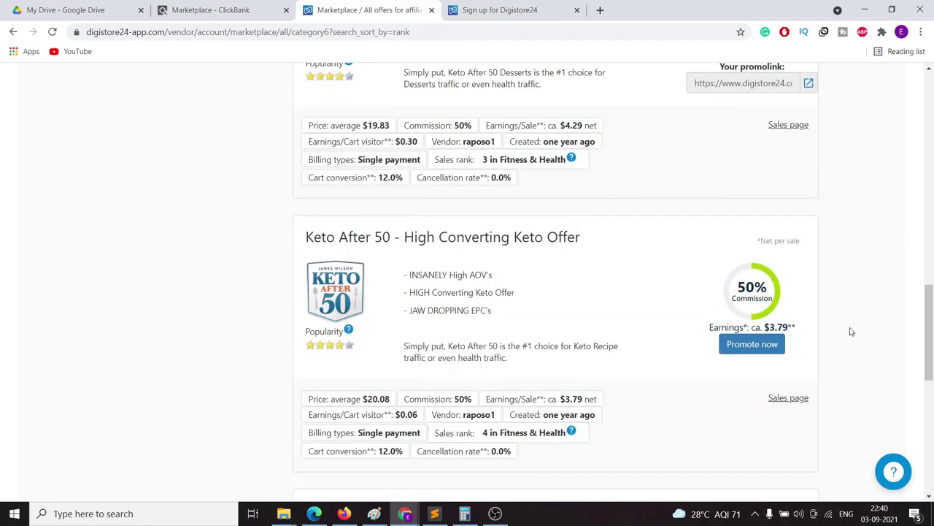
scroll(850, 331, down, 5)
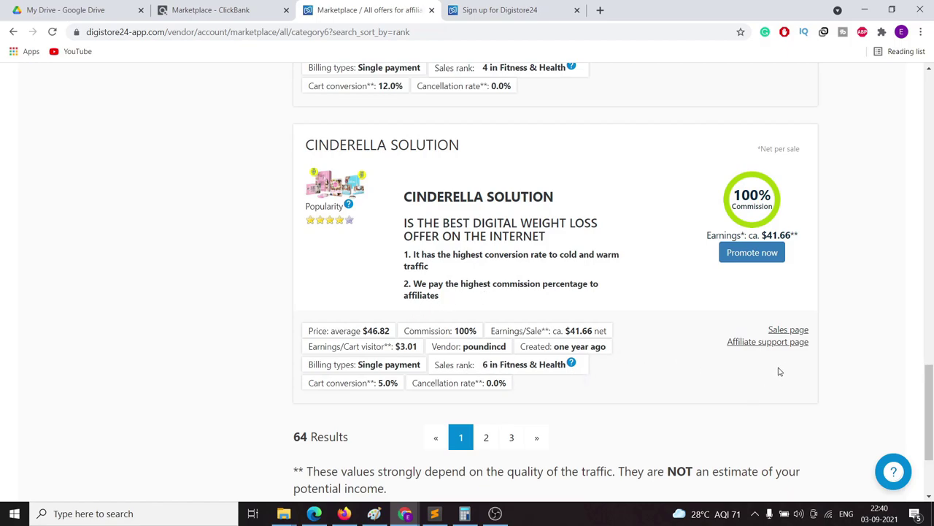
Step: Open the Cinderella Solution sales page and affiliate support page in new tabs
right_click(781, 332)
click(790, 339)
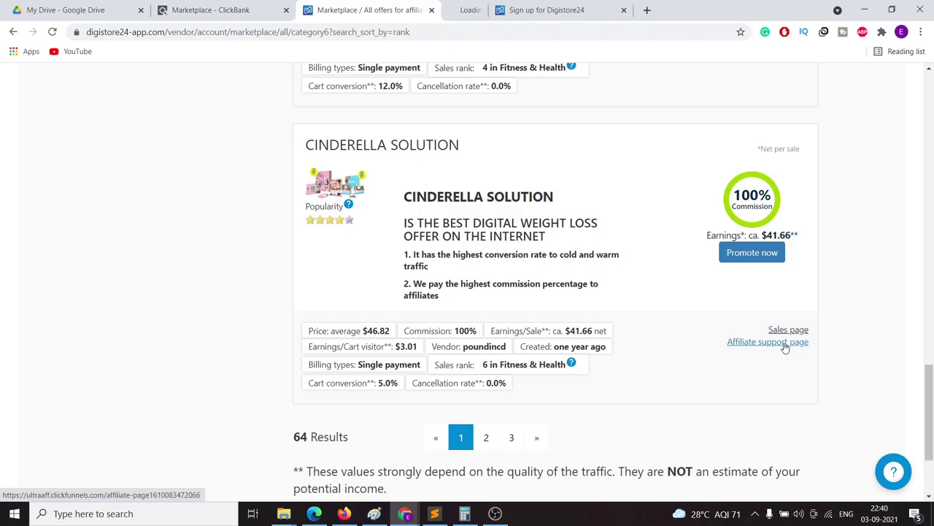
right_click(755, 348)
click(774, 353)
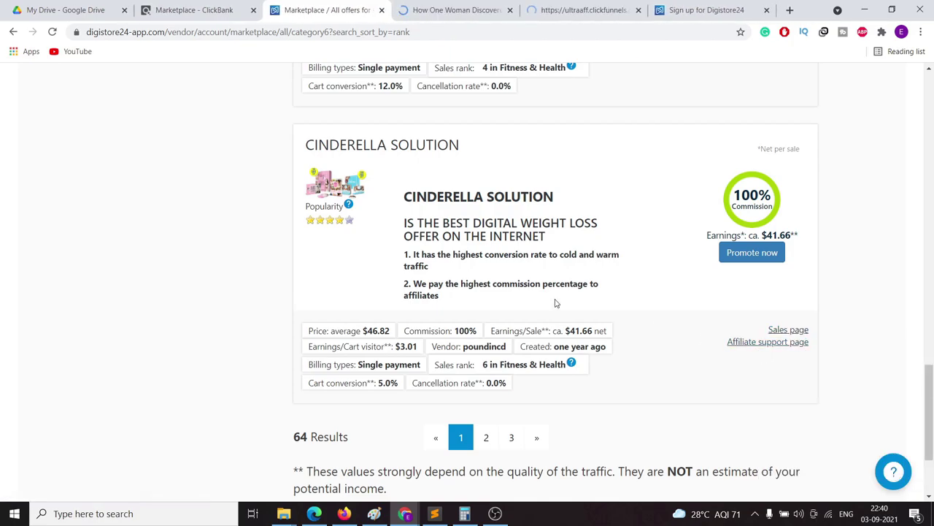
Step: View the affiliate page's $73.00+ per sale, 95% commission and >$3.00 EPC breakdown
click(560, 12)
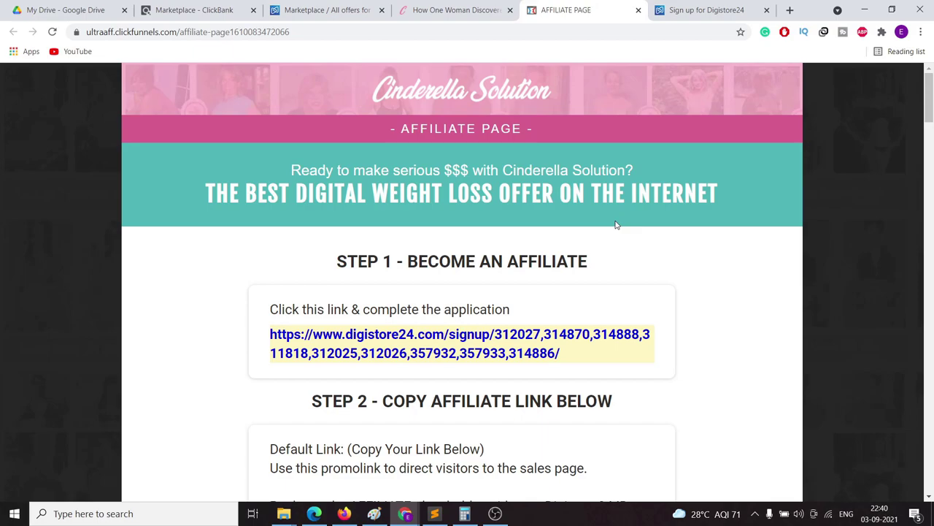
scroll(615, 225, down, 2)
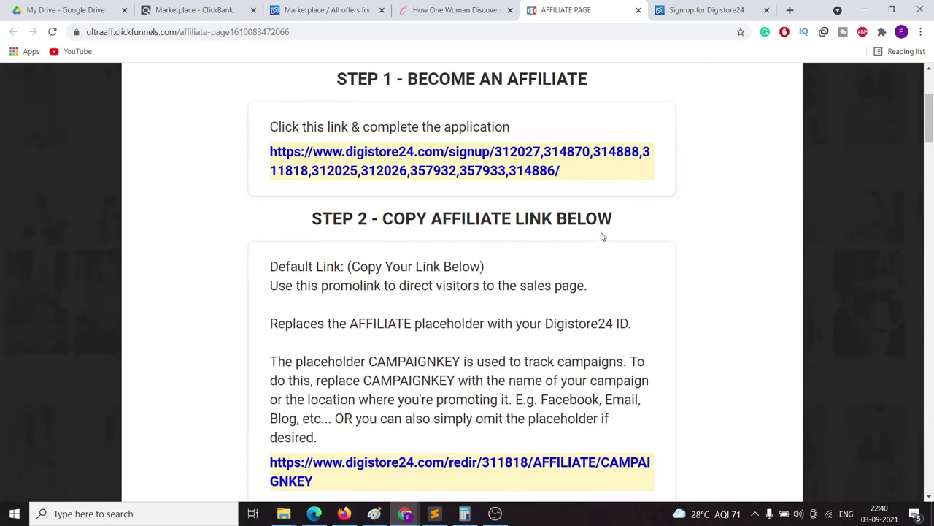
scroll(527, 284, down, 2)
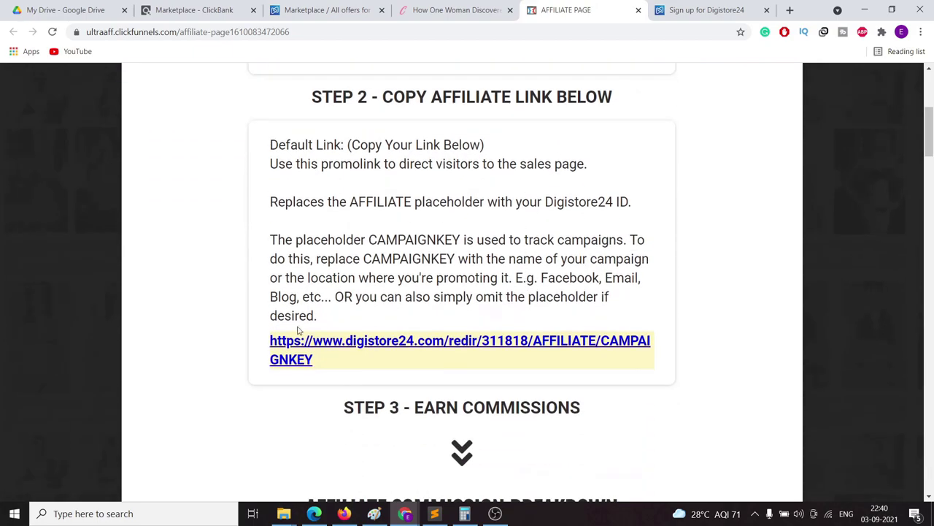
scroll(303, 334, down, 4)
scroll(442, 287, down, 2)
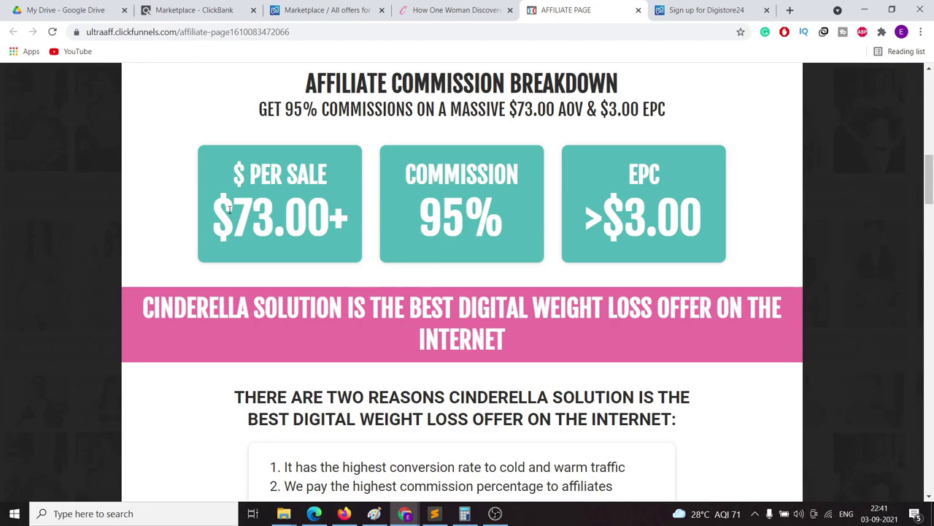
Step: Highlight the $73.00 per-sale figure and the >$3.00 EPC value
drag(232, 209, 308, 211)
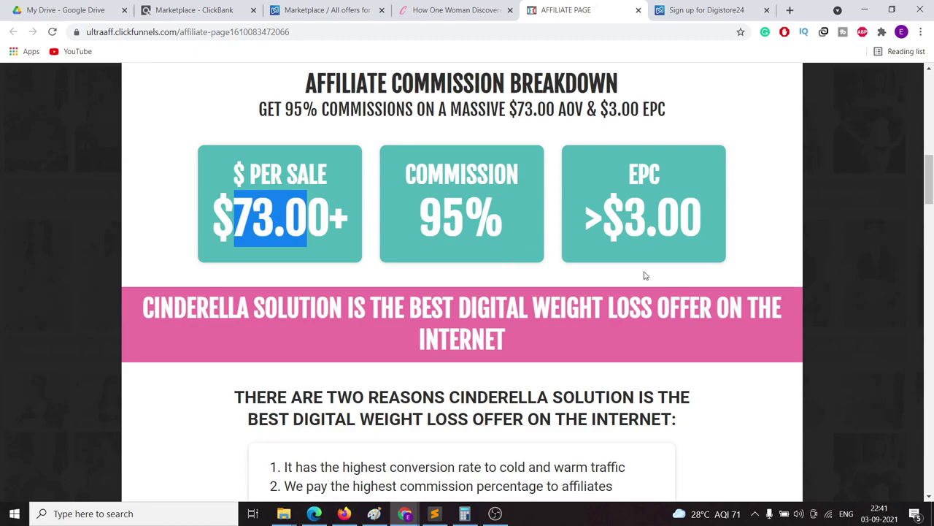
drag(629, 175, 649, 179)
drag(583, 220, 712, 217)
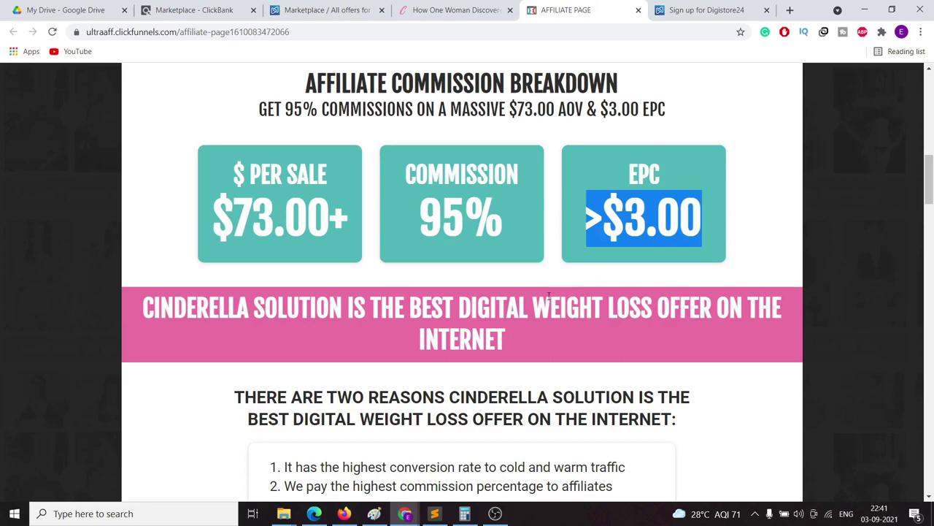
Step: Scroll down to the Facebook Ad Conversion Kit quiz-lander section
scroll(524, 263, down, 2)
scroll(524, 246, down, 5)
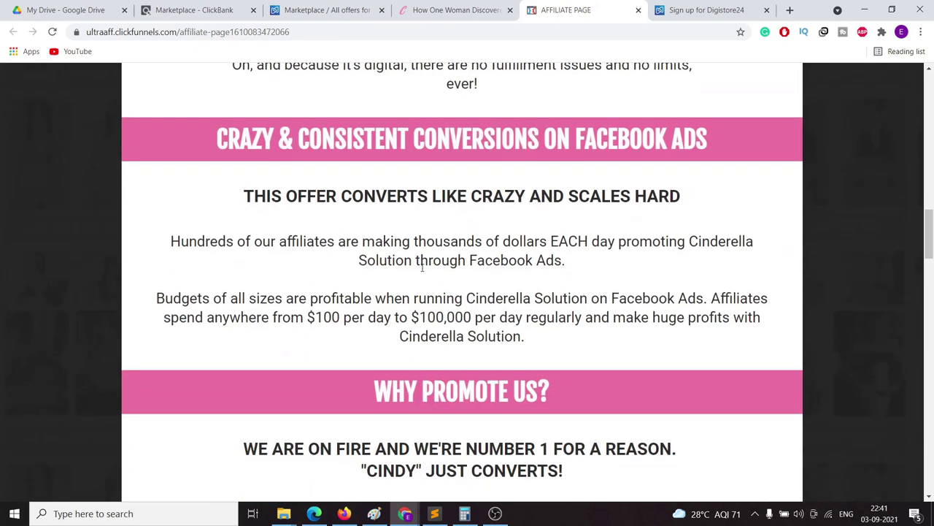
scroll(427, 350, down, 5)
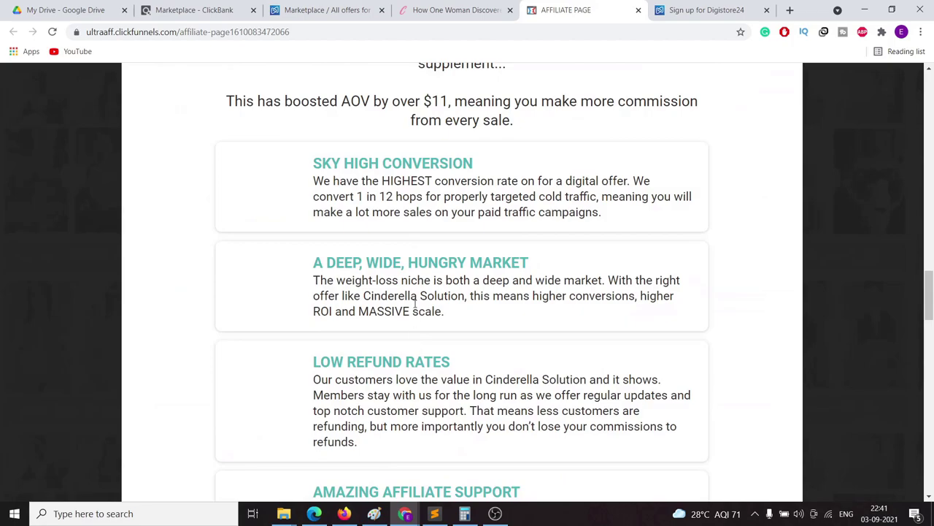
scroll(419, 242, up, 2)
scroll(417, 244, up, 2)
scroll(452, 284, down, 10)
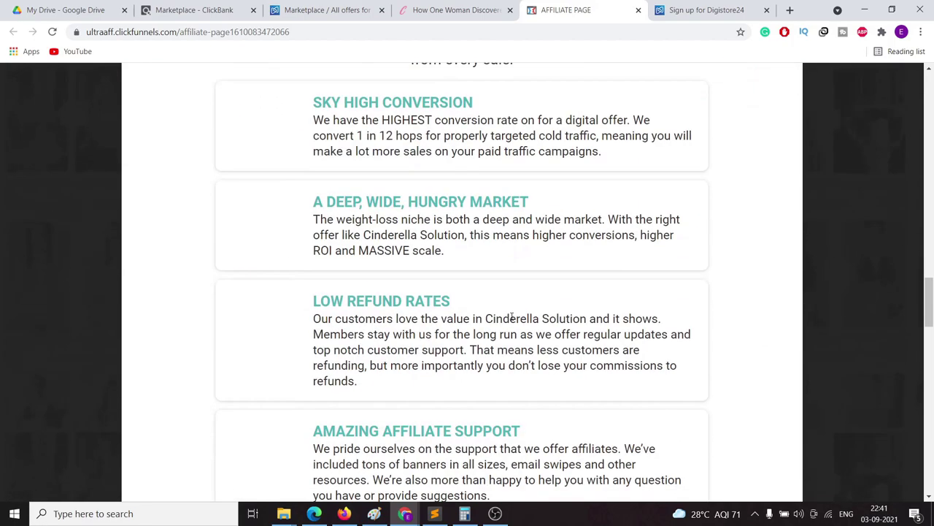
scroll(488, 317, down, 1)
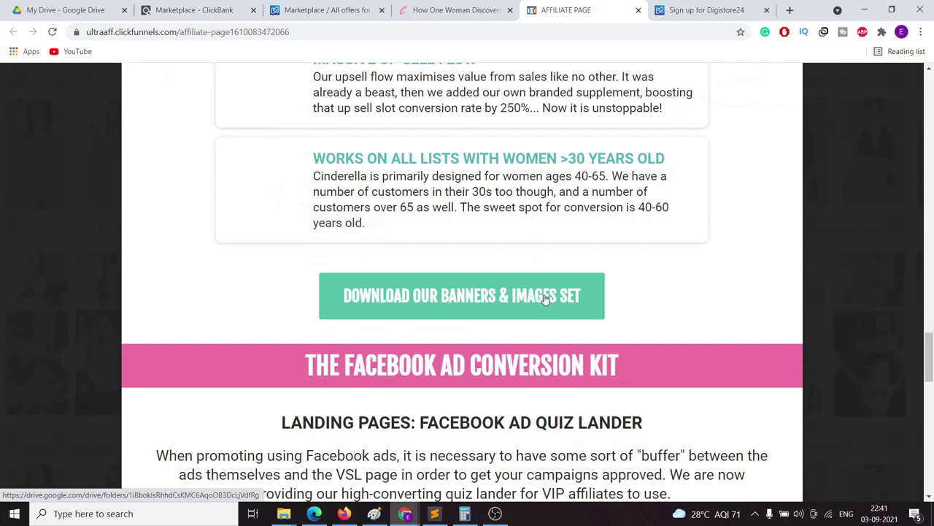
scroll(642, 268, down, 3)
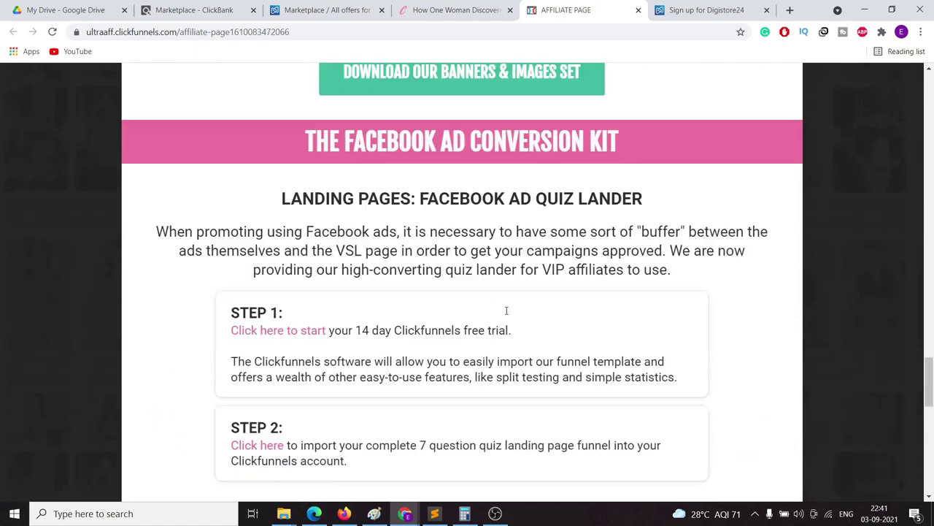
drag(305, 122, 679, 116)
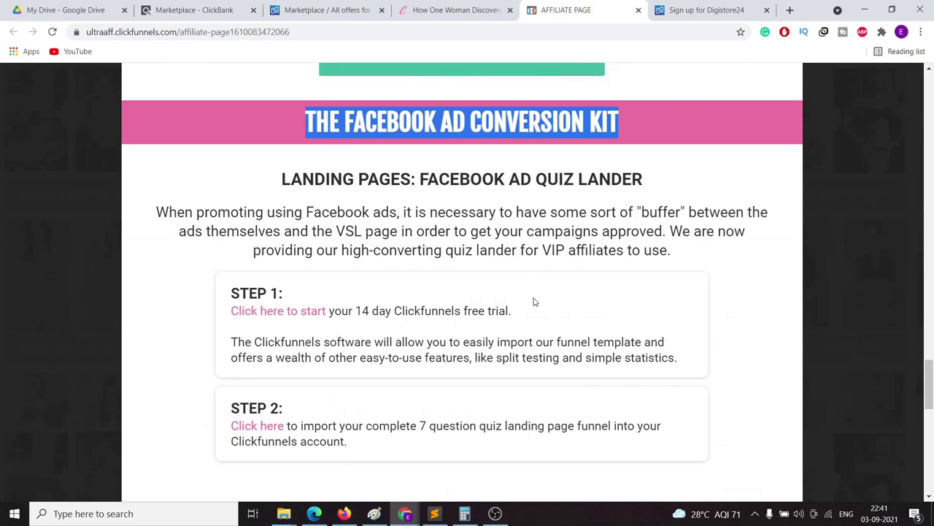
scroll(536, 298, down, 7)
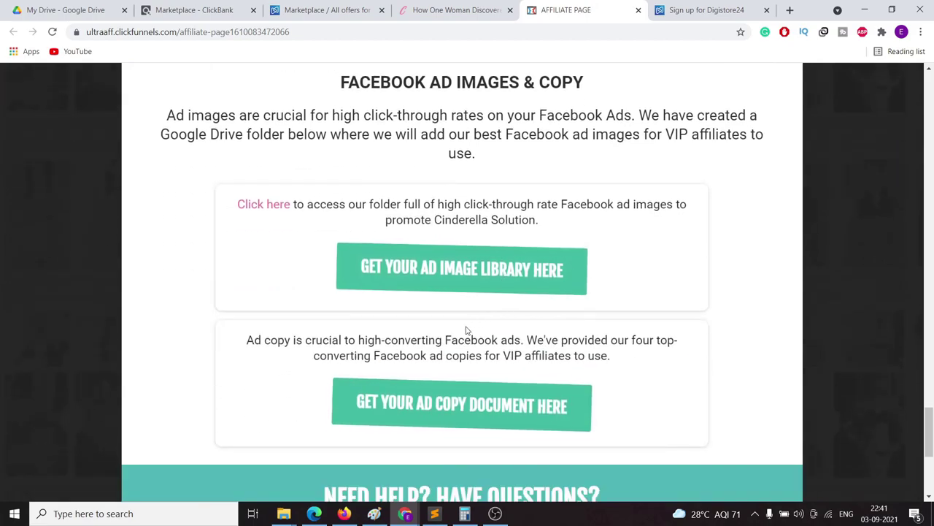
scroll(419, 396, down, 1)
scroll(419, 396, down, 2)
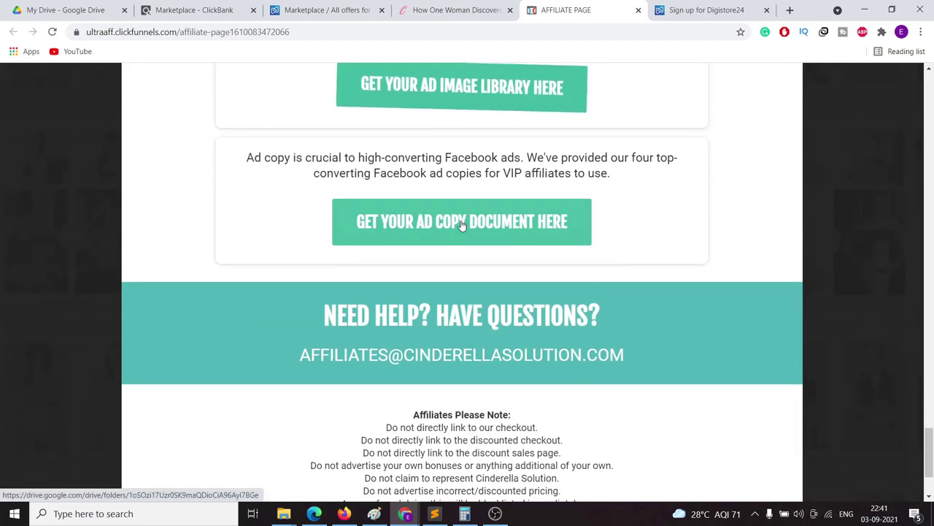
scroll(511, 350, up, 2)
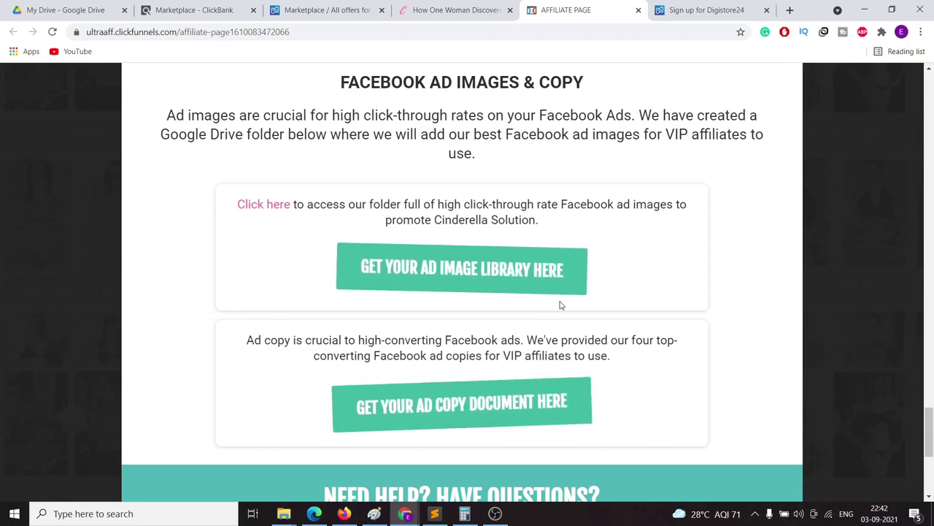
scroll(561, 305, down, 4)
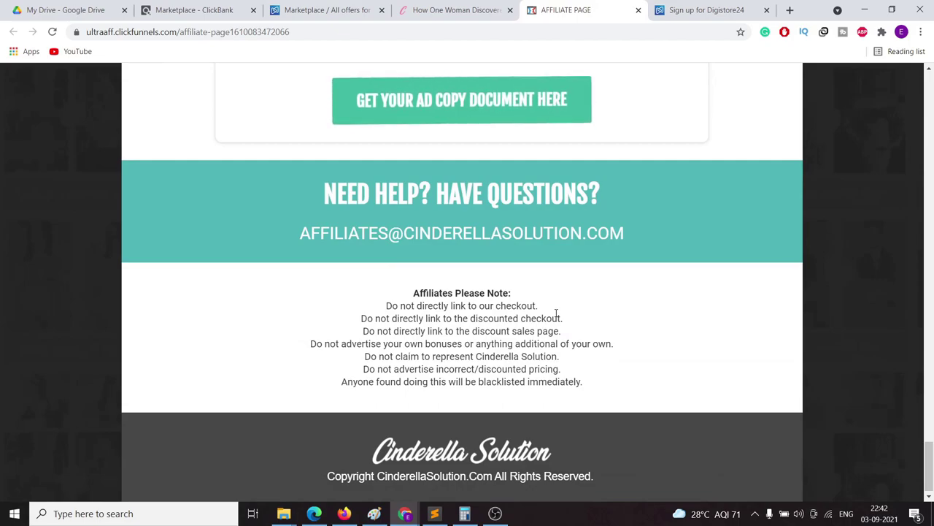
scroll(555, 315, up, 6)
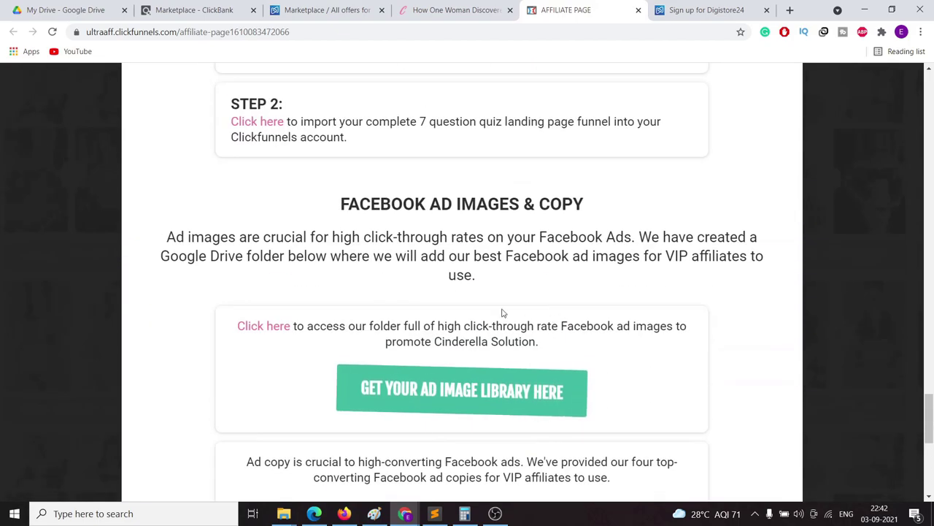
scroll(527, 319, down, 2)
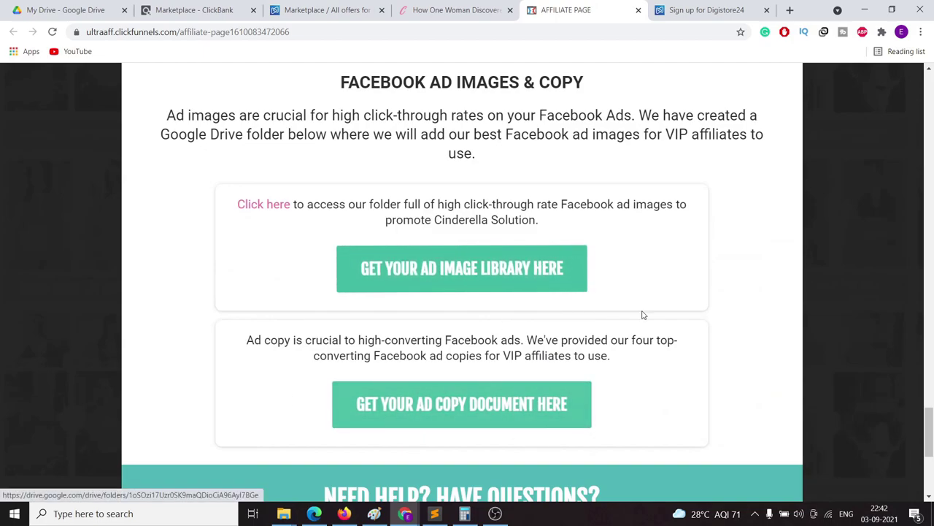
scroll(633, 317, down, 4)
scroll(411, 365, up, 9)
scroll(375, 292, down, 3)
drag(348, 264, 605, 266)
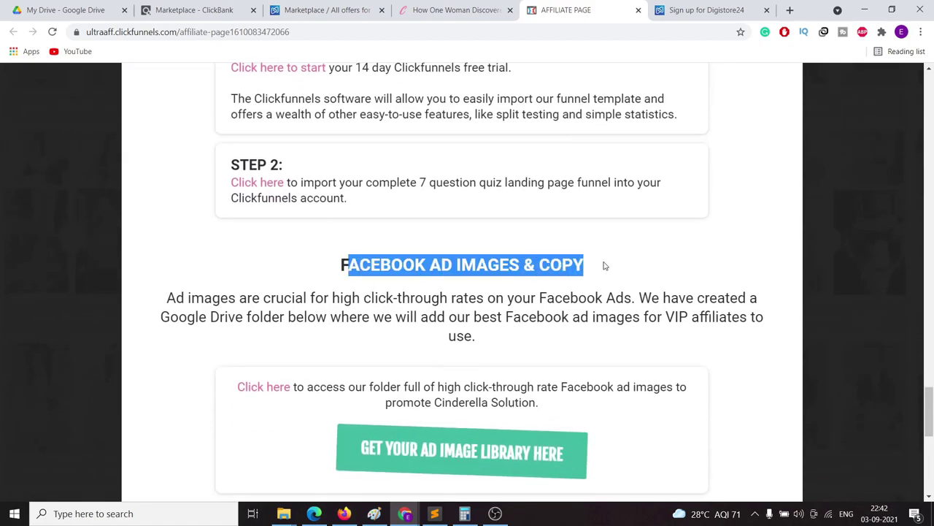
scroll(584, 329, up, 6)
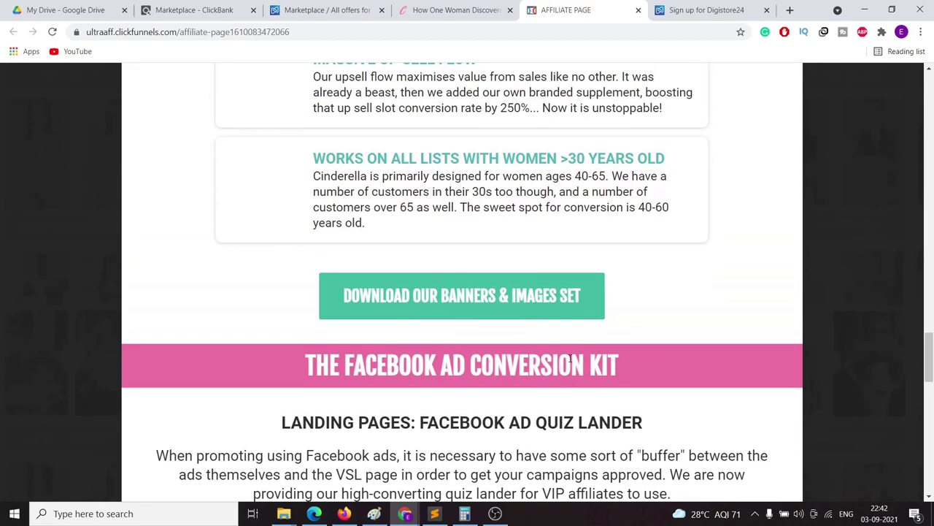
scroll(570, 357, up, 1)
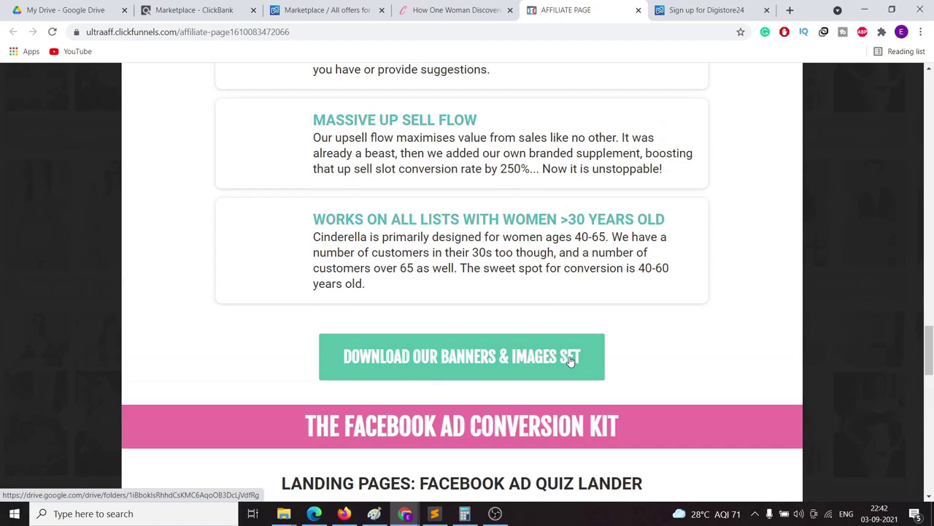
scroll(504, 321, up, 3)
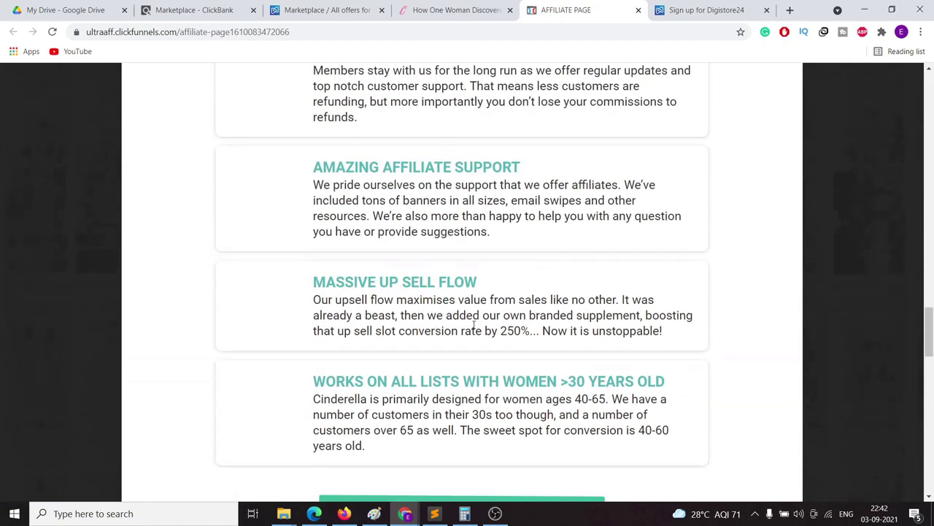
scroll(407, 245, up, 1)
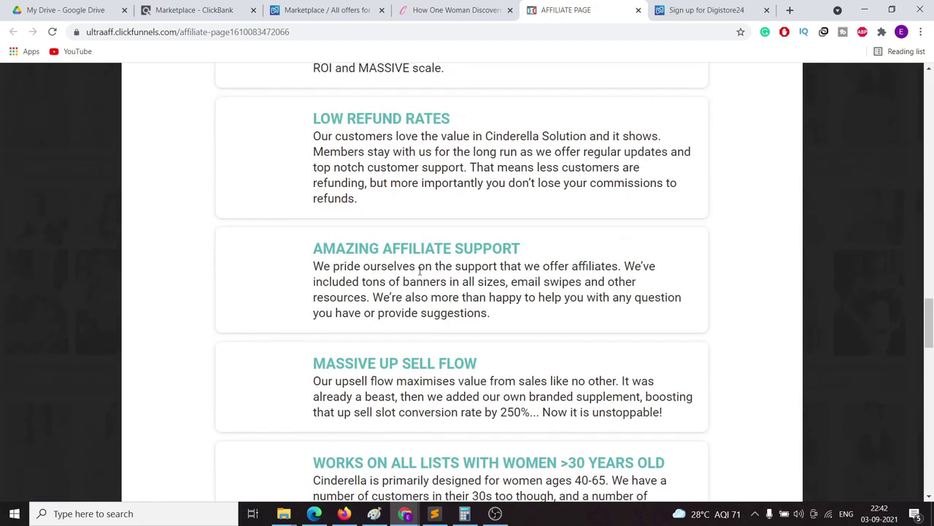
scroll(476, 317, up, 7)
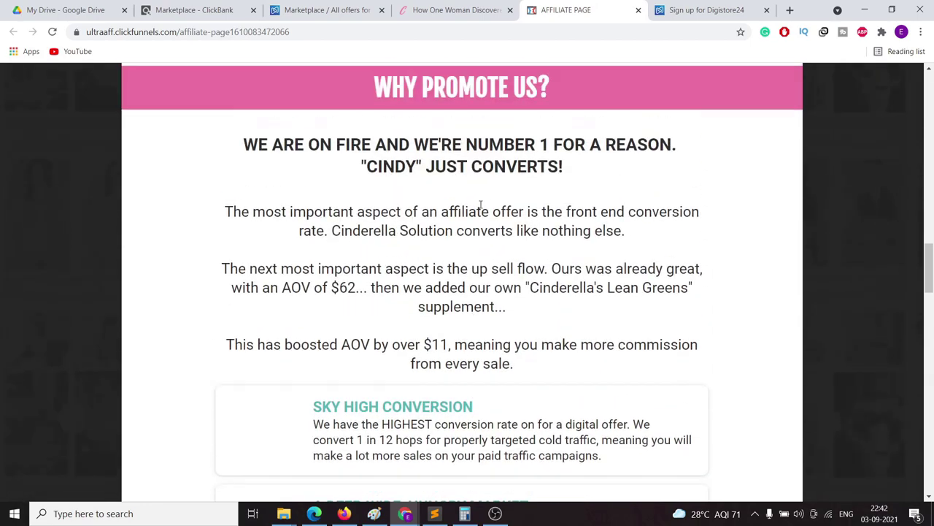
Step: Show the Cinderella Solution sales page, dismiss the 'Don't leave this page' popup, and check the video
click(438, 14)
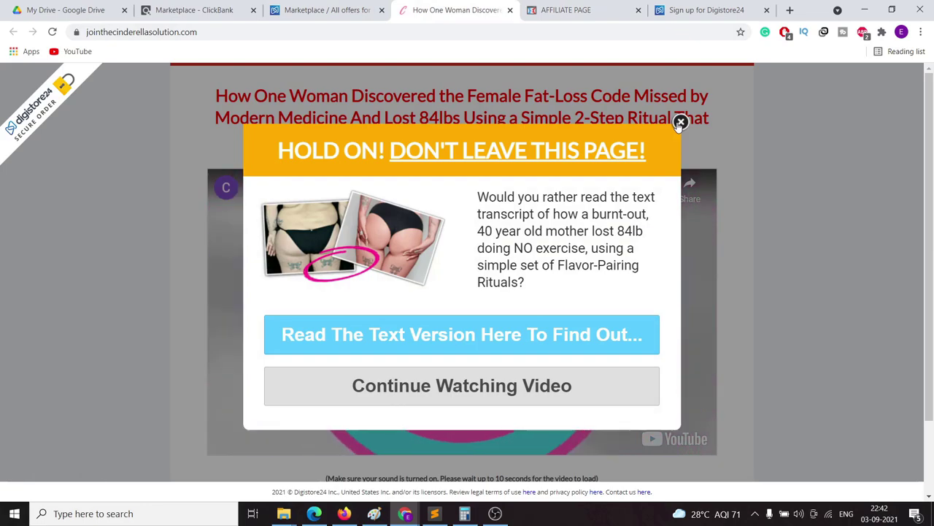
click(680, 122)
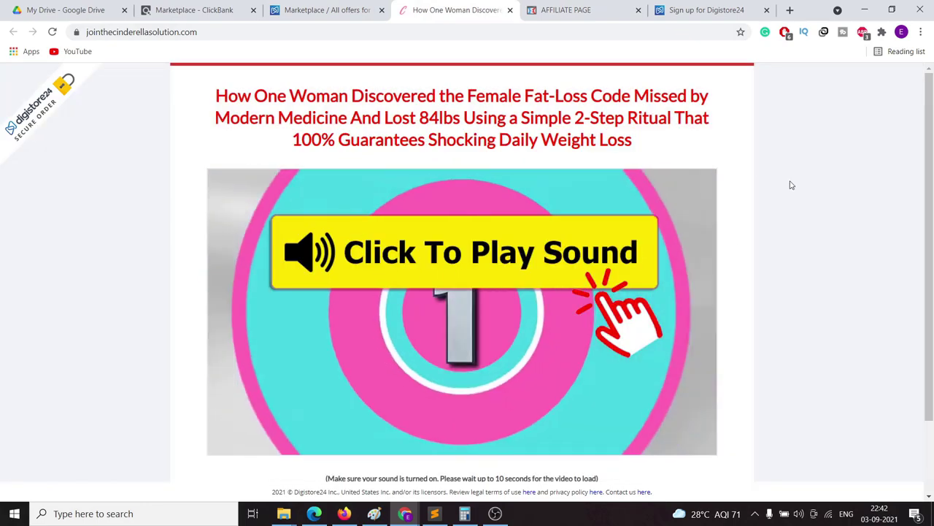
scroll(443, 263, down, 2)
scroll(438, 233, up, 2)
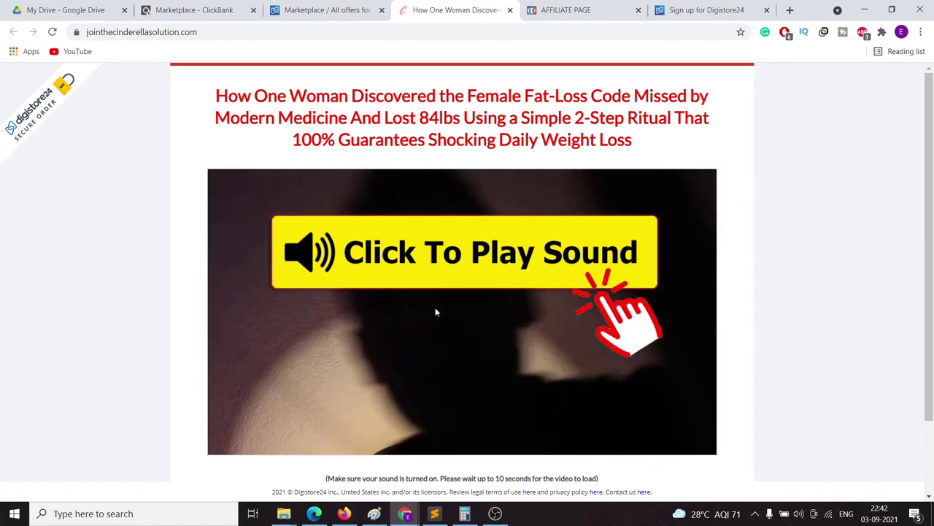
scroll(453, 411, down, 1)
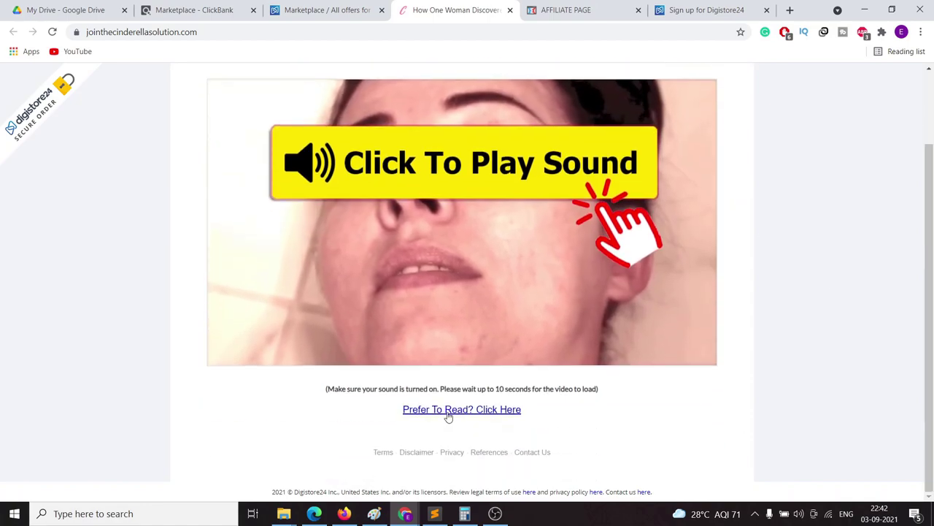
scroll(444, 435, up, 1)
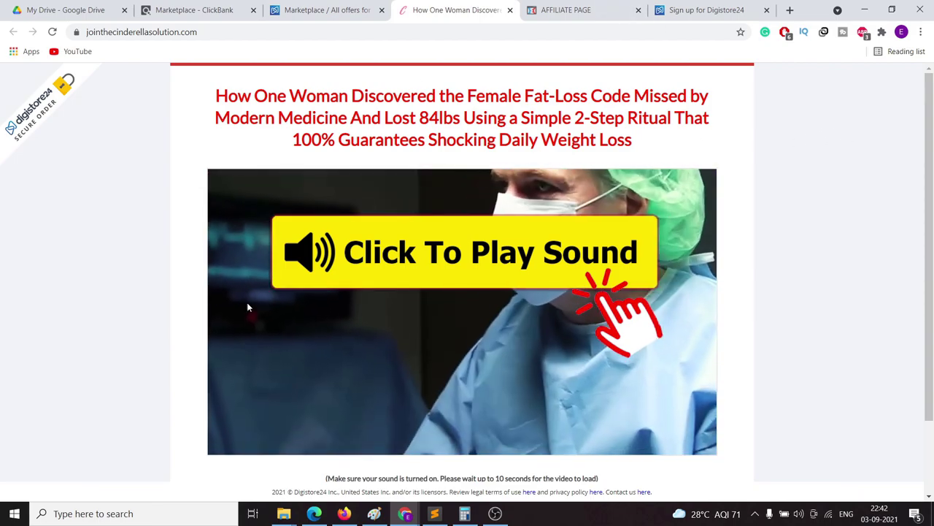
Step: Highlight Cinderella Solution's 0.0% cancellation rate and $41.66 earnings on Digistore24, then return to ClickBank
click(318, 10)
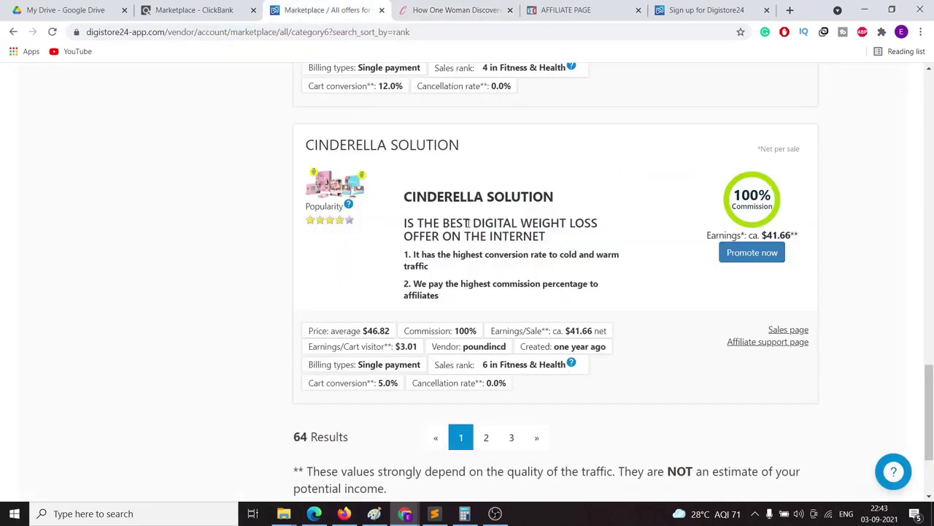
drag(427, 386, 489, 395)
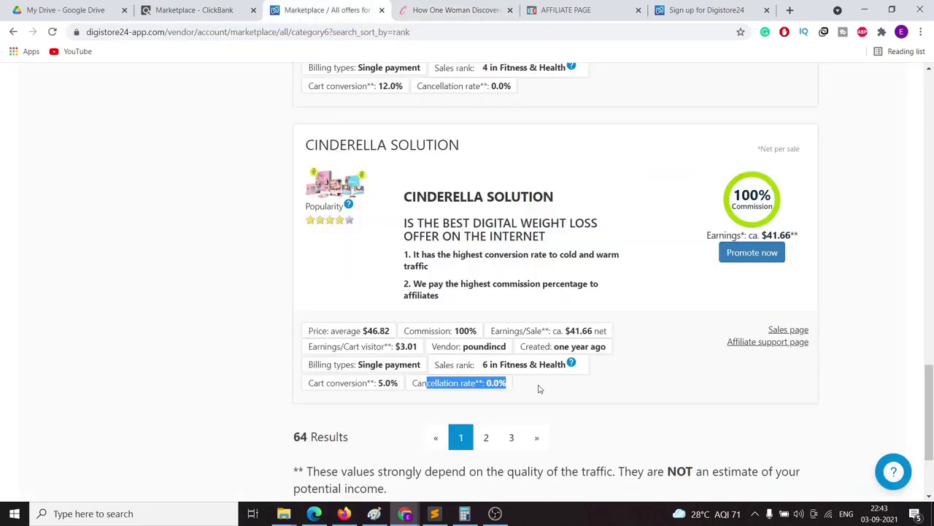
double_click(528, 346)
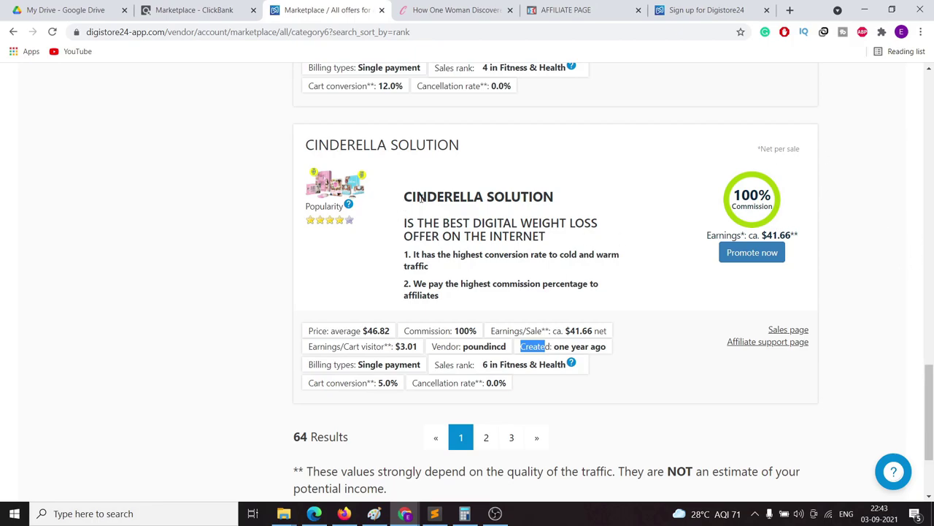
drag(798, 238, 761, 235)
click(839, 271)
drag(413, 384, 527, 401)
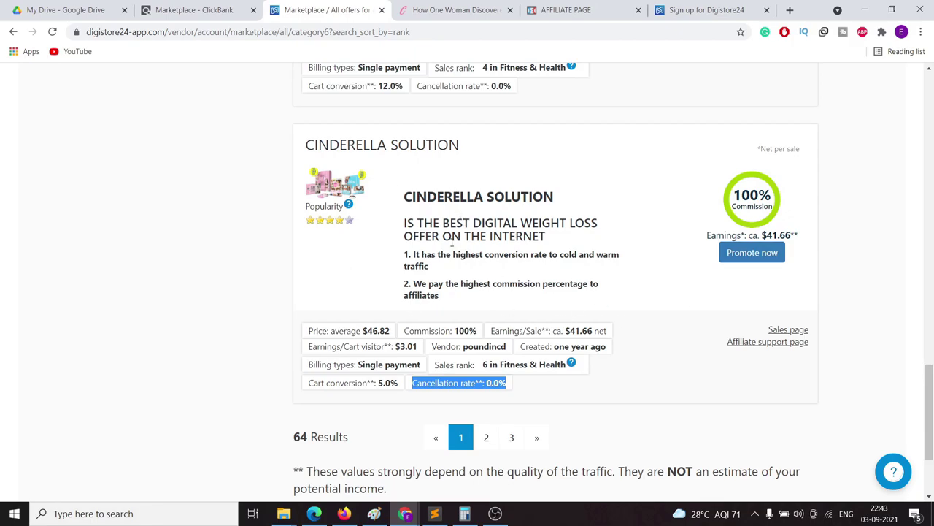
click(204, 15)
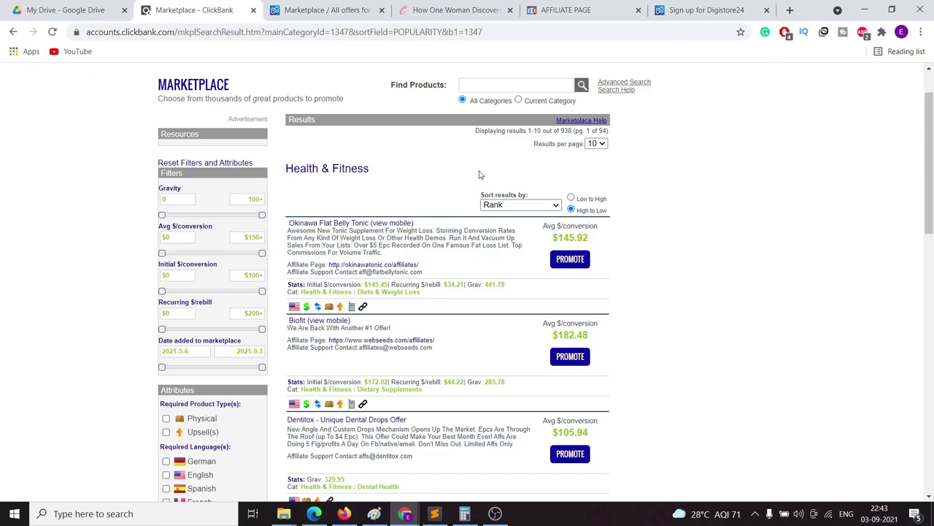
scroll(730, 189, up, 1)
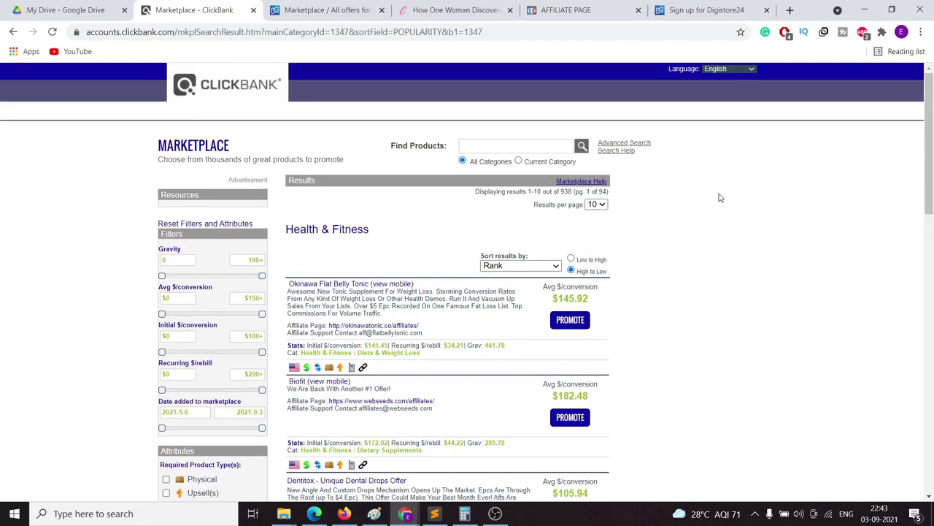
scroll(611, 304, down, 4)
scroll(386, 315, up, 3)
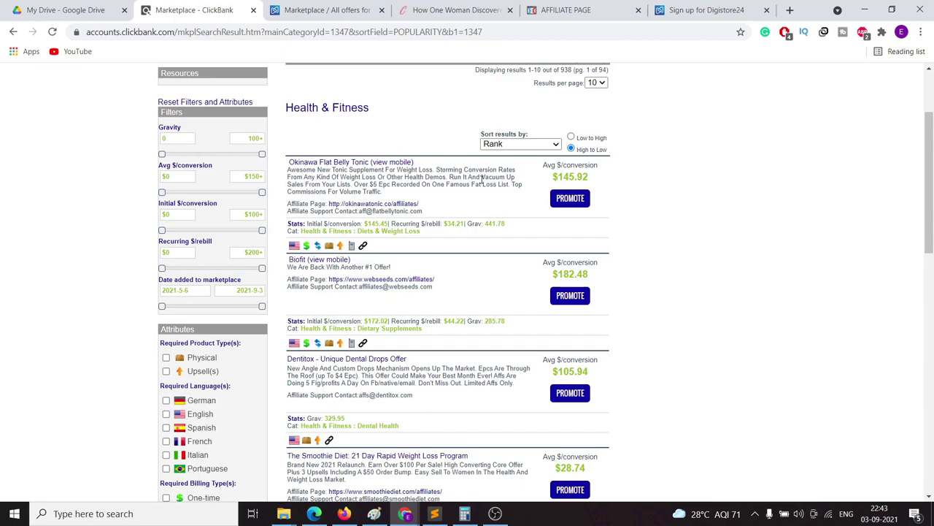
scroll(461, 115, up, 3)
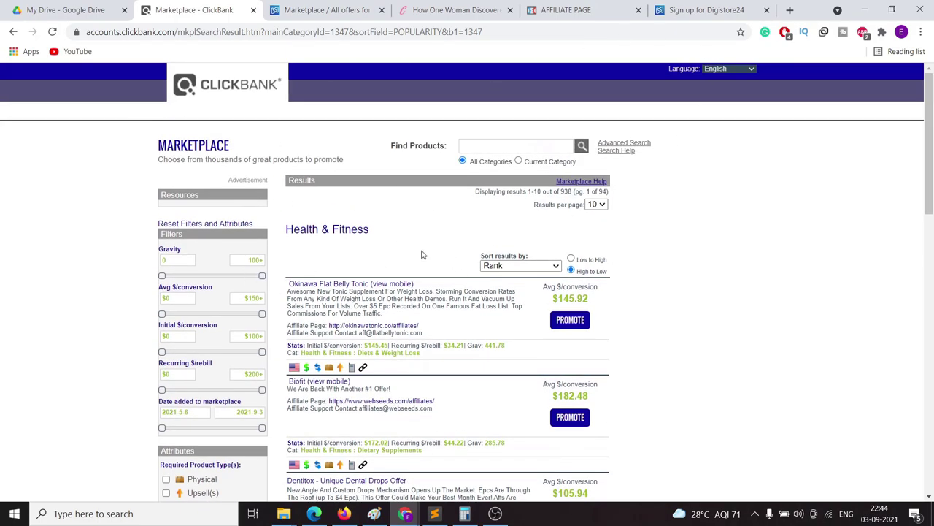
scroll(743, 228, down, 2)
scroll(743, 228, up, 2)
scroll(492, 226, down, 2)
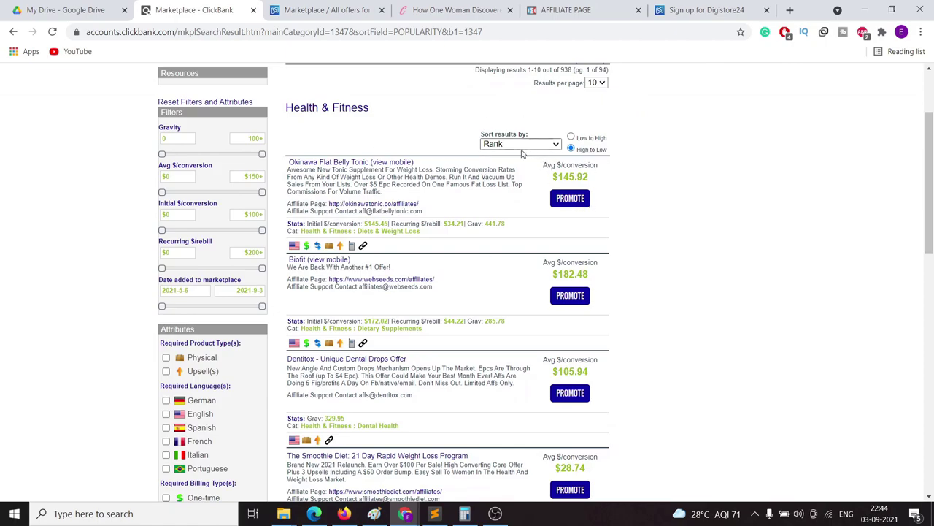
mouse_move(439, 517)
click(300, 9)
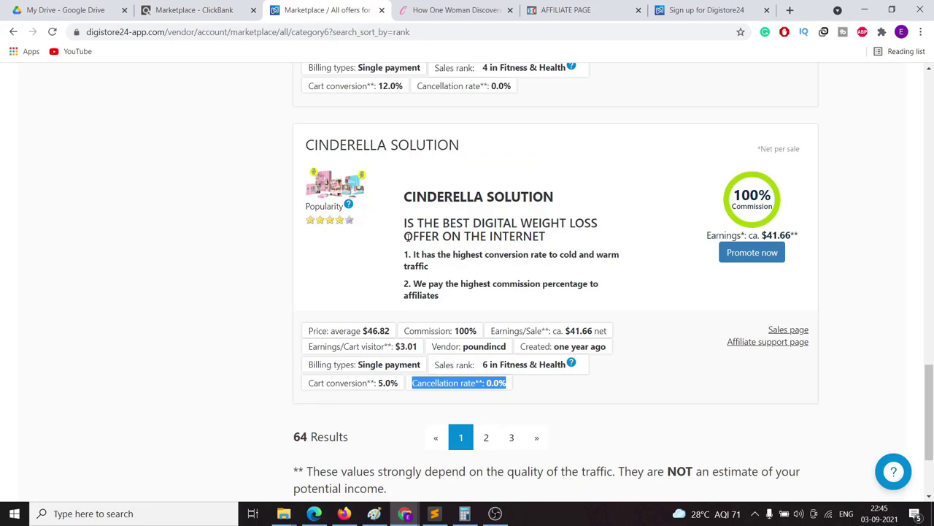
click(194, 10)
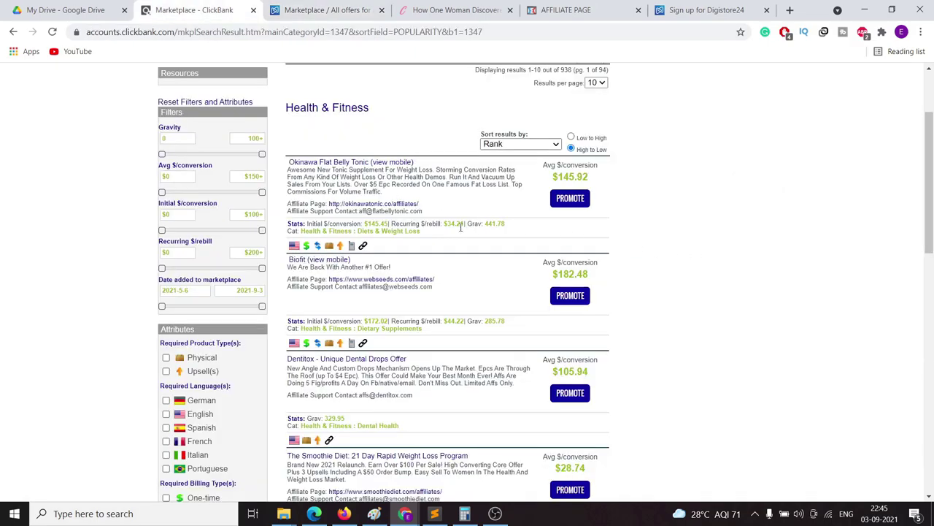
drag(465, 224, 511, 227)
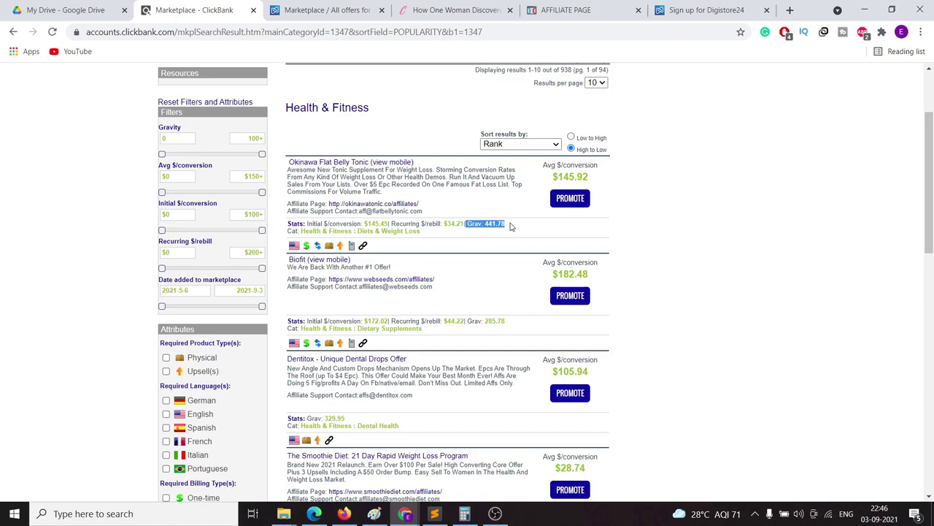
click(505, 234)
scroll(219, 358, down, 3)
scroll(219, 358, down, 2)
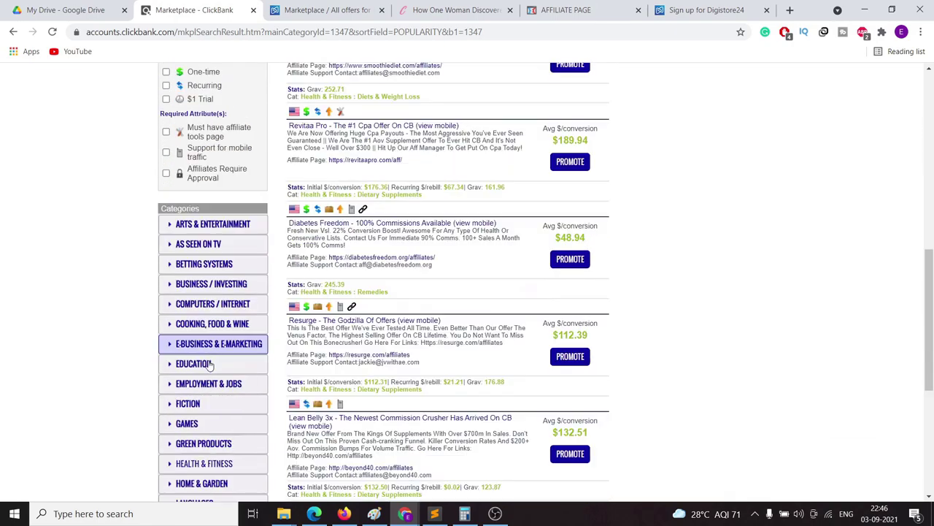
scroll(490, 154, up, 5)
scroll(490, 155, up, 3)
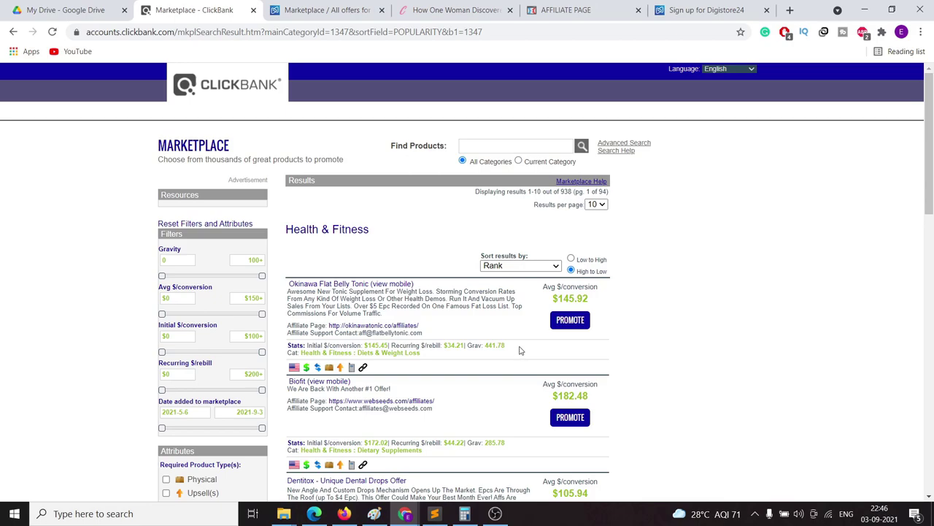
drag(511, 349, 486, 349)
scroll(544, 356, down, 2)
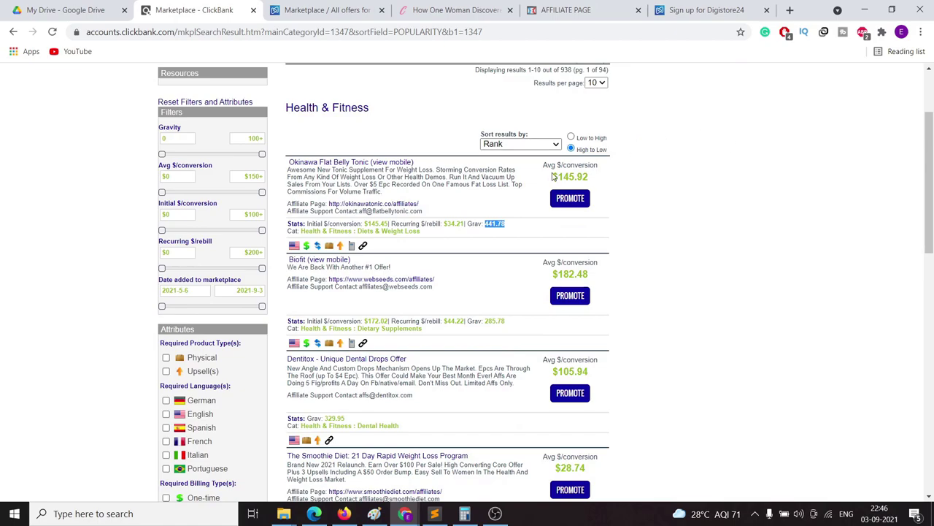
drag(553, 176, 588, 173)
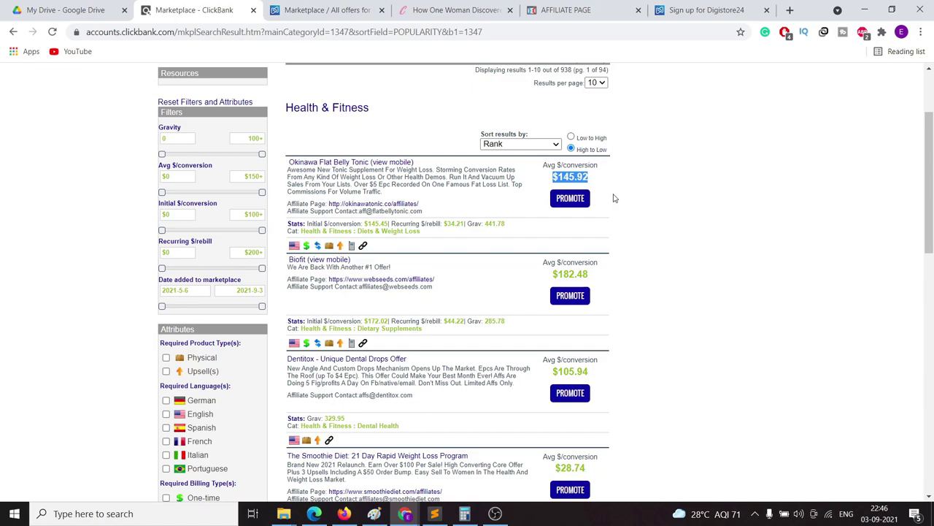
click(603, 185)
drag(603, 185, 553, 178)
click(657, 201)
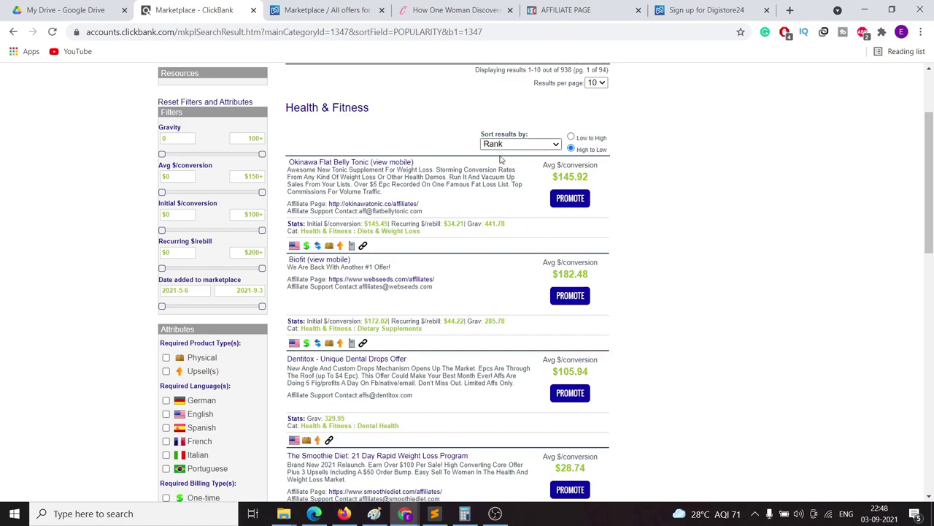
Step: Close the Cinderella Solution sales page and return to the ClickBank marketplace listings
click(483, 7)
click(576, 12)
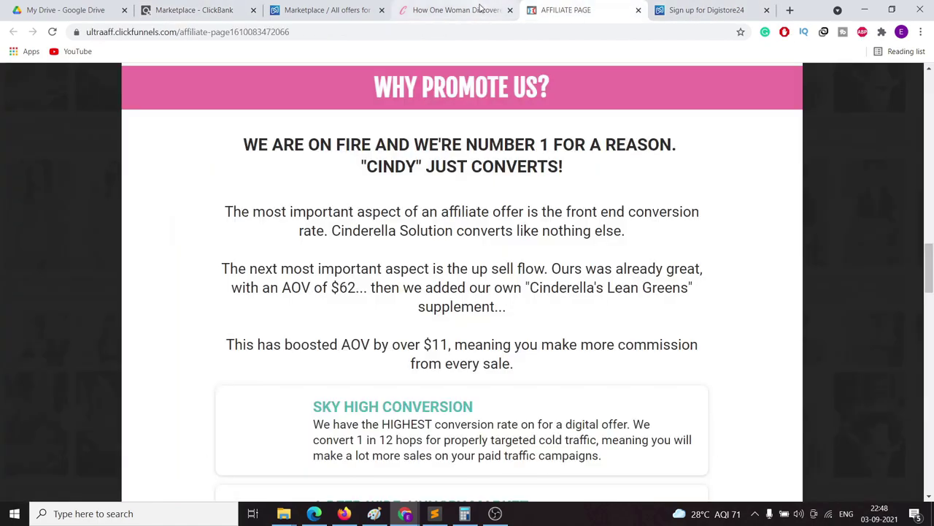
click(482, 15)
click(509, 10)
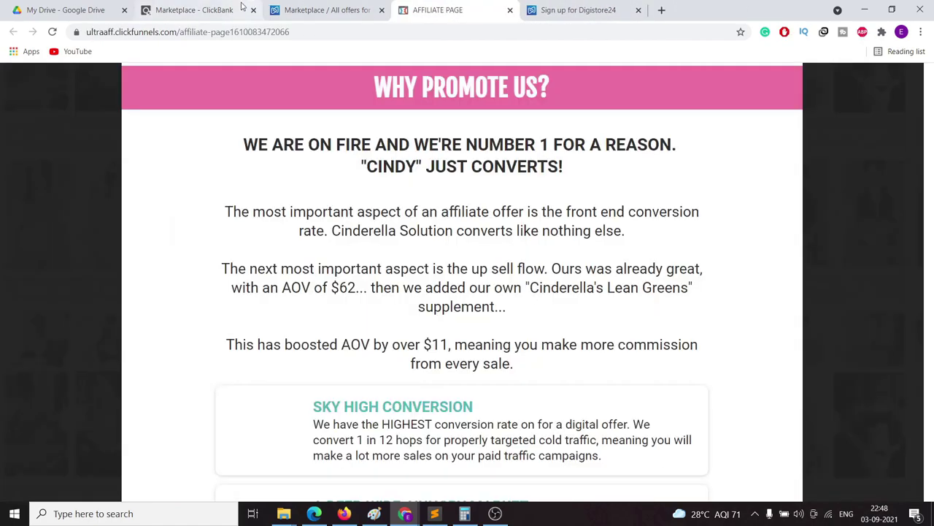
click(208, 12)
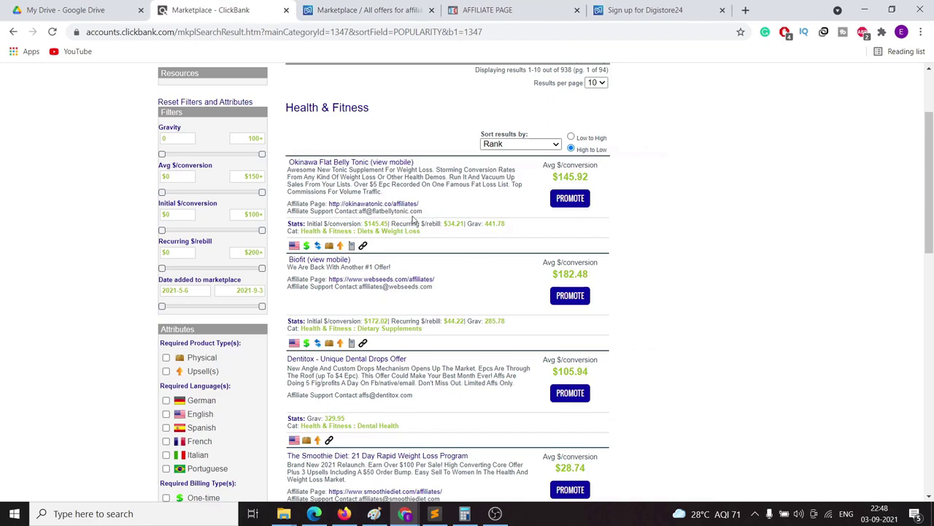
Step: Open the Okinawa Flat Belly Tonic affiliate page in a new tab and view it
right_click(367, 206)
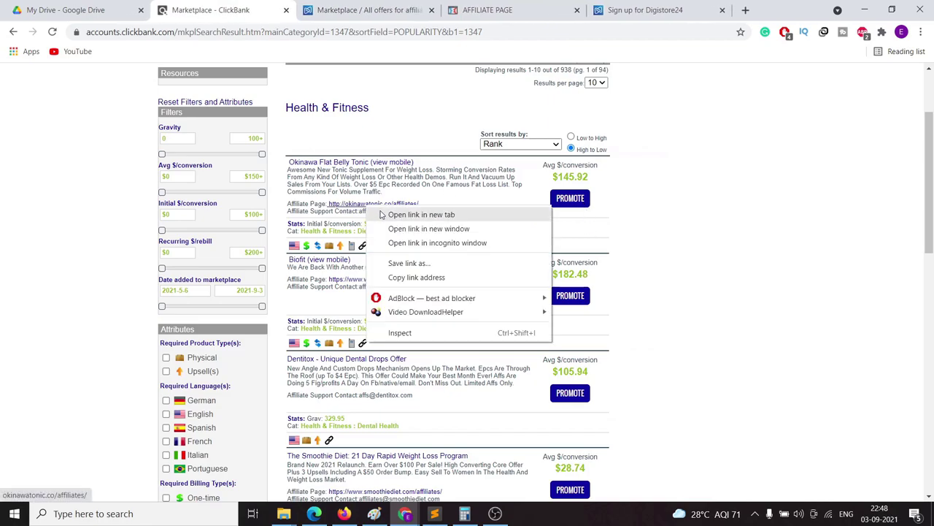
click(380, 212)
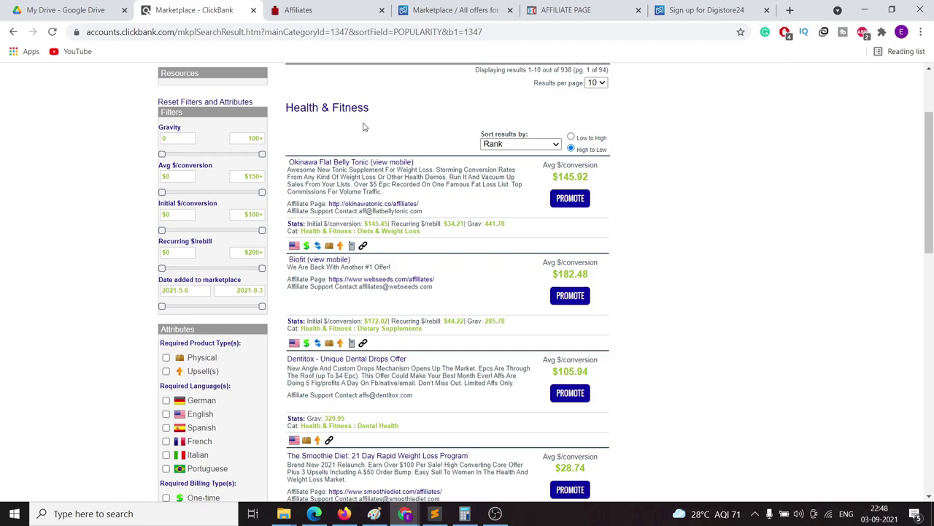
click(347, 16)
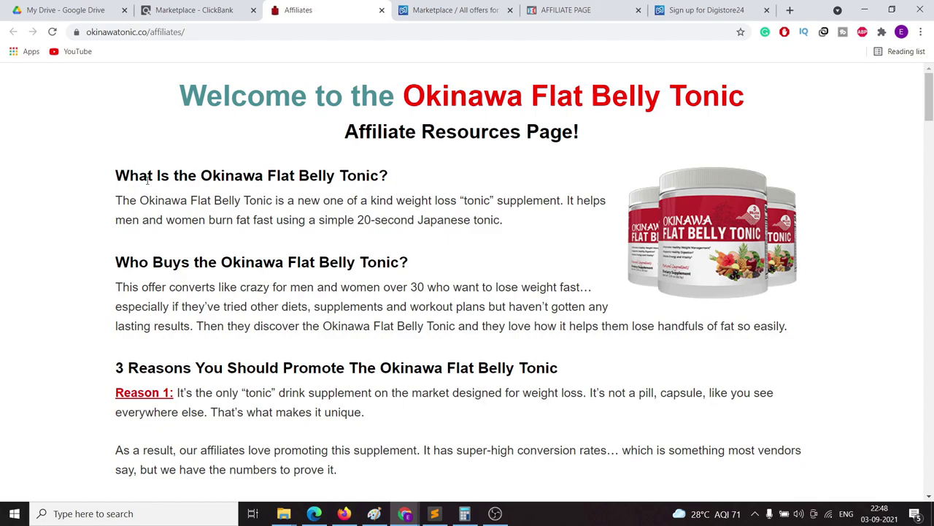
Step: Highlight the 'What Is the Okinawa Flat Belly Tonic?' heading and scroll to the Hoplink Generator
drag(115, 176, 387, 176)
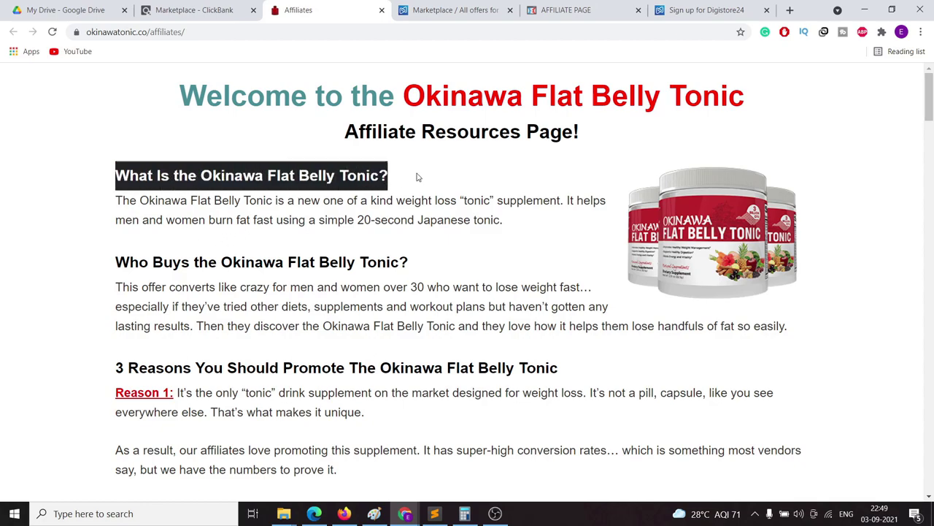
scroll(429, 219, down, 3)
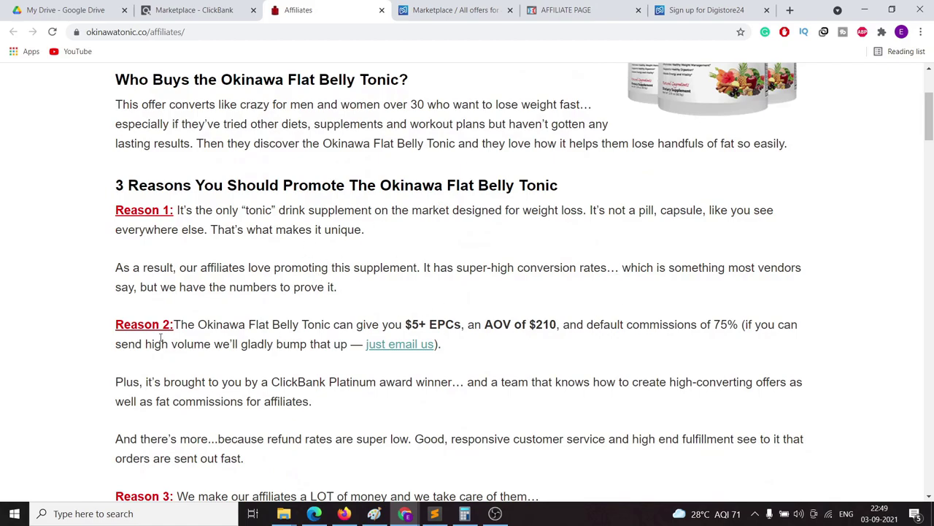
scroll(423, 313, down, 7)
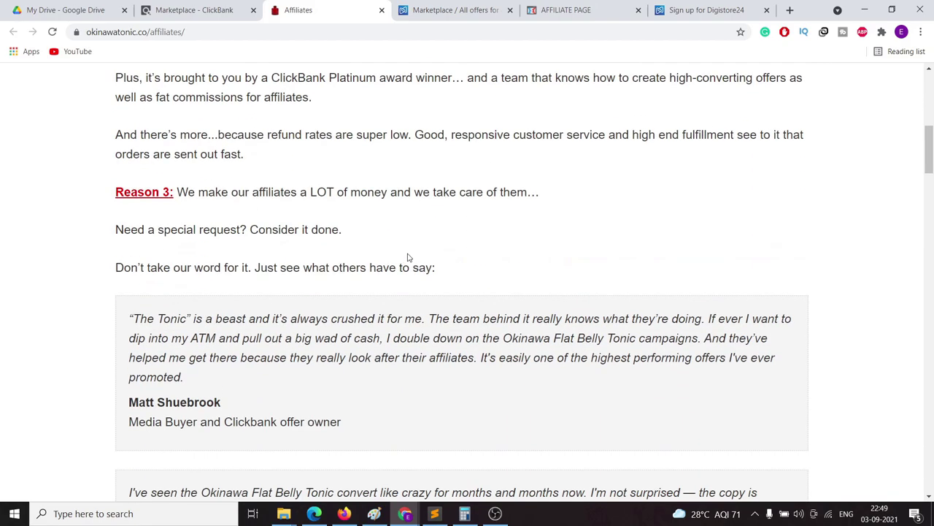
scroll(406, 262, down, 8)
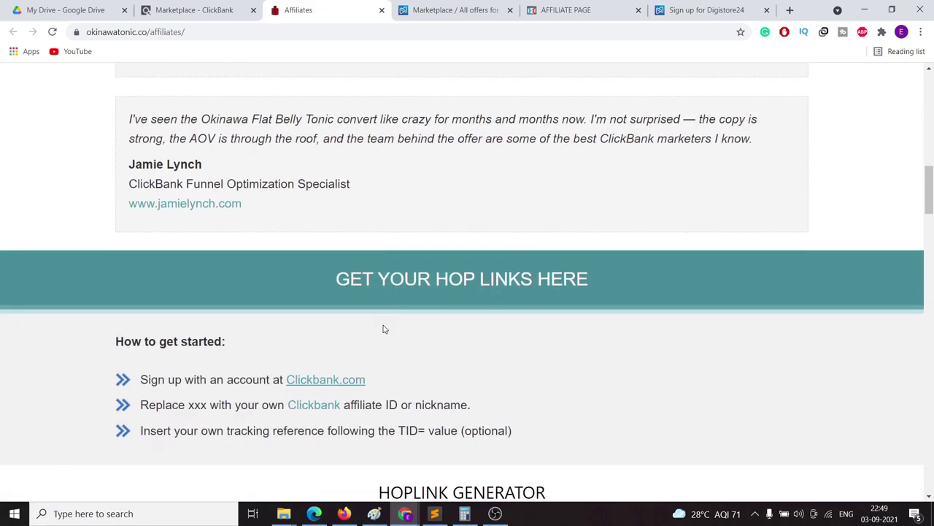
scroll(240, 307, down, 4)
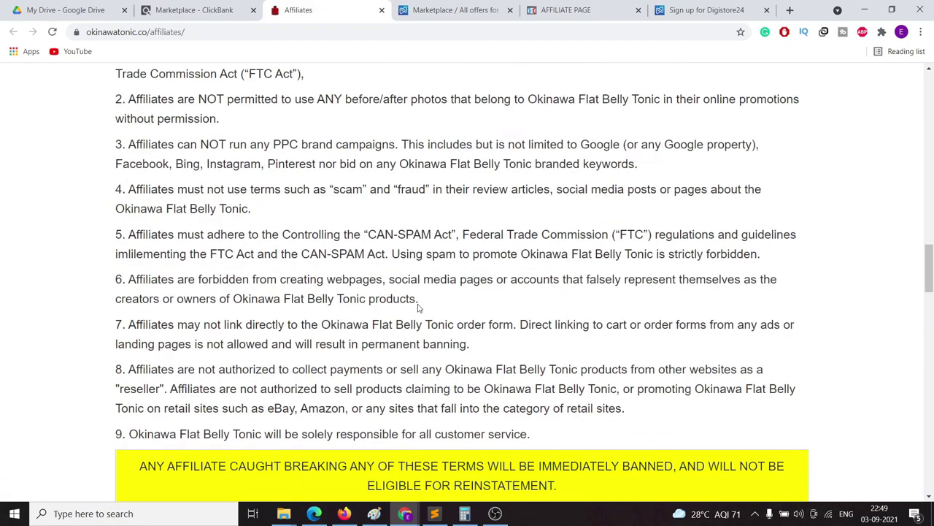
scroll(195, 235, up, 3)
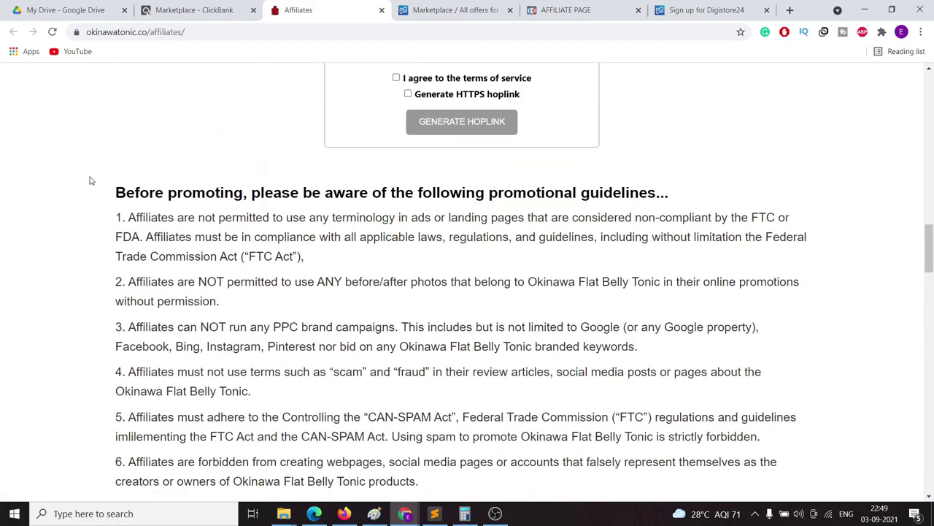
drag(111, 193, 685, 194)
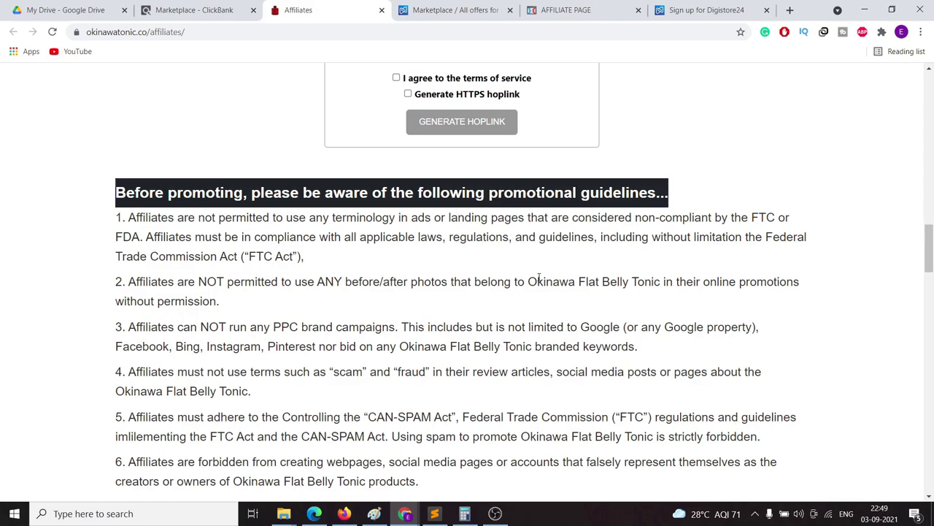
drag(137, 216, 790, 217)
click(374, 241)
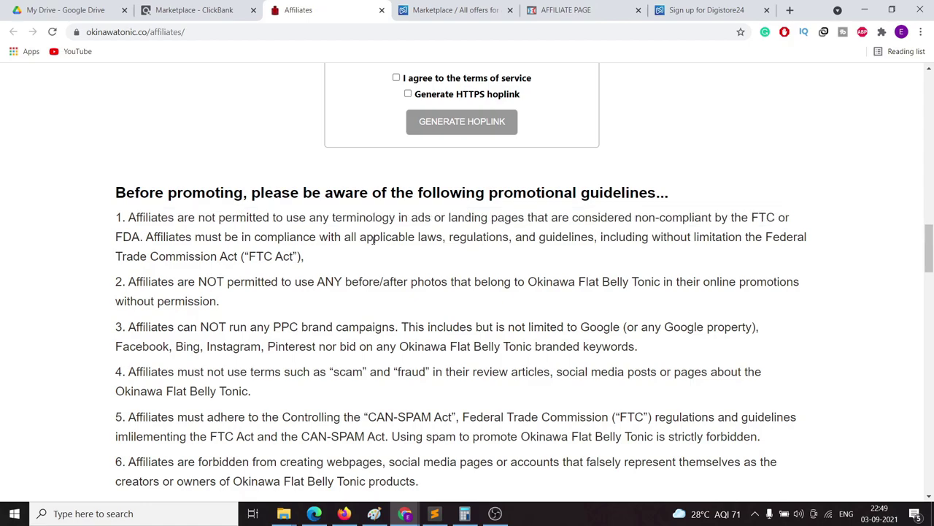
scroll(374, 240, down, 3)
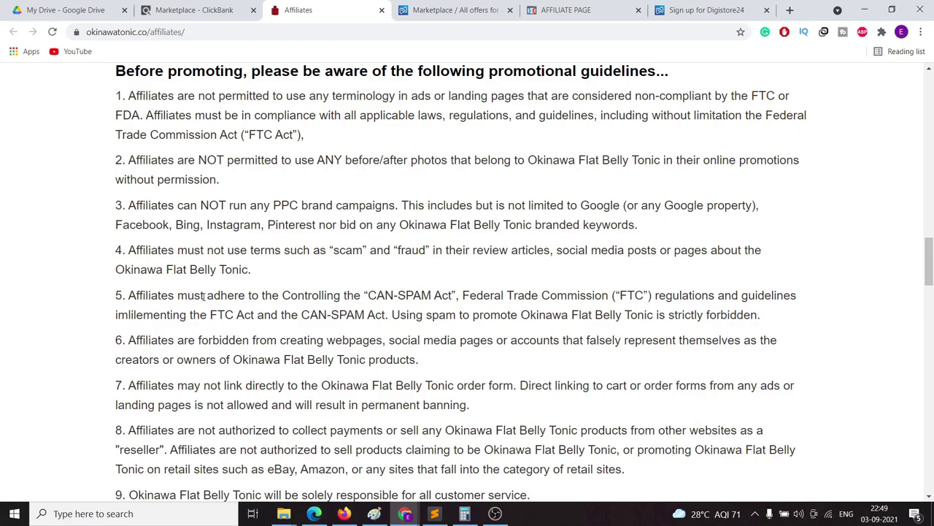
scroll(205, 293, down, 1)
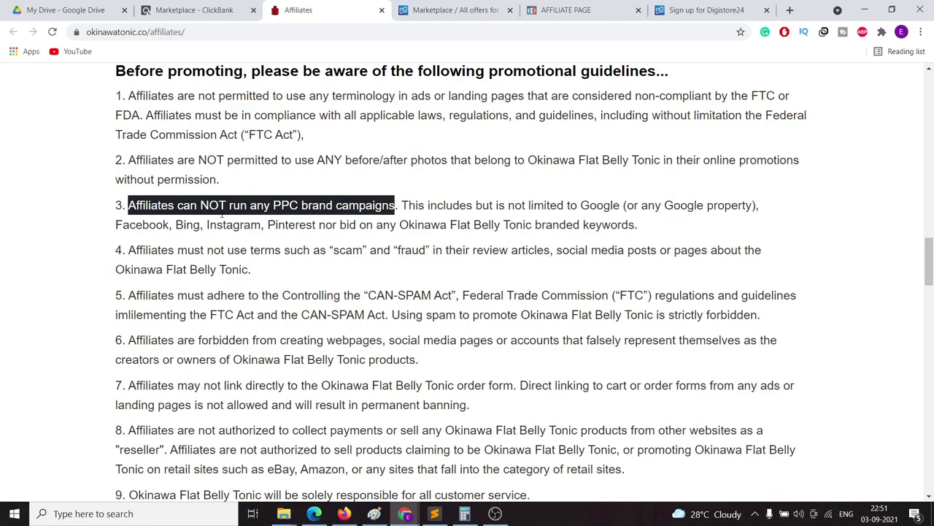
Step: Highlight the PPC brand campaigns and branded keywords phrases in guideline 3, then return to the top
click(247, 220)
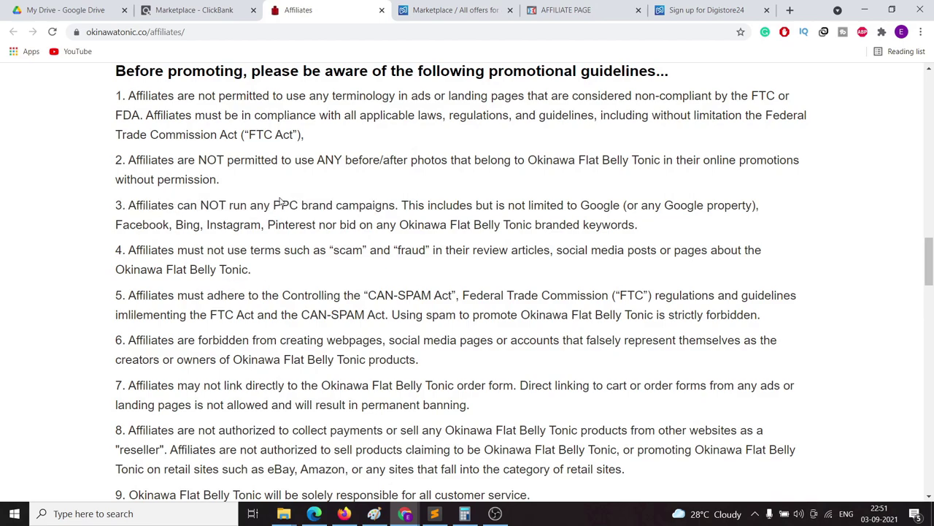
drag(271, 205, 767, 231)
click(644, 234)
drag(400, 226, 636, 227)
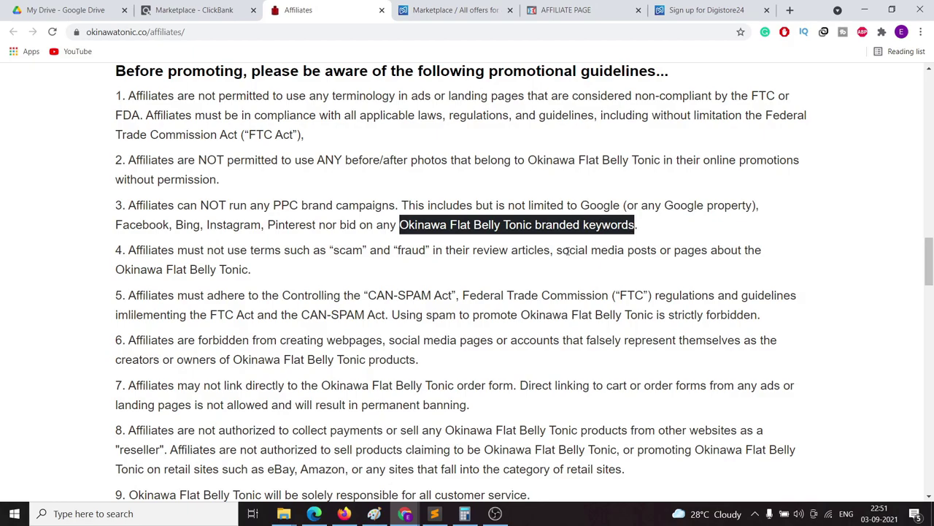
scroll(422, 390, up, 15)
scroll(421, 391, up, 15)
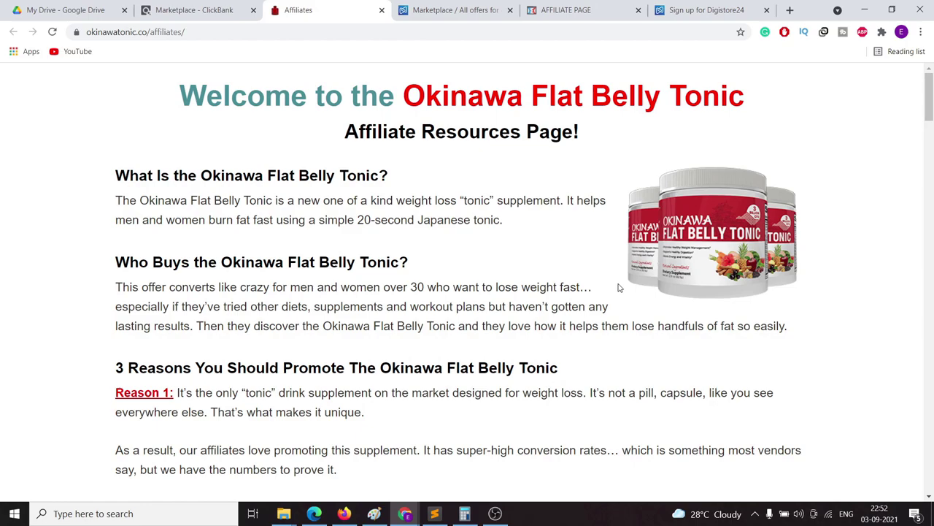
scroll(542, 322, down, 1)
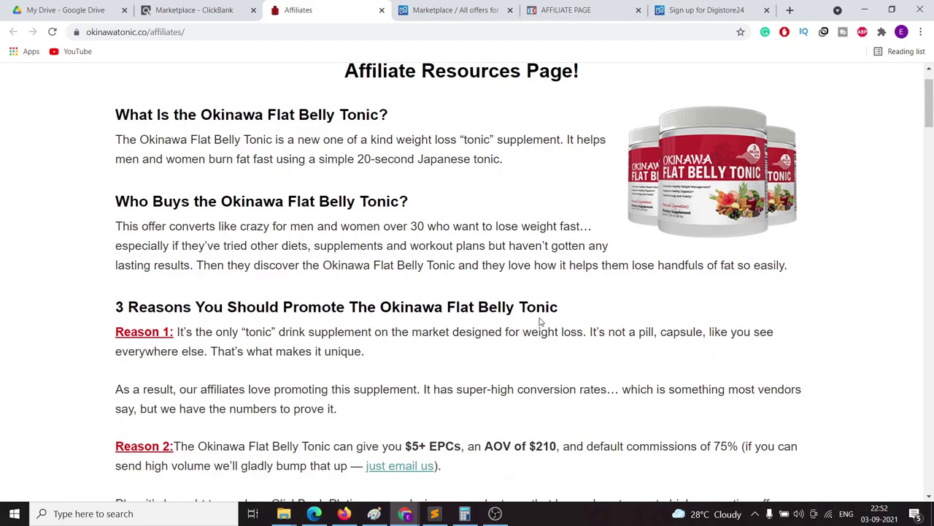
scroll(507, 262, down, 4)
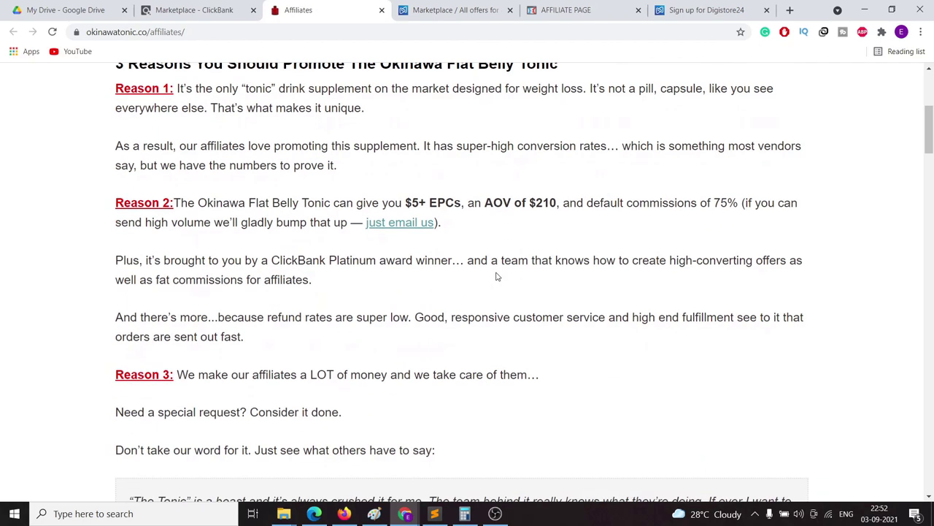
scroll(494, 275, down, 12)
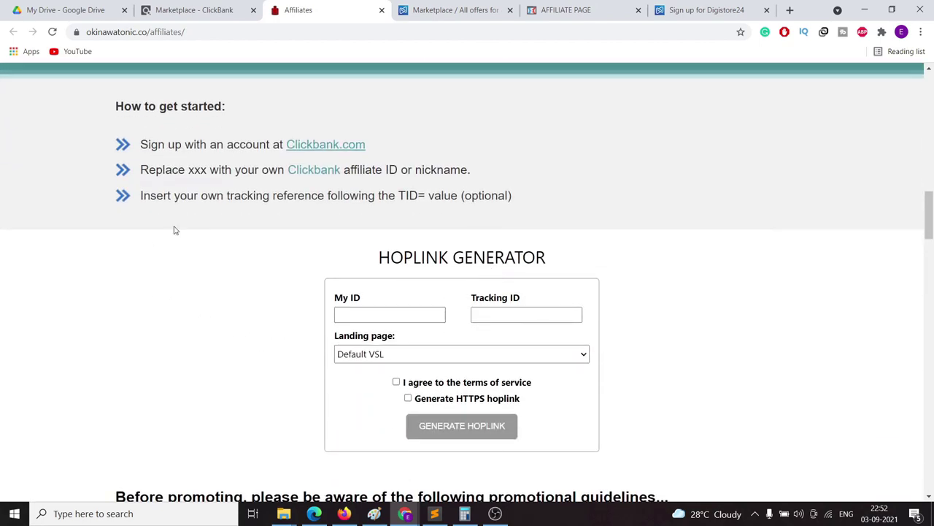
scroll(688, 309, down, 8)
scroll(503, 336, down, 10)
scroll(443, 356, up, 16)
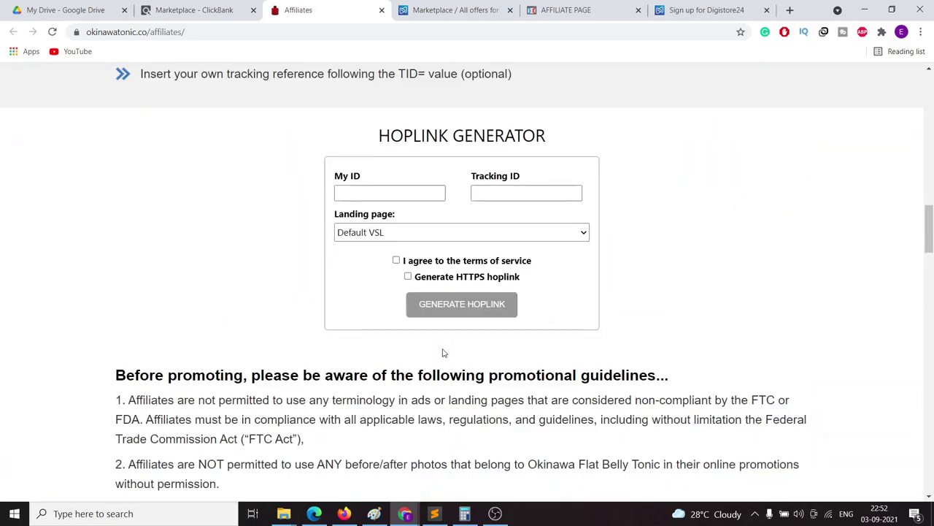
scroll(443, 354, up, 20)
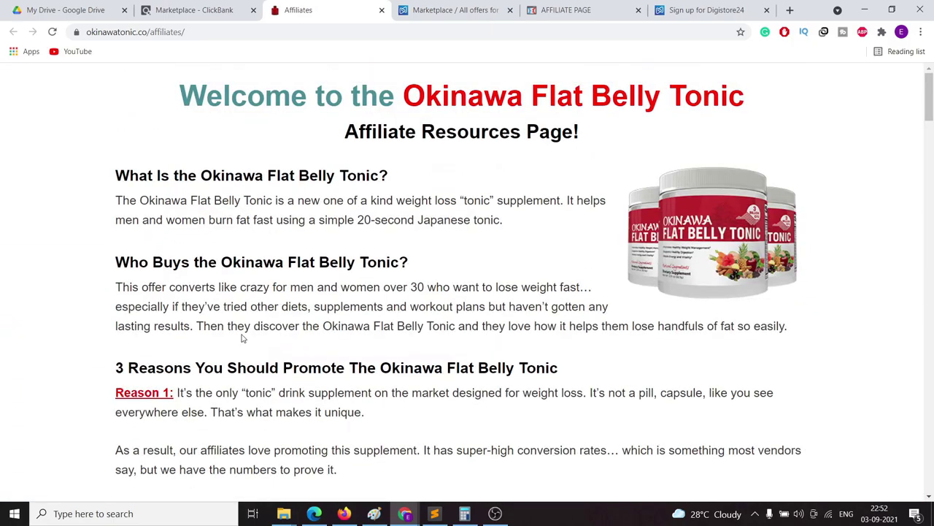
drag(531, 83, 757, 83)
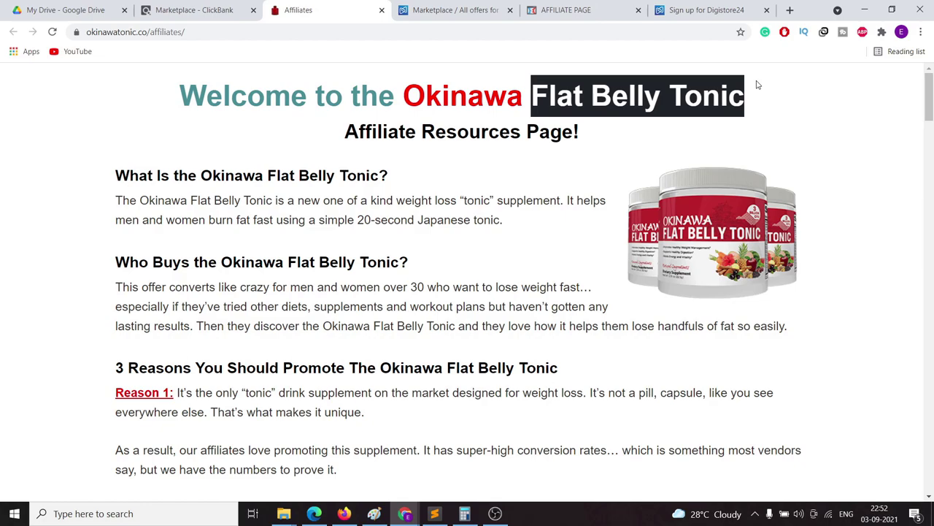
Step: Scroll down to the ConvertKit dashboard's new-subscriber counts
scroll(441, 277, down, 3)
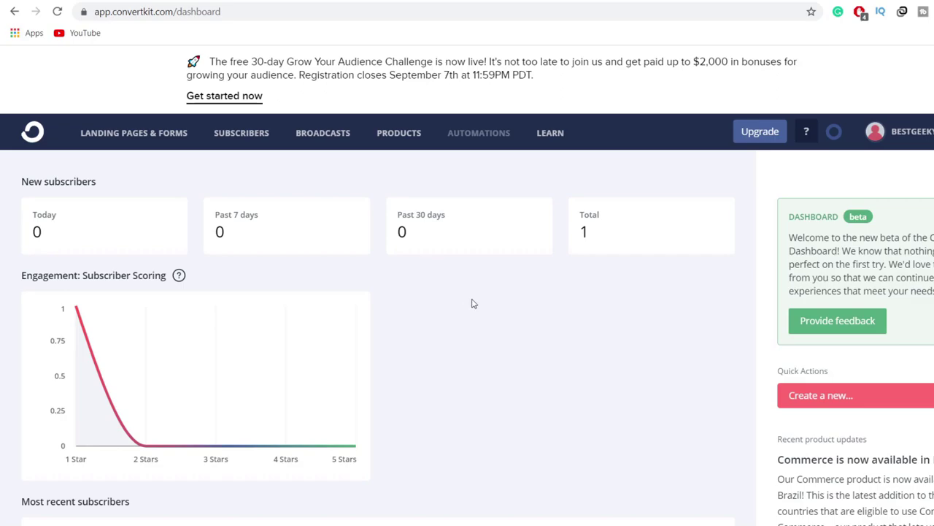
Step: Return to Digistore24's All offers for affiliates list and browse the 405 results led by Meticore
click(249, 2)
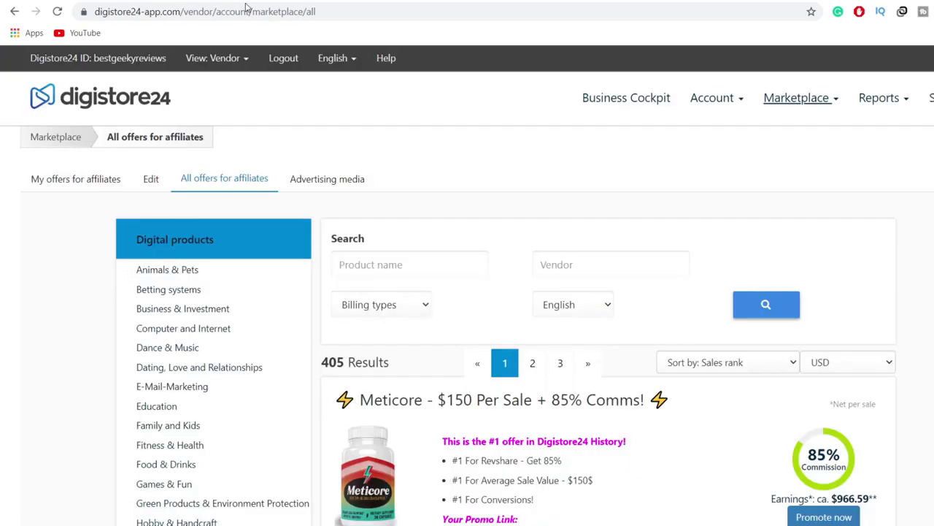
scroll(299, 307, down, 2)
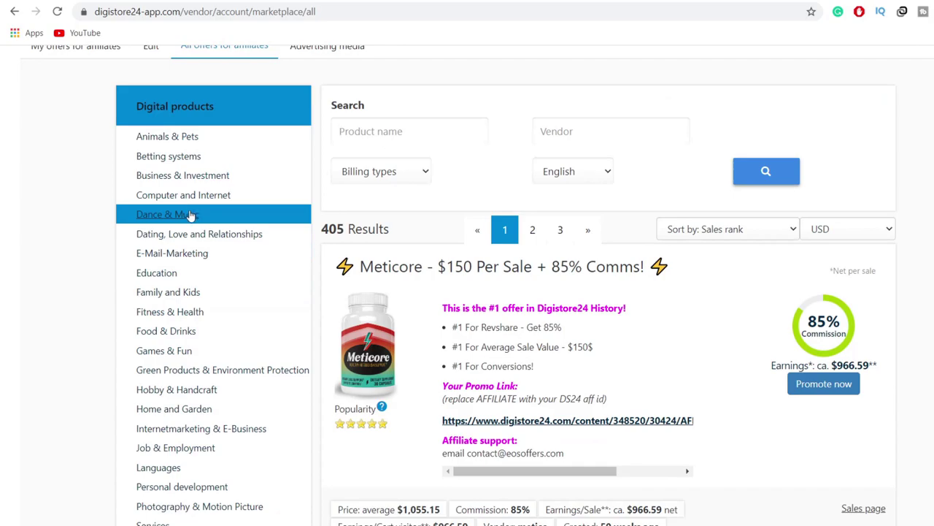
scroll(182, 390, down, 2)
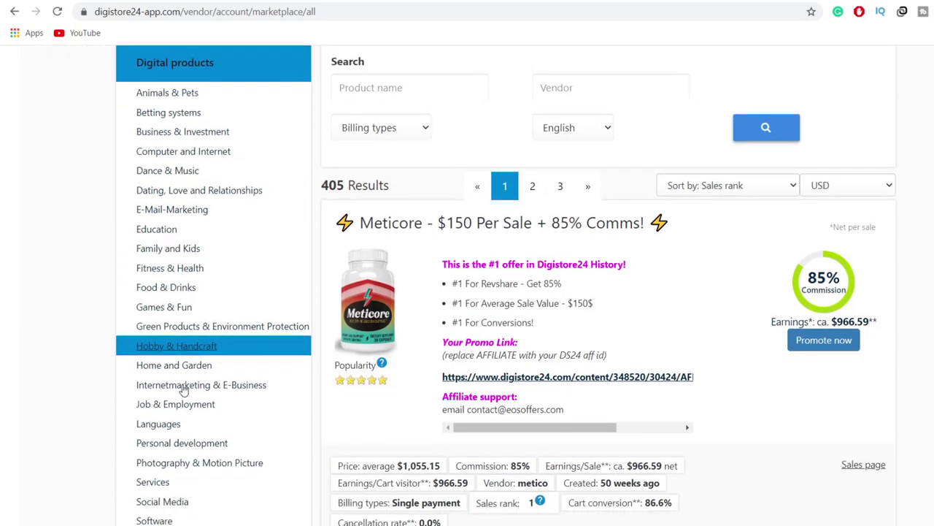
scroll(183, 392, down, 2)
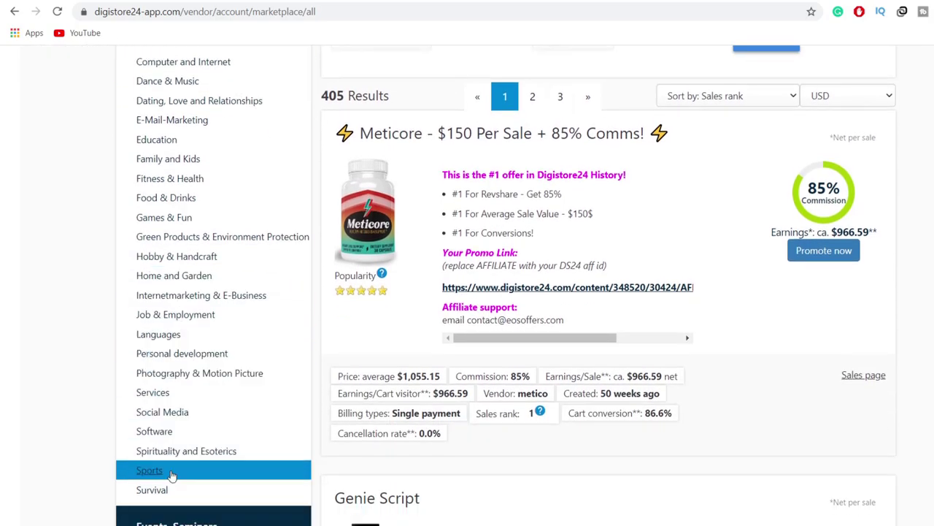
scroll(177, 379, up, 3)
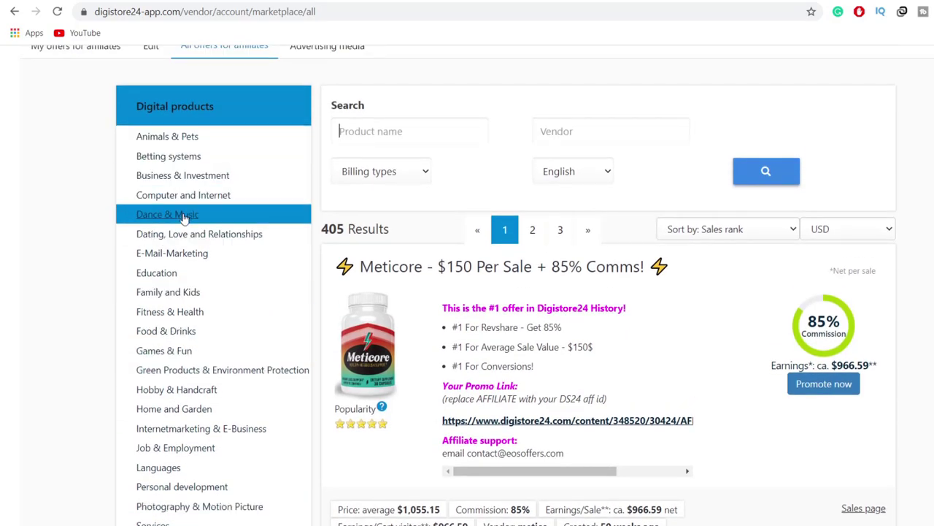
Step: Filter to E-Mail-Marketing and mark Perpetual Income 365's 0.0% cancellation rate and $22.76 earnings
click(179, 259)
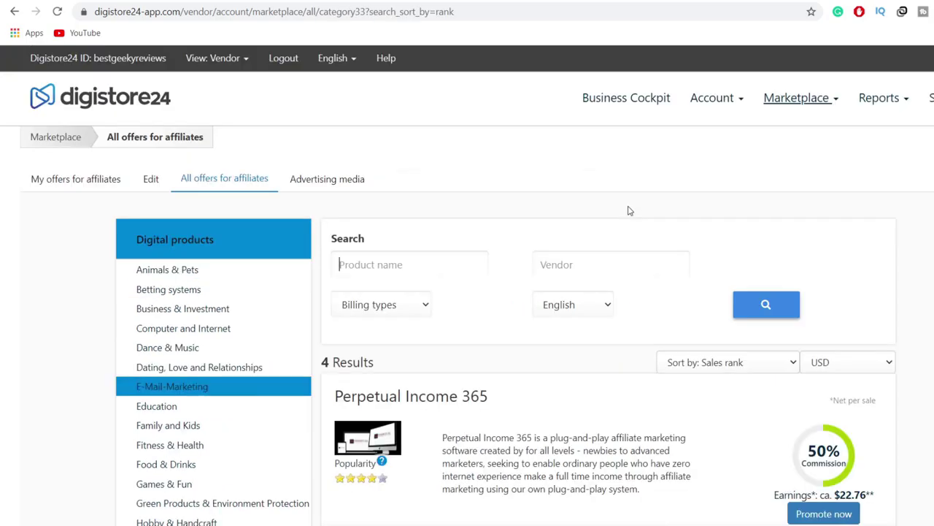
scroll(628, 210, down, 4)
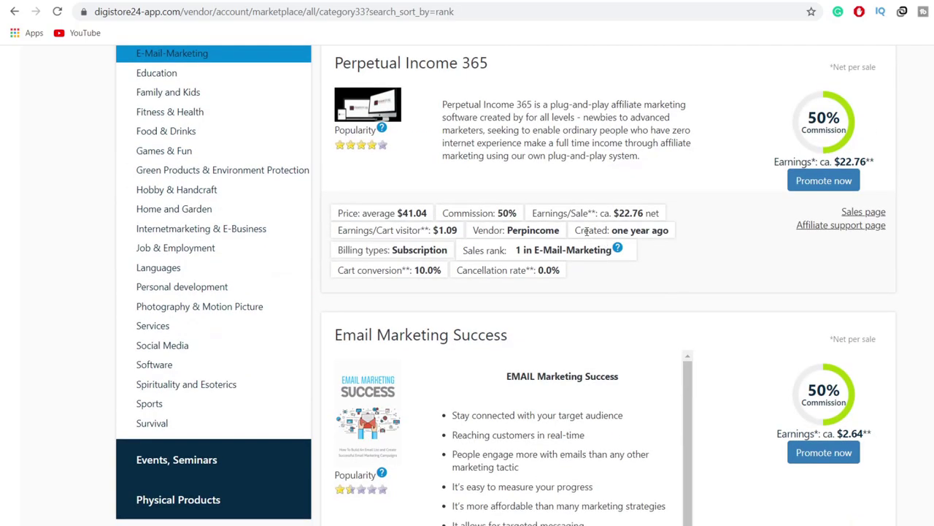
scroll(511, 179, up, 1)
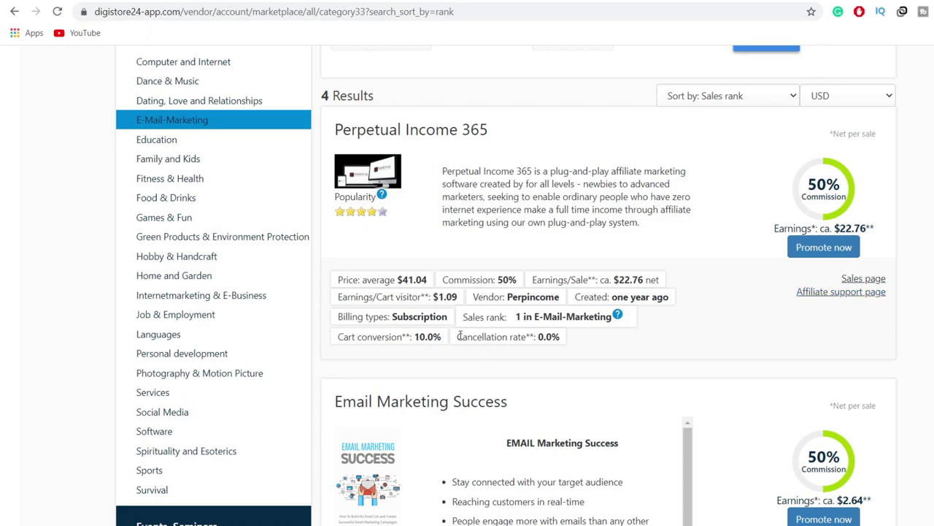
drag(460, 335, 590, 343)
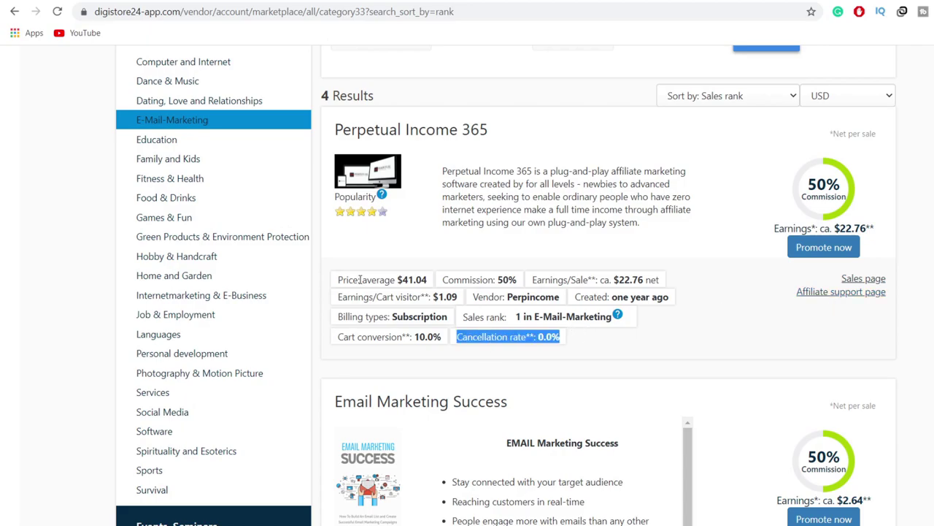
drag(876, 232, 834, 229)
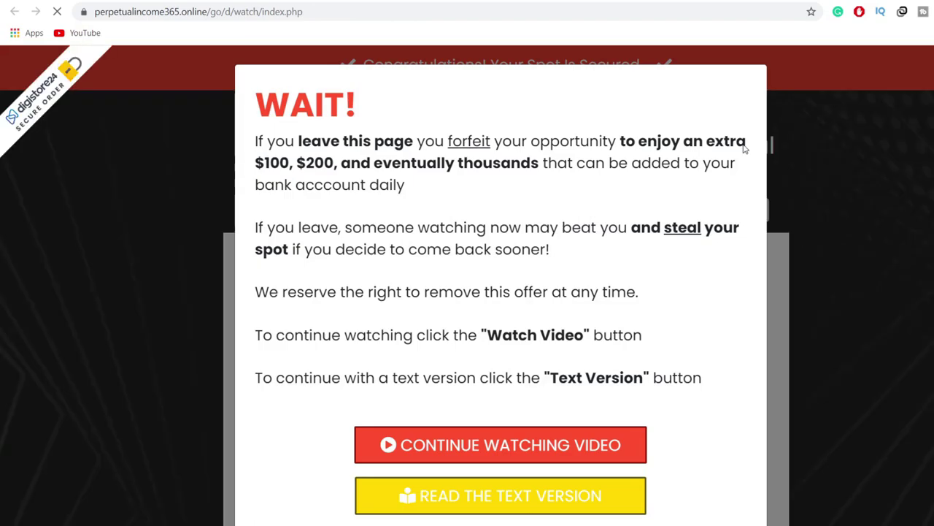
Step: Choose Continue Watching Video on the WAIT! popup to reach the affiliates page
scroll(745, 149, down, 1)
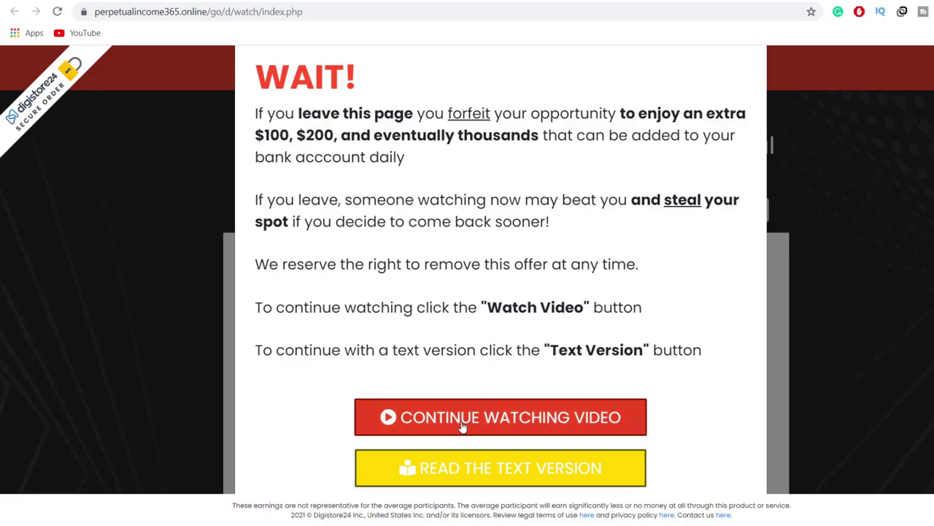
click(462, 425)
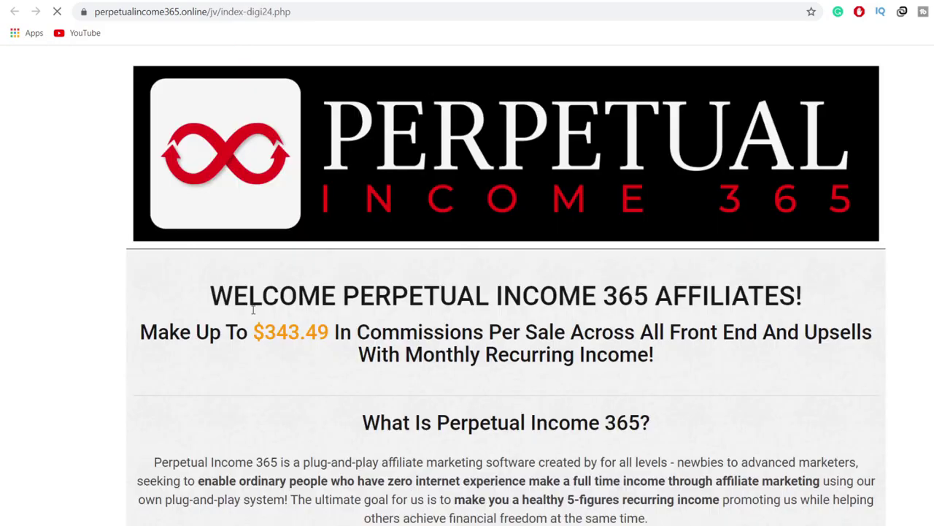
Step: Scroll through the affiliates page's commission stats and contest-win sections
scroll(384, 316, down, 4)
scroll(383, 315, down, 4)
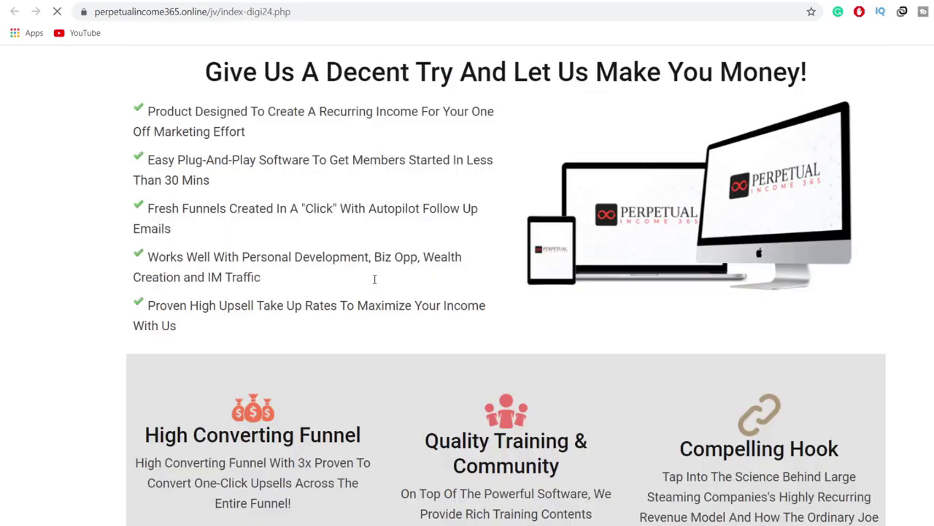
scroll(374, 278, down, 4)
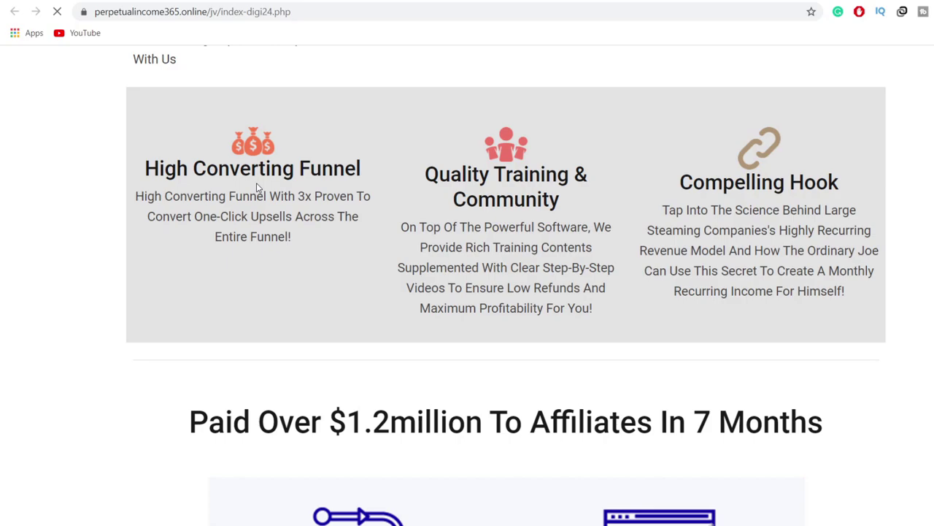
scroll(520, 295, down, 1)
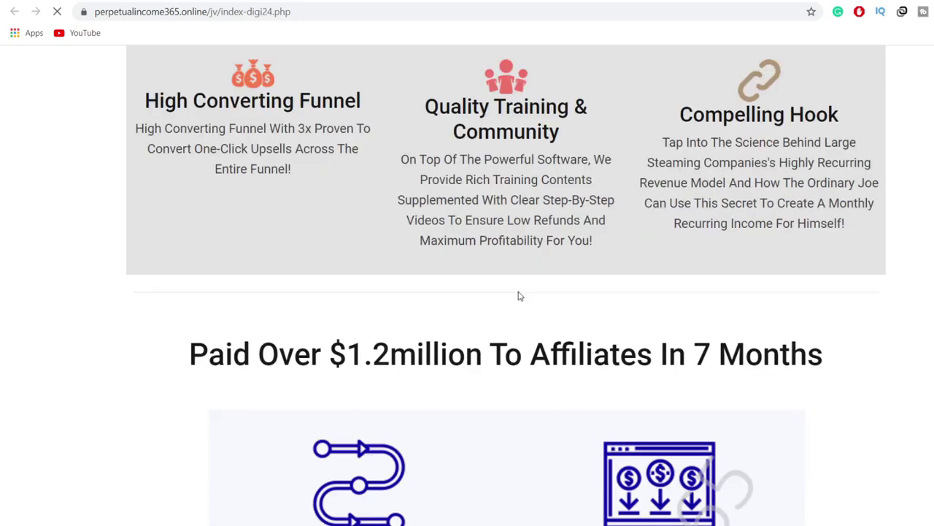
scroll(515, 292, down, 9)
scroll(508, 287, up, 5)
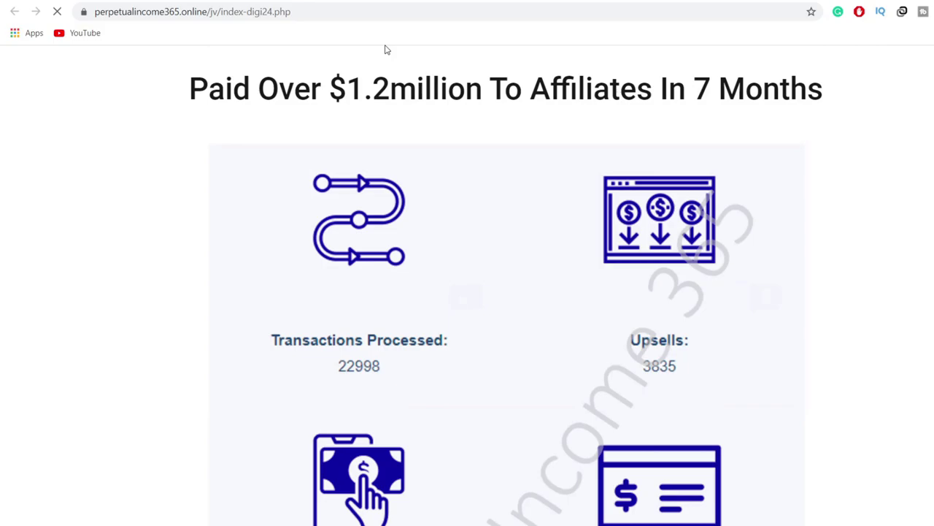
scroll(467, 281, down, 5)
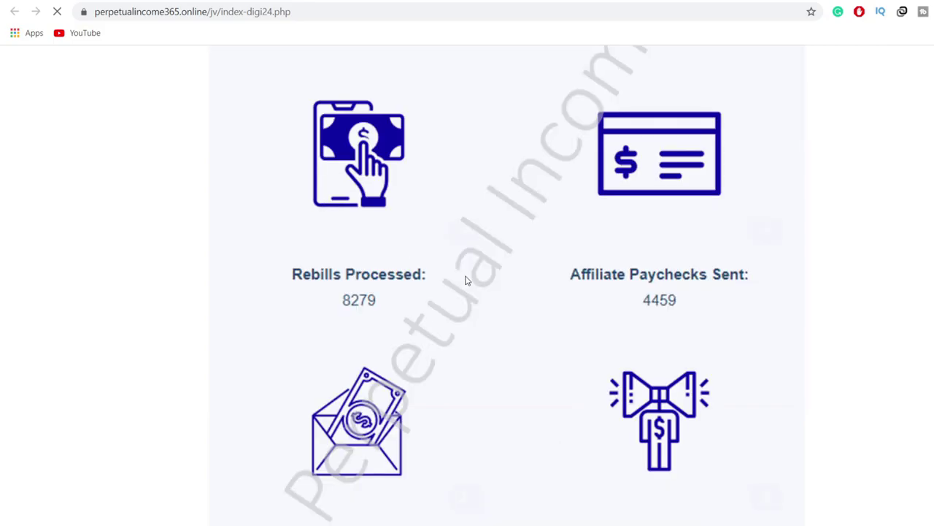
scroll(467, 281, down, 5)
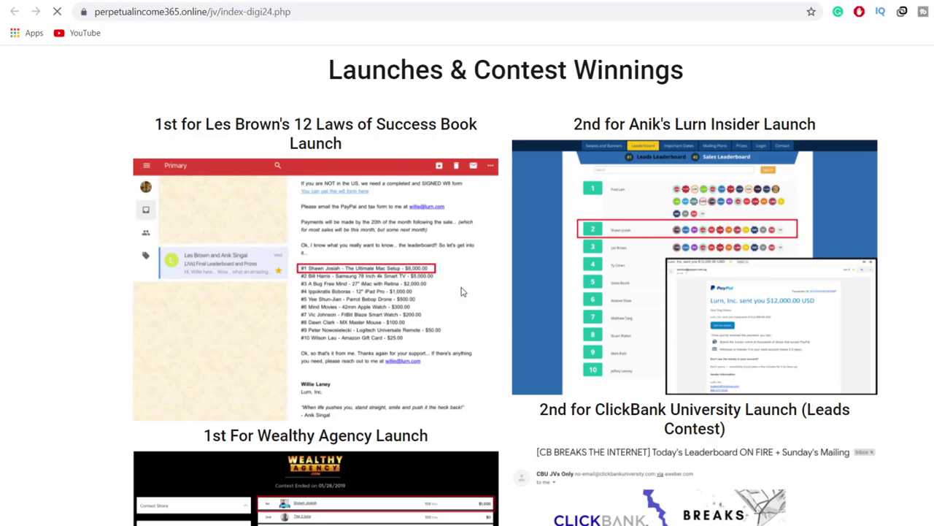
scroll(461, 292, down, 5)
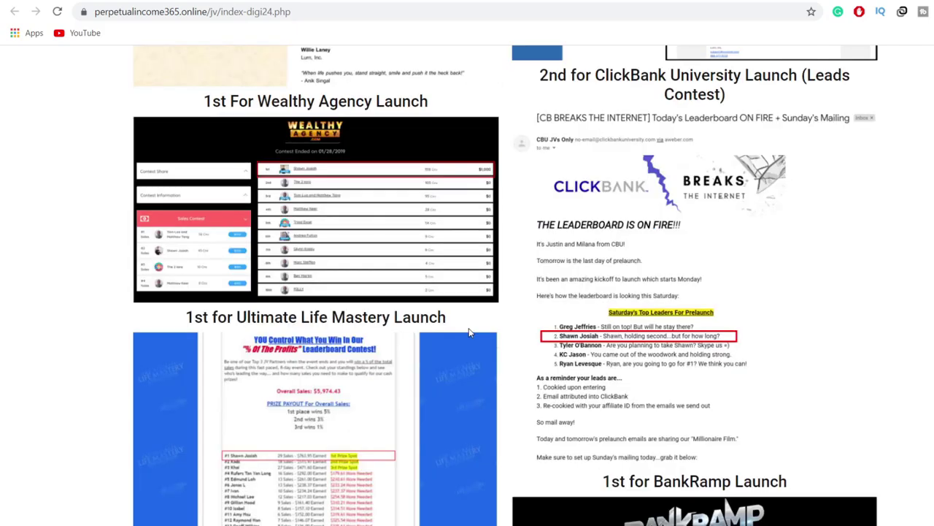
scroll(470, 332, down, 5)
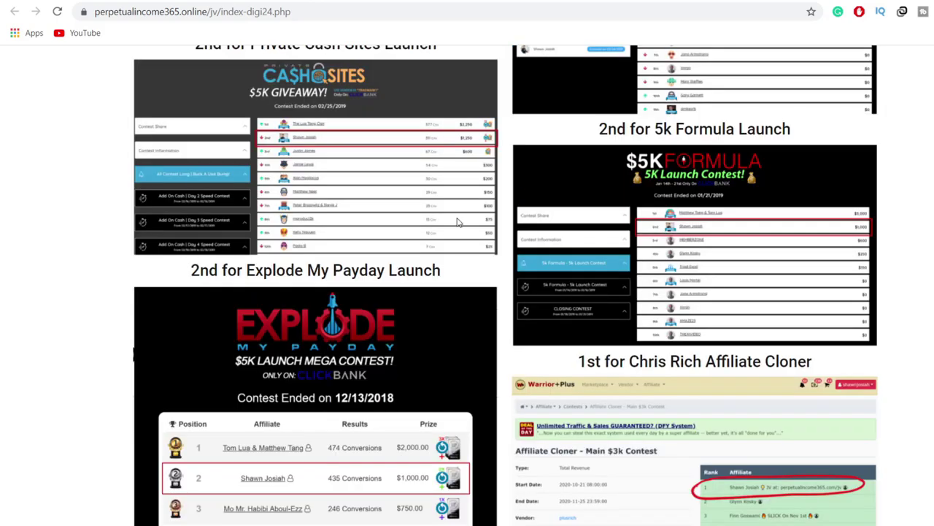
scroll(683, 234, down, 10)
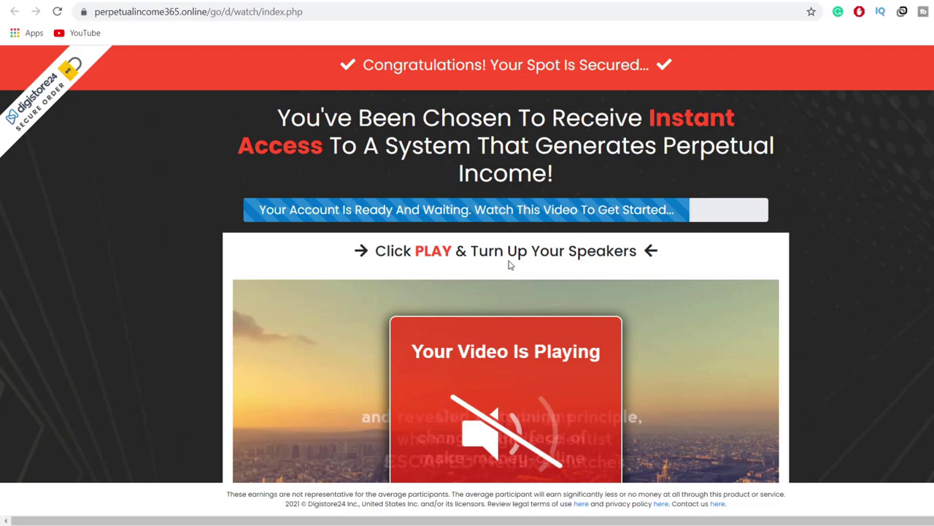
Step: Select the entire offer headline above the Perpetual Income 365 sales video
scroll(657, 401, down, 6)
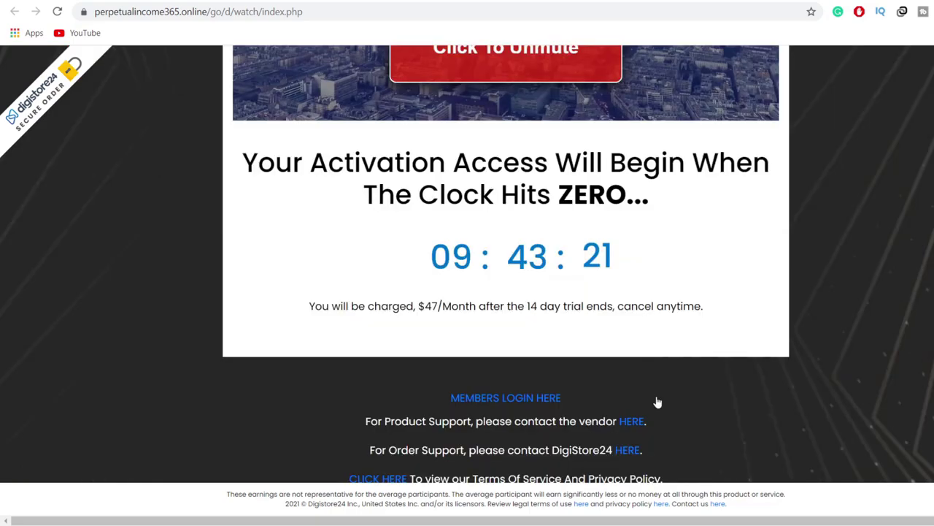
scroll(835, 293, up, 5)
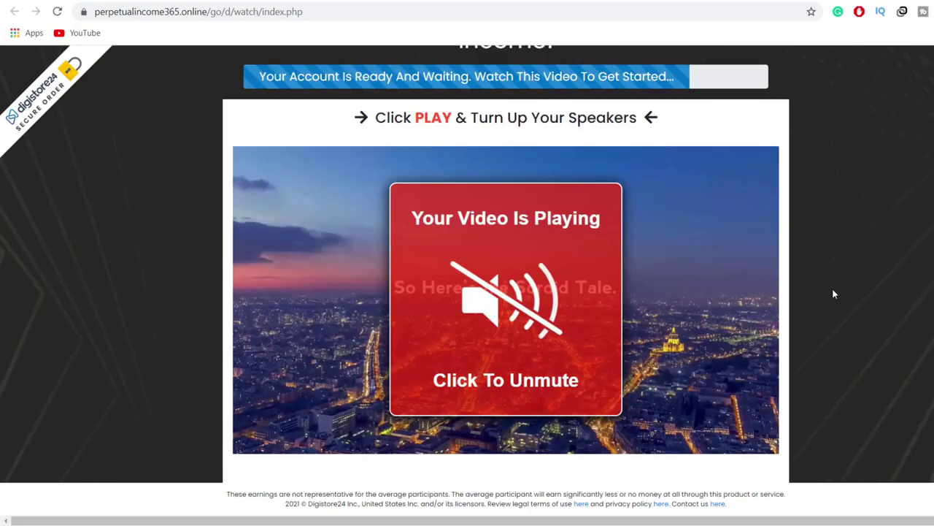
scroll(835, 294, up, 2)
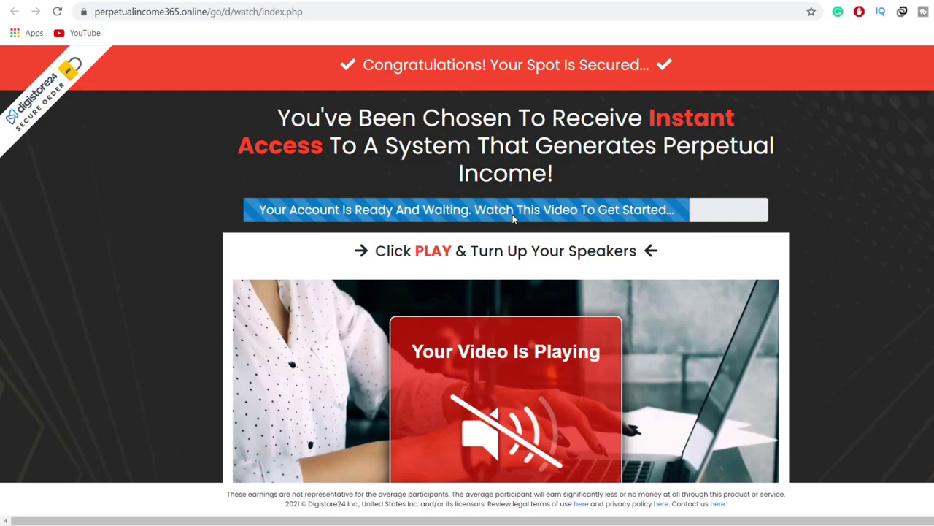
drag(278, 116, 575, 161)
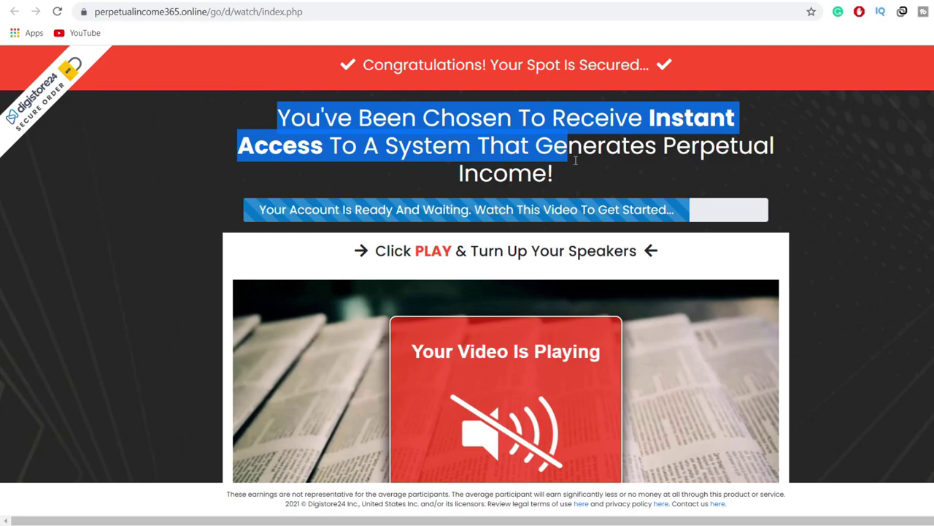
click(718, 135)
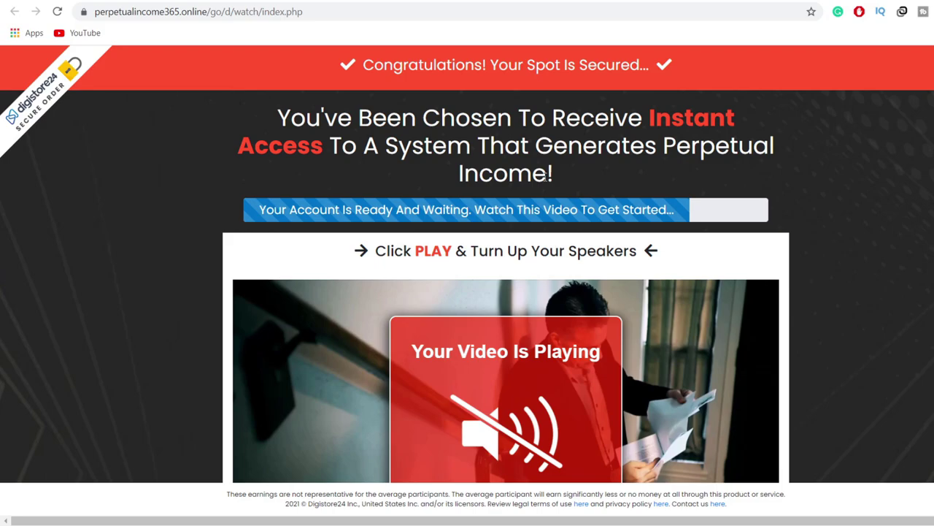
triple_click(808, 122)
key(ctrl+c)
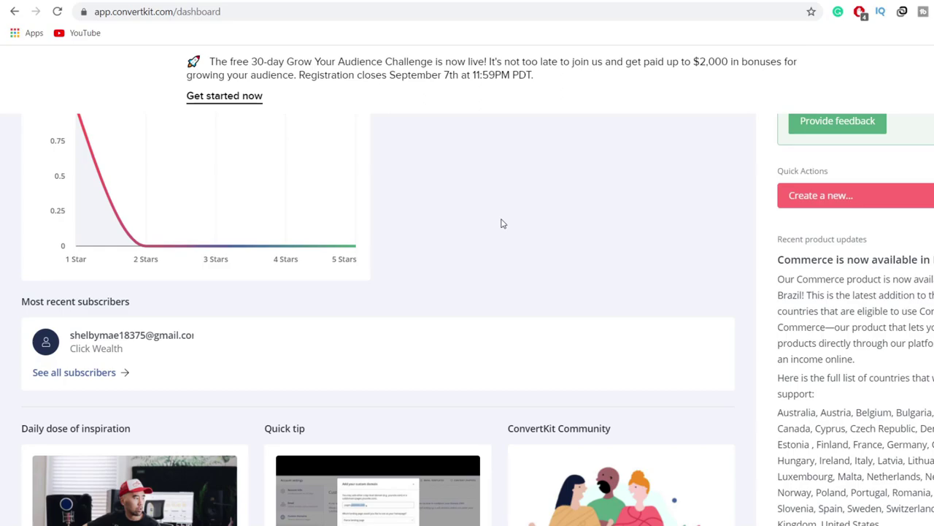
Step: Pick Landing Page from the Quick Actions 'Create a new...' list
click(820, 196)
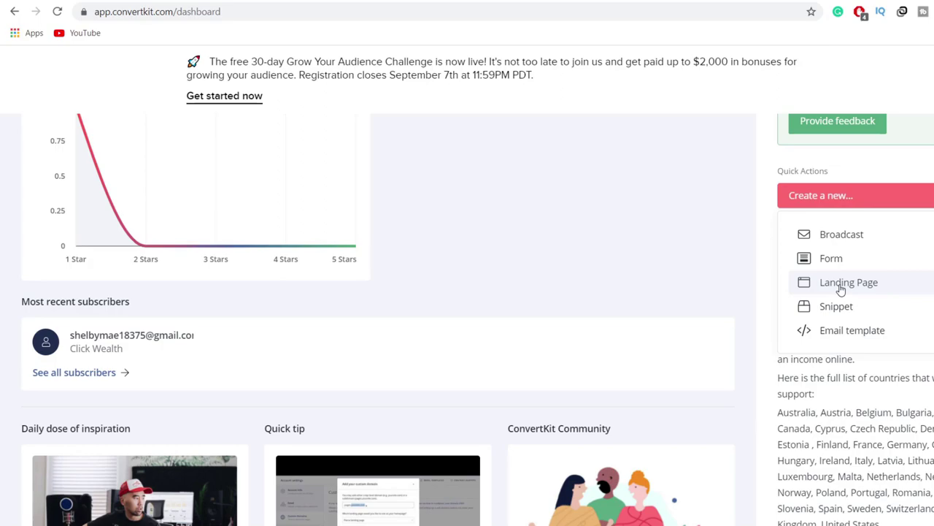
click(841, 285)
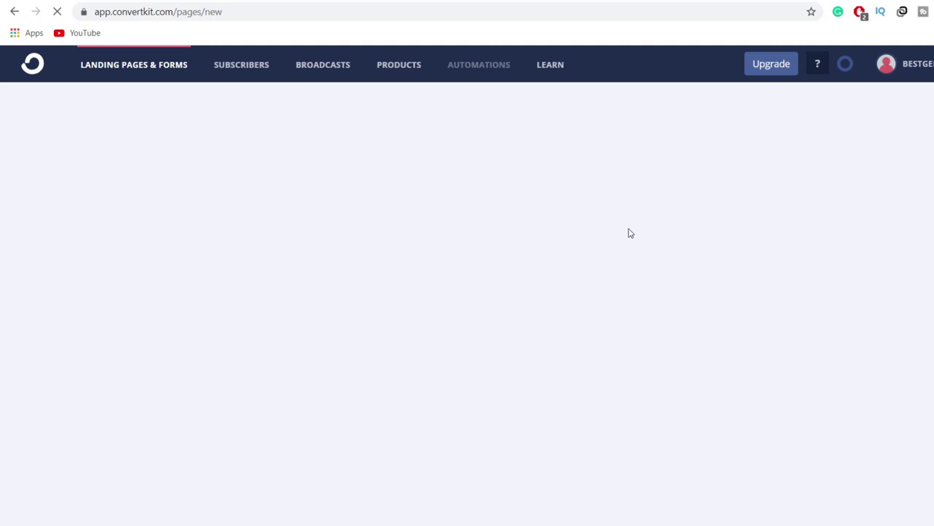
Step: Scroll through ConvertKit's landing-page template grid
scroll(182, 313, down, 3)
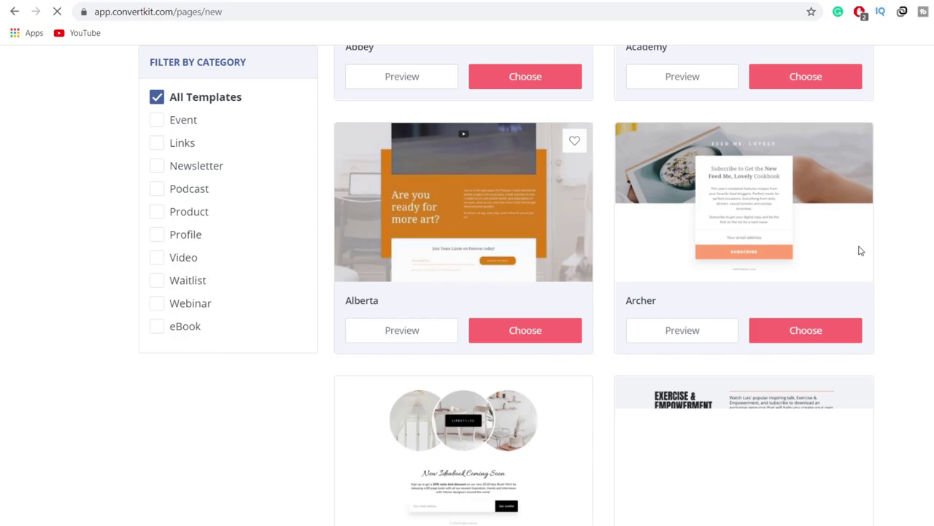
scroll(491, 319, down, 10)
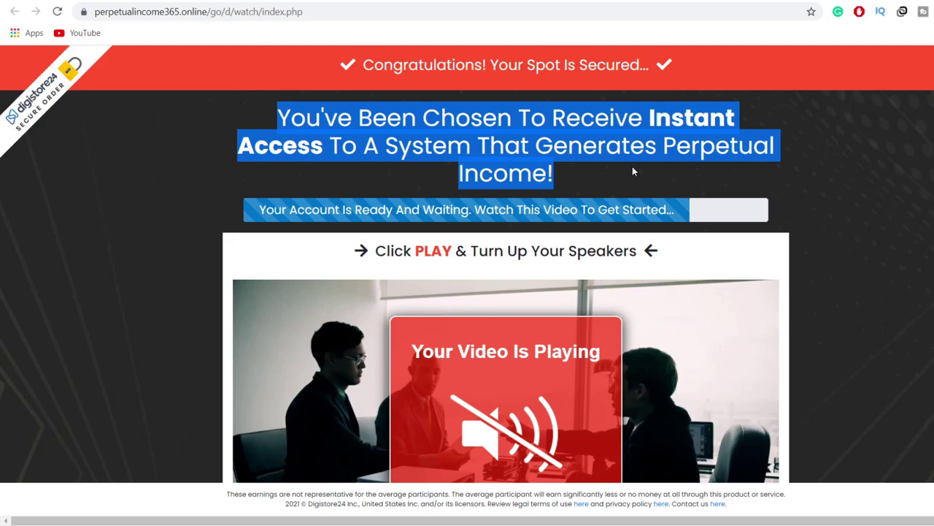
Step: Deselect the offer headline on the Perpetual Income 365 watch page
click(830, 211)
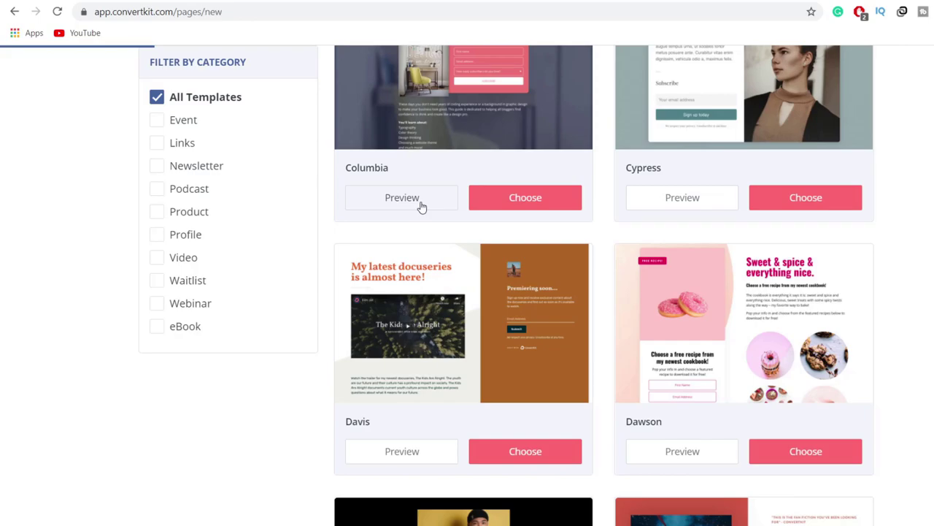
Step: Open the full preview of the Columbia template from the template gallery
click(403, 198)
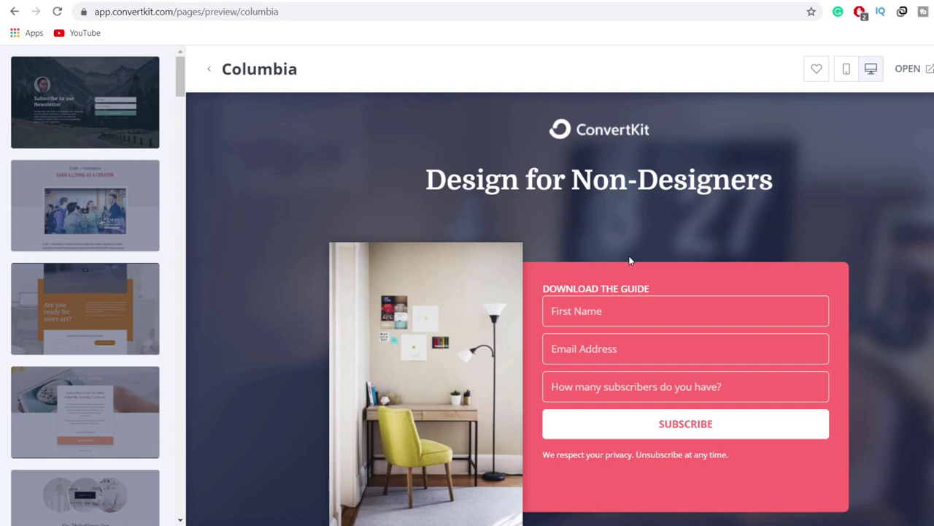
Step: Switch the preview to Archer and build the new 'Archer landing page' from it
scroll(630, 261, down, 2)
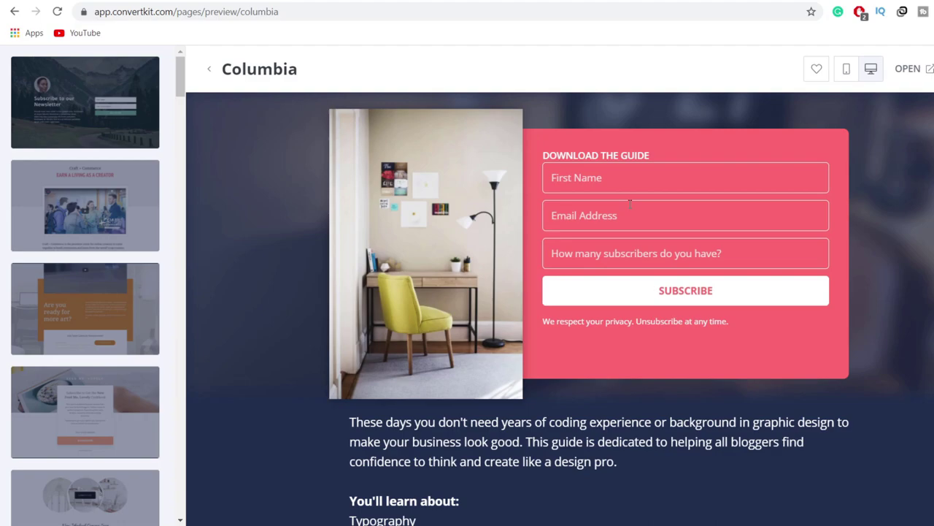
scroll(630, 204, up, 2)
scroll(82, 272, down, 2)
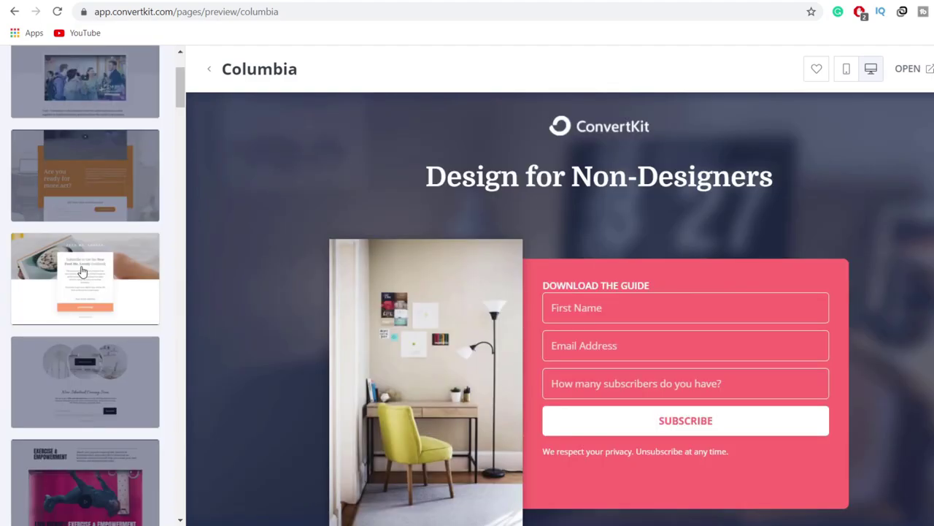
click(82, 271)
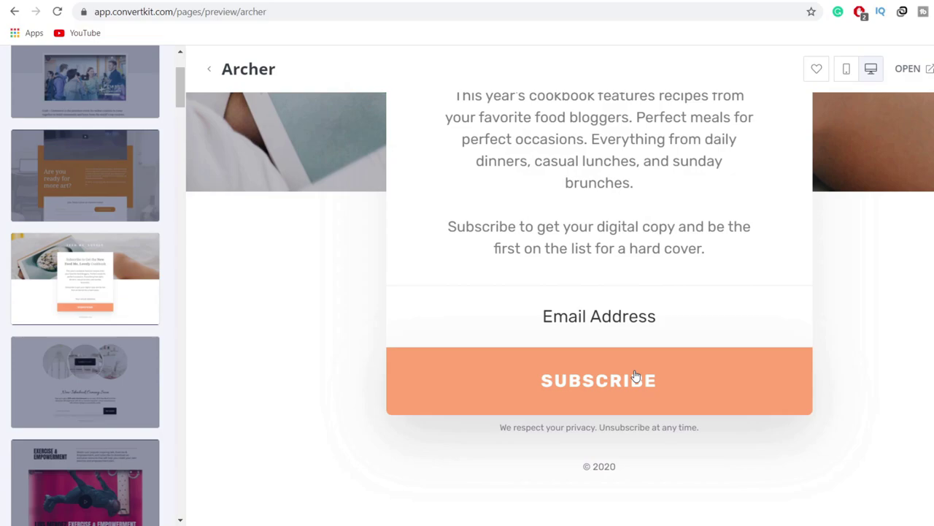
scroll(87, 382, down, 4)
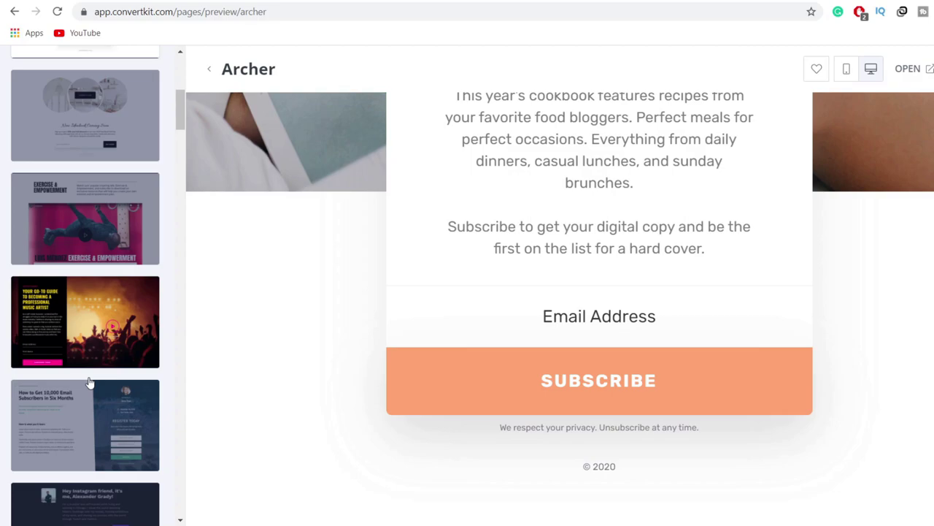
click(600, 264)
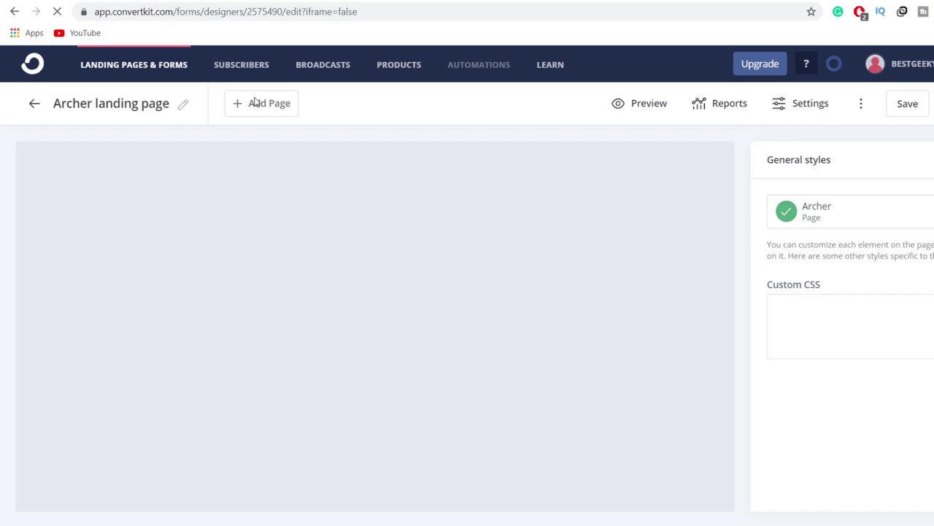
scroll(544, 447, down, 5)
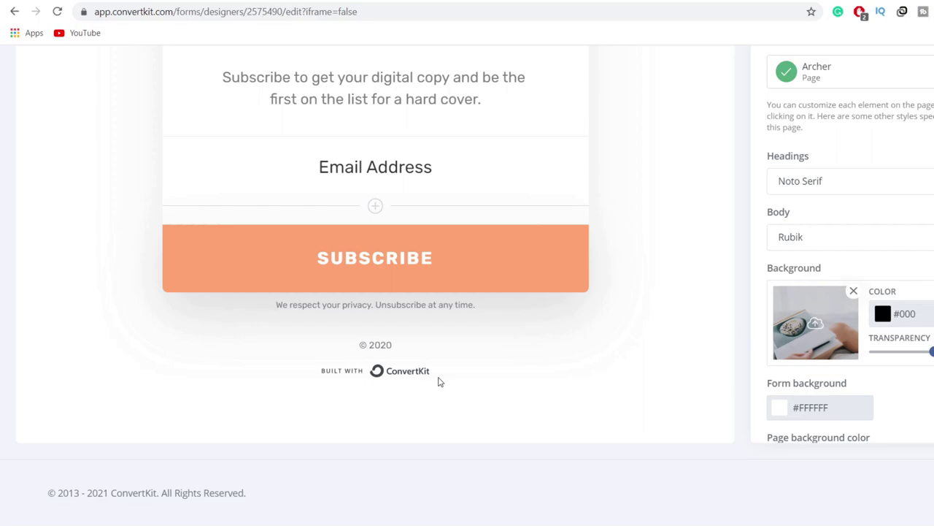
scroll(439, 381, up, 10)
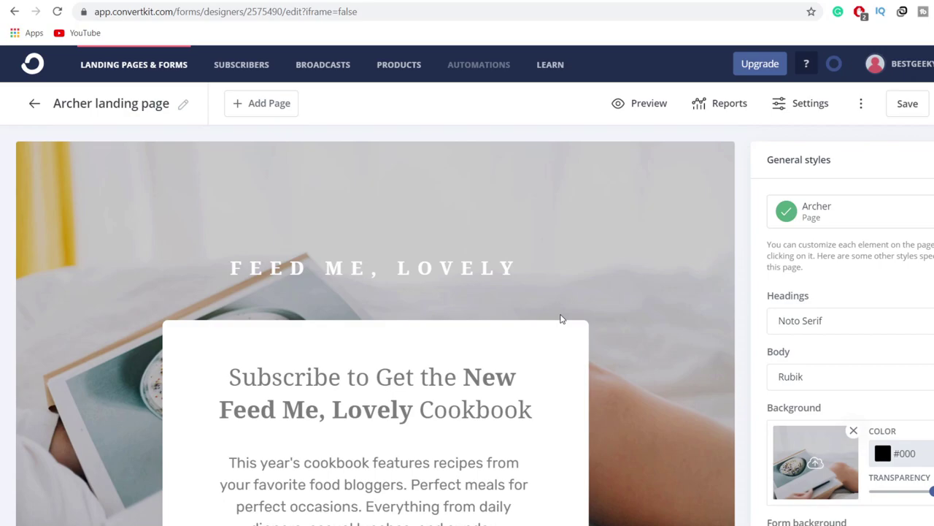
scroll(561, 319, down, 1)
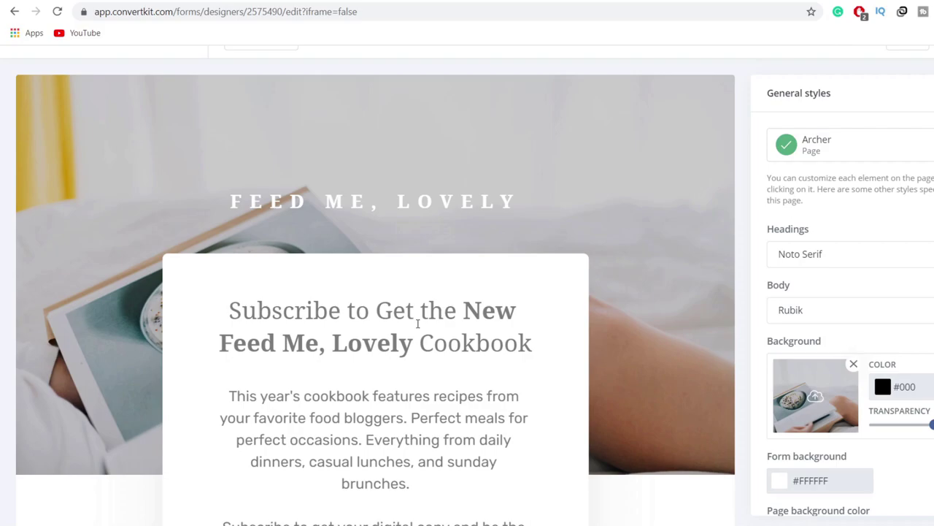
click(417, 324)
scroll(418, 324, up, 1)
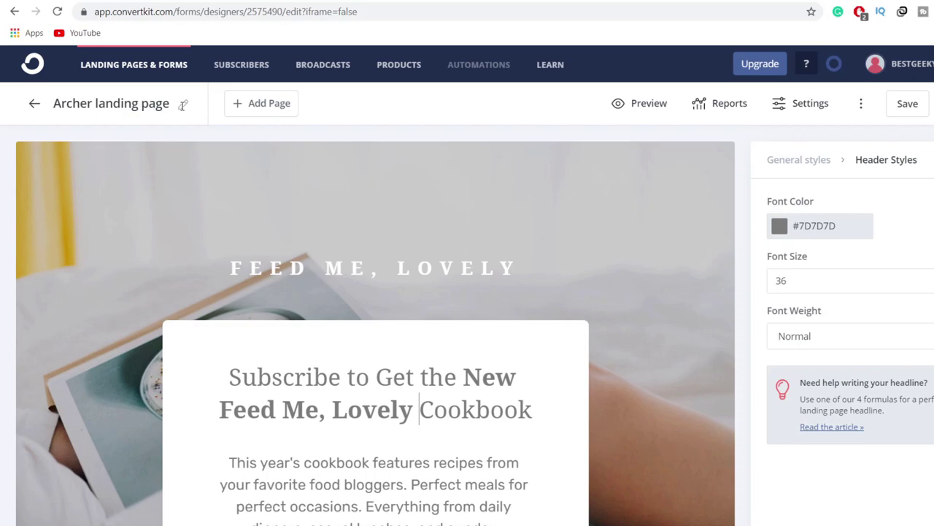
Step: Delete the old cookbook headline wording so the Heading 1 block is empty
scroll(430, 252, down, 3)
click(430, 252)
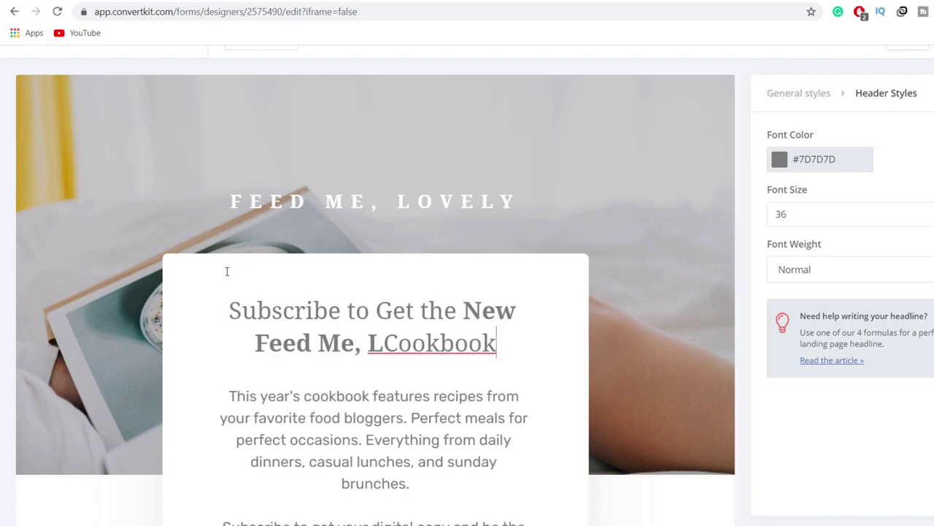
key(ctrl+z)
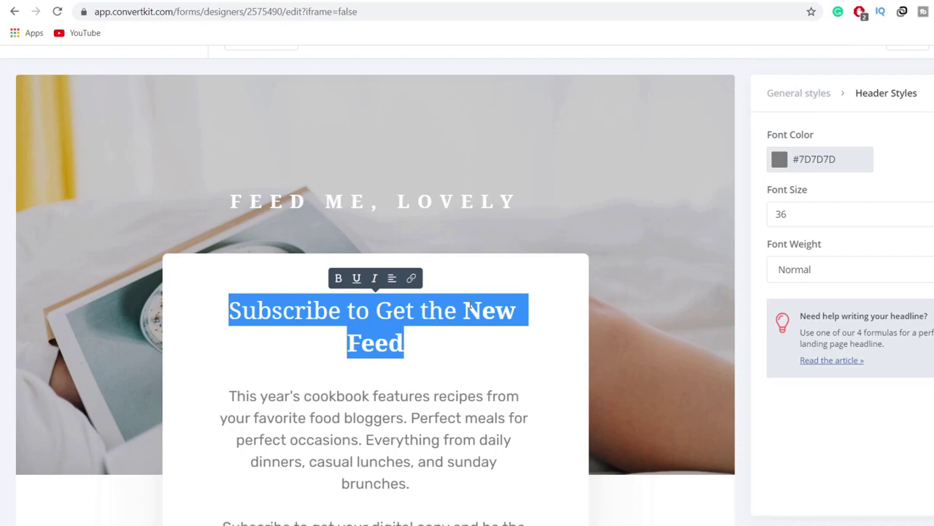
click(469, 307)
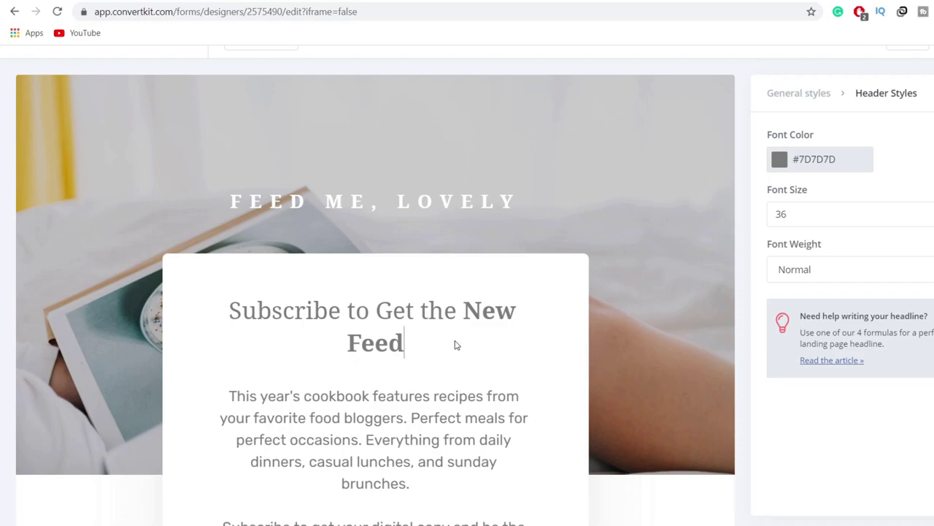
key(BackSpace)
key(BackSpace)
key(BackSpace)
key(BackSpace)
key(BackSpace)
key(BackSpace)
key(BackSpace)
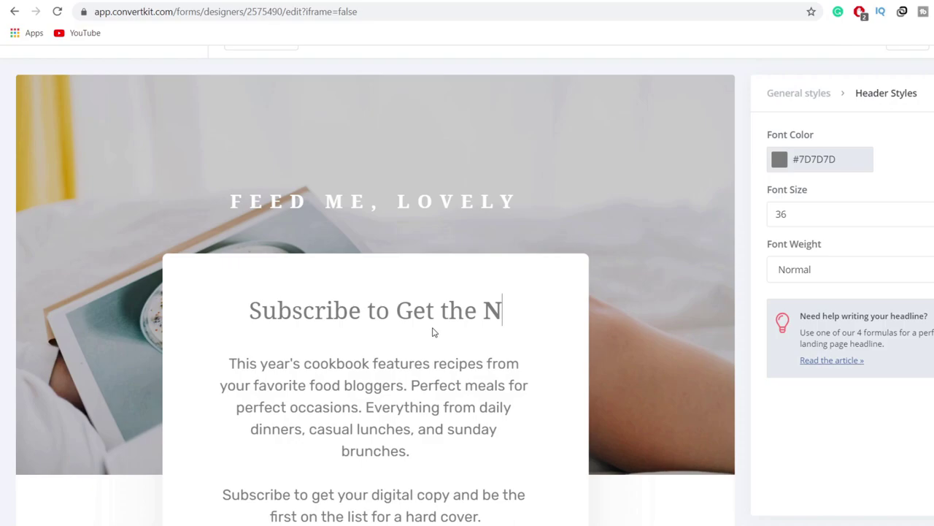
key(ctrl+a)
key(BackSpace)
Step: Paste the Digistore24 headline 'You've Been Chosen To Receive Instant Access…Perpetual Income!' as the heading
scroll(460, 299, down, 2)
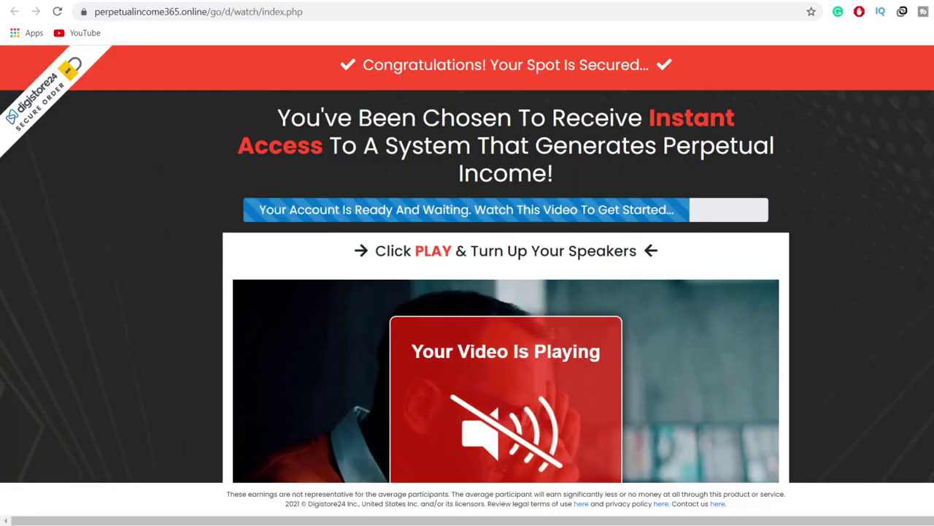
drag(270, 118, 610, 167)
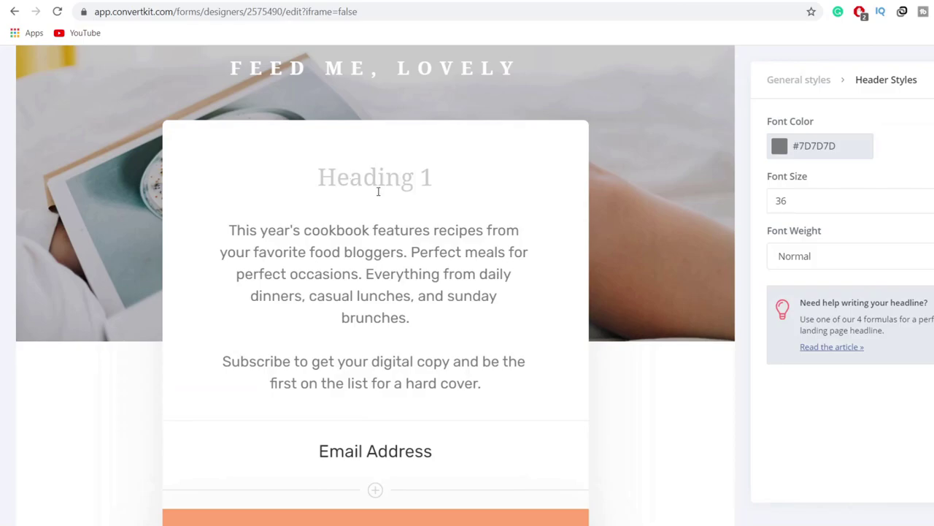
key(ctrl+v)
key(shift+Left)
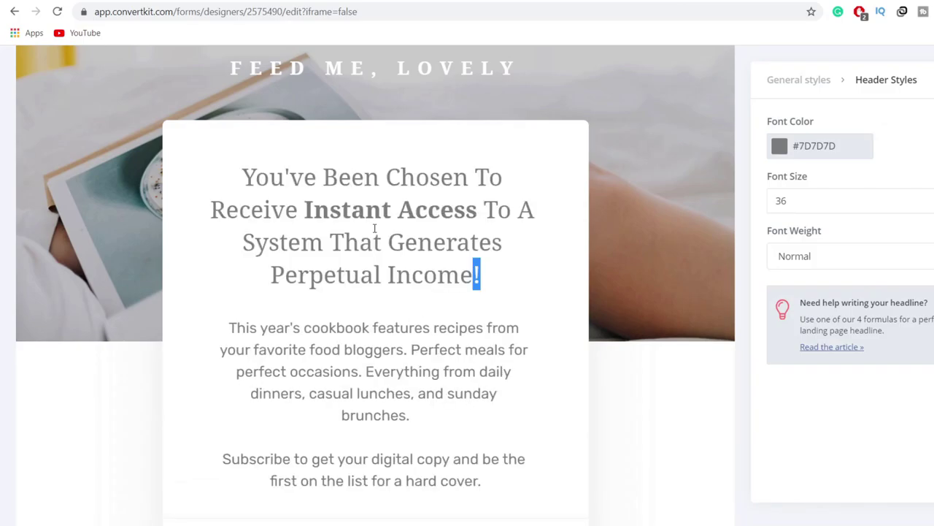
key(ctrl+a)
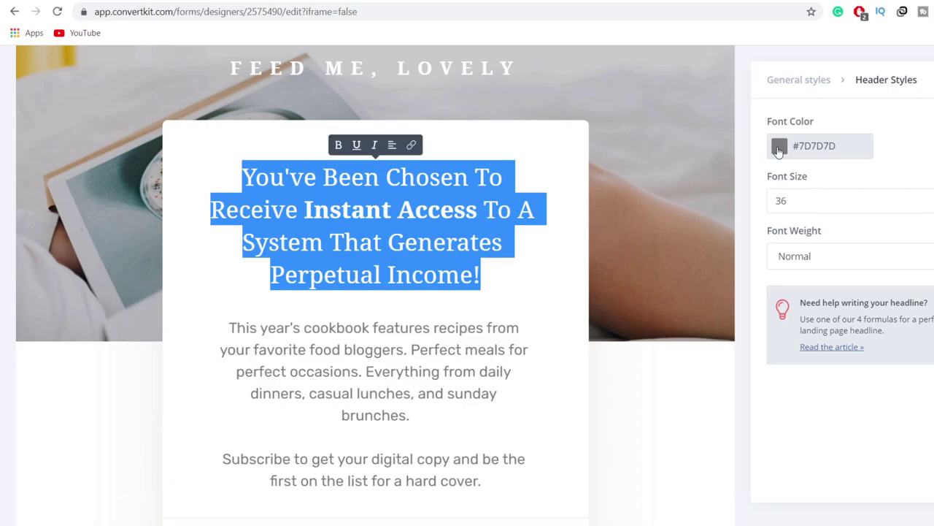
Step: Color the offer headline bright red #F71111, reselecting the Instant Access words
click(780, 150)
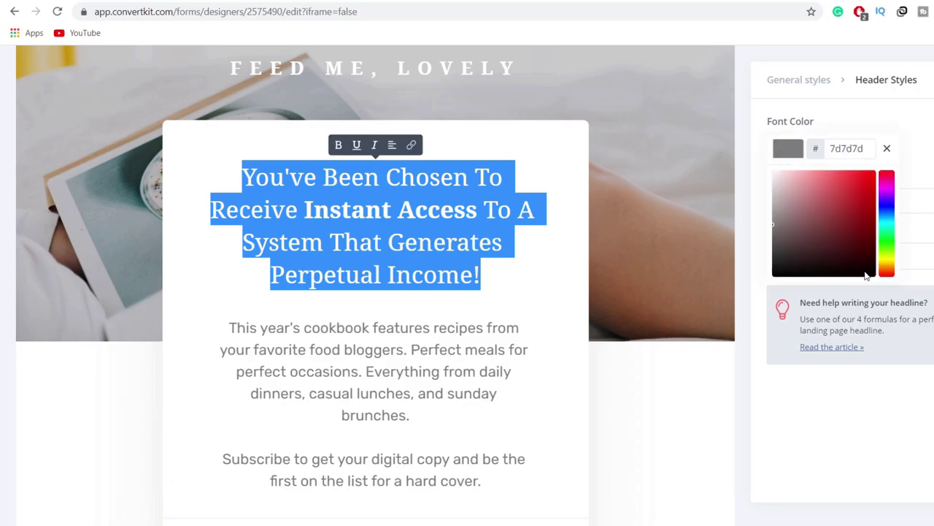
click(860, 270)
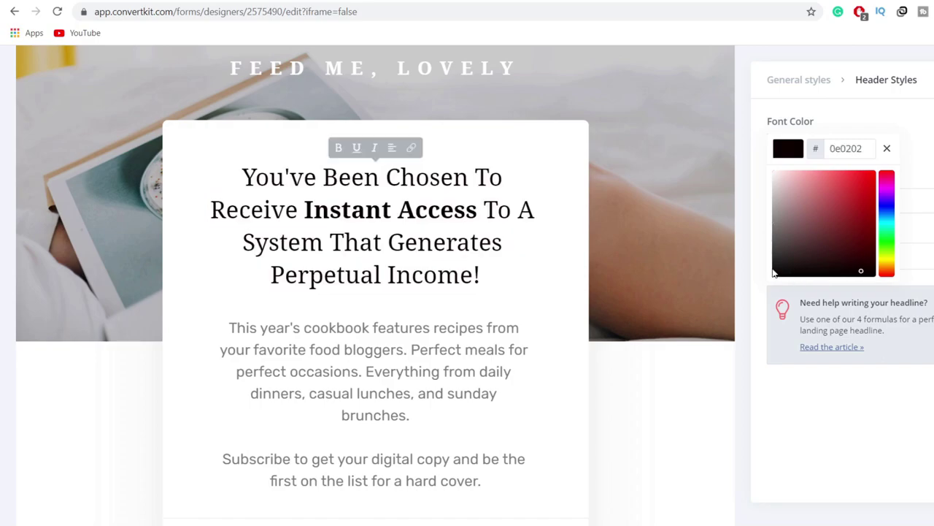
click(703, 298)
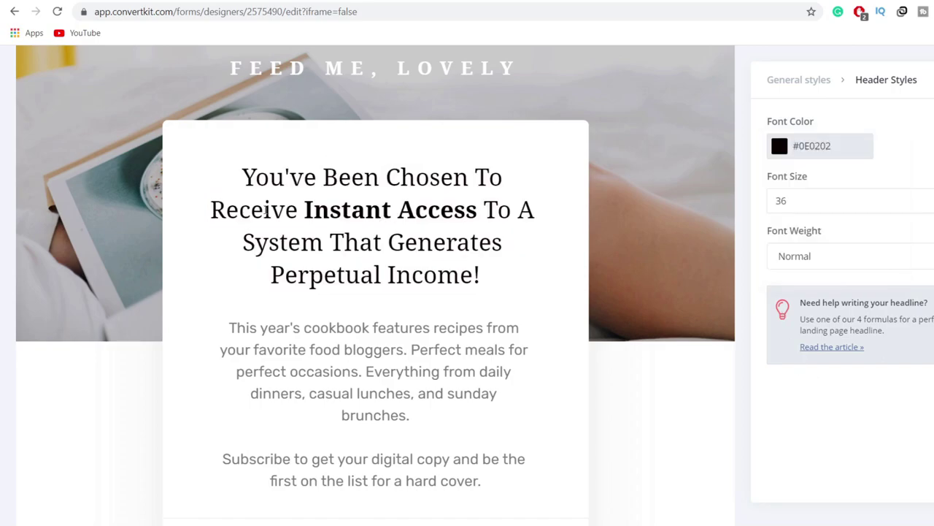
drag(478, 212, 309, 207)
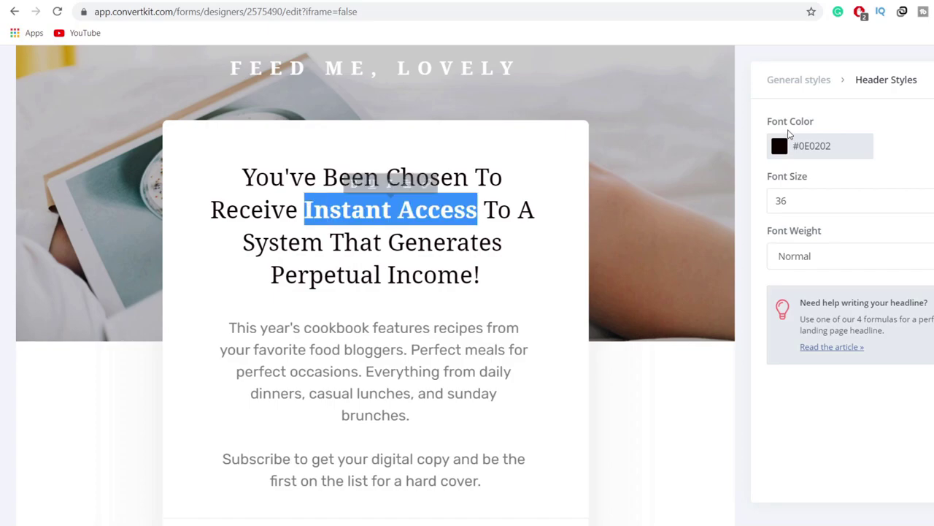
click(778, 148)
click(869, 174)
click(823, 416)
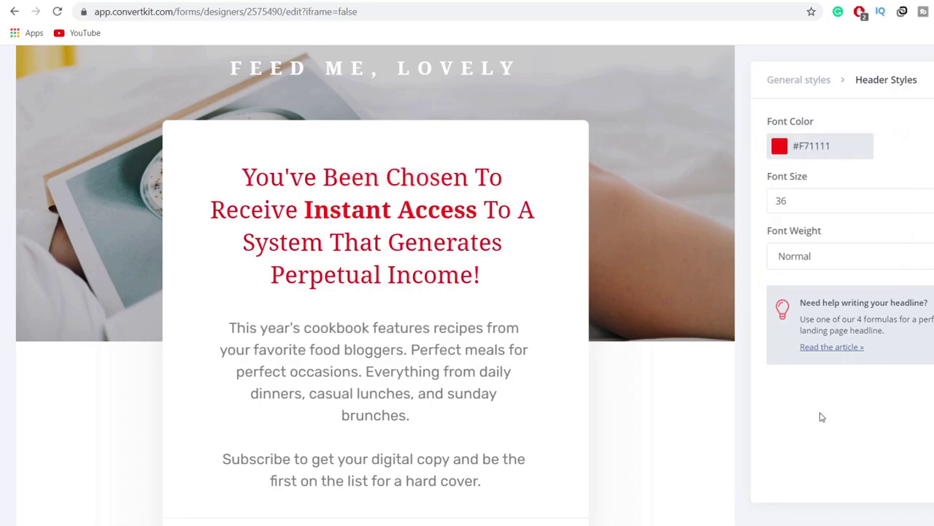
scroll(476, 254, down, 1)
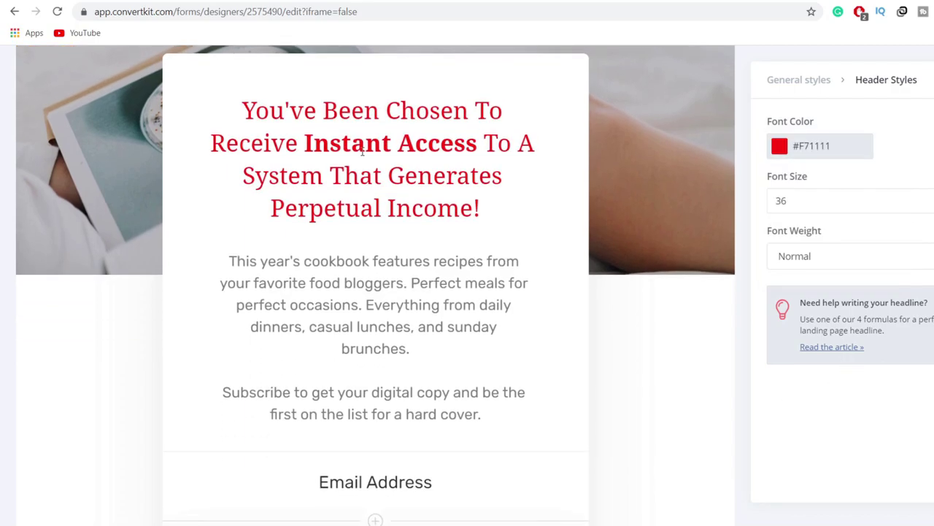
drag(305, 138, 334, 137)
Step: Delete the cookbook description paragraph beneath the headline
click(480, 175)
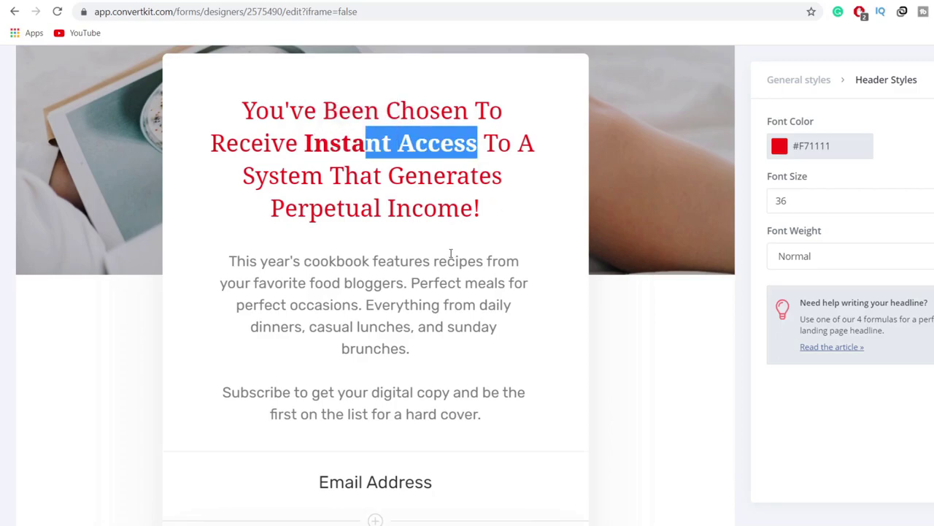
click(468, 351)
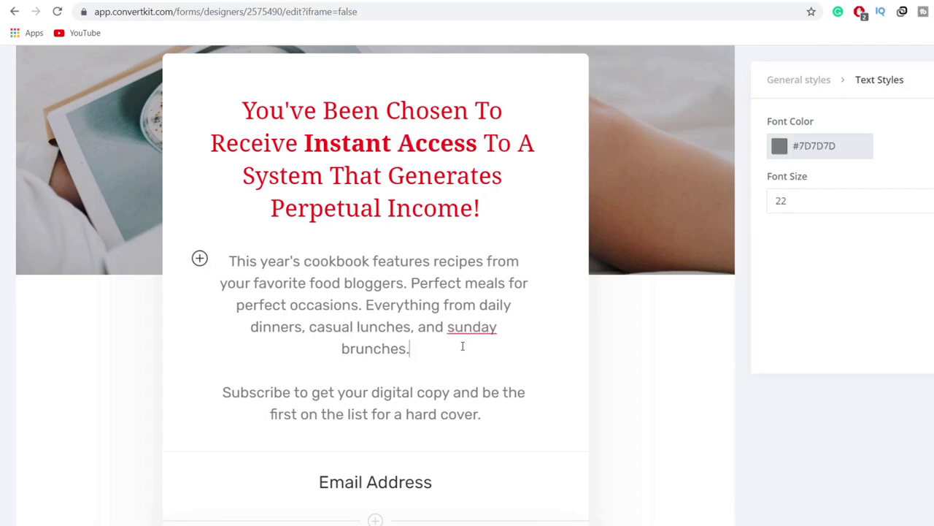
key(BackSpace)
key(BackSpace)
key(BackSpace)
key(BackSpace)
key(BackSpace)
key(BackSpace)
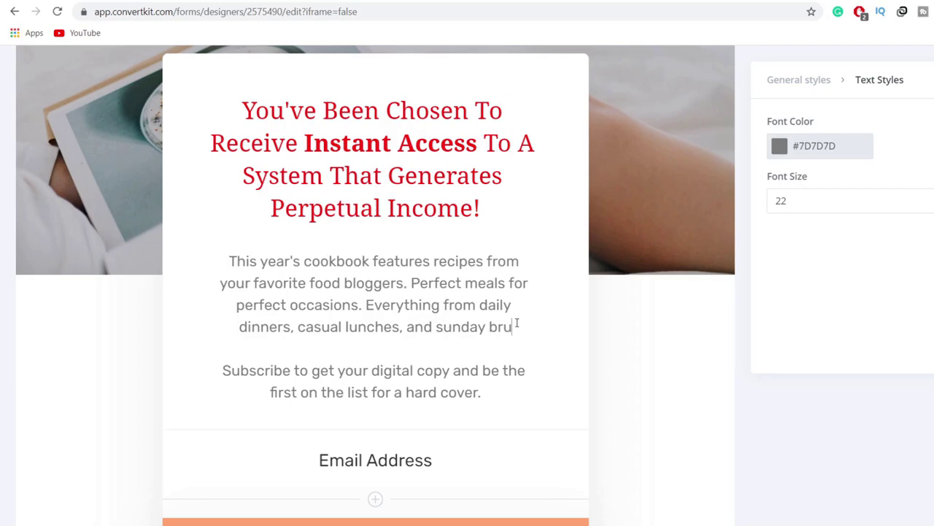
key(BackSpace)
key(BackSpace)
key(BackSpace)
key(BackSpace)
key(BackSpace)
key(BackSpace)
key(BackSpace)
key(BackSpace)
key(BackSpace)
key(BackSpace)
key(BackSpace)
key(BackSpace)
key(BackSpace)
key(BackSpace)
key(BackSpace)
key(BackSpace)
key(BackSpace)
key(BackSpace)
key(BackSpace)
key(BackSpace)
drag(522, 306, 236, 255)
key(BackSpace)
Step: Delete the 'Subscribe to get your digital copy…' paragraph, leaving an empty text block
click(484, 328)
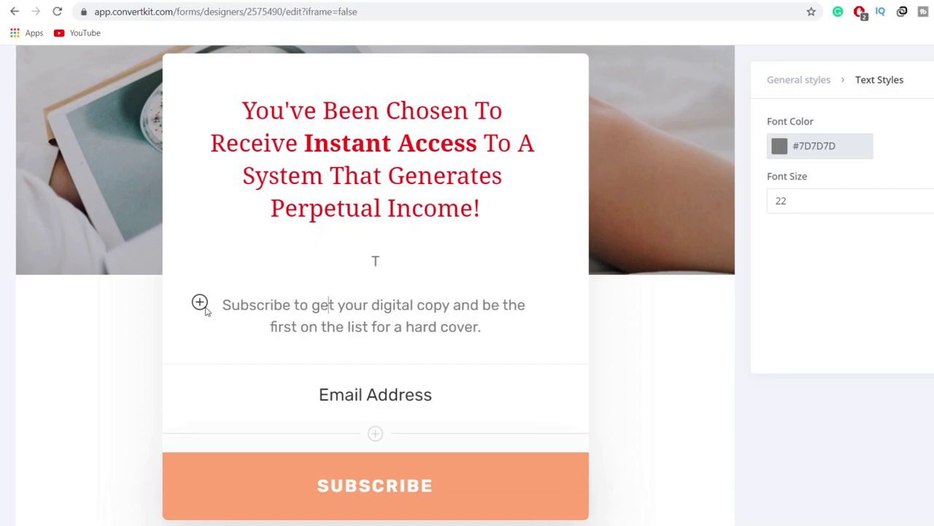
drag(491, 326, 438, 326)
drag(376, 313, 221, 304)
key(BackSpace)
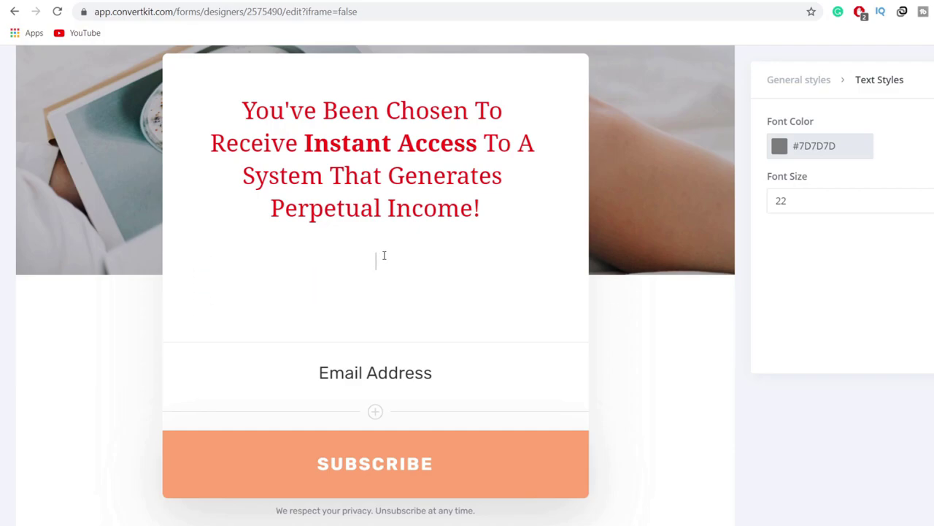
Step: Type 'Add your Best Email to get a free Video tutorial', correcting the 'frew' typo
text(Add your Best)
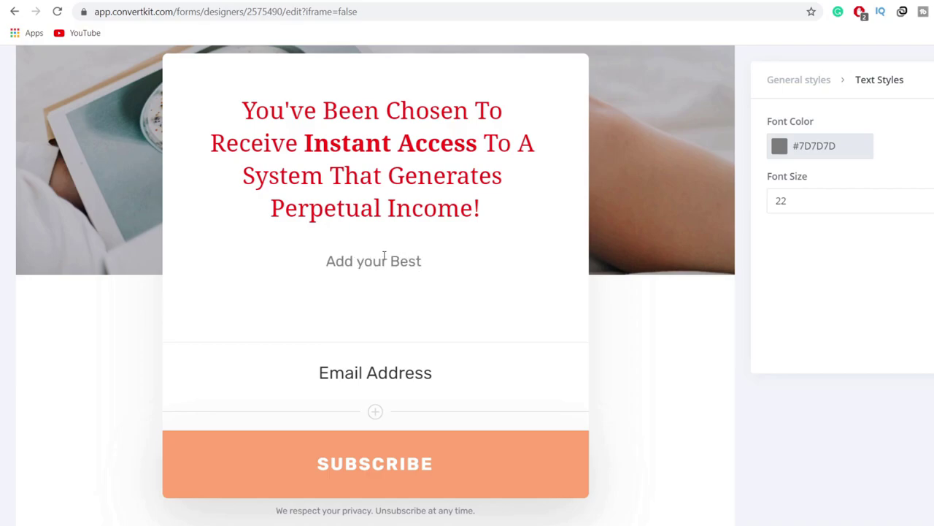
text( Email to )
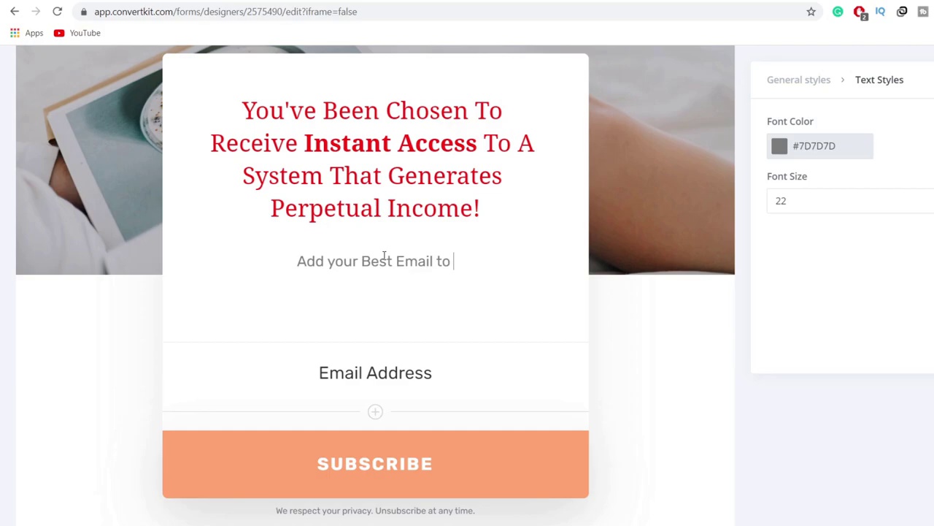
text(get a frew)
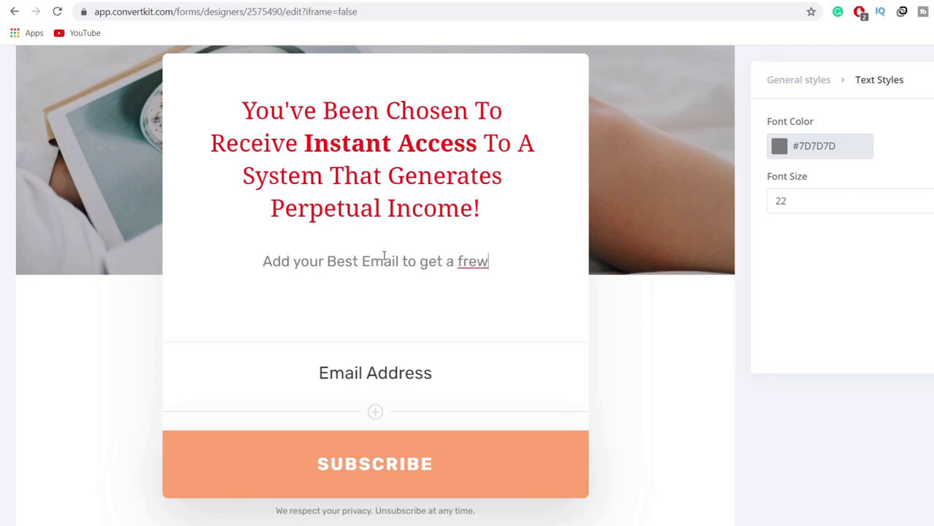
key(BackSpace)
text(e Video tu)
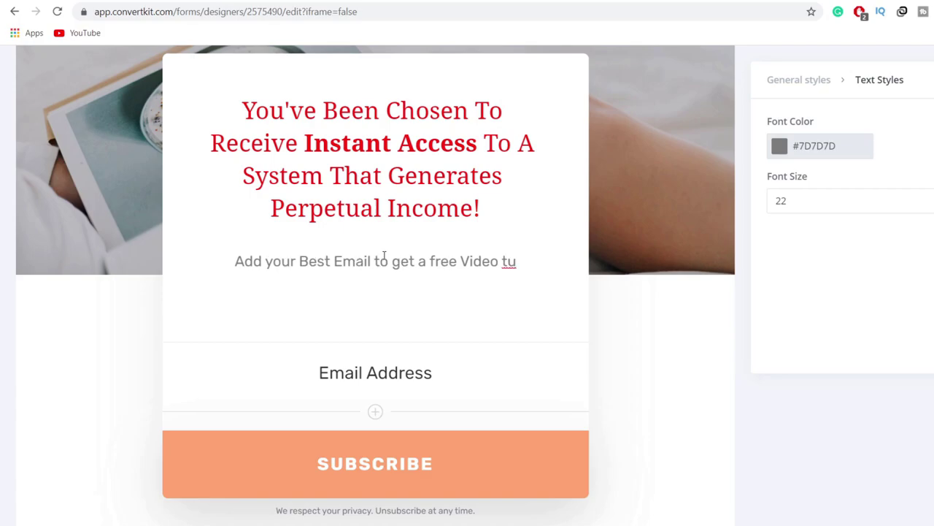
text(torial)
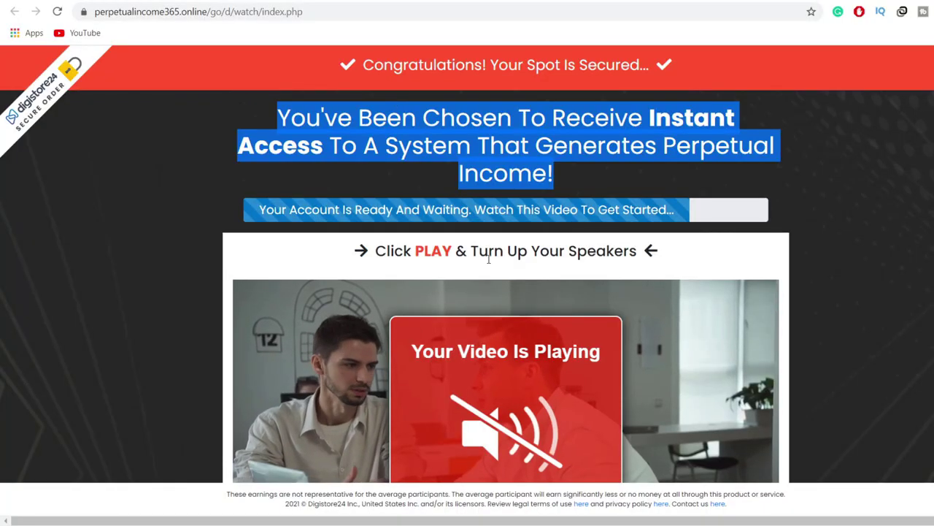
scroll(828, 194, down, 5)
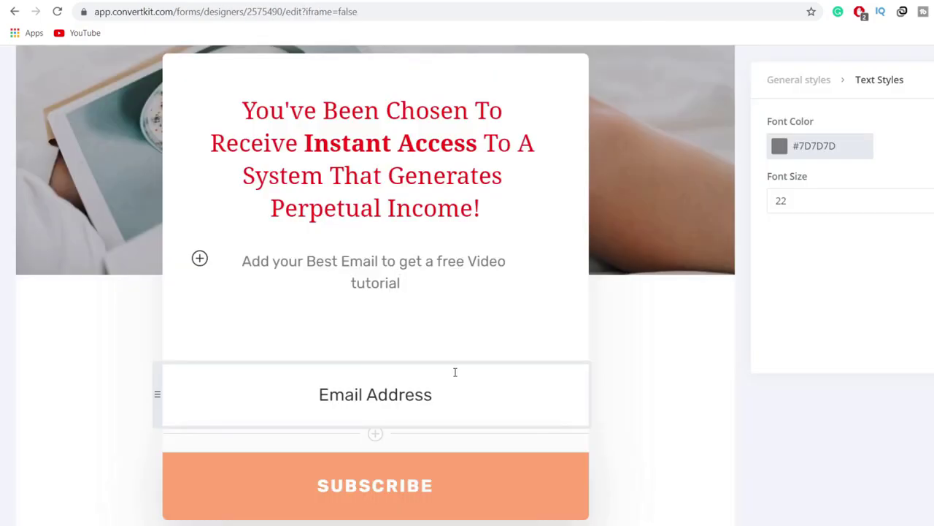
Step: Inspect the Email Address field and privacy disclaimer line on the page
scroll(454, 373, down, 2)
click(371, 261)
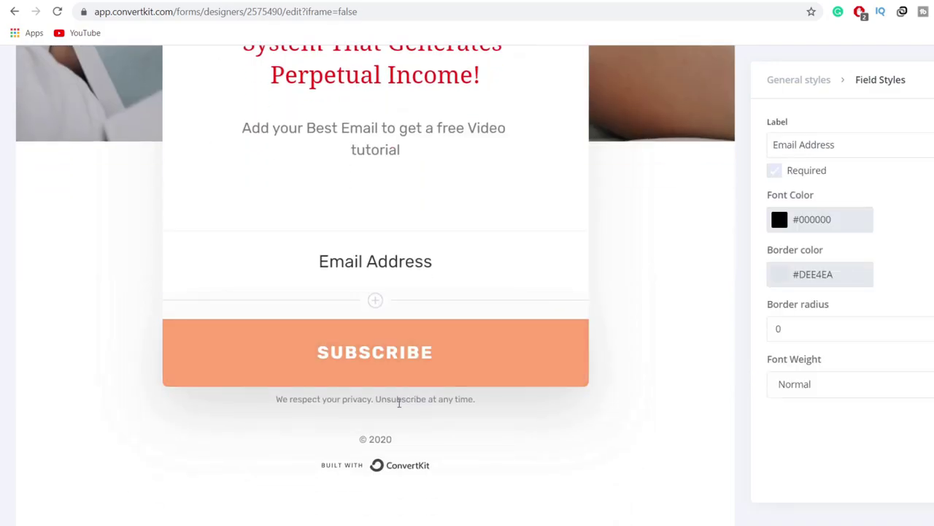
click(250, 402)
scroll(663, 390, up, 7)
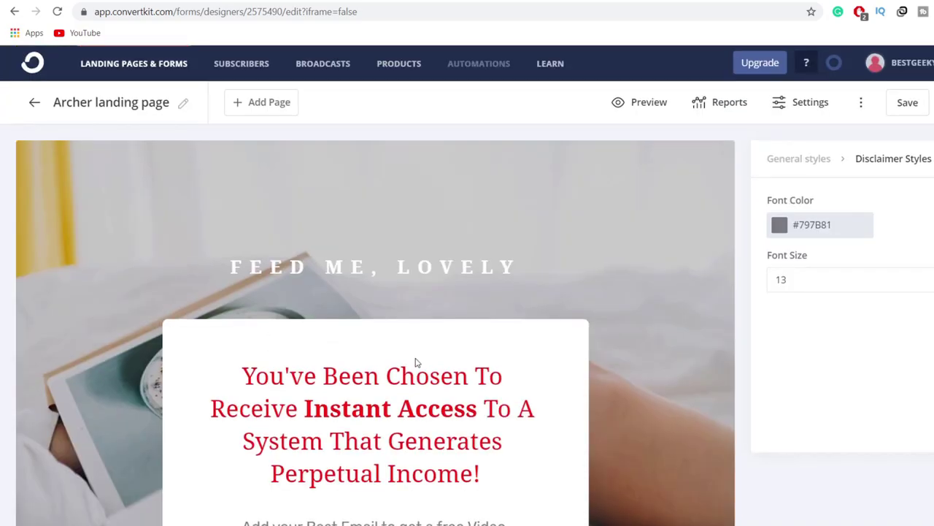
scroll(416, 362, down, 3)
scroll(312, 371, down, 3)
scroll(695, 249, up, 5)
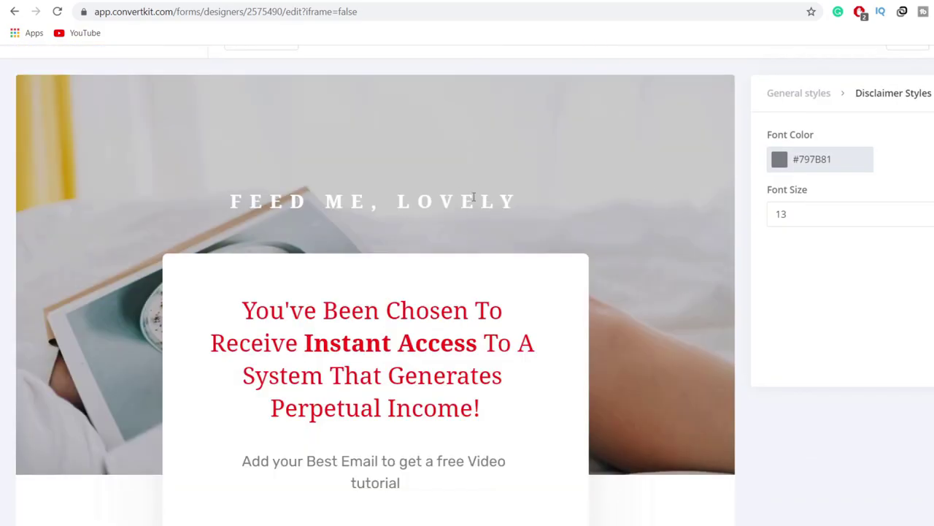
Step: Erase the FEED ME, LOVELY preheader text and open a new browser tab
click(503, 207)
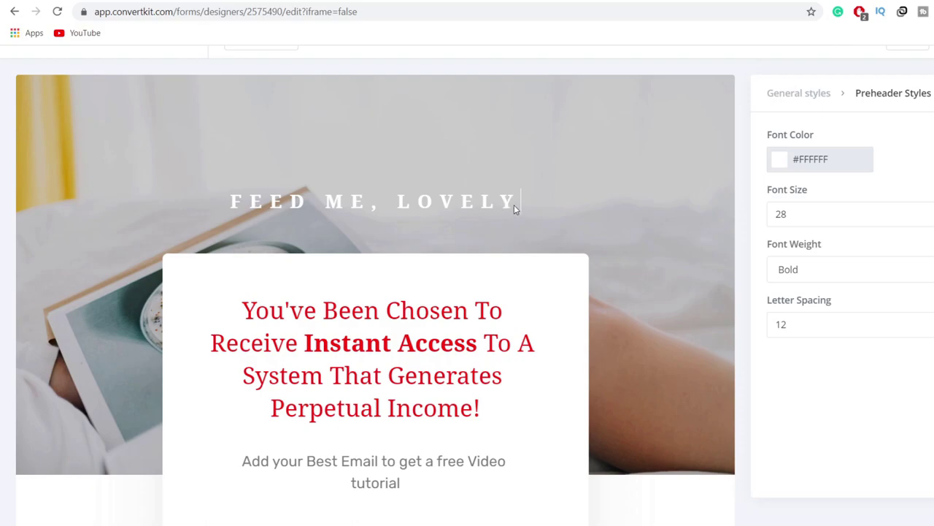
key(BackSpace)
key(BackSpace)
key(BackSpace)
key(BackSpace)
key(BackSpace)
key(BackSpace)
key(BackSpace)
key(BackSpace)
key(BackSpace)
key(BackSpace)
key(BackSpace)
key(BackSpace)
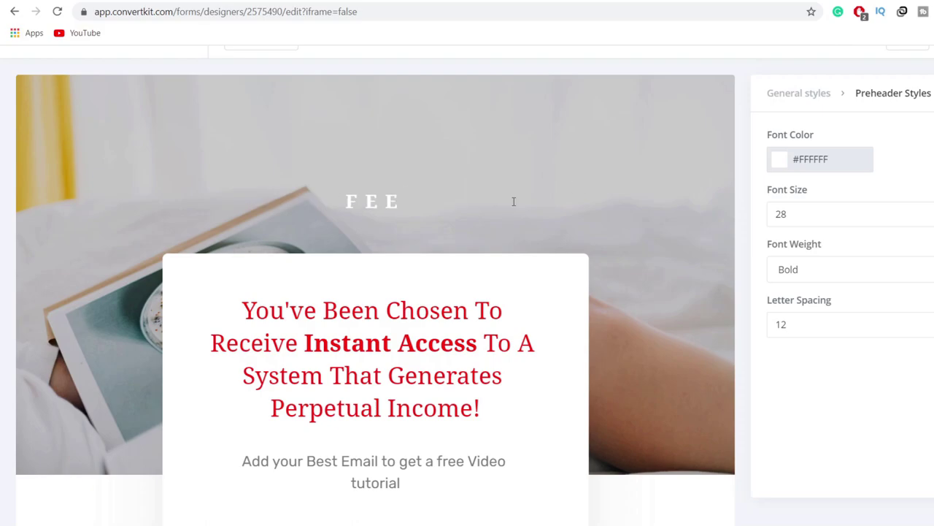
key(BackSpace)
key(BackSpace)
key(BackSpace)
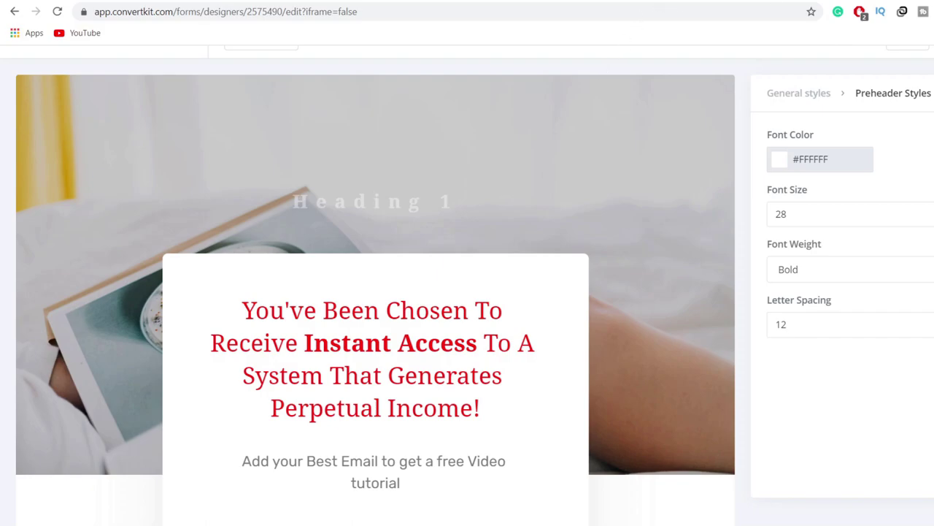
key(ctrl+t)
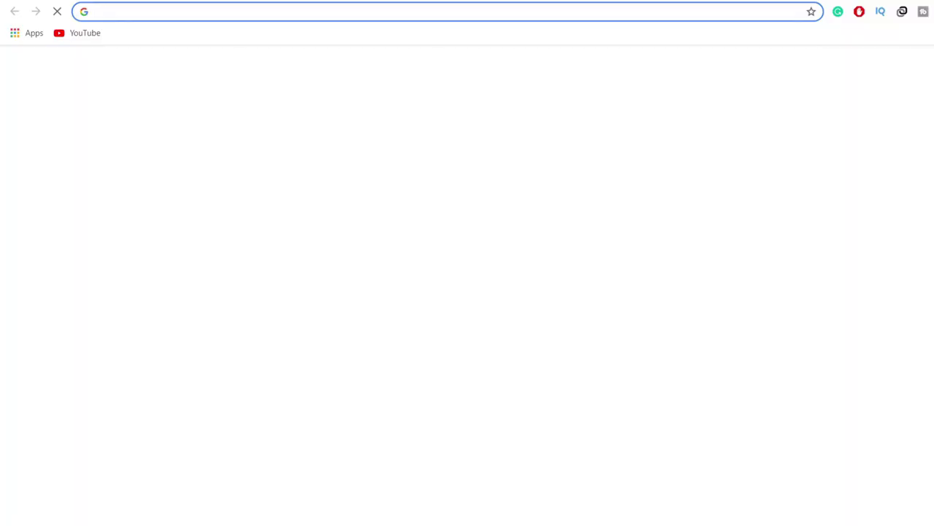
Step: Go to pexels.com and search photos for 'make money online'
text(pexels.com)
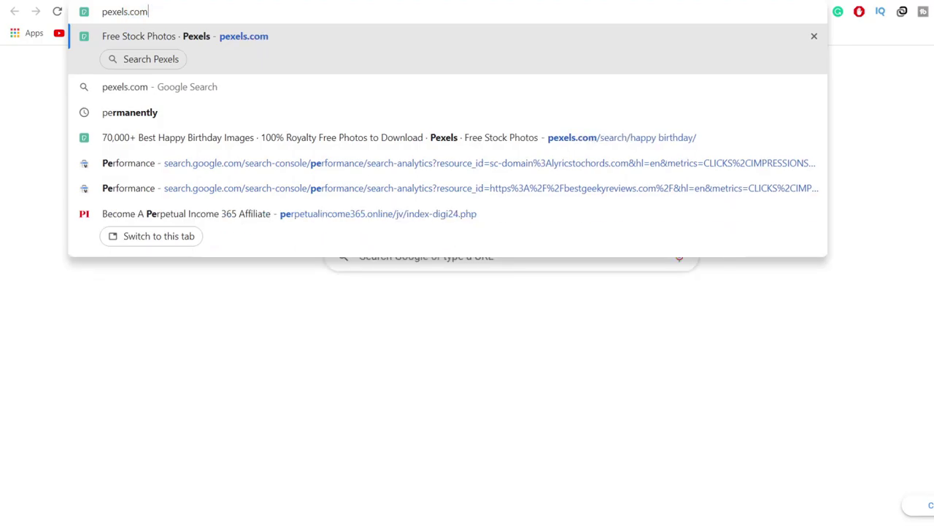
key(Return)
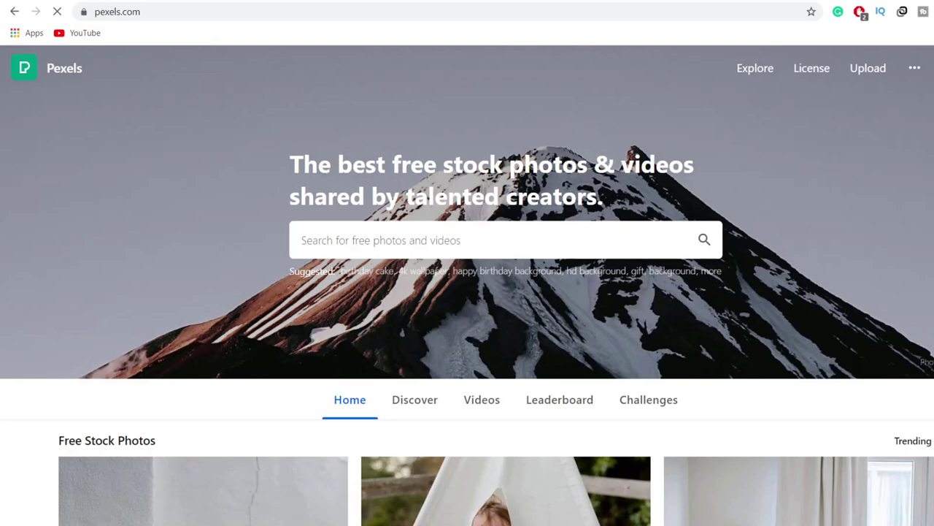
text(make money online)
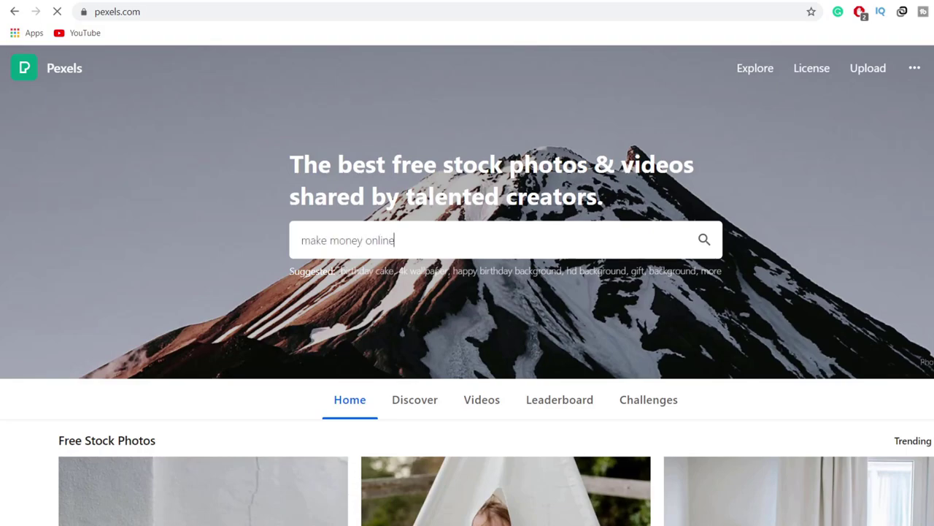
key(Return)
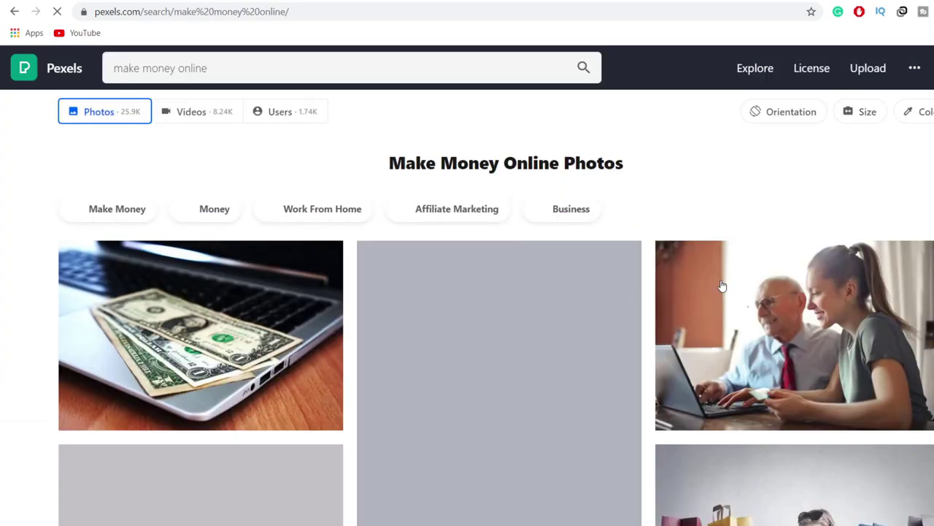
Step: Download the dollar-bills-on-laptop photo as a JPG, then return to the ConvertKit editor
scroll(722, 286, down, 5)
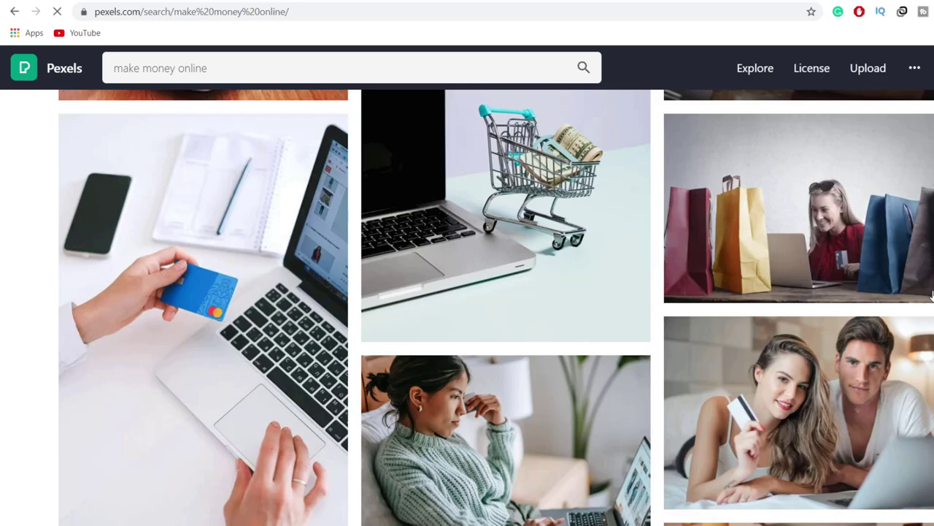
scroll(931, 296, down, 5)
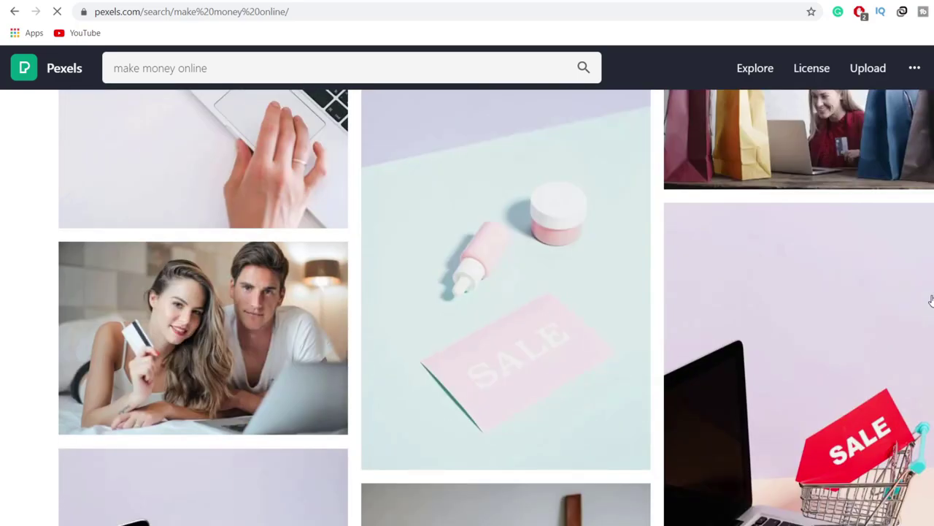
scroll(931, 300, down, 10)
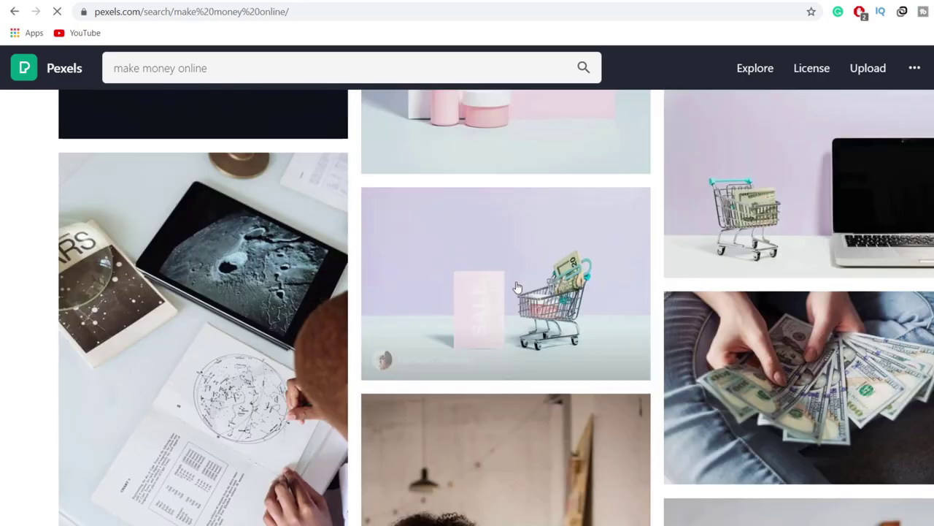
scroll(516, 286, down, 5)
scroll(516, 286, down, 5)
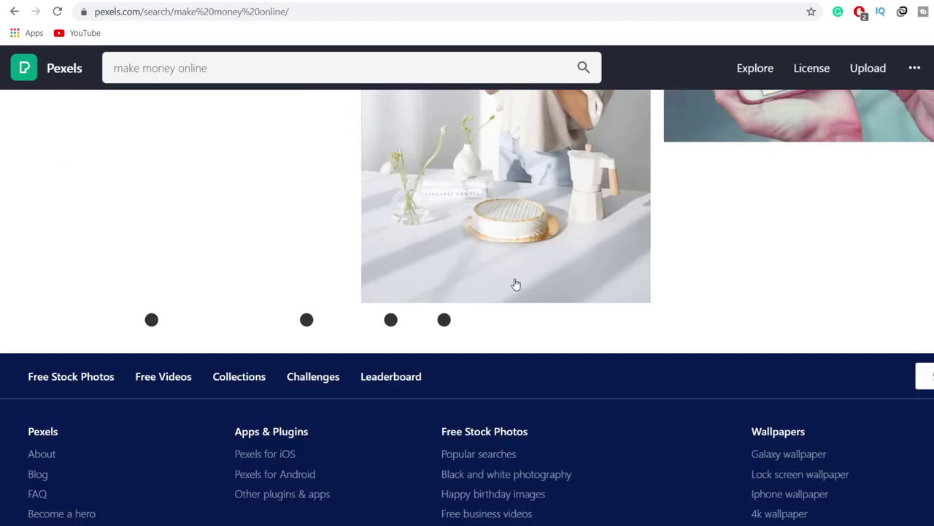
scroll(514, 281, up, 10)
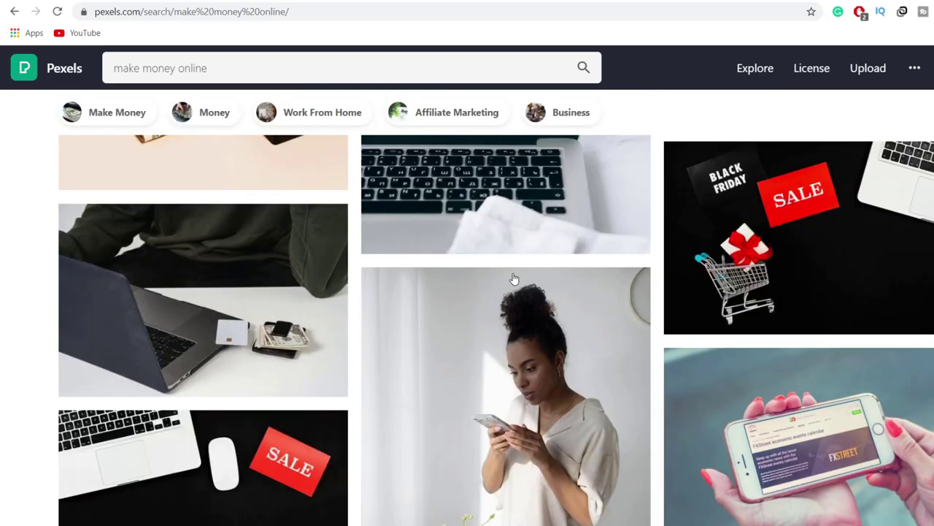
scroll(514, 278, down, 10)
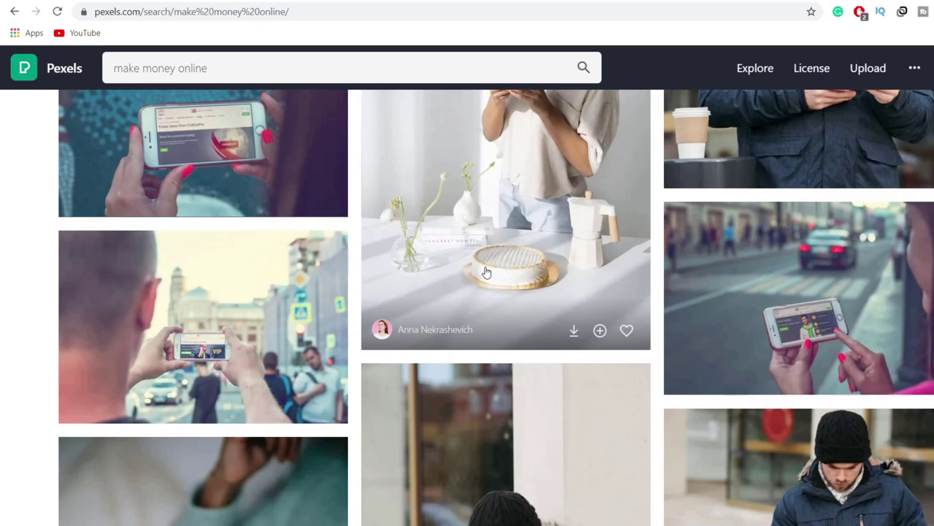
scroll(485, 272, down, 10)
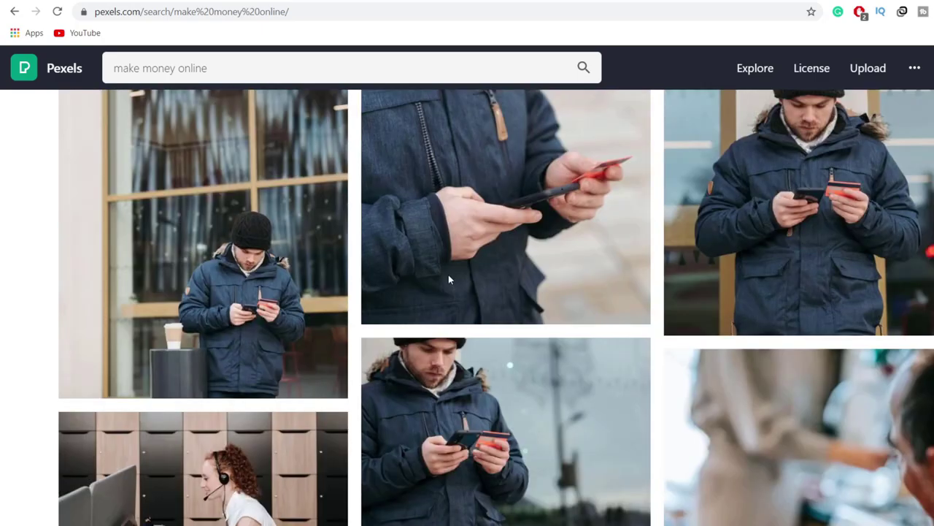
scroll(448, 278, down, 10)
scroll(446, 279, up, 10)
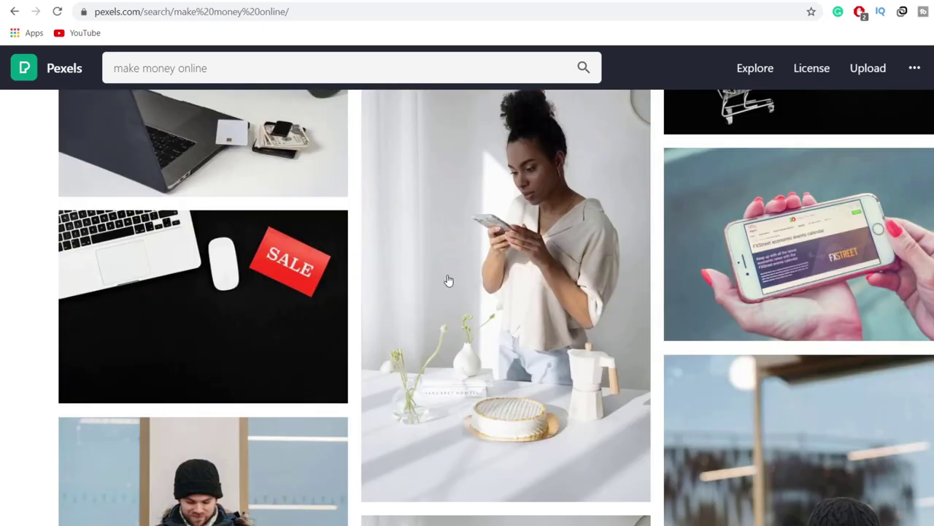
scroll(247, 282, up, 5)
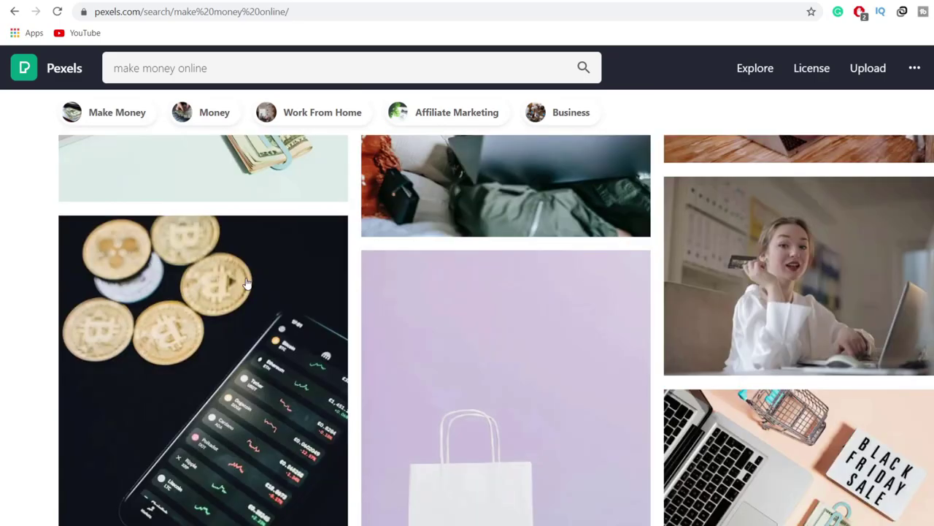
scroll(247, 281, up, 10)
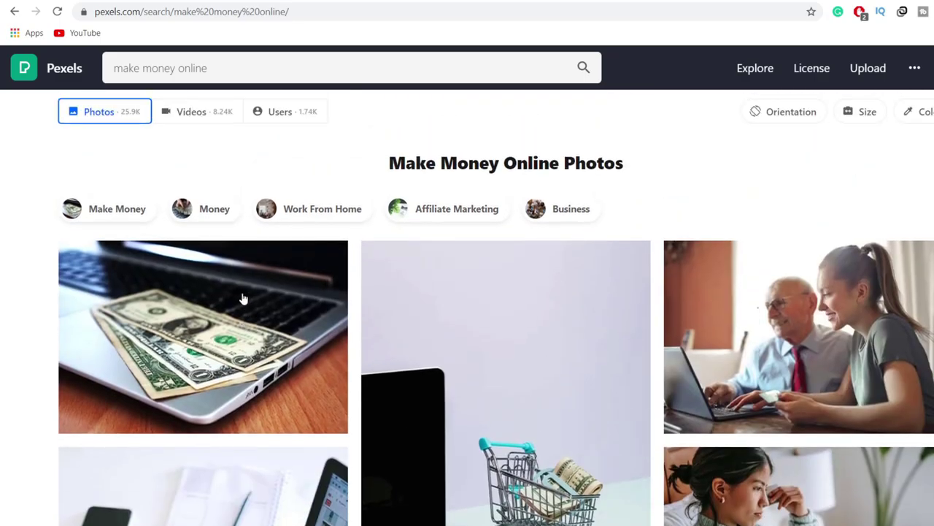
click(241, 301)
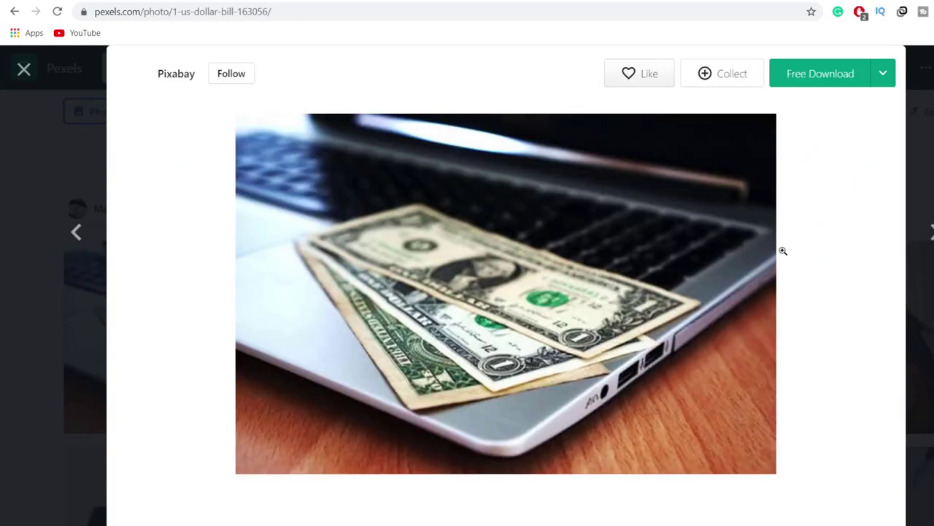
click(841, 73)
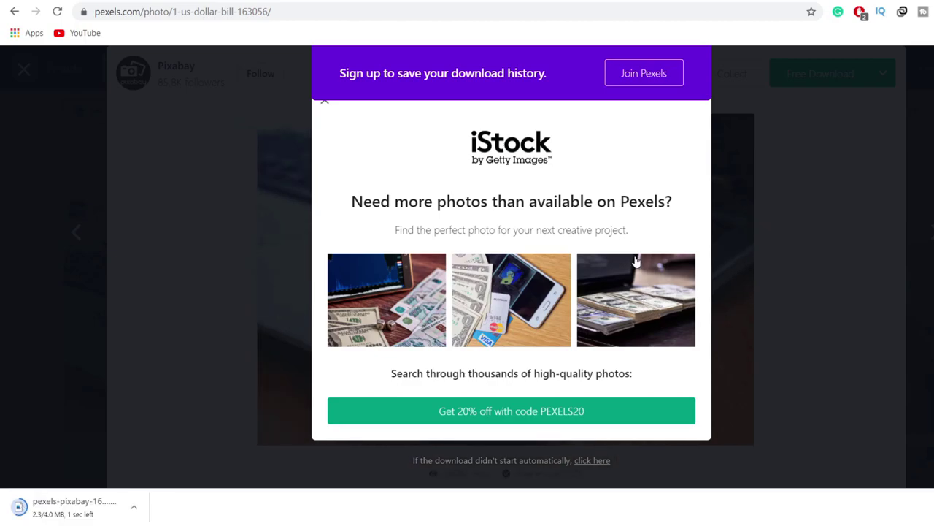
click(605, 1)
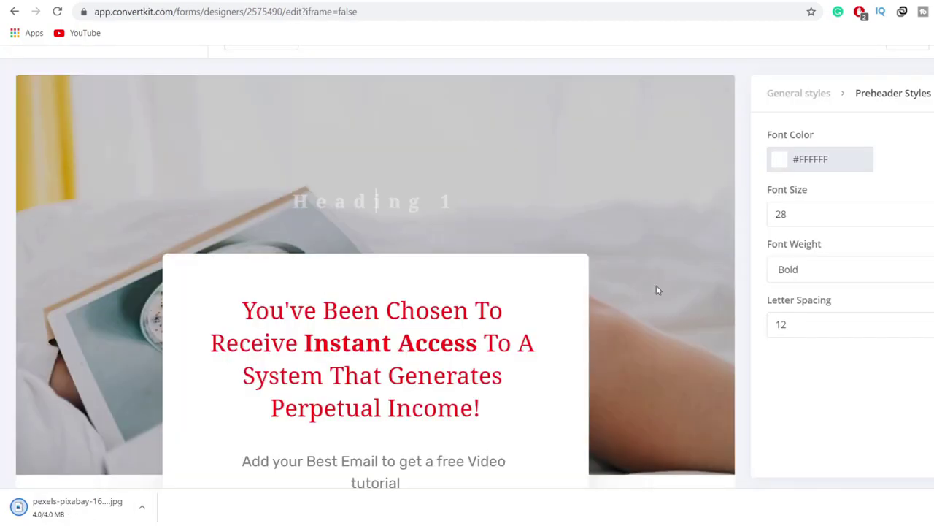
Step: Remove the background photo in General styles so the page background turns solid black
click(795, 96)
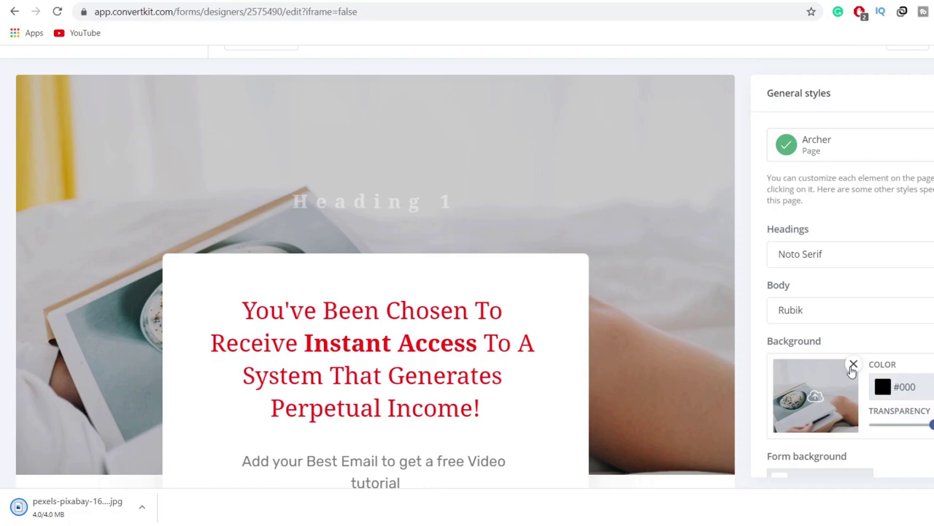
click(853, 364)
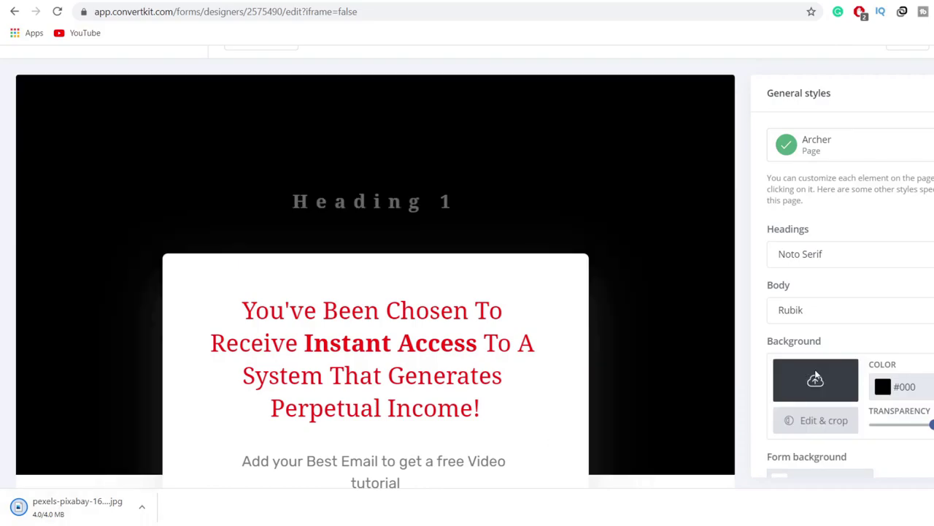
scroll(671, 341, down, 1)
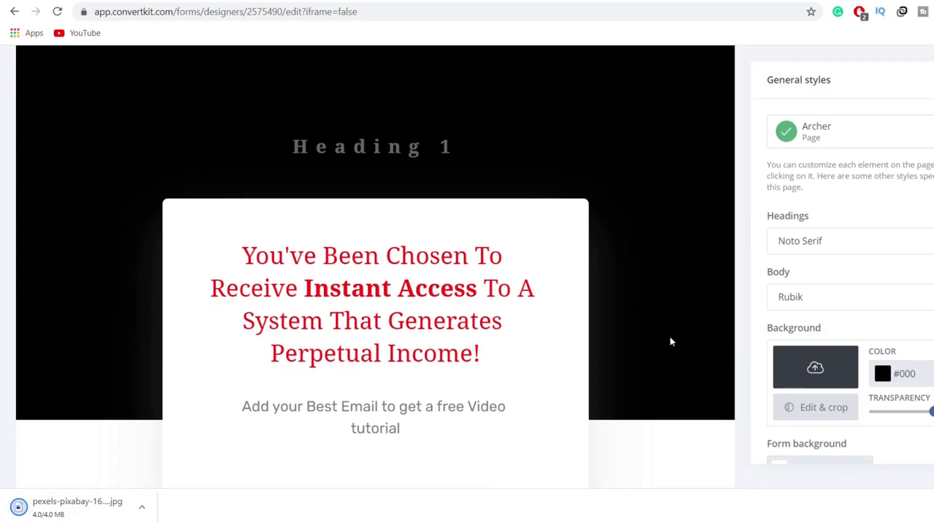
scroll(672, 341, down, 1)
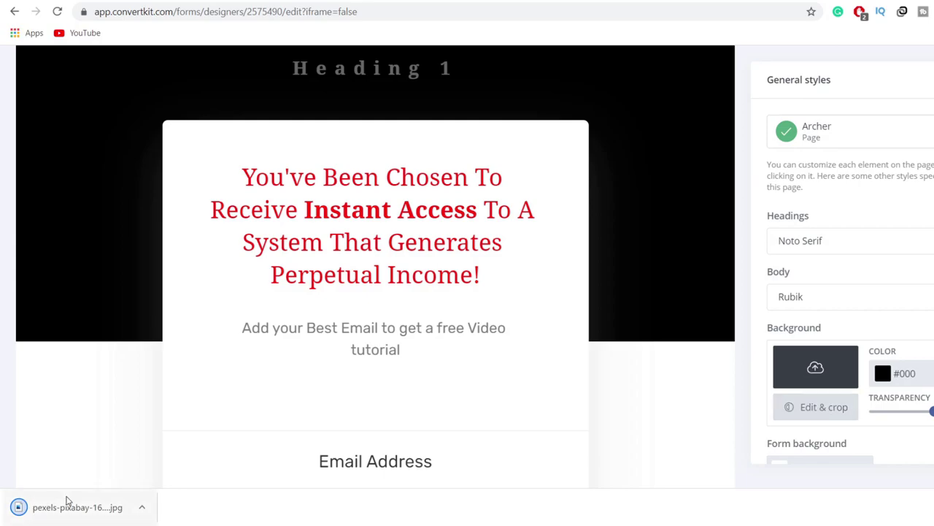
Step: Try twice to drag the downloaded money jpg onto the background image upload tile
drag(66, 500, 809, 372)
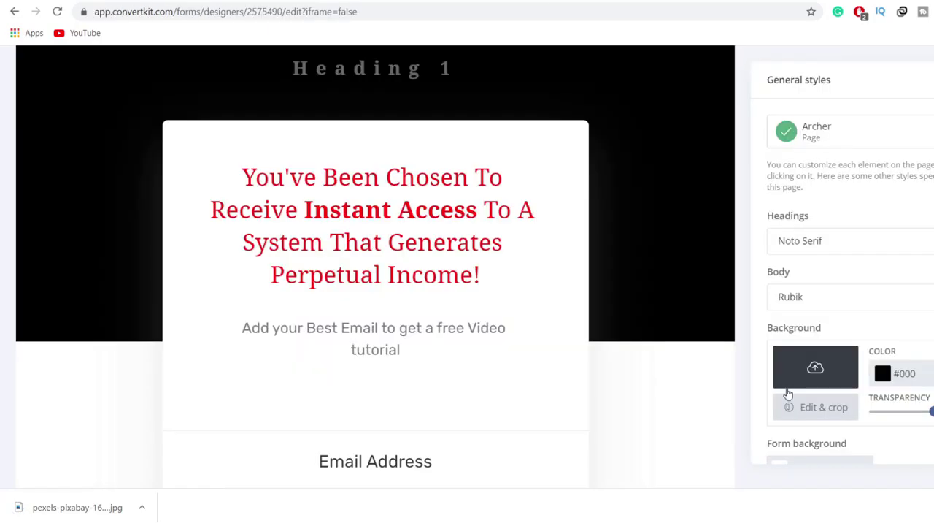
drag(79, 514, 819, 367)
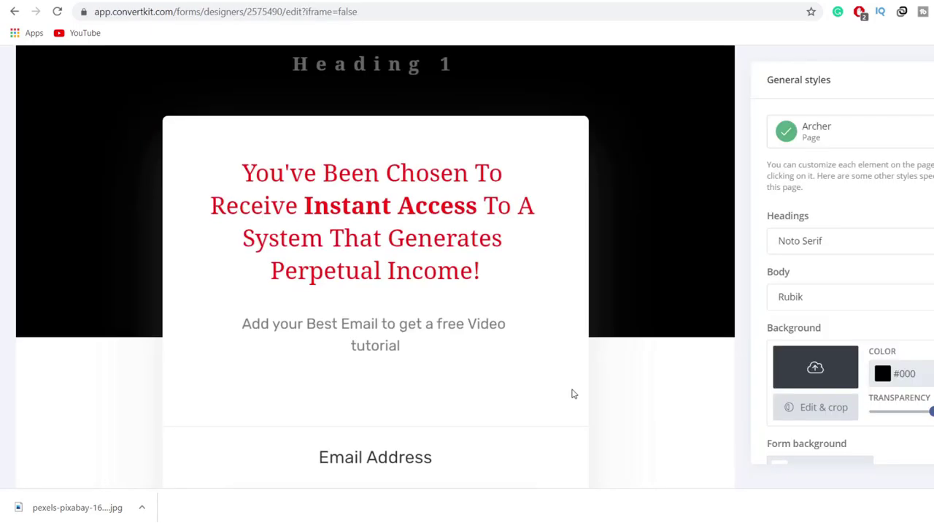
scroll(573, 392, down, 4)
scroll(458, 324, up, 1)
scroll(458, 321, up, 1)
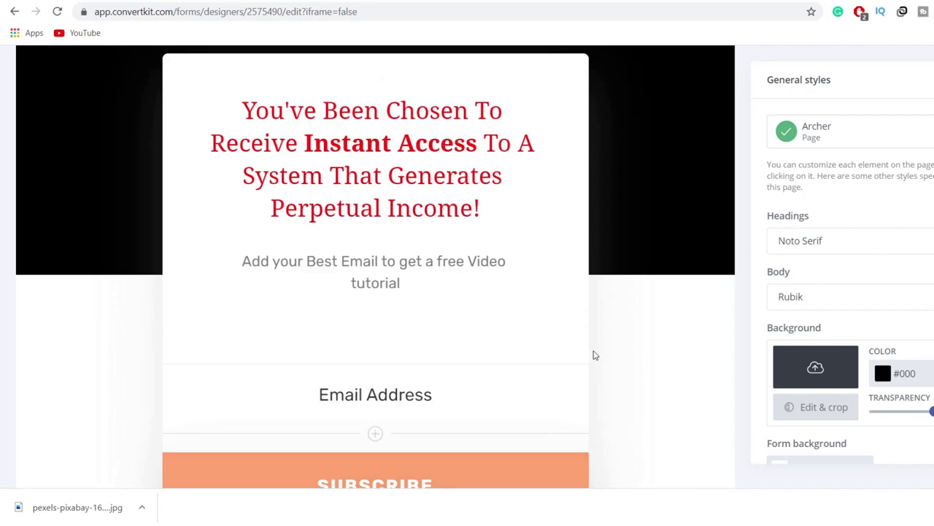
scroll(595, 358, up, 3)
scroll(571, 267, down, 5)
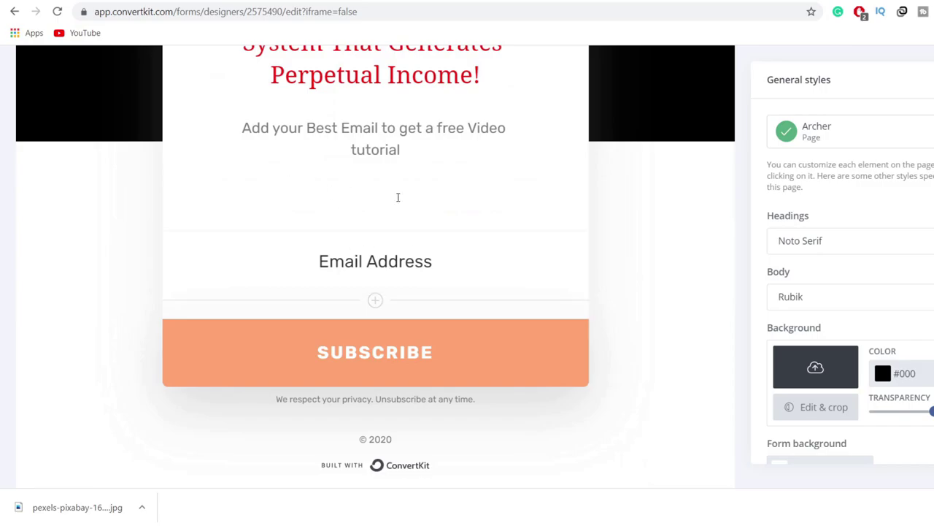
scroll(364, 189, down, 2)
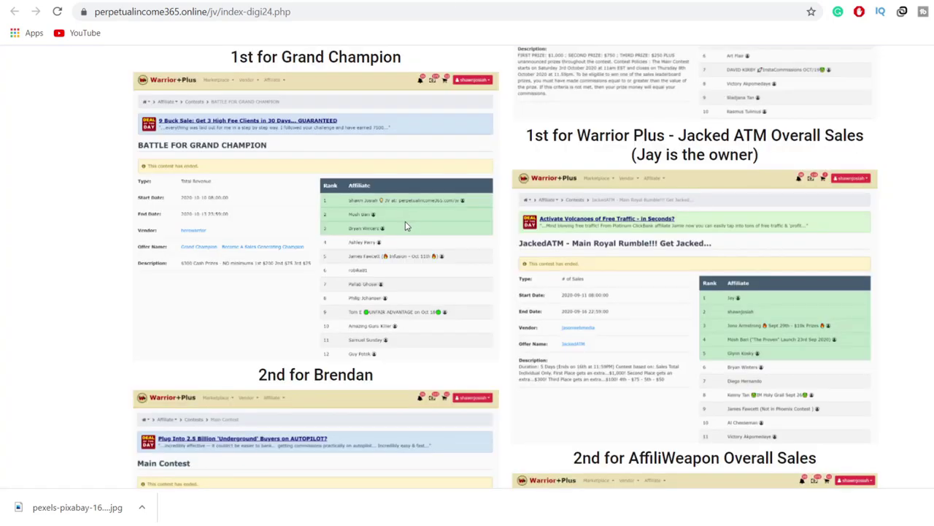
Step: Browse the perpetualincome365 contest wins and testimonials in Chrome, then return to the ConvertKit editor tab
scroll(289, 288, up, 5)
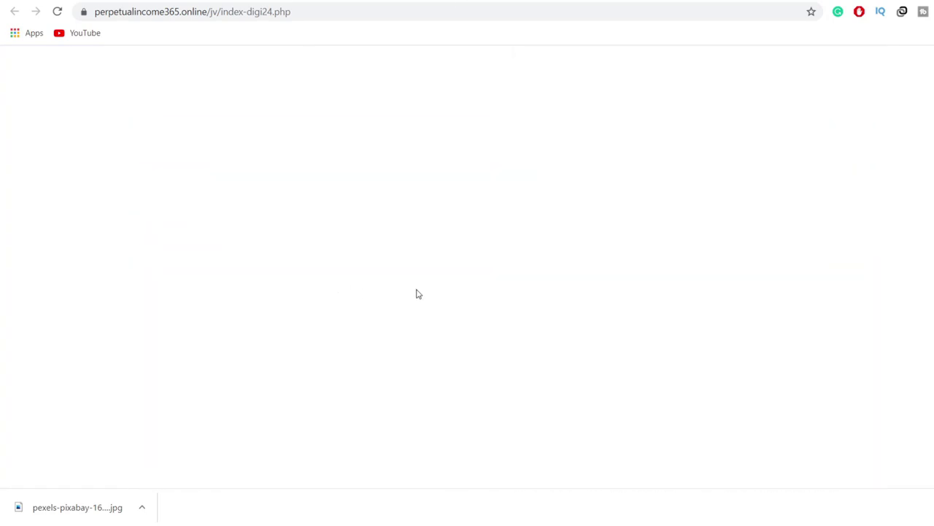
scroll(473, 284, down, 5)
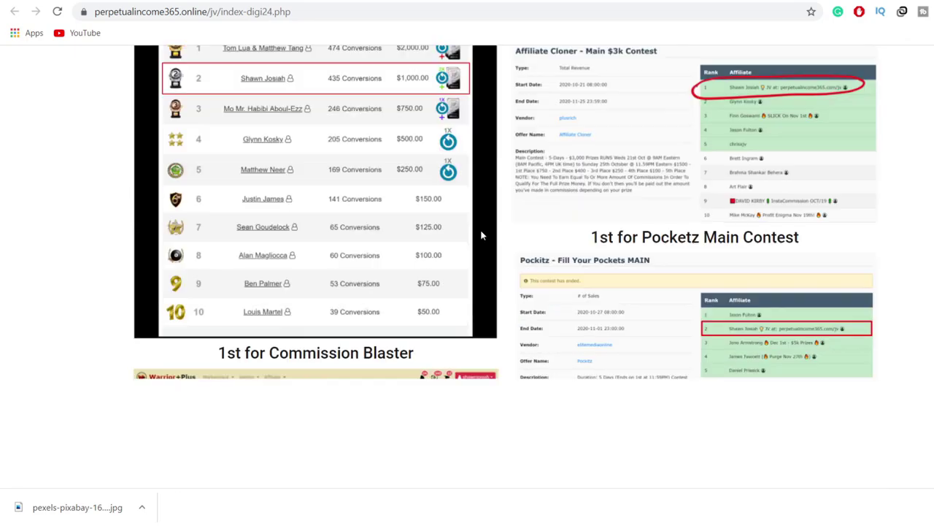
scroll(344, 254, up, 5)
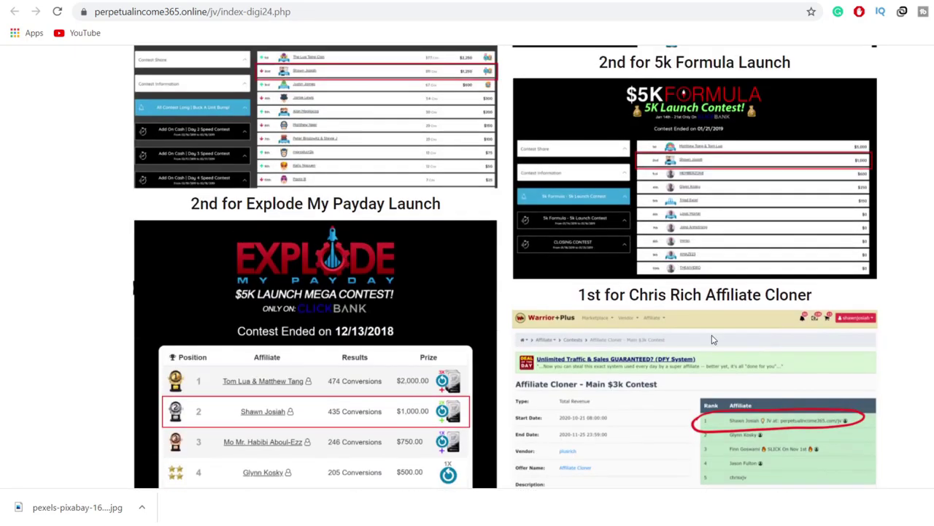
scroll(711, 338, down, 4)
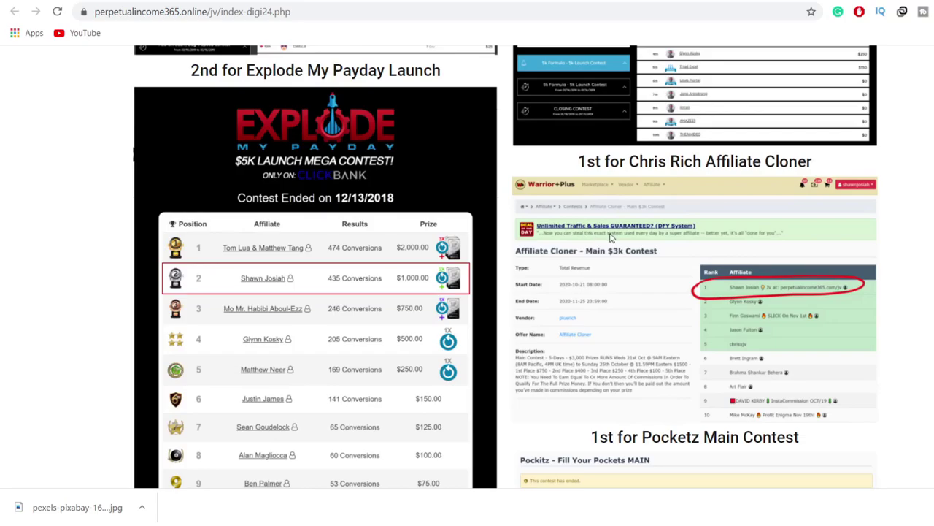
scroll(607, 248, down, 5)
scroll(604, 250, down, 7)
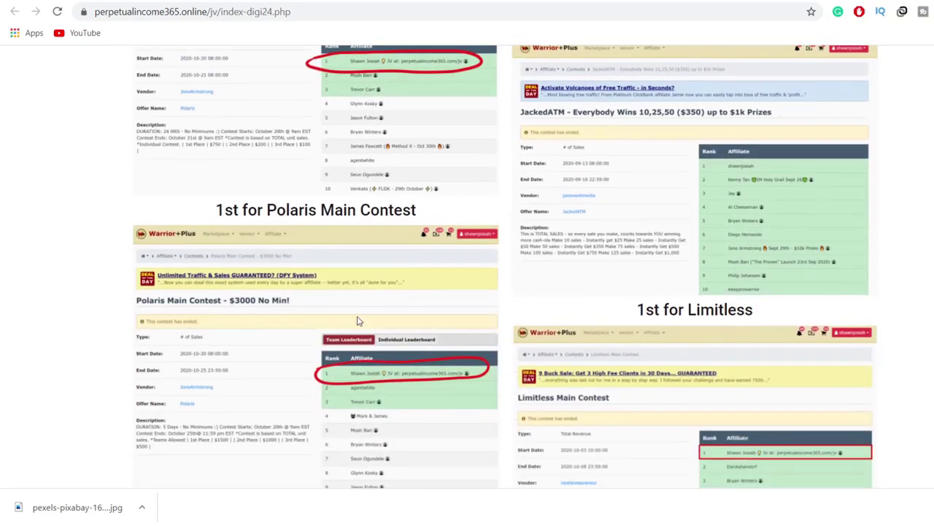
scroll(398, 355, down, 15)
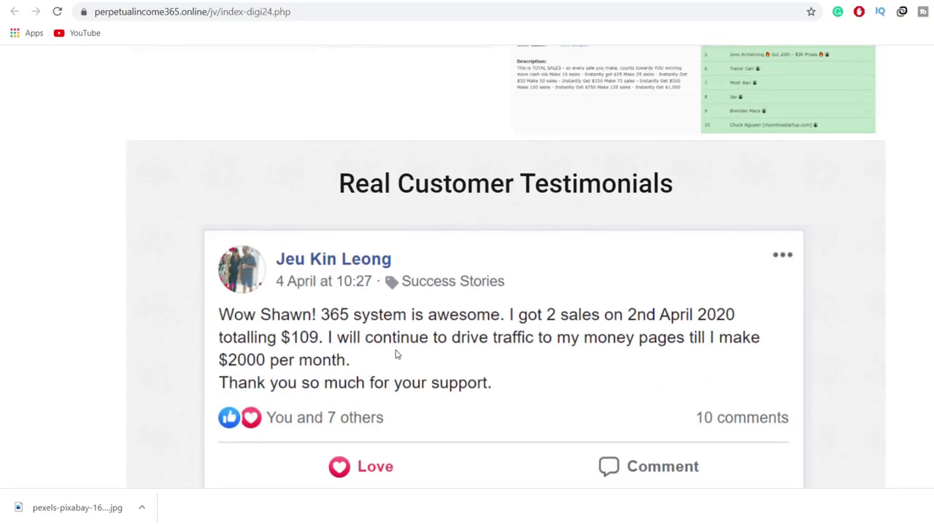
scroll(396, 354, up, 3)
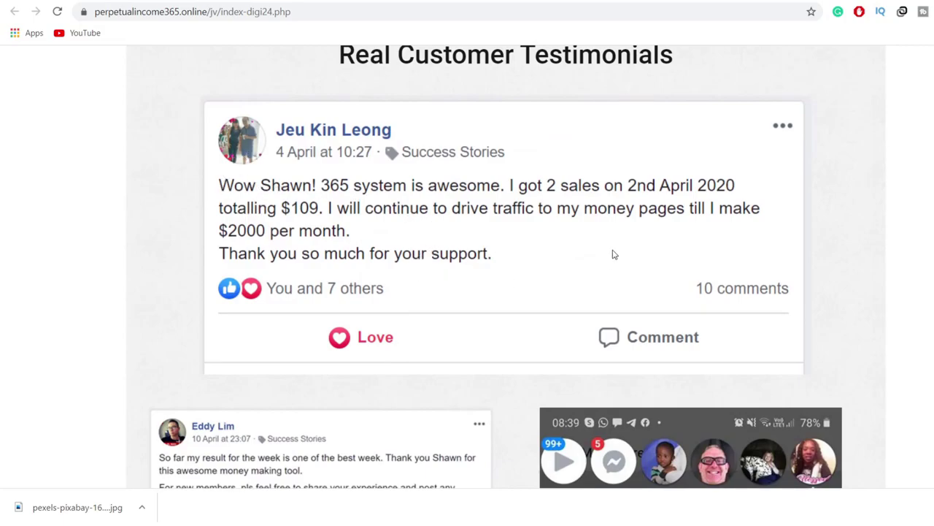
scroll(401, 371, up, 6)
scroll(396, 378, down, 5)
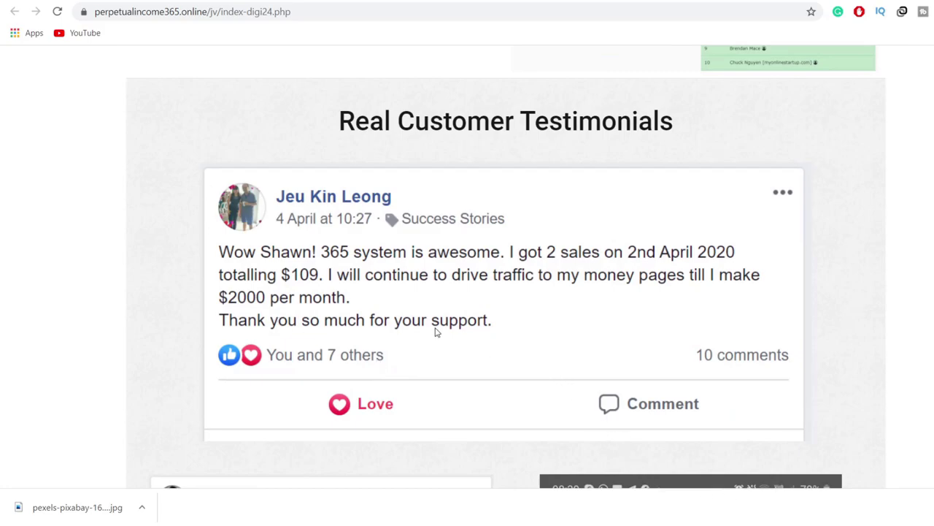
click(635, 0)
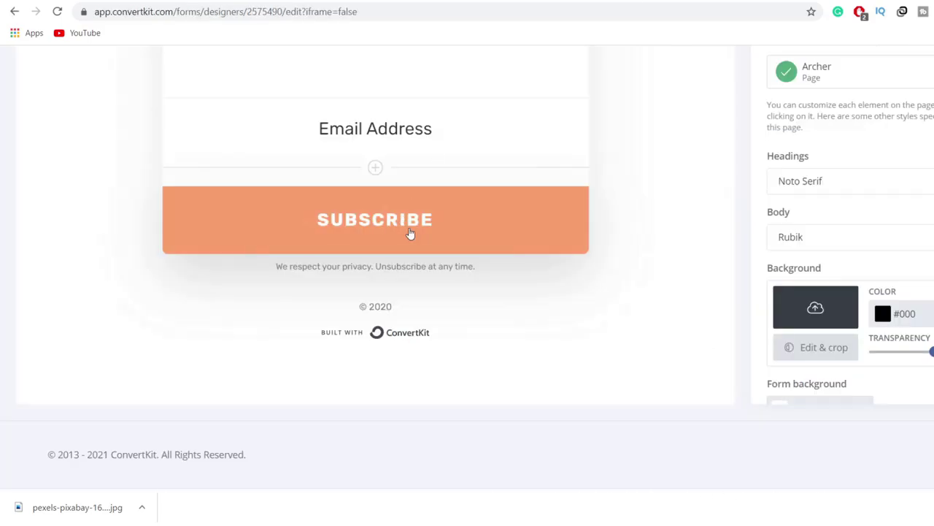
Step: Insert an Unsplash 'make money' photo of hands fanning dollar bills beneath the video tutorial subtitle
scroll(365, 241, up, 3)
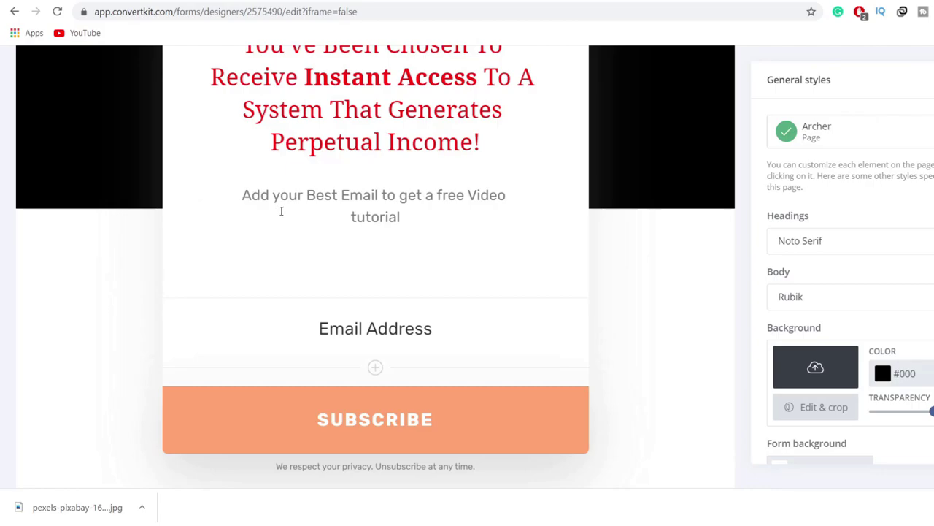
click(222, 247)
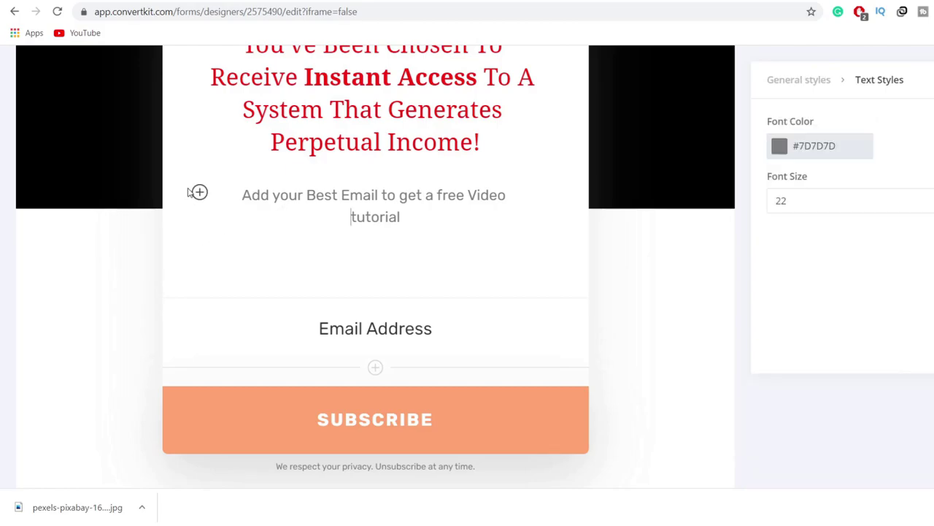
key(Down)
click(200, 236)
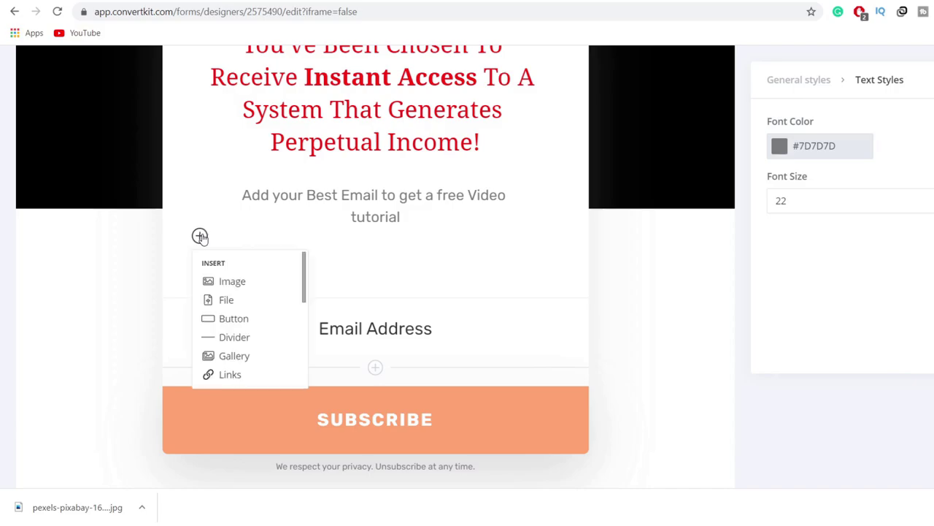
click(265, 284)
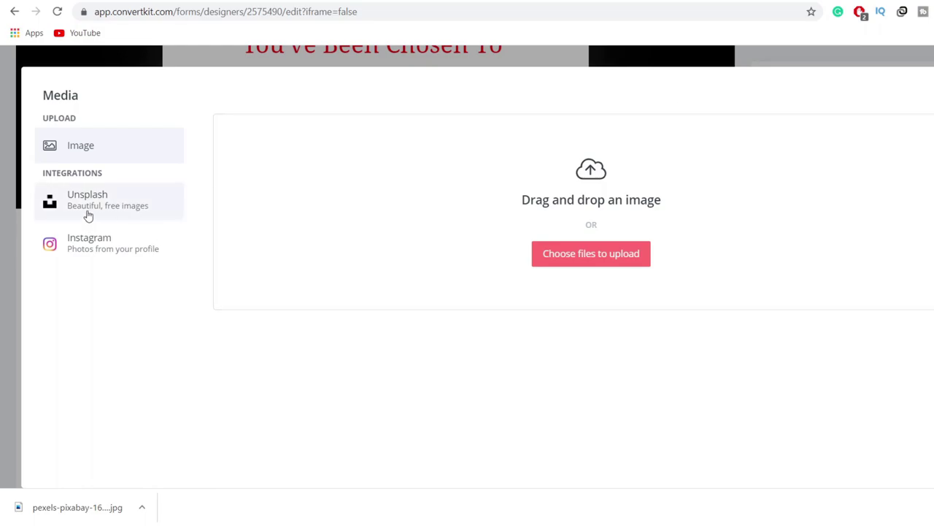
click(87, 216)
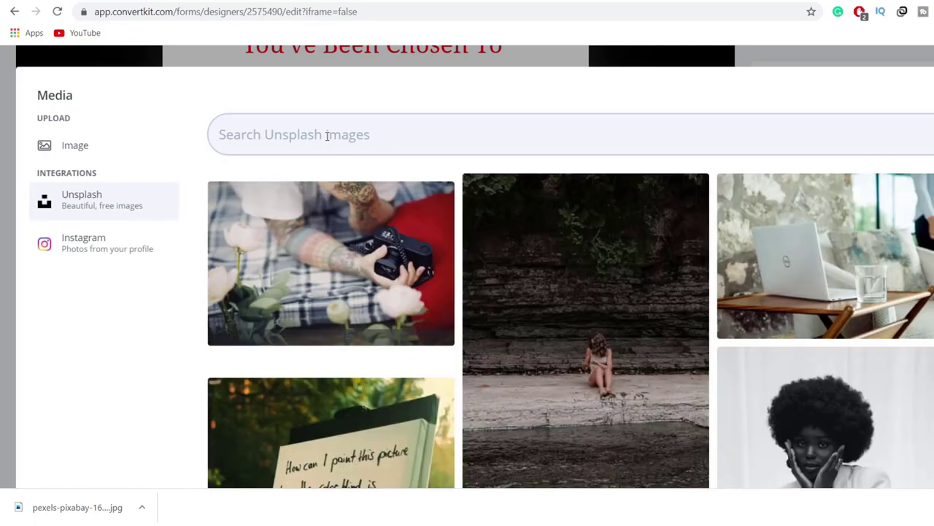
text(make money)
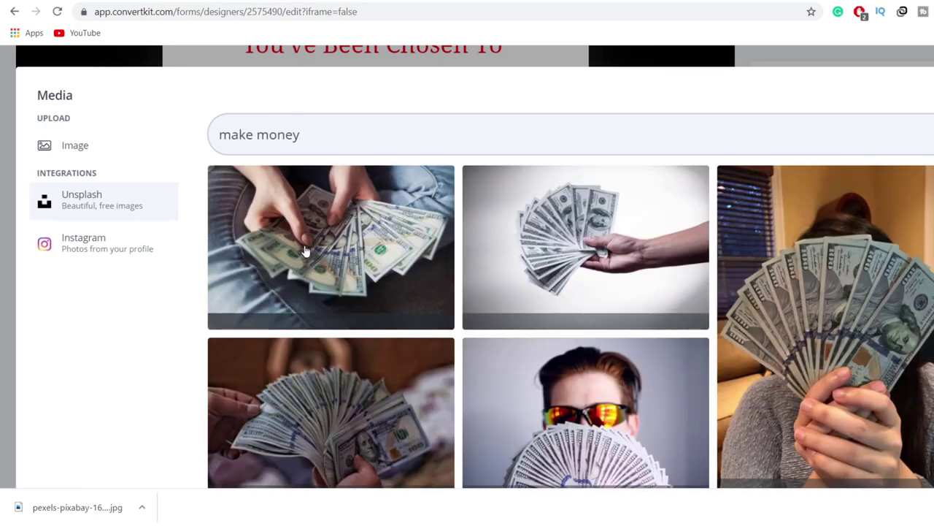
click(306, 251)
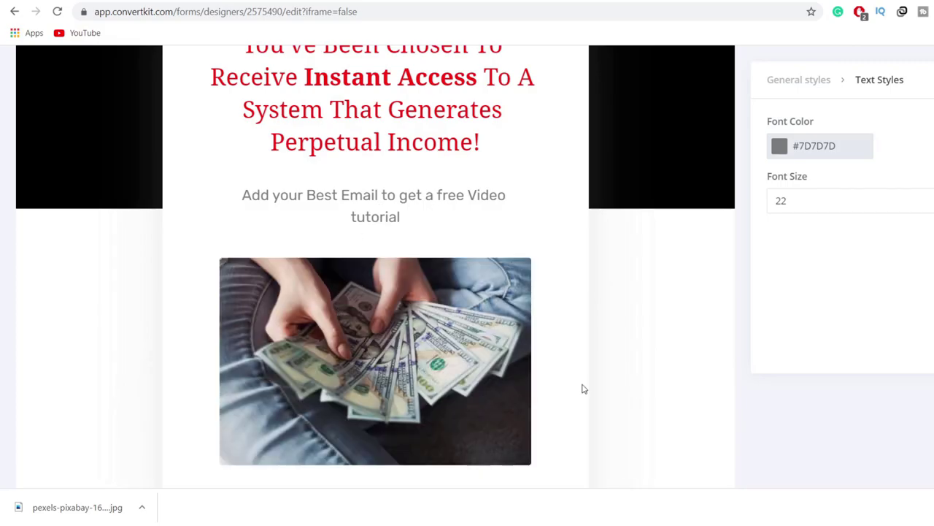
scroll(584, 388, down, 3)
scroll(426, 233, up, 1)
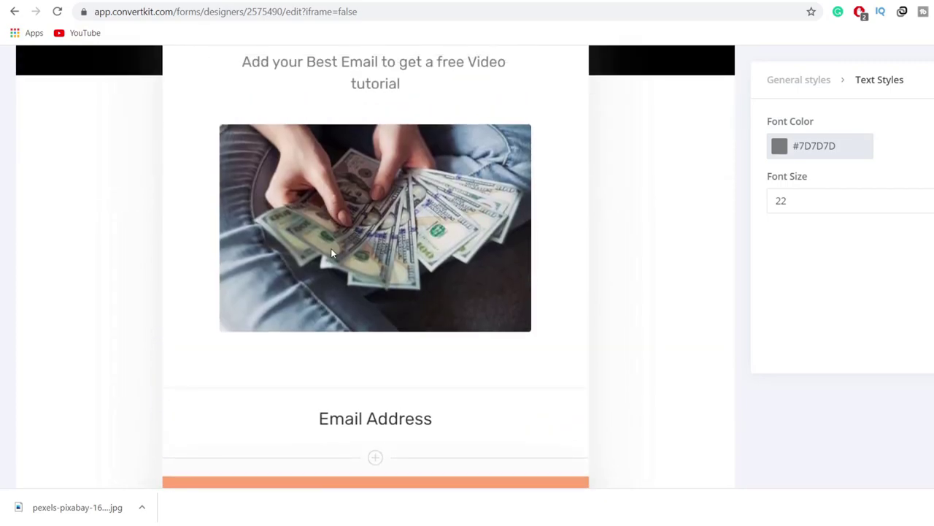
scroll(510, 248, up, 2)
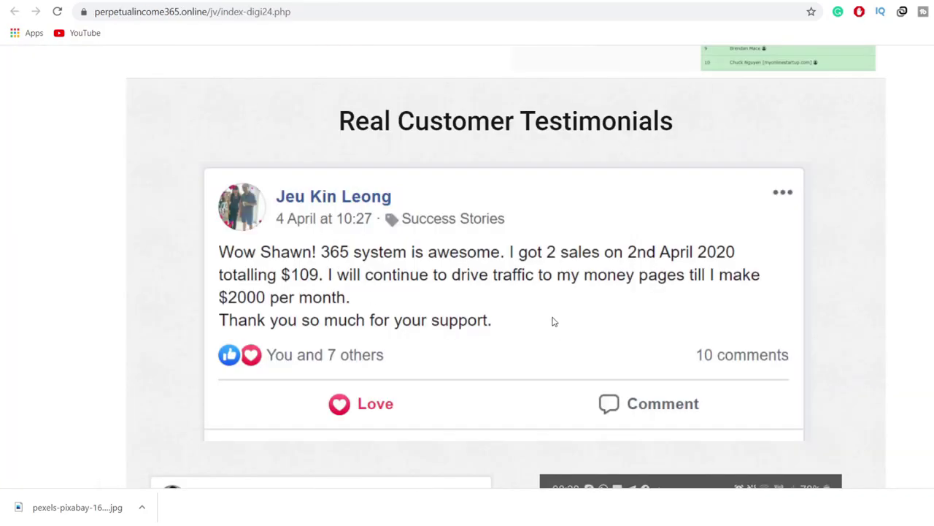
scroll(559, 306, down, 3)
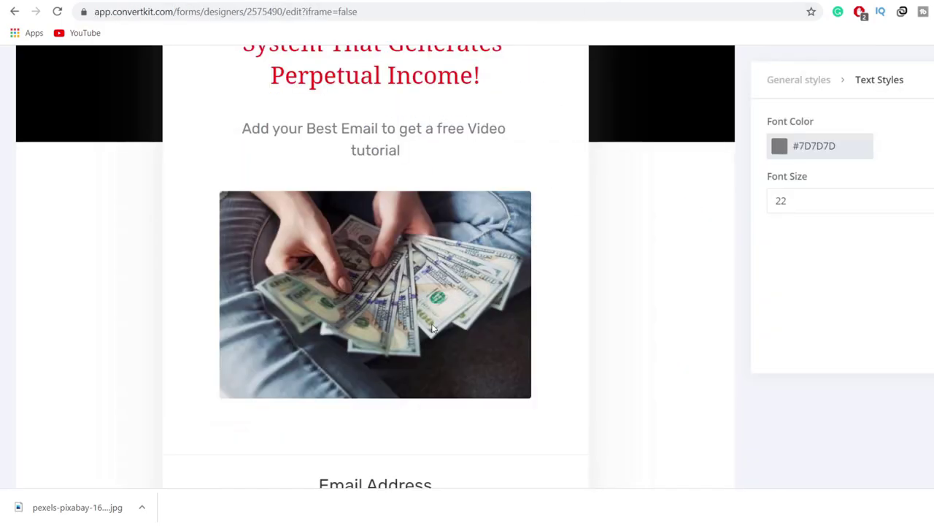
scroll(411, 371, down, 3)
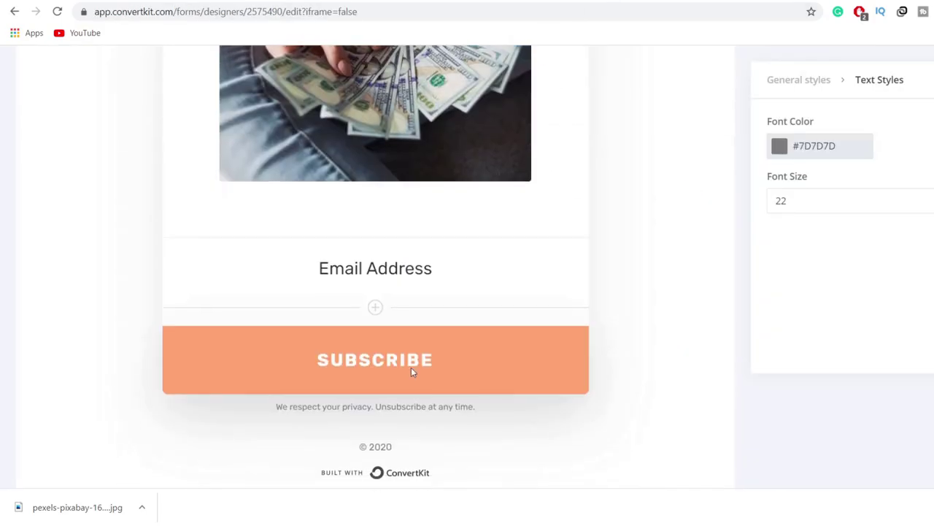
scroll(440, 411, up, 4)
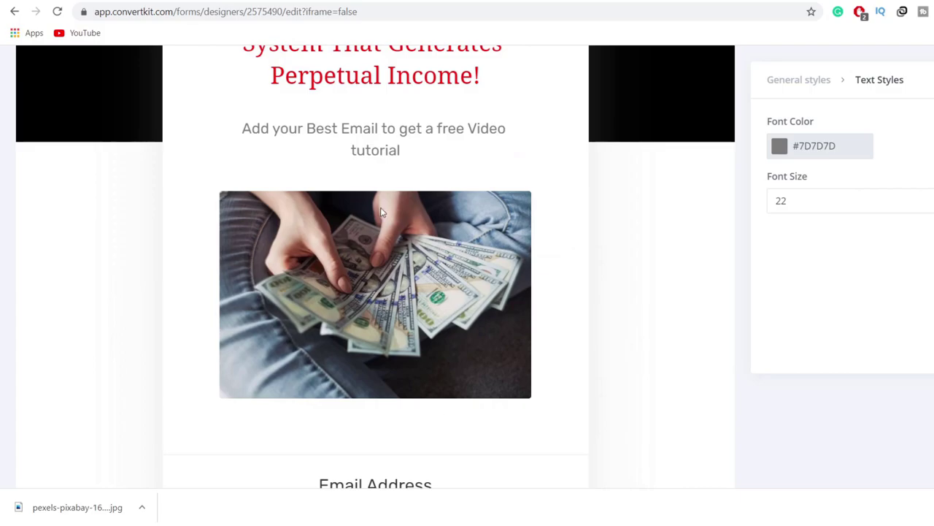
scroll(380, 212, down, 5)
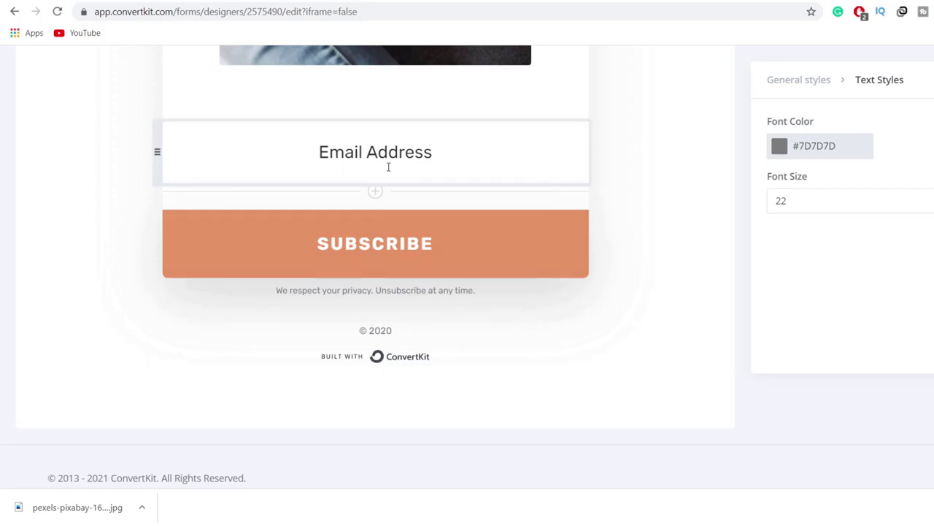
scroll(434, 200, up, 5)
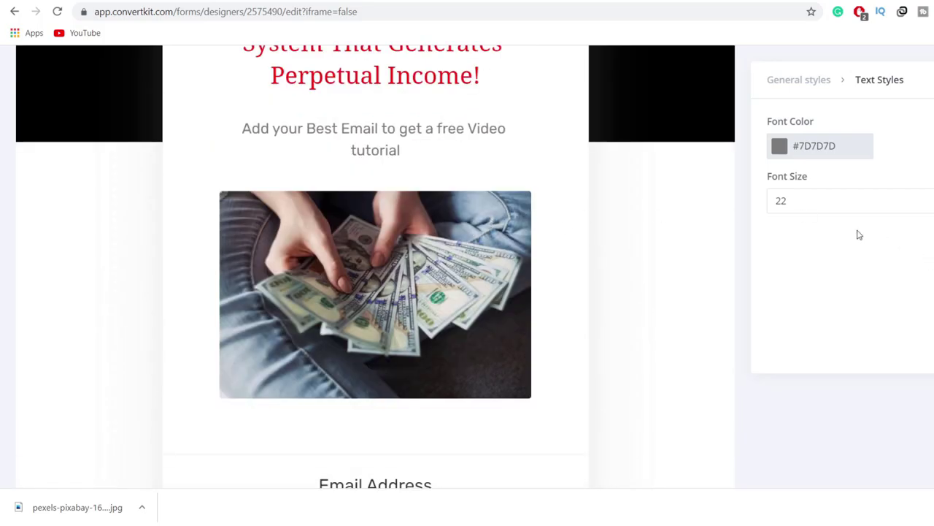
scroll(506, 225, up, 5)
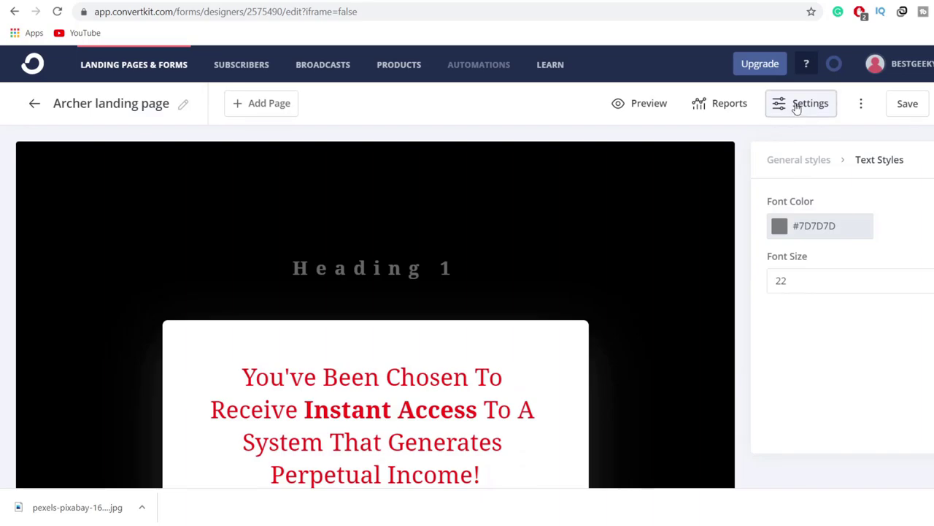
Step: Open the landing page Settings, close them and scroll the page, then reopen Settings
click(797, 107)
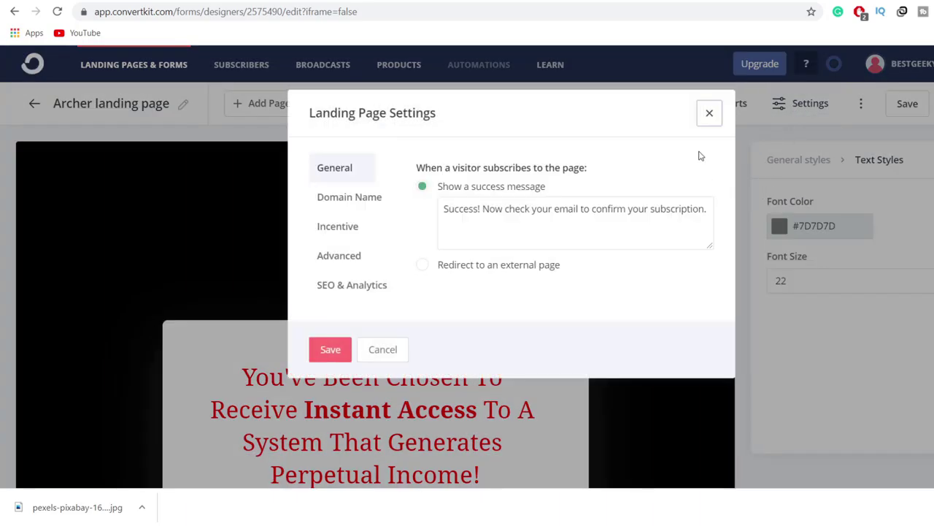
click(709, 114)
scroll(402, 302, down, 7)
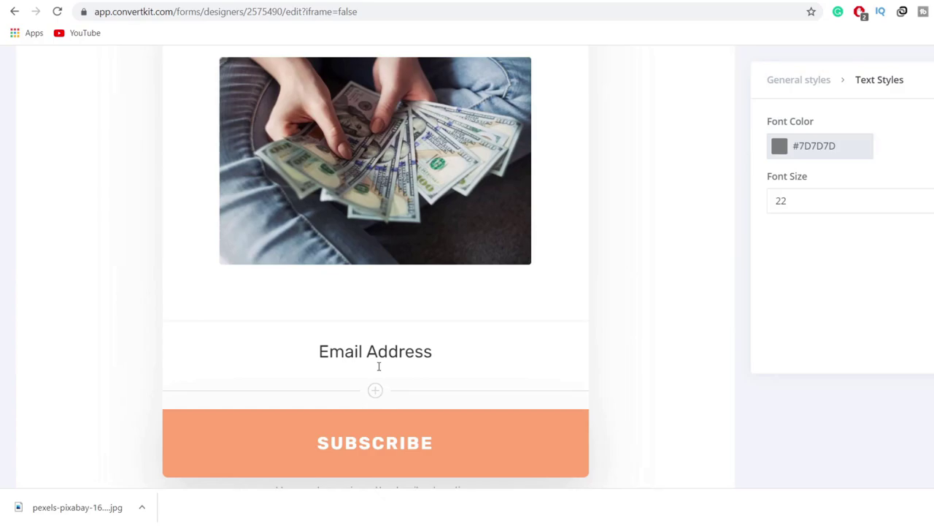
scroll(379, 366, down, 3)
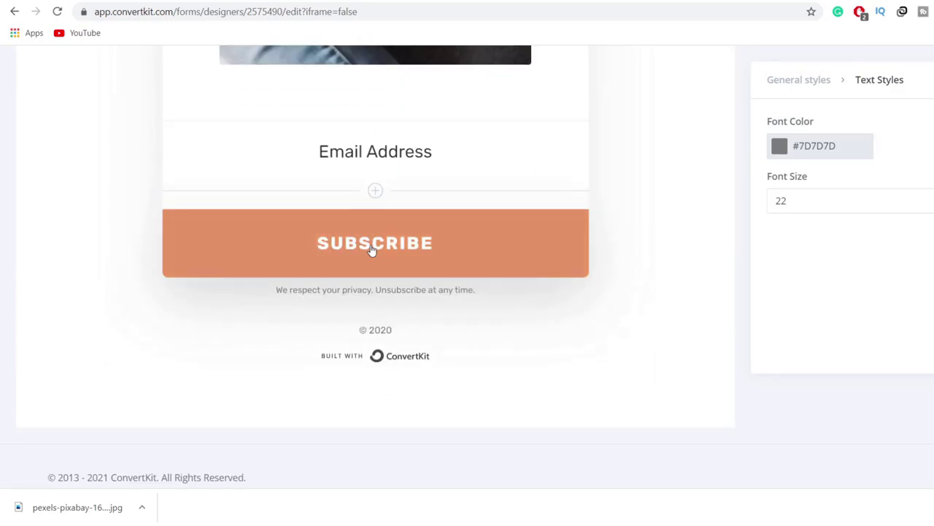
scroll(640, 373, up, 10)
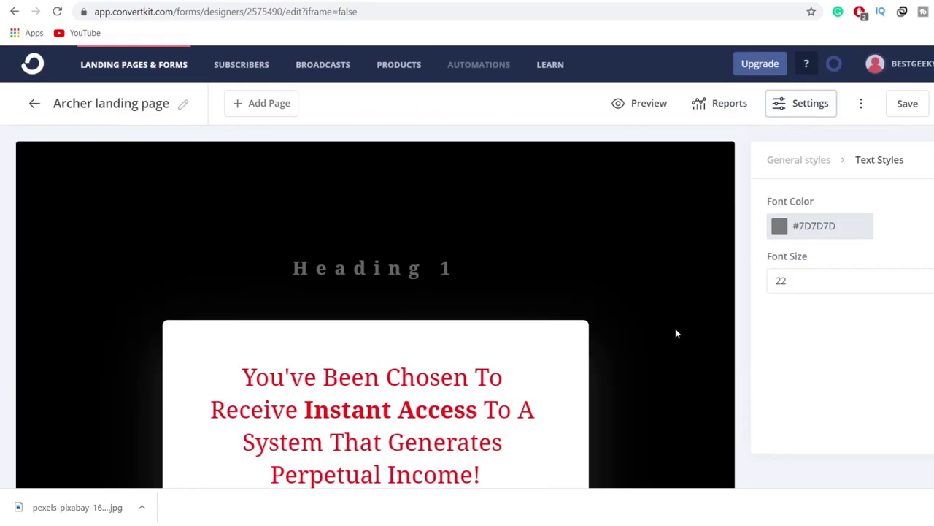
click(810, 106)
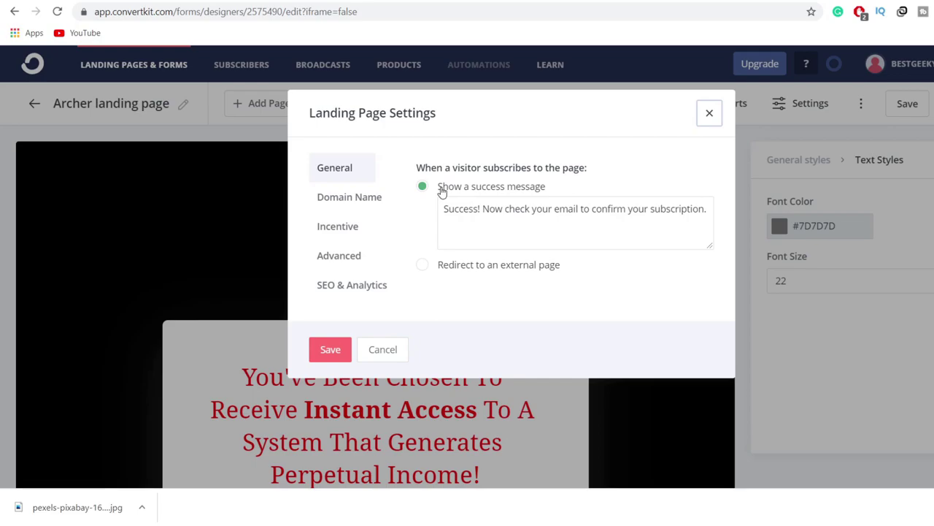
Step: Choose 'Redirect to an external page', then copy the Perpetual Income 365 promolink from Digistore24
click(421, 267)
click(504, 226)
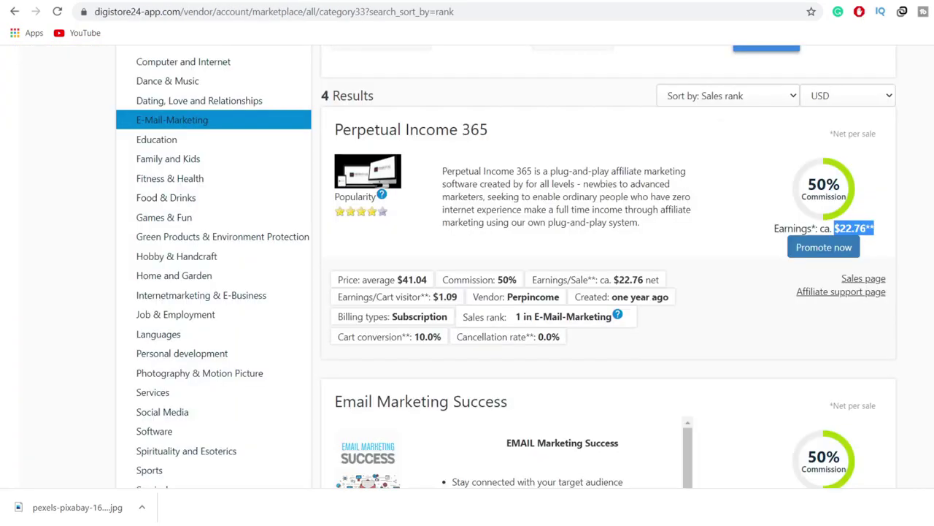
click(812, 248)
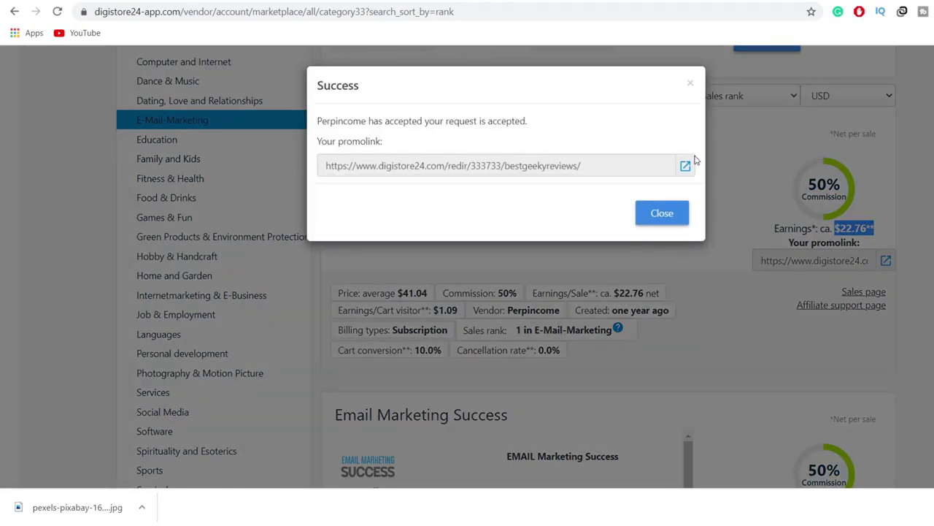
click(564, 170)
key(ctrl+c)
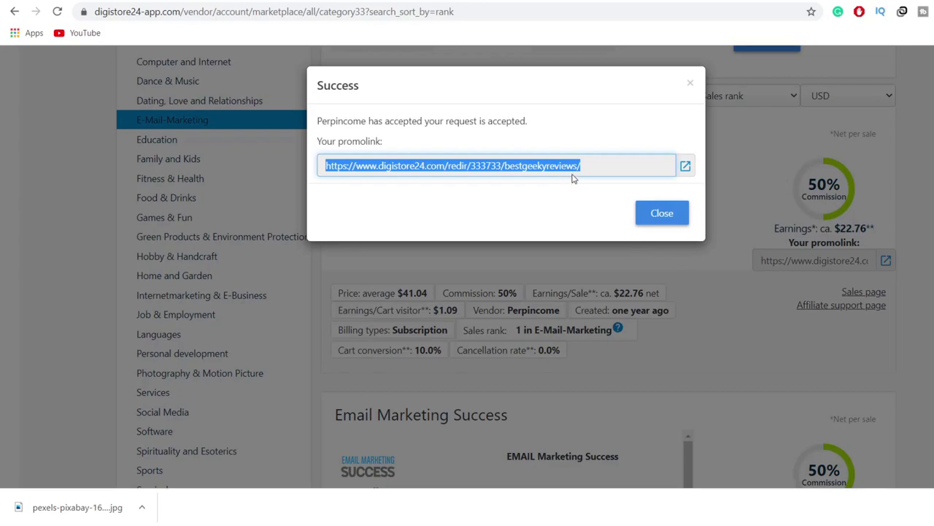
click(662, 213)
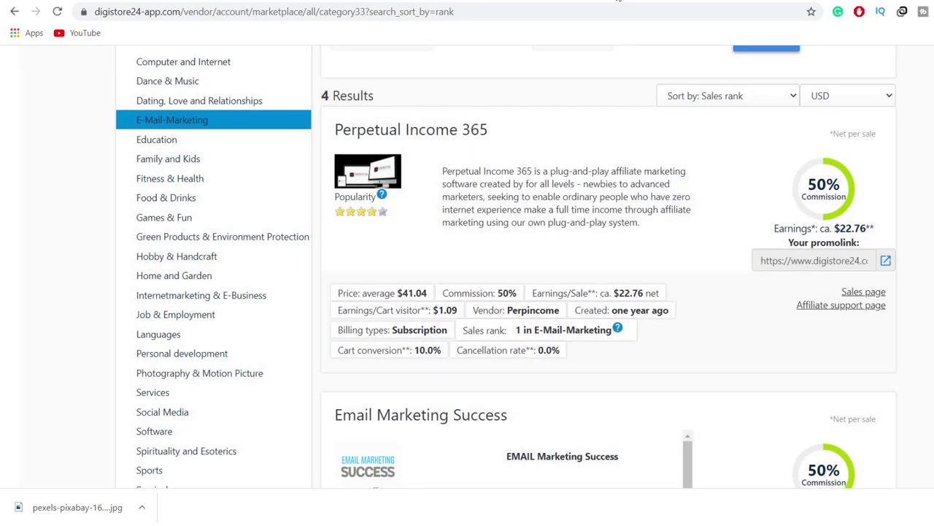
Step: Paste the Digistore24 promolink as the redirect URL and save the setting
click(619, 1)
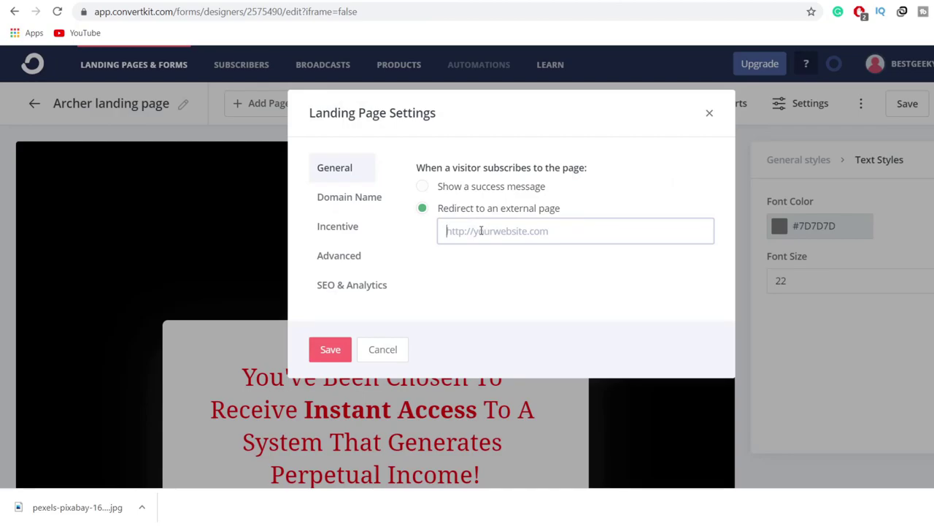
key(ctrl+v)
click(327, 350)
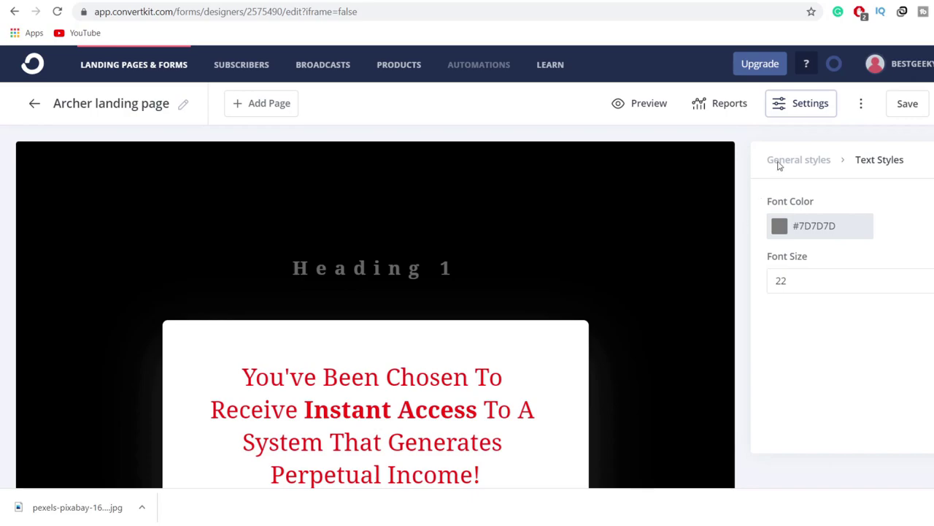
click(808, 106)
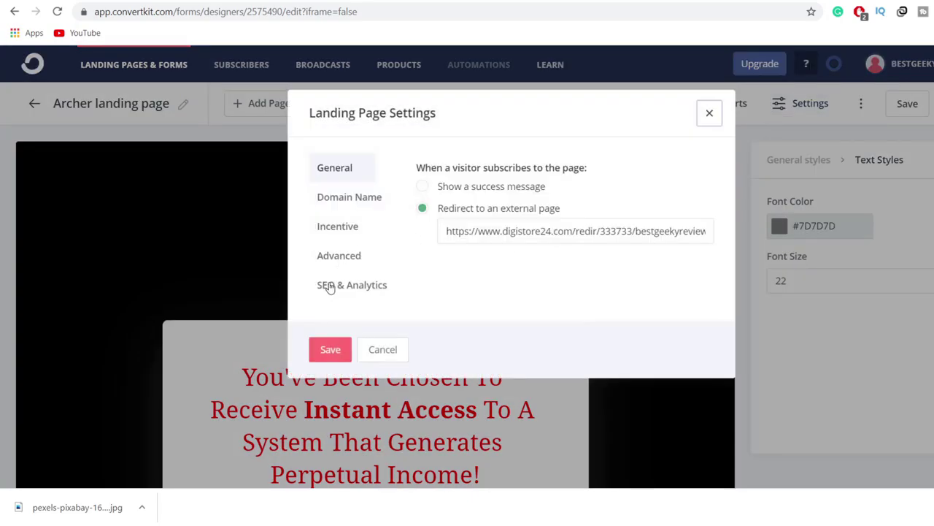
Step: Review the SEO & Analytics options and expand the Google Analytics setting
click(349, 292)
scroll(506, 310, down, 3)
scroll(573, 233, down, 1)
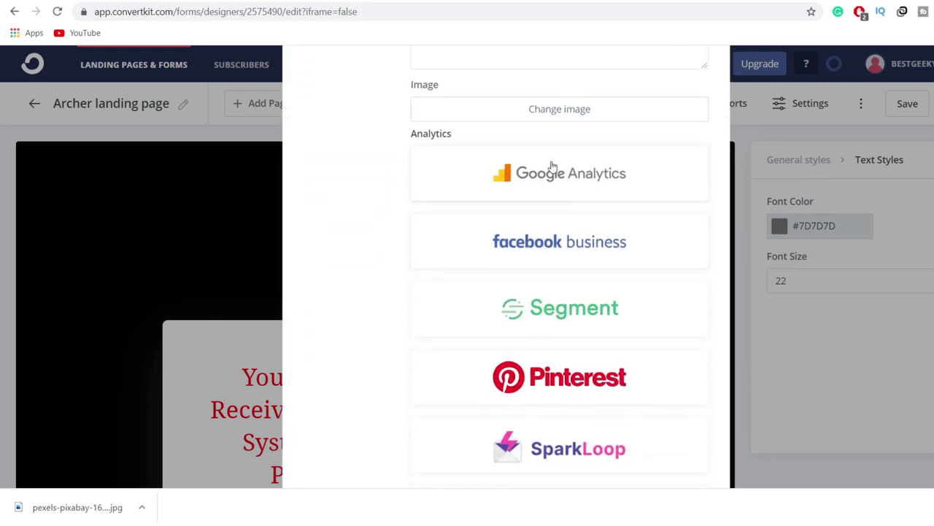
click(550, 168)
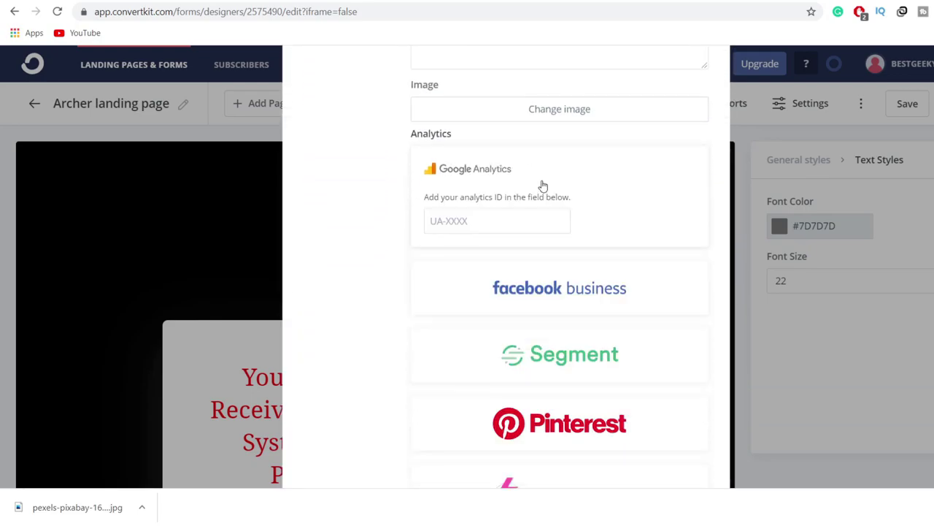
click(441, 227)
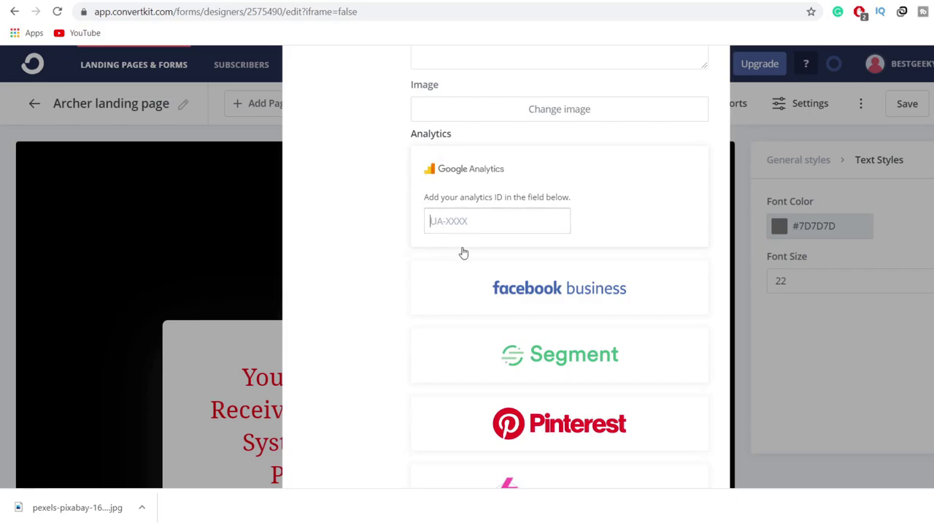
Step: Save the settings without an analytics ID and bring up the Domain Name options
scroll(497, 289, up, 4)
scroll(497, 290, down, 1)
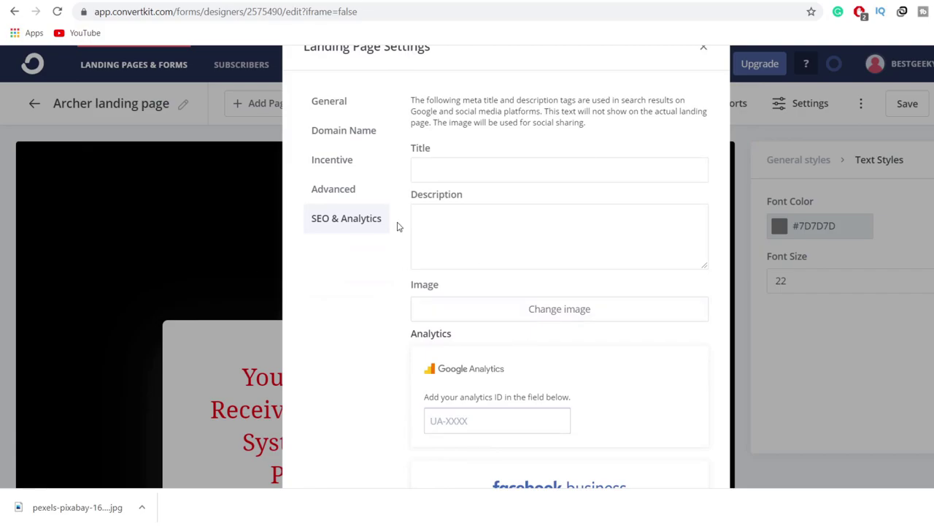
scroll(503, 340, down, 4)
scroll(568, 354, down, 2)
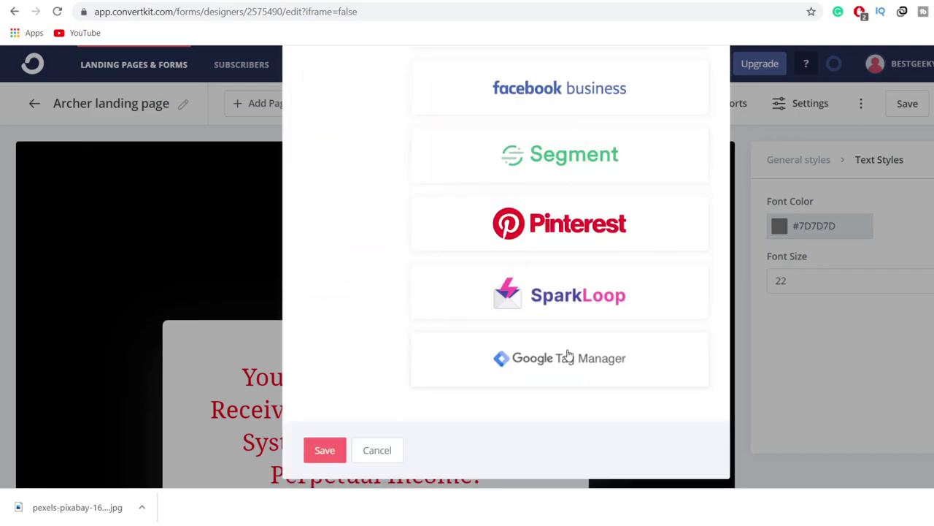
click(345, 452)
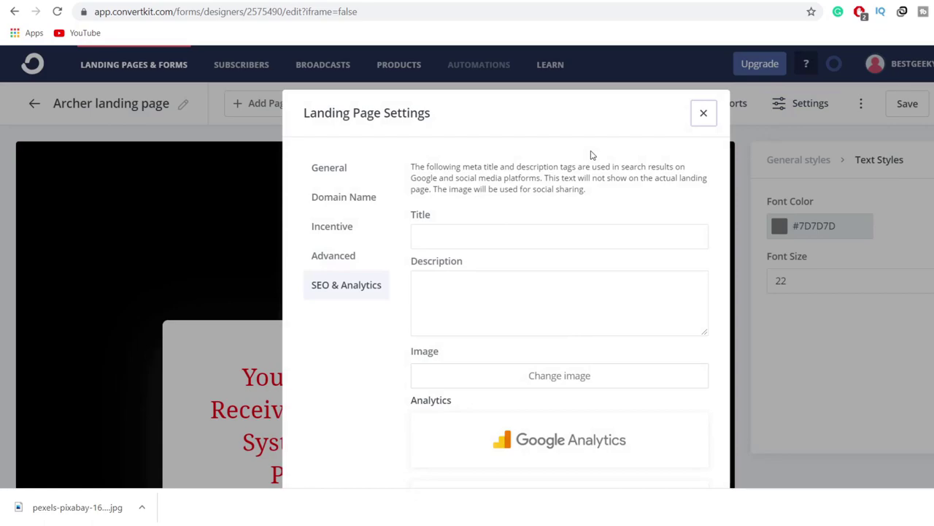
click(350, 206)
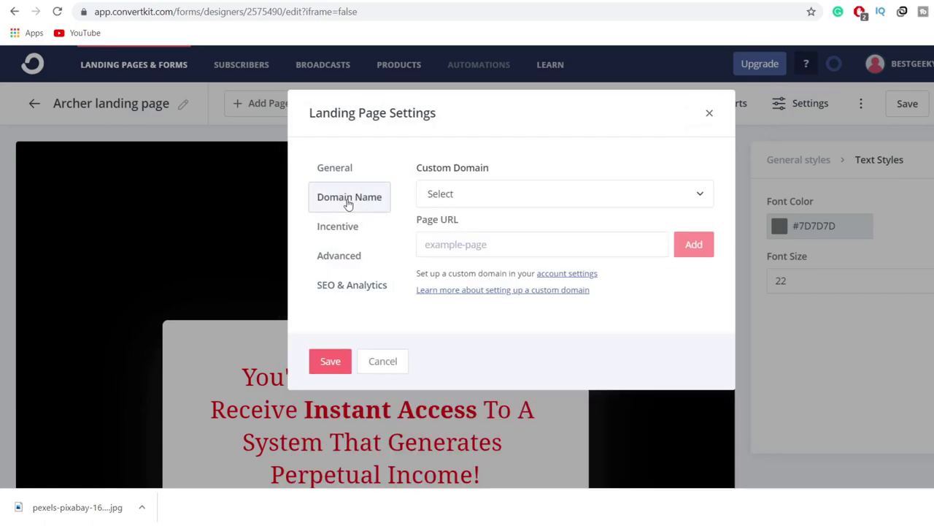
Step: Leave the custom domain unset, verify the promolink redirect under General, and save the settings
click(505, 208)
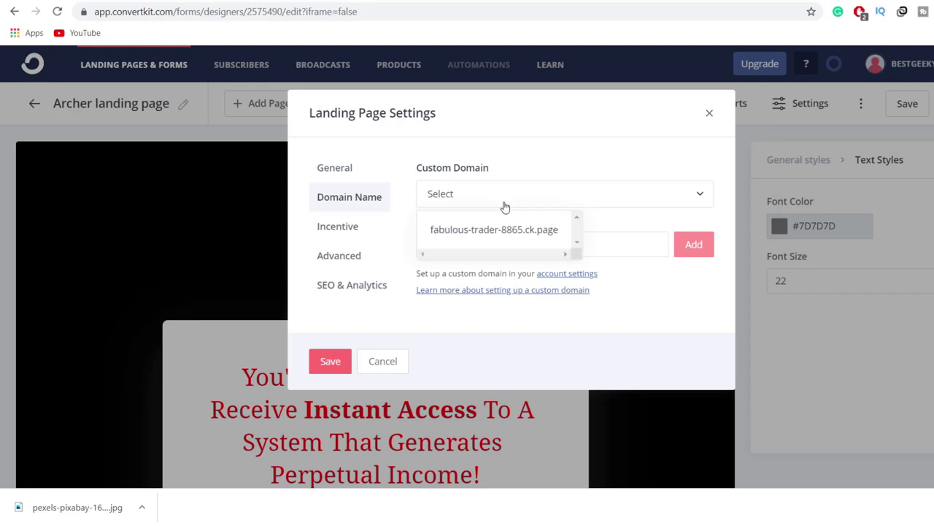
click(639, 341)
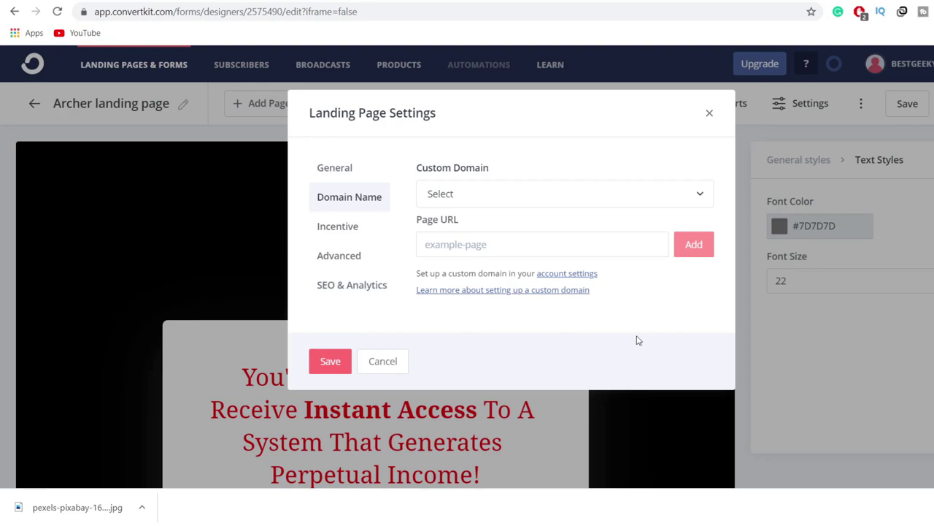
click(497, 195)
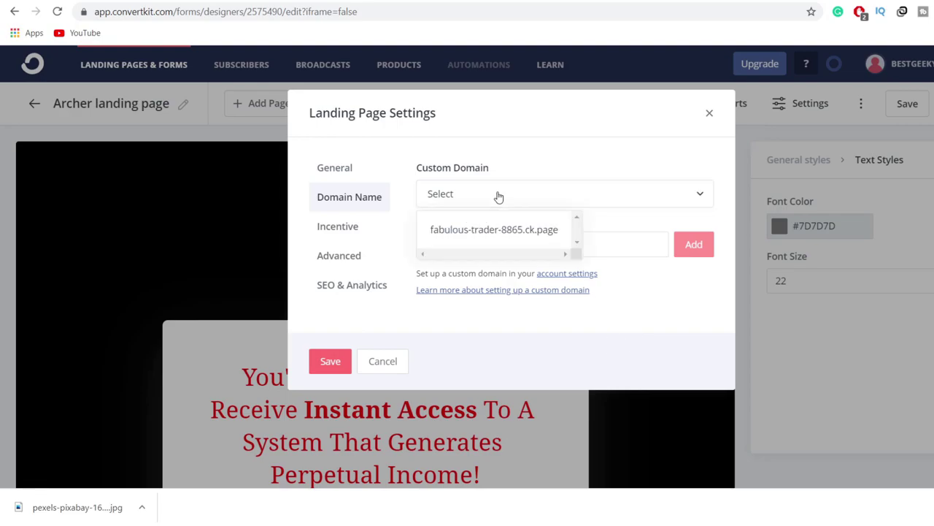
click(619, 309)
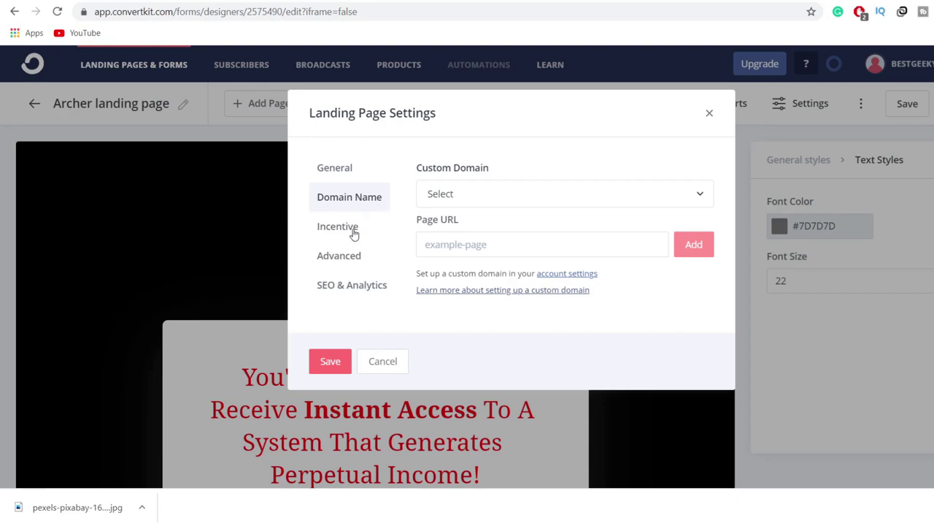
click(336, 169)
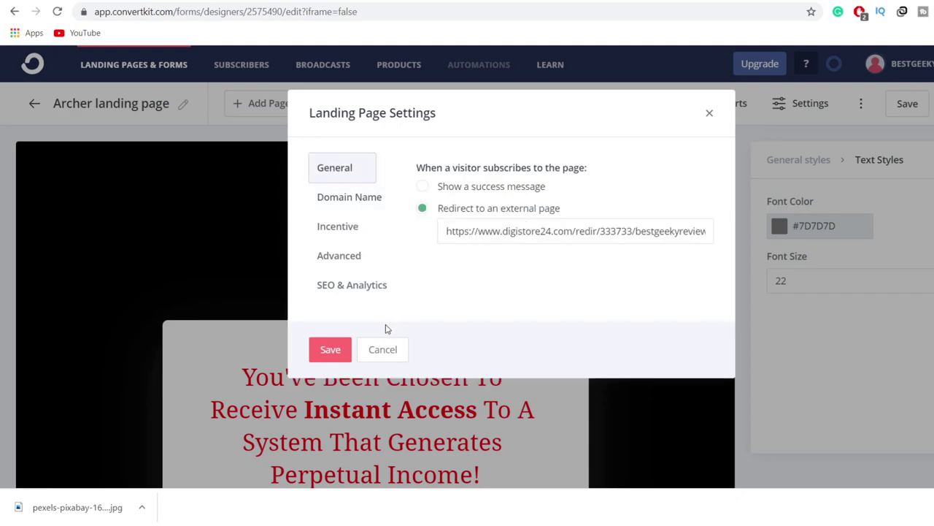
click(332, 350)
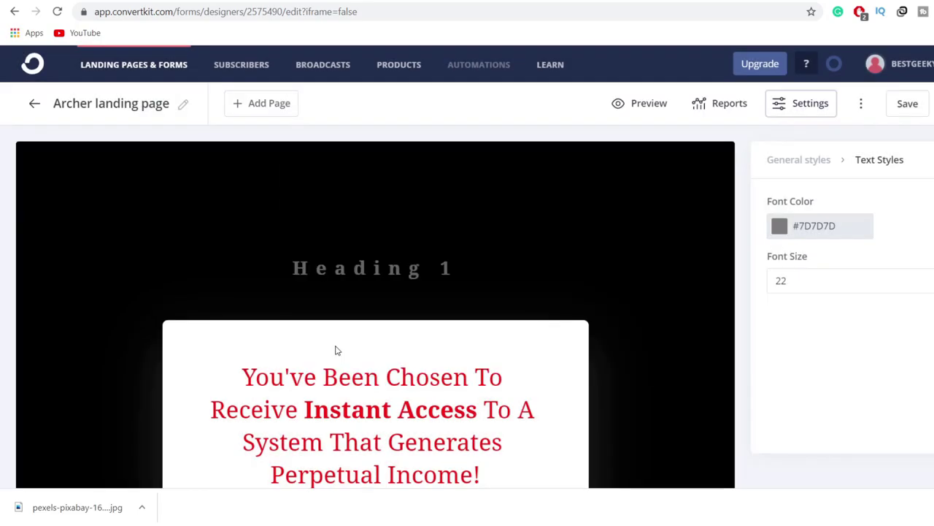
Step: Save the Archer landing page, copy its live share URL, and start a new tab
click(906, 104)
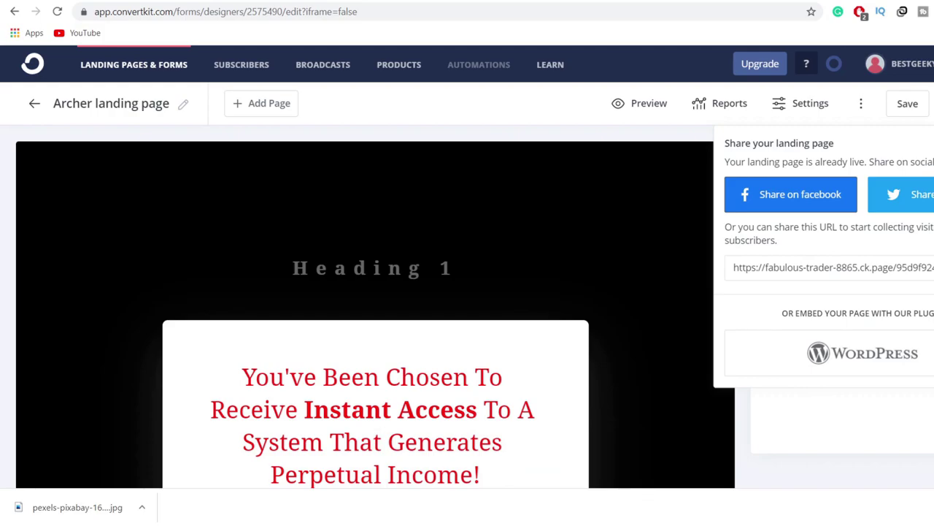
scroll(492, 255, down, 10)
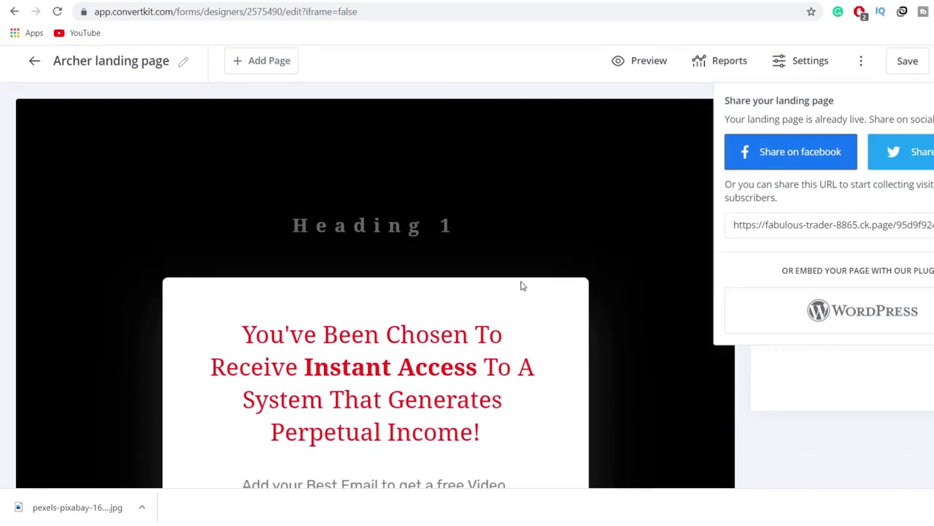
scroll(346, 328, down, 1)
scroll(336, 307, up, 10)
scroll(510, 365, up, 2)
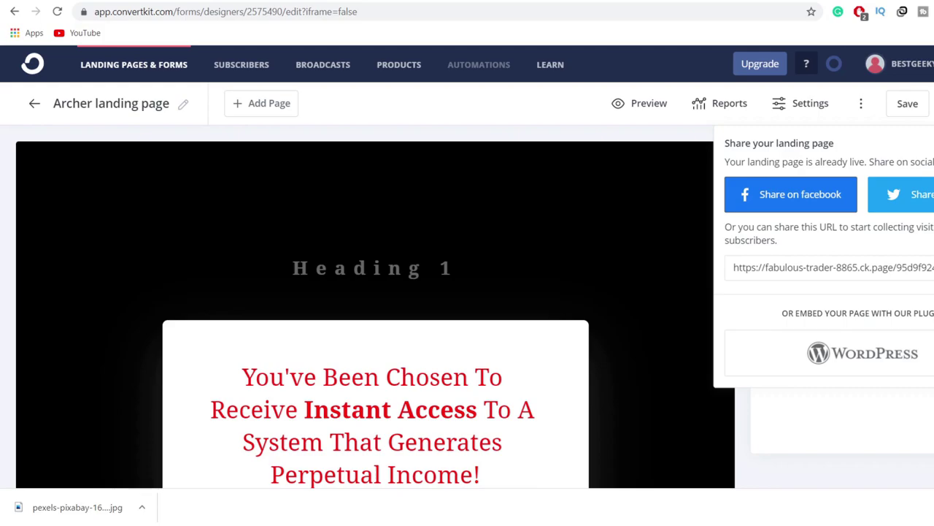
click(832, 267)
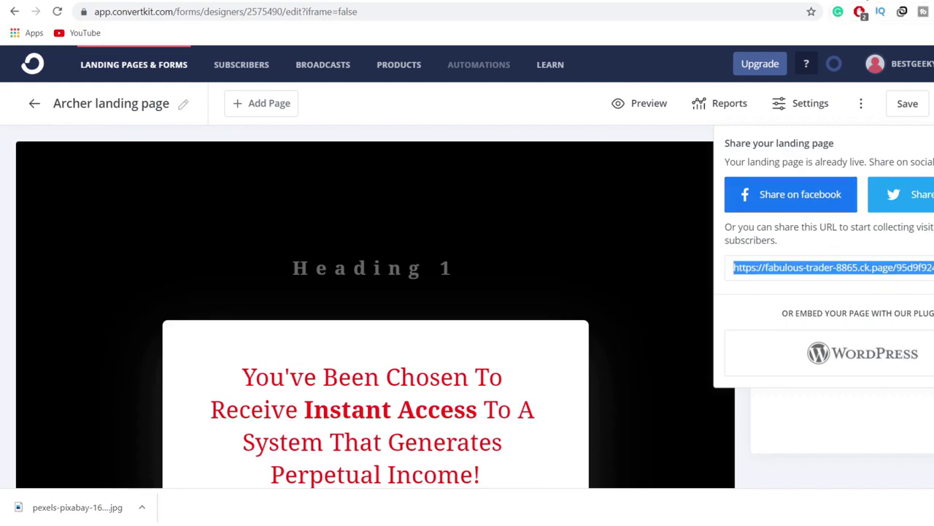
key(ctrl+t)
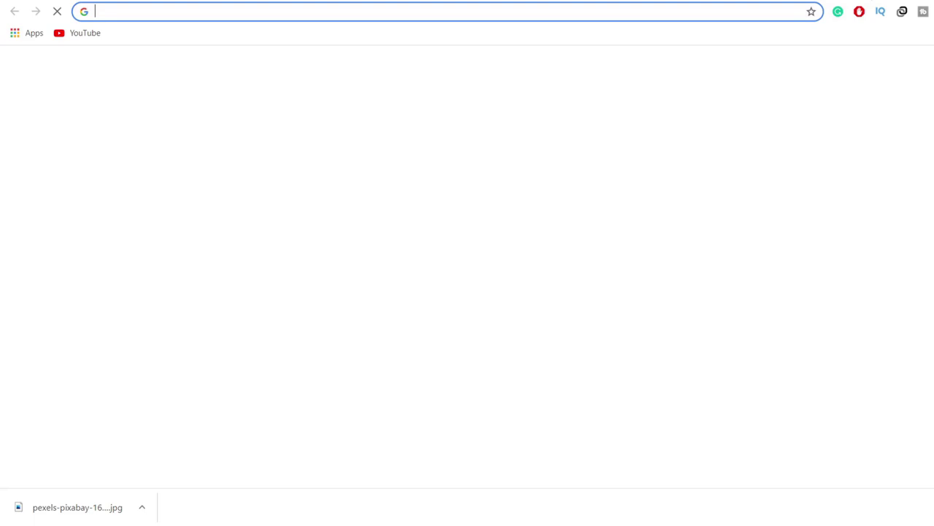
Step: Load the copied ck.page address and scroll the live page down to the Subscribe button
text(https://fabulous-trader-8865.ck.page/95d9f9249e)
key(Return)
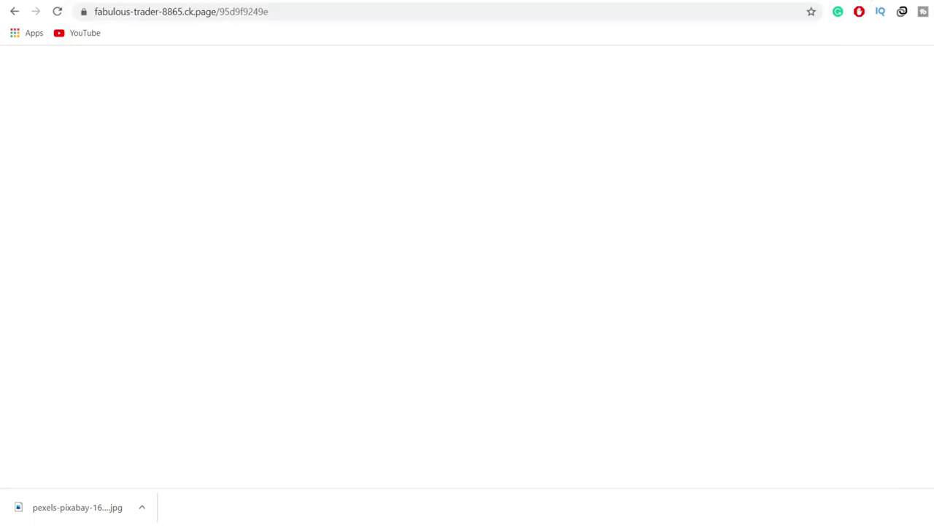
scroll(619, 133, down, 3)
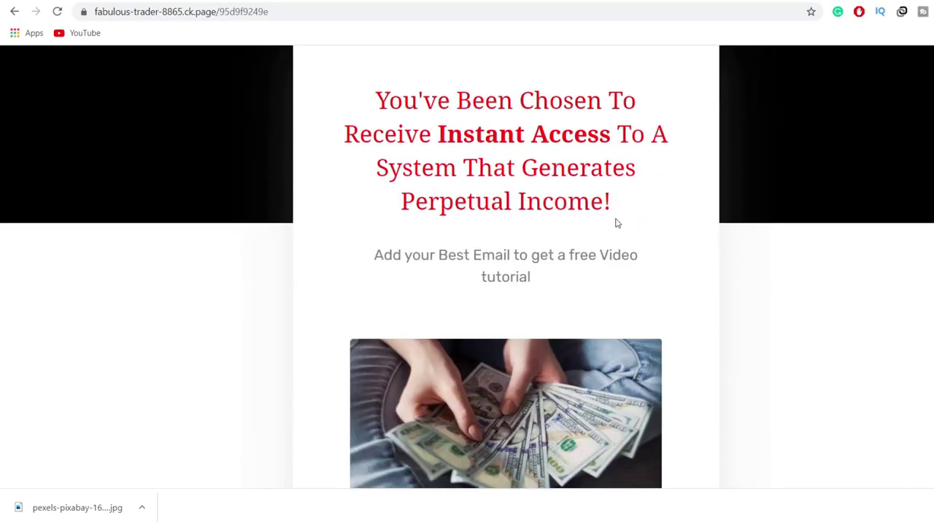
scroll(615, 223, down, 5)
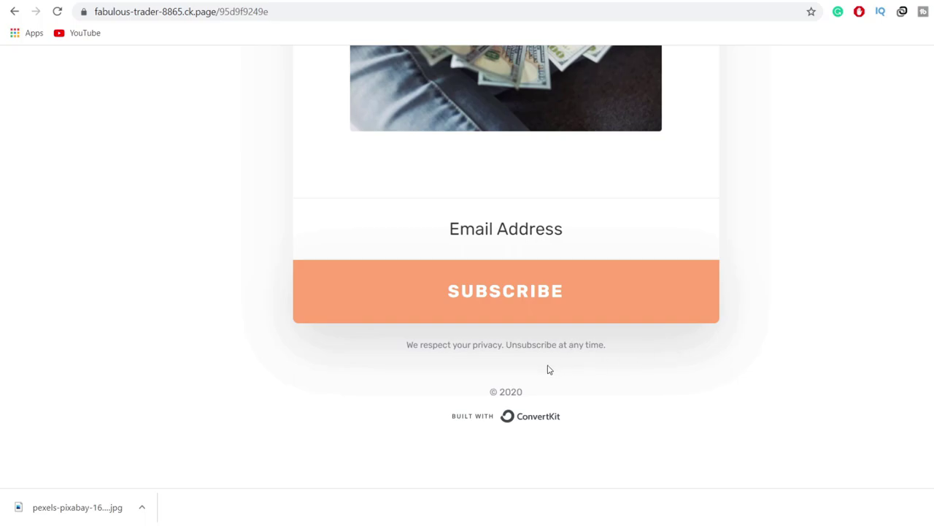
double_click(406, 346)
click(409, 347)
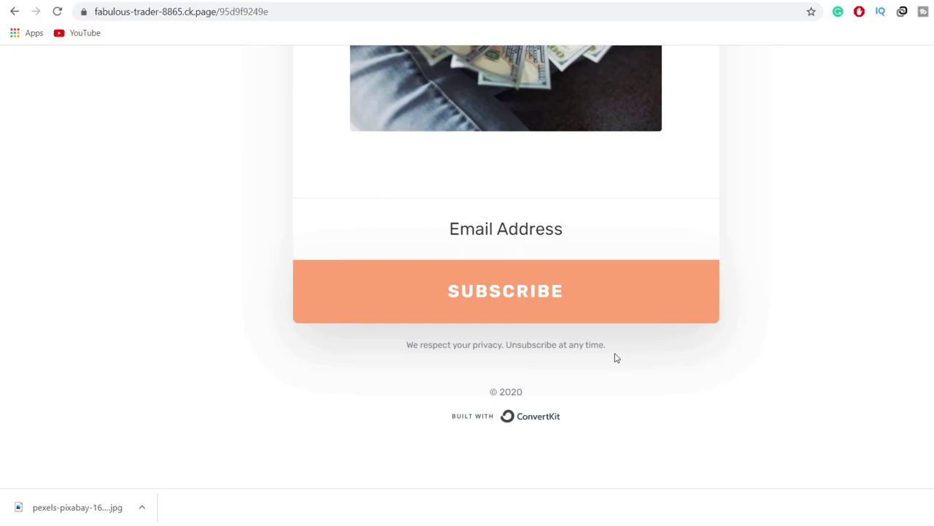
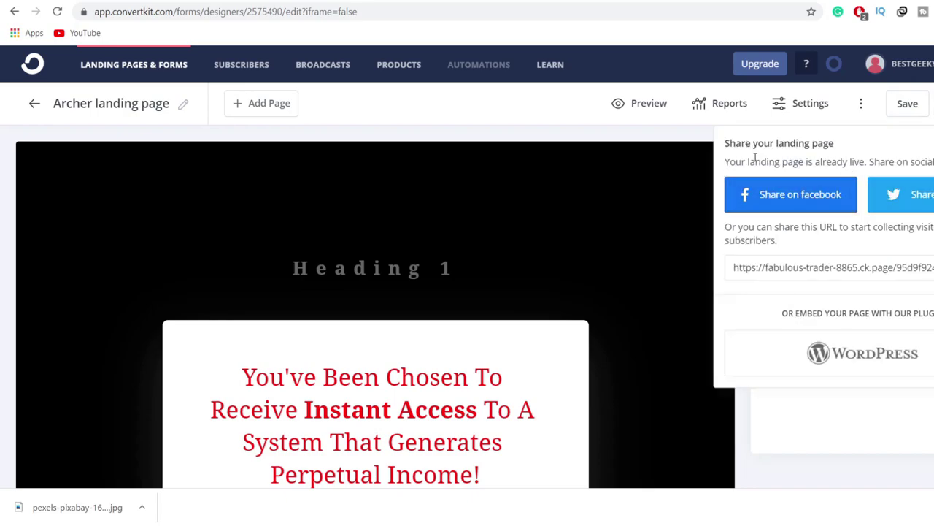
Step: Close the share popover and open the live Archer landing page, selecting its privacy disclaimer text
click(902, 111)
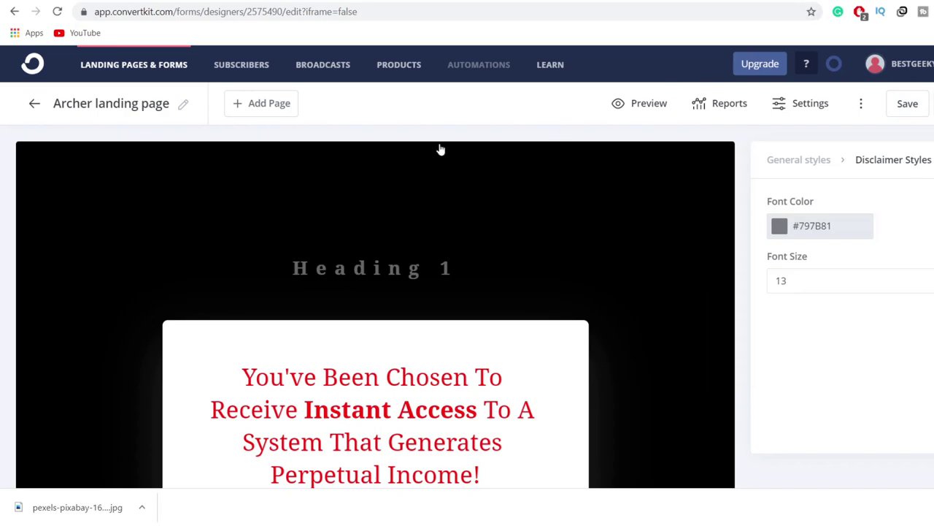
scroll(415, 359, down, 10)
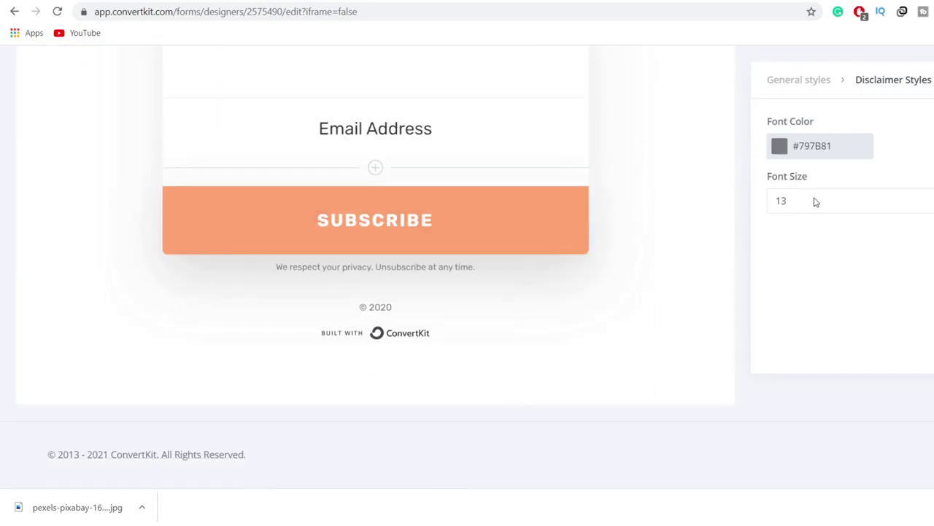
click(803, 1)
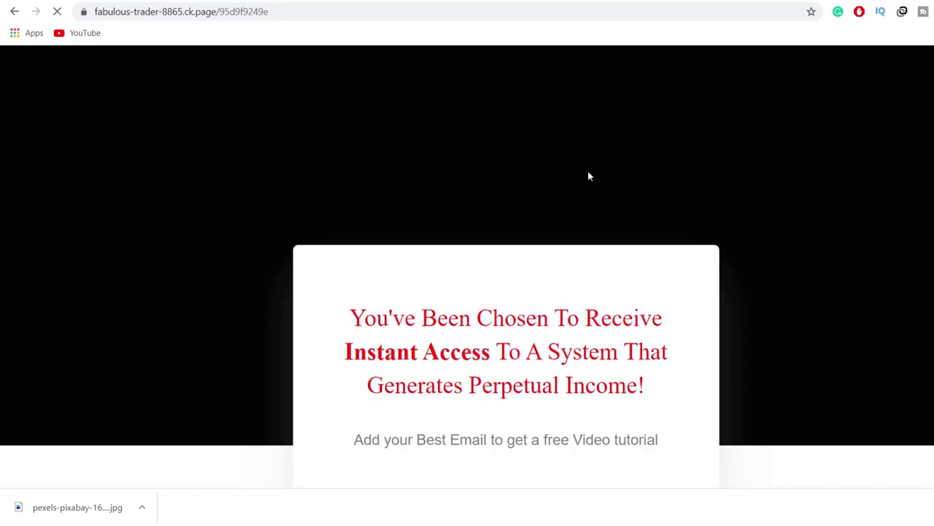
scroll(747, 183, down, 6)
scroll(757, 190, down, 3)
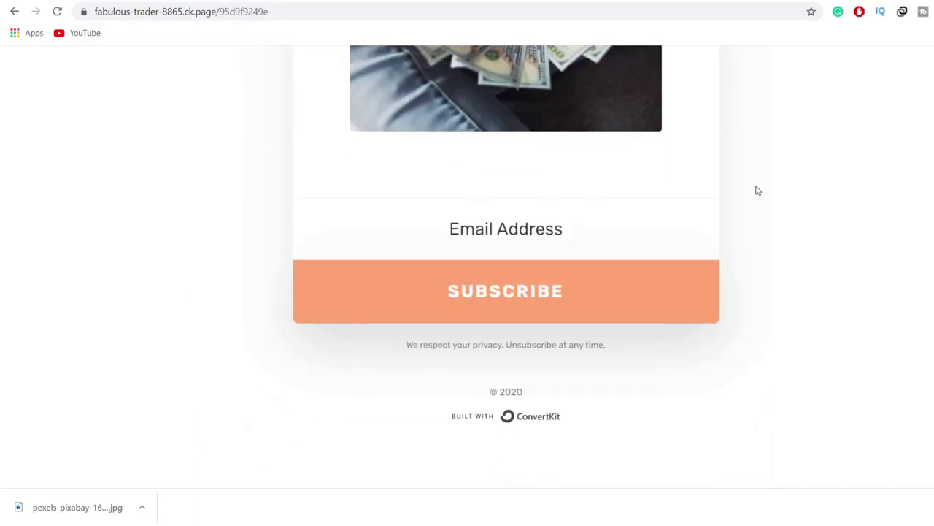
double_click(478, 344)
click(478, 345)
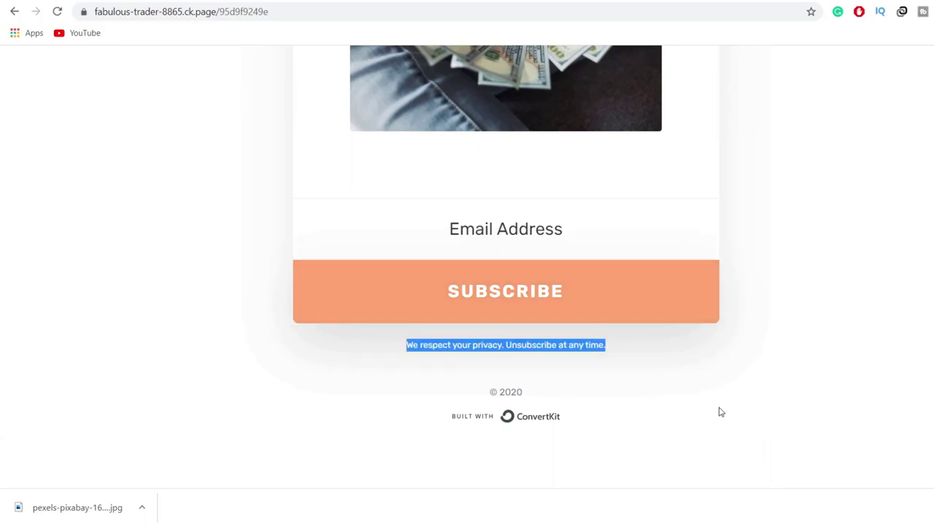
scroll(722, 401, up, 9)
scroll(727, 383, down, 8)
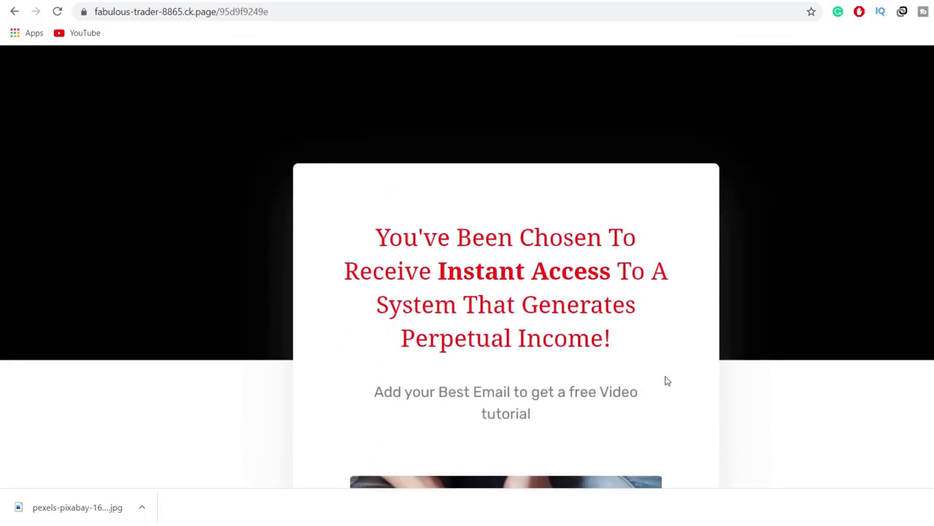
Step: Subscribe a test email address through the landing page's Email Address form
click(476, 255)
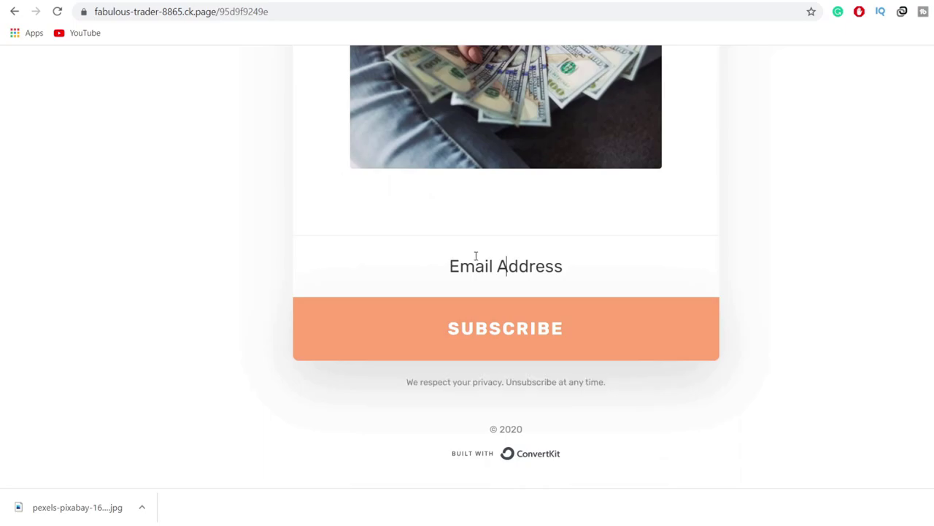
text(r)
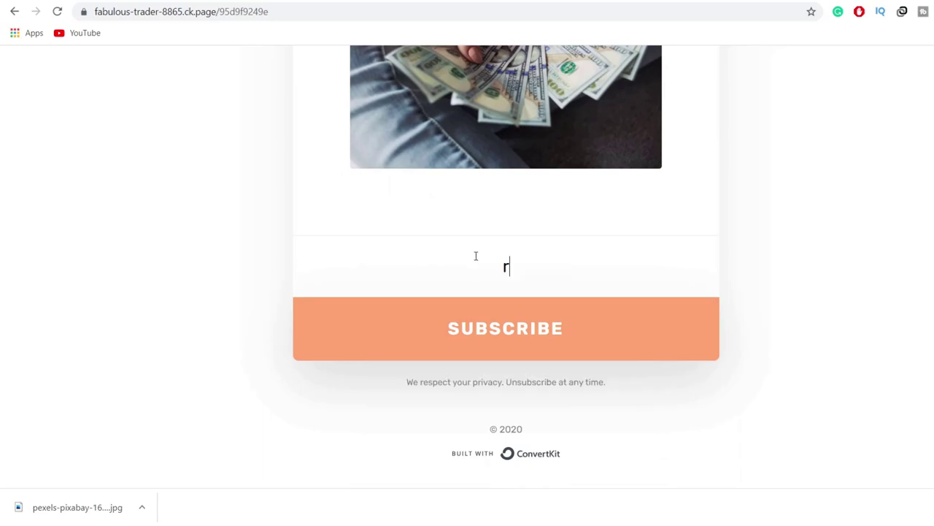
key(BackSpace)
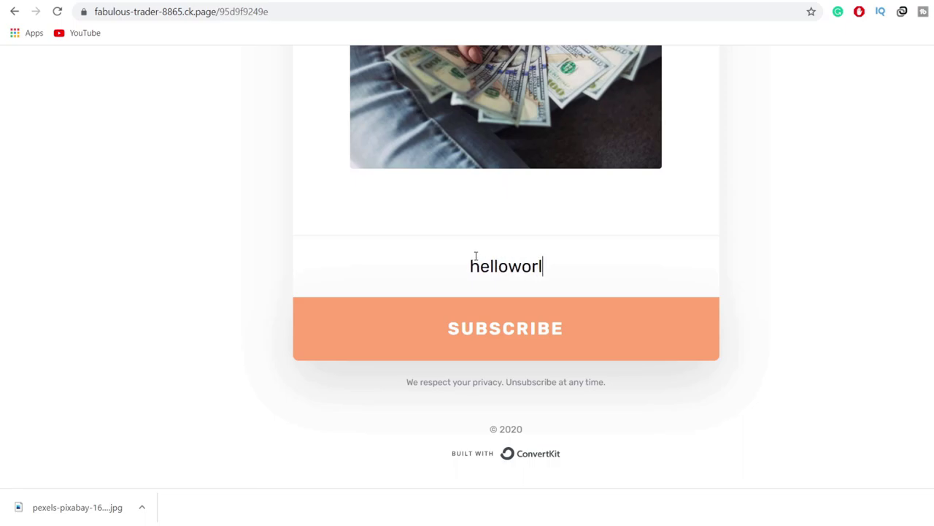
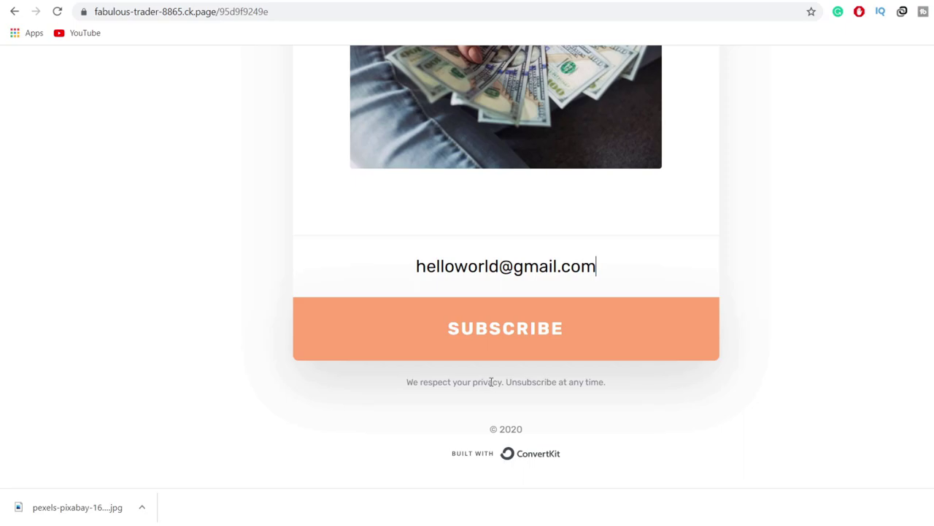
click(522, 334)
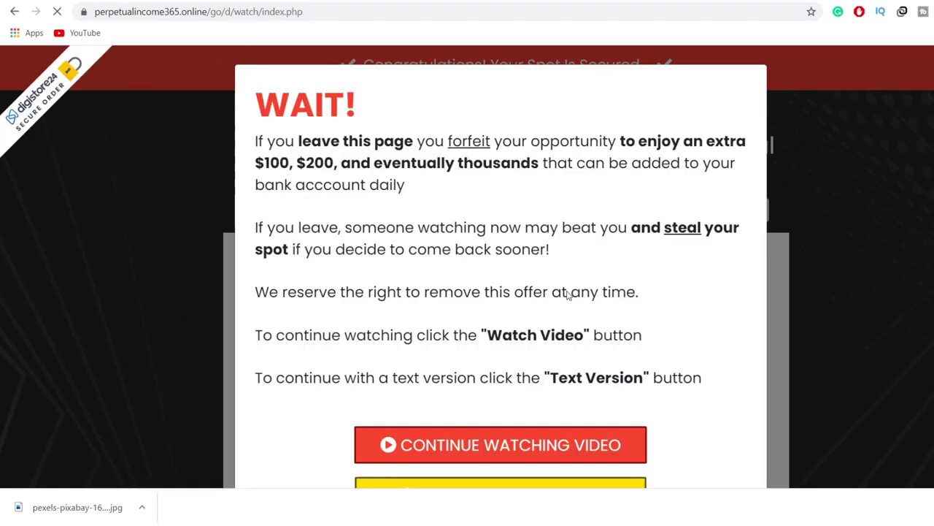
Step: Continue watching the offer video past the WAIT popup, then return to the ConvertKit editor
scroll(687, 302, down, 1)
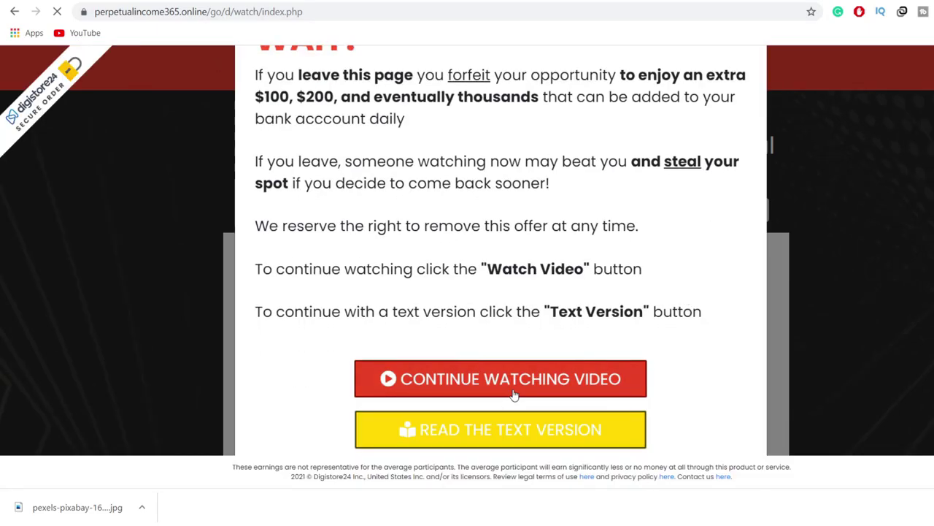
click(534, 370)
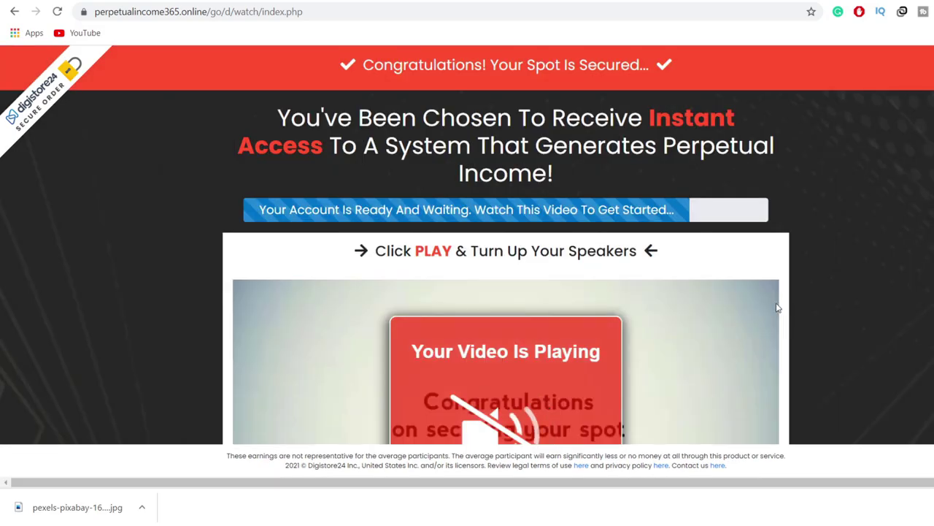
scroll(872, 257, down, 3)
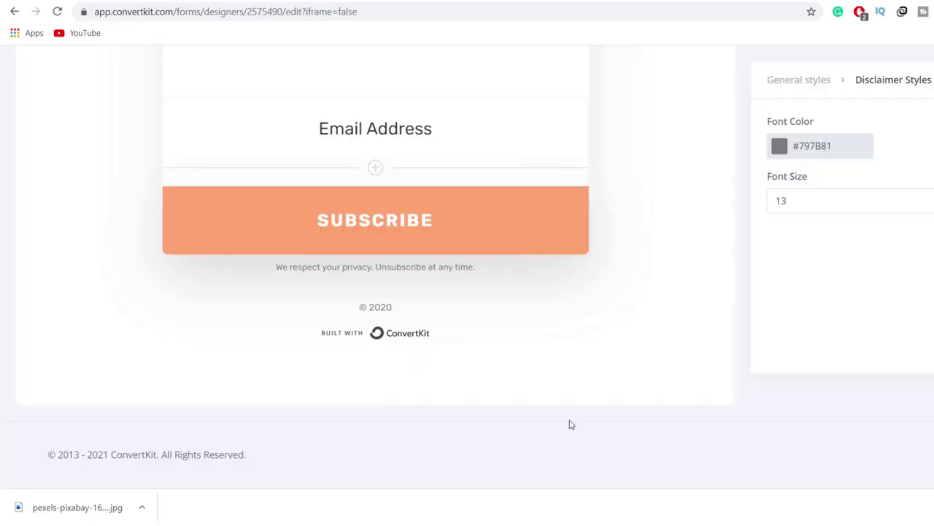
Step: Review the Subscribers chart and Confirmed Subscribers list, then go back to the published landing page
scroll(572, 424, up, 10)
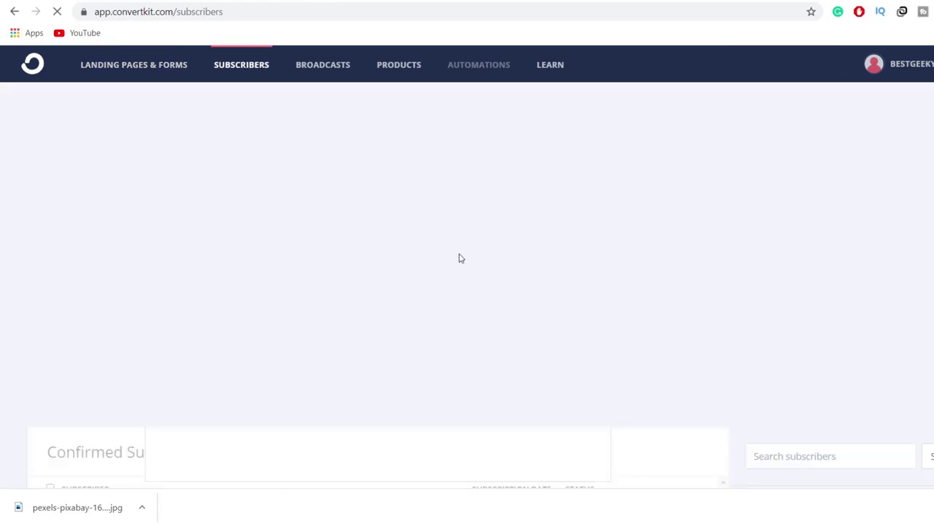
scroll(277, 322, down, 4)
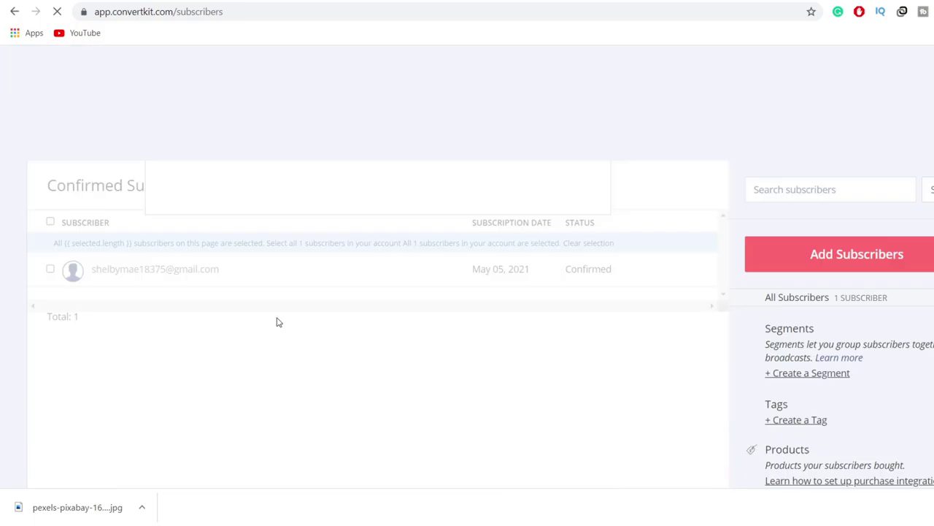
scroll(277, 322, up, 4)
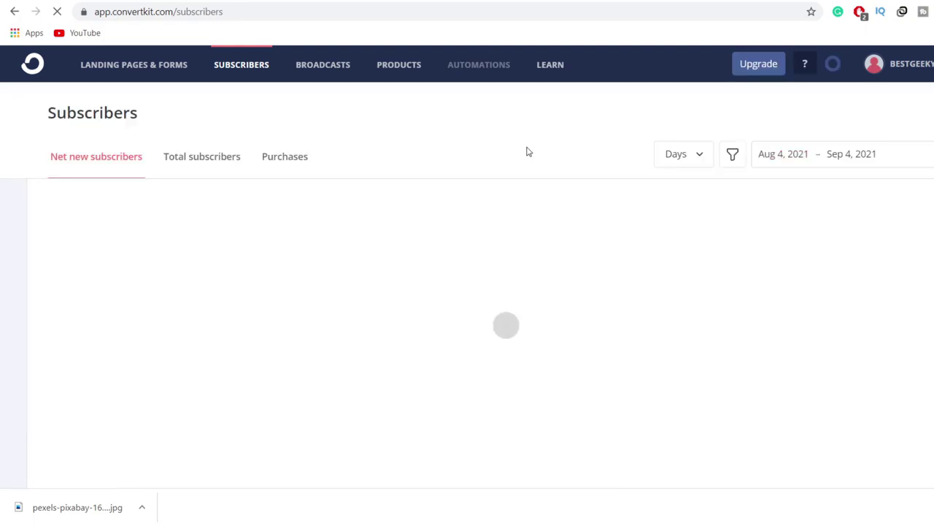
scroll(511, 157, down, 1)
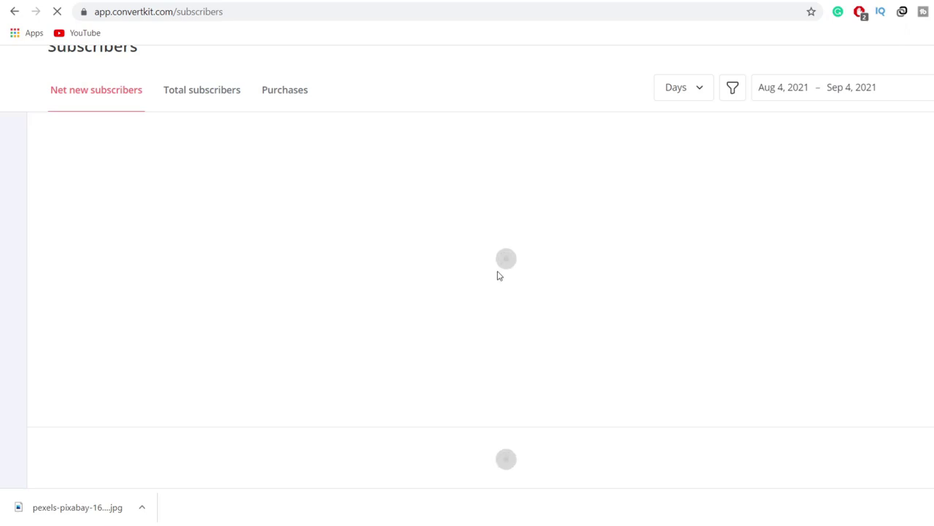
scroll(499, 276, up, 1)
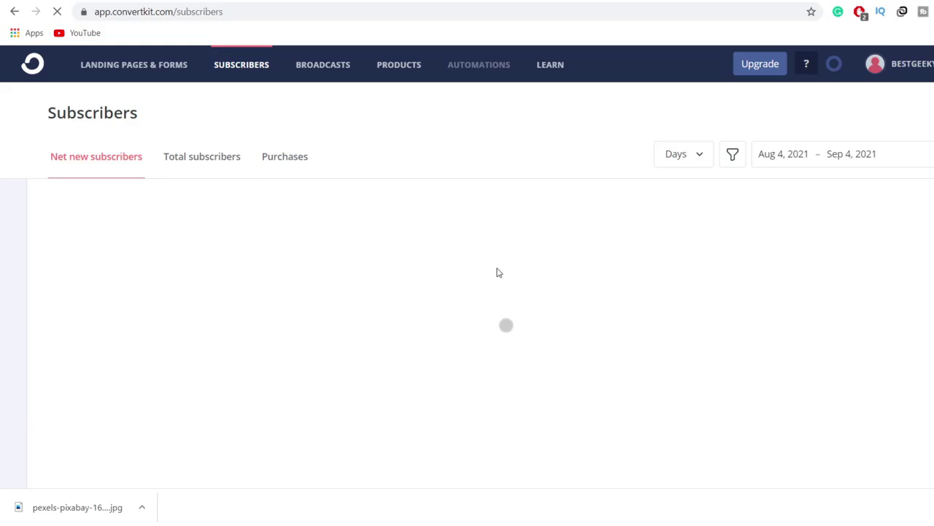
scroll(499, 273, down, 3)
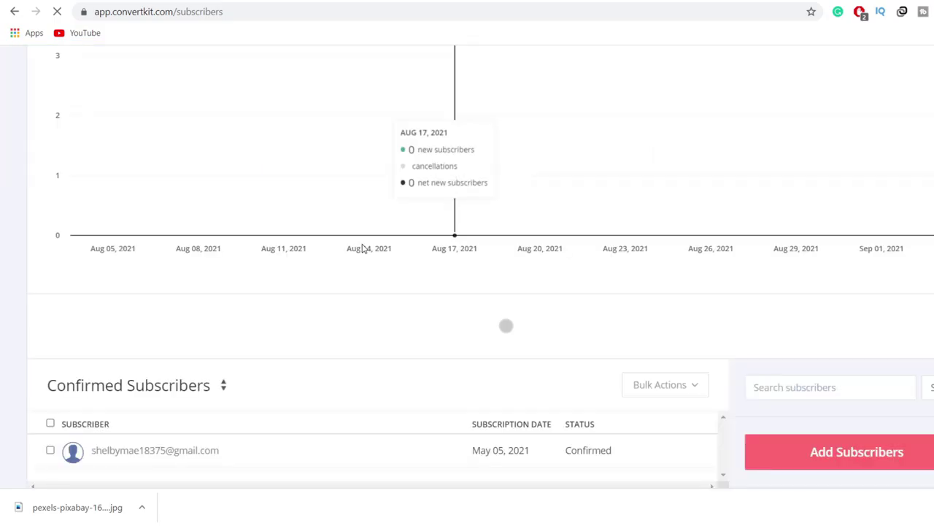
scroll(861, 299, up, 3)
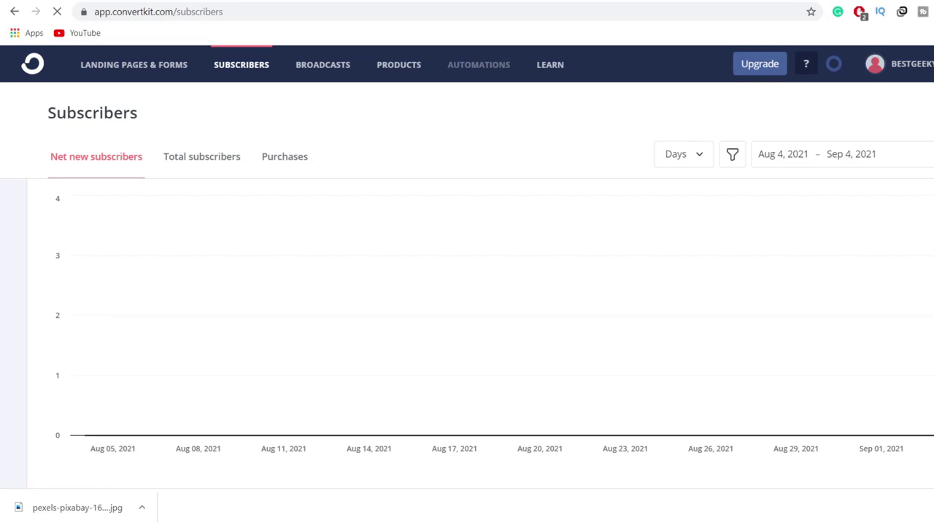
click(14, 11)
click(14, 12)
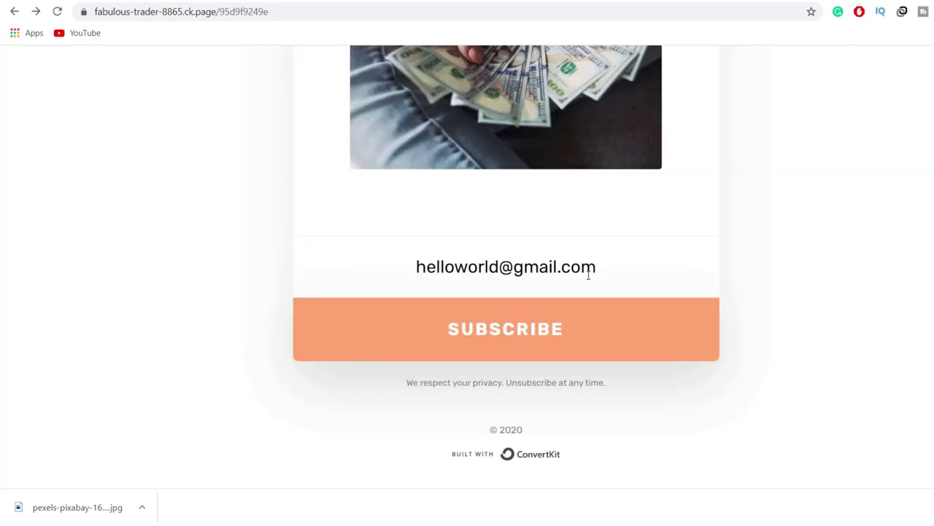
scroll(594, 314, up, 2)
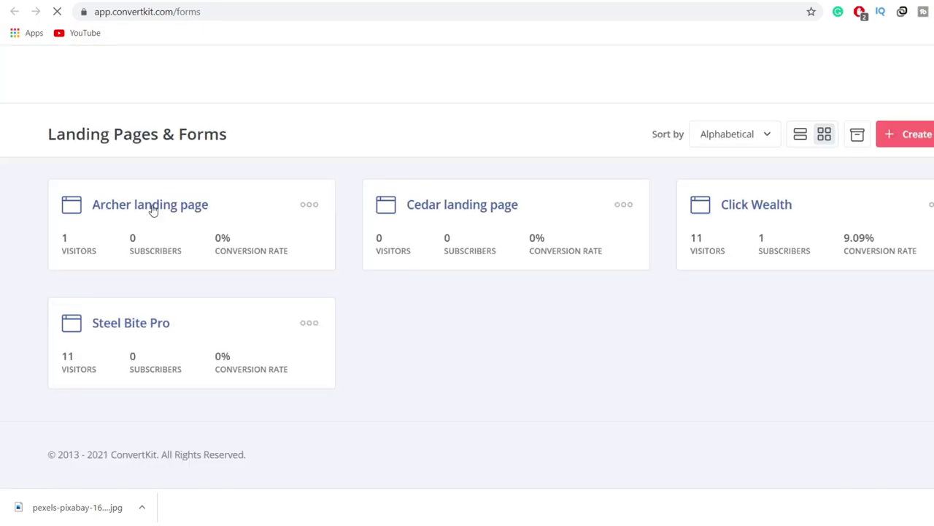
Step: Open the Archer landing page in the editor
click(153, 206)
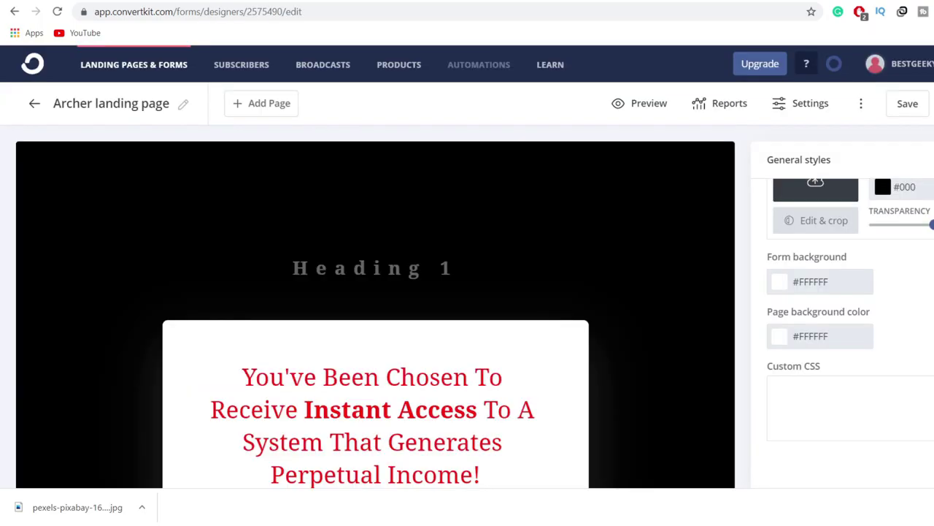
click(789, 103)
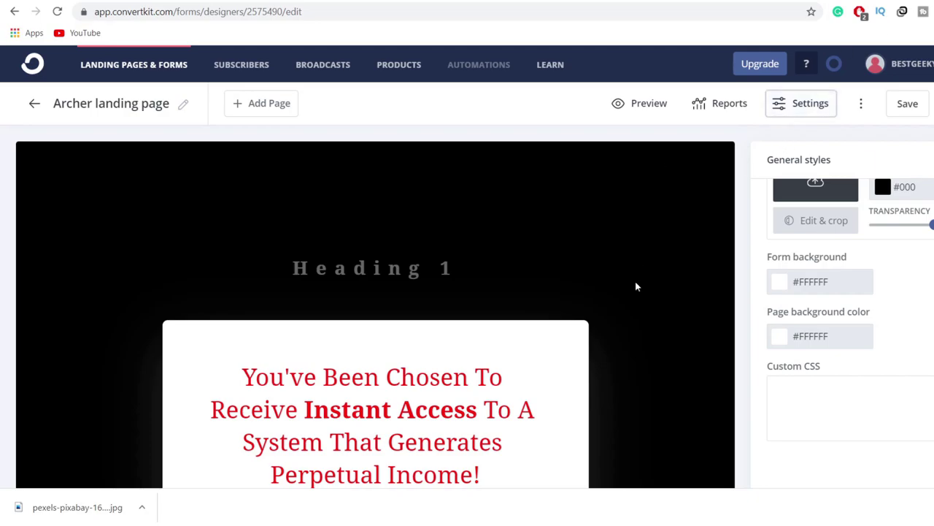
scroll(673, 279, down, 2)
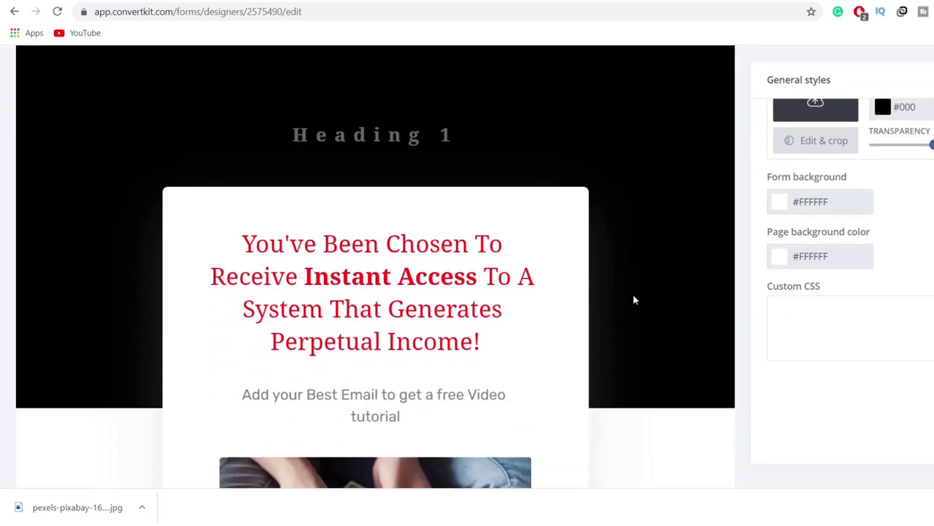
scroll(633, 294, up, 2)
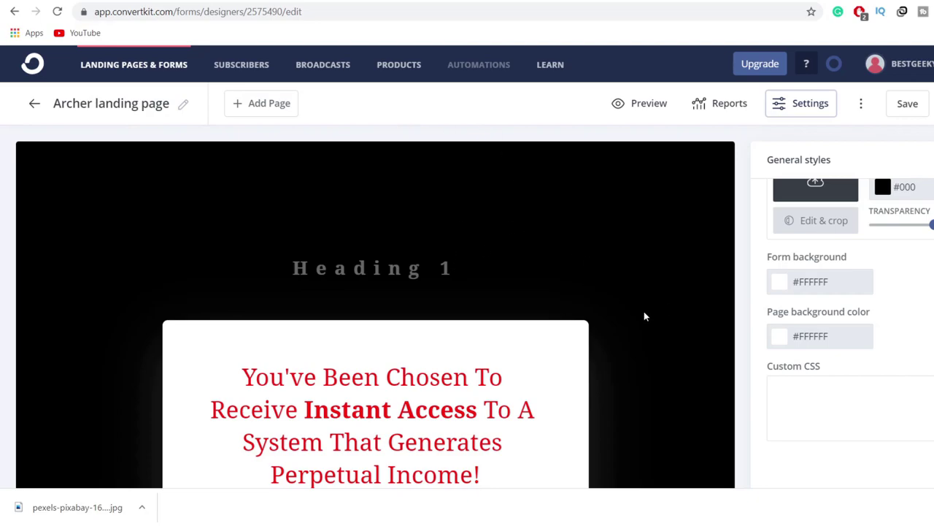
Step: Leave the incentive email off in Landing Page Settings, then save the settings and the page
click(800, 109)
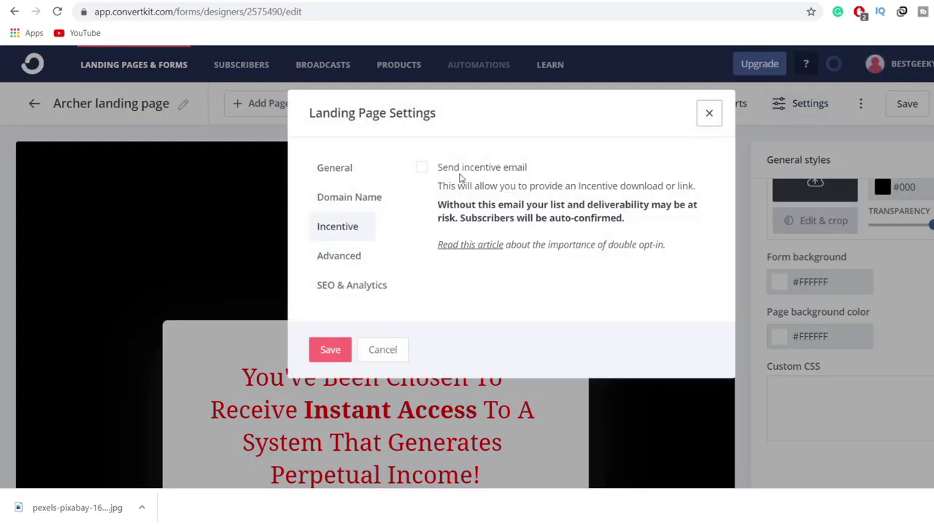
click(421, 169)
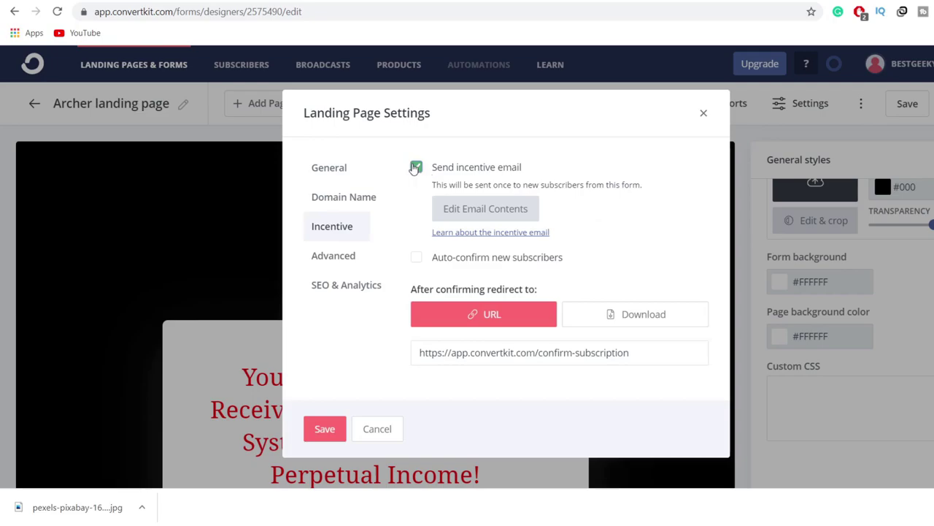
click(415, 168)
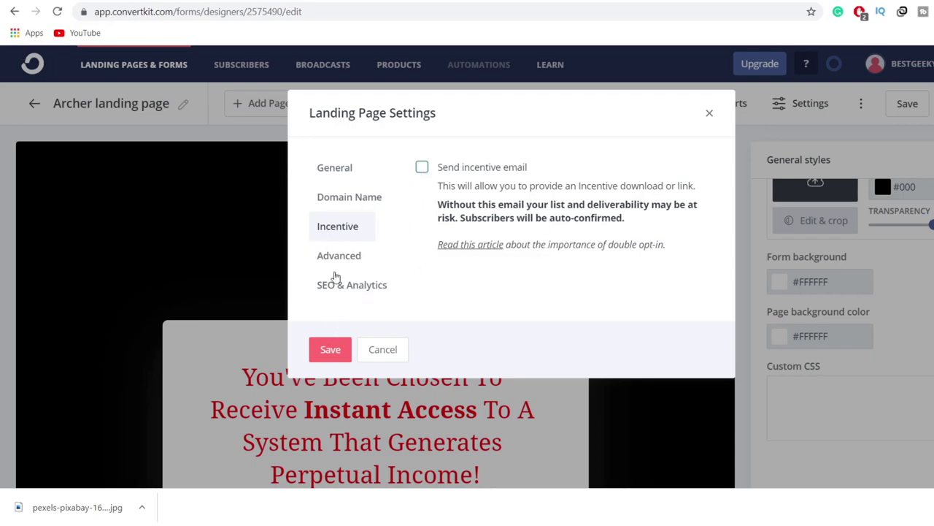
click(335, 177)
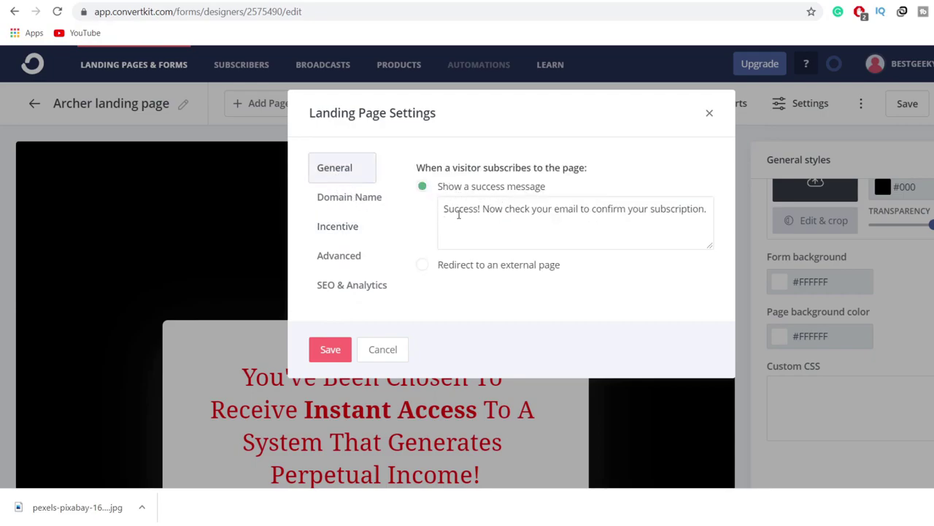
click(337, 207)
click(333, 228)
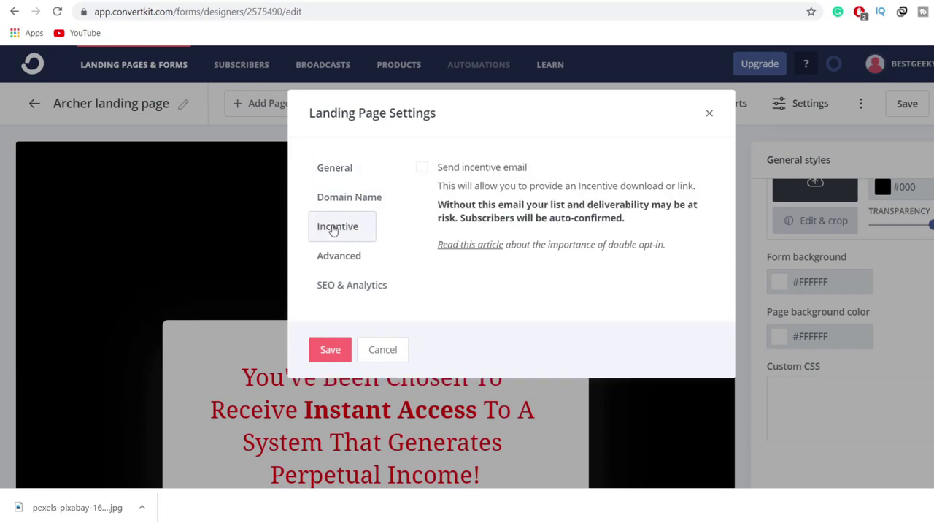
click(332, 350)
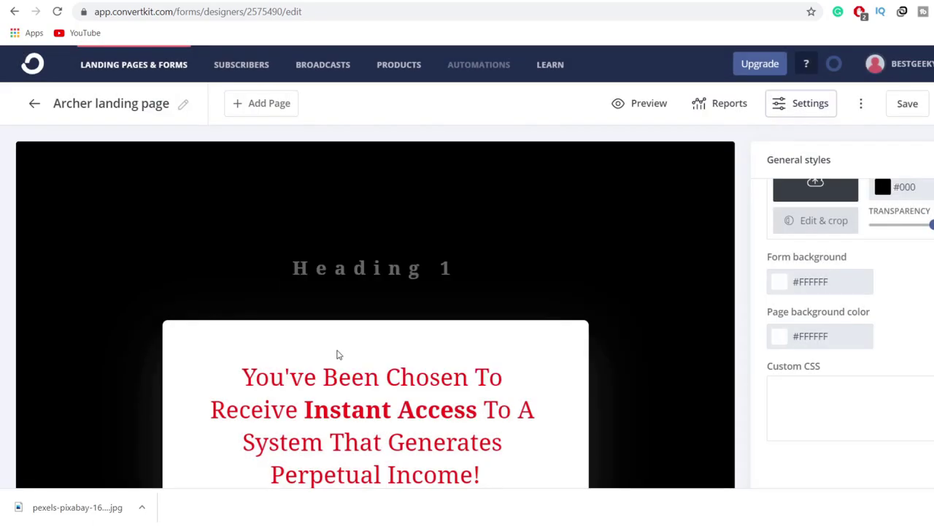
click(905, 103)
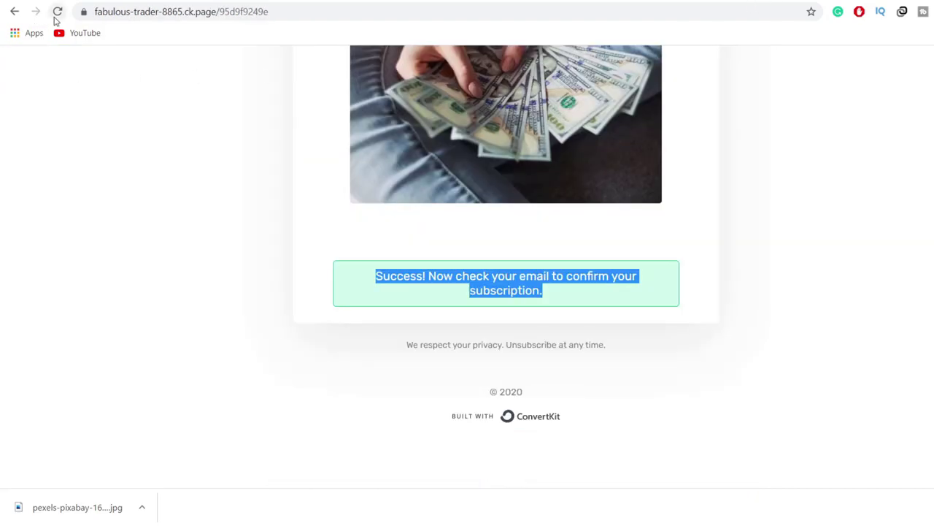
Step: Reload the live Archer page, subscribe a test email, and return to Landing Pages & Forms
click(55, 16)
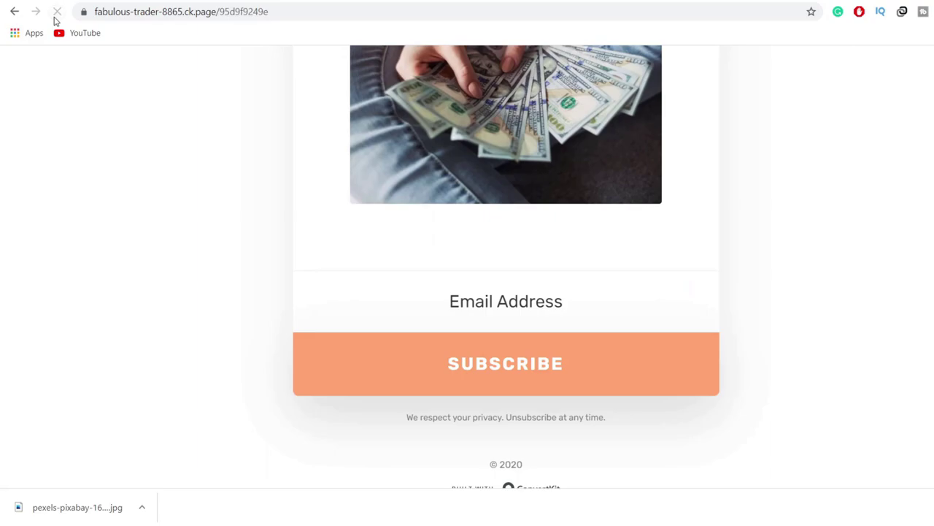
key(F5)
key(F5)
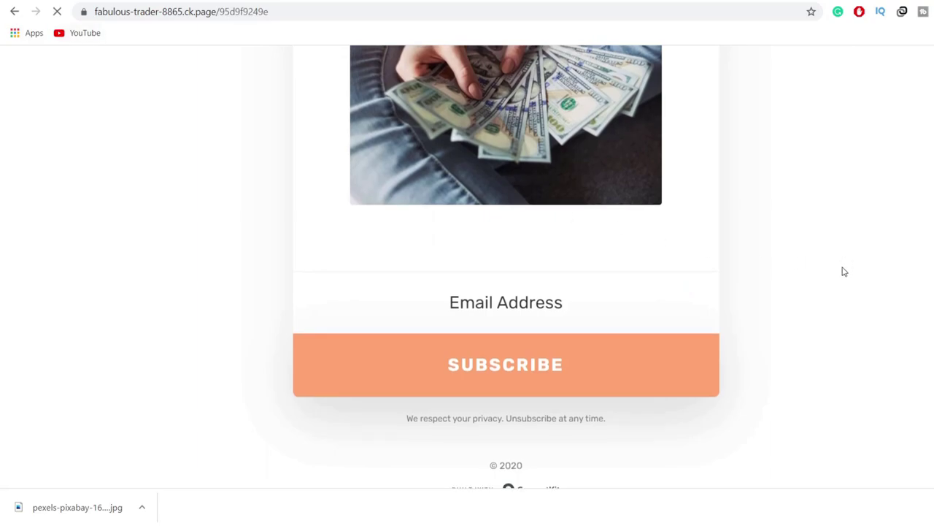
click(523, 301)
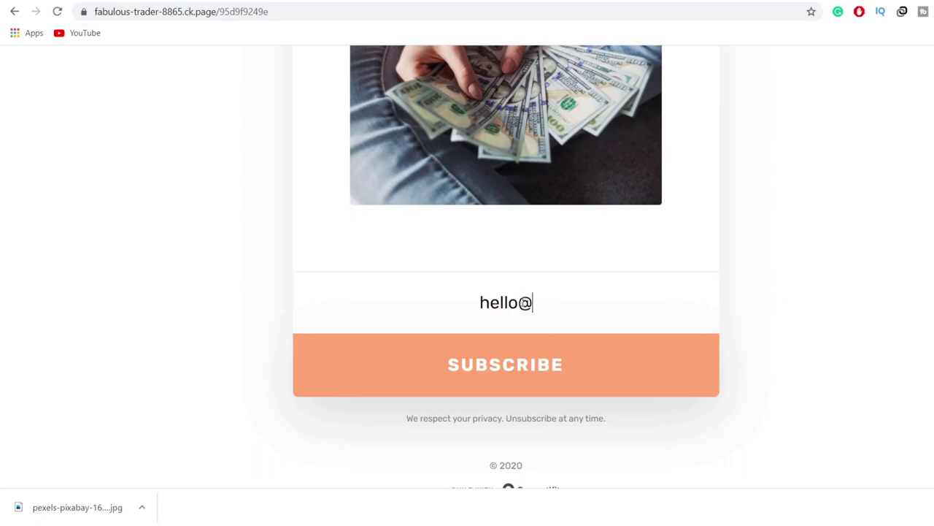
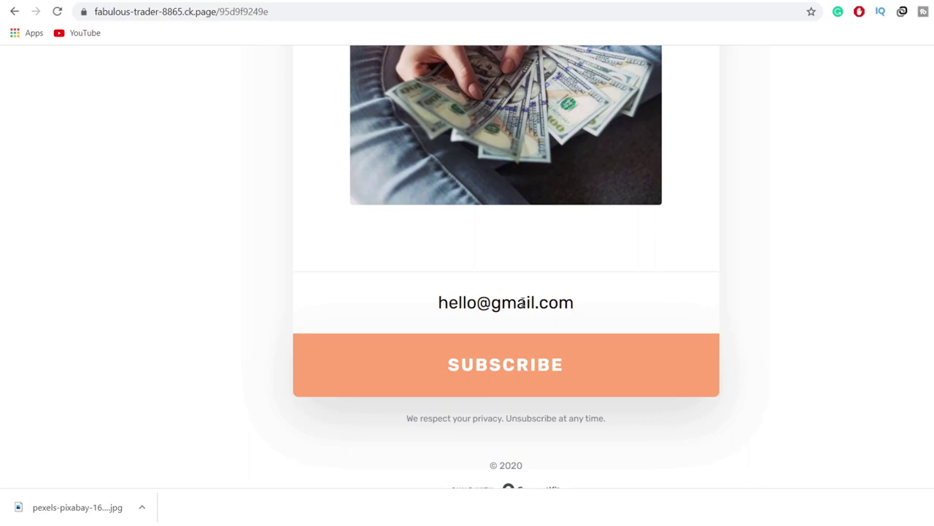
click(518, 353)
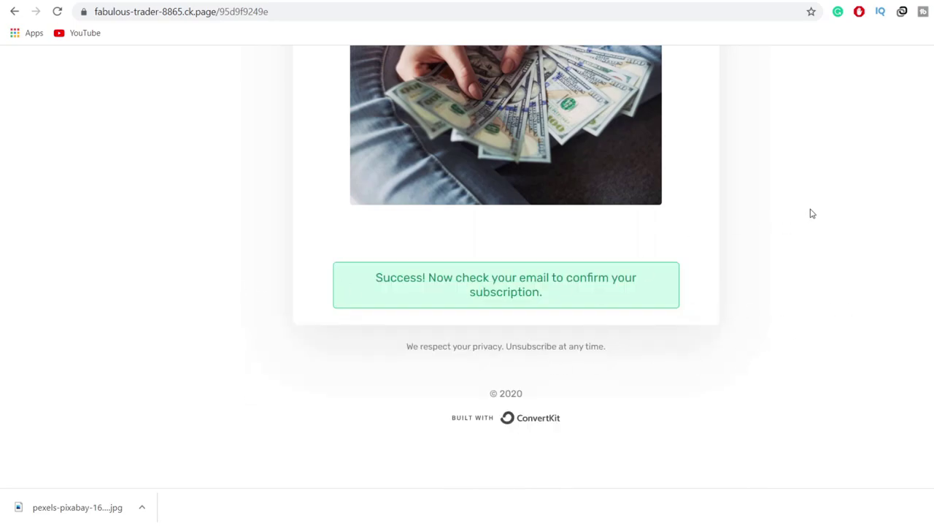
click(547, 2)
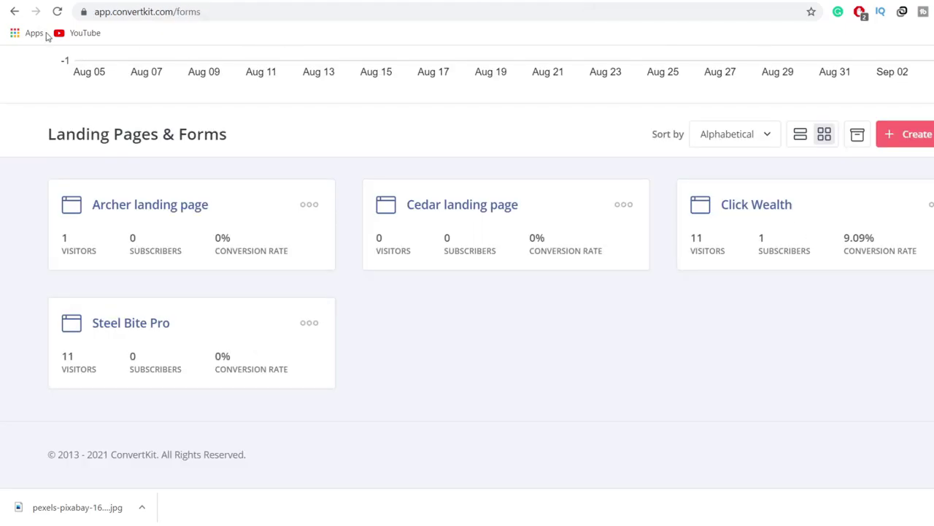
Step: Check the Subscribers page for the Sep 04, 2021 test sign-up among 2 confirmed subscribers
click(58, 2)
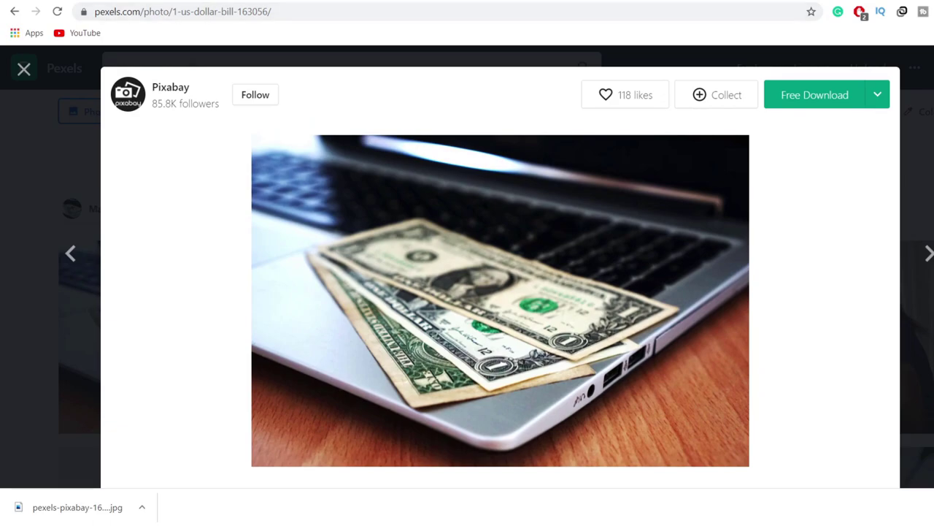
click(541, 1)
scroll(473, 282, down, 6)
scroll(430, 282, up, 3)
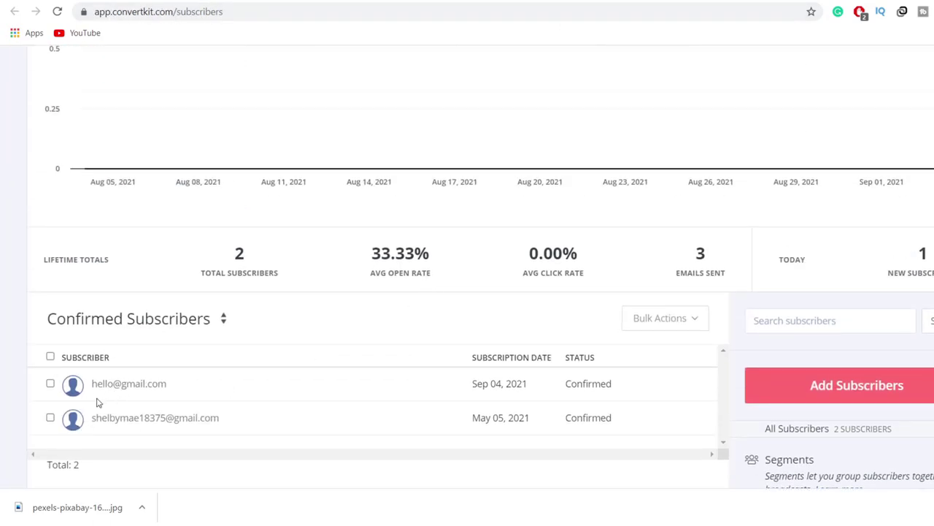
scroll(553, 408, up, 4)
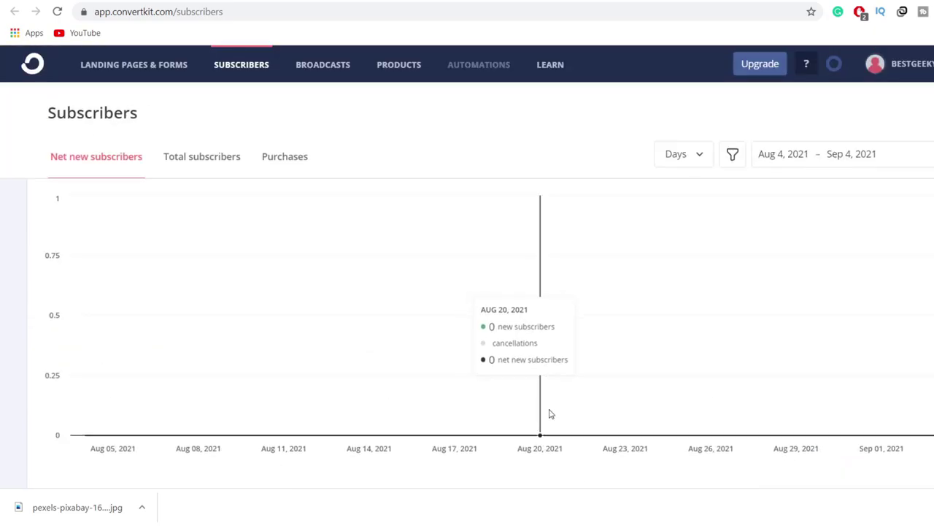
scroll(552, 414, down, 5)
drag(472, 250, 547, 256)
scroll(595, 432, up, 1)
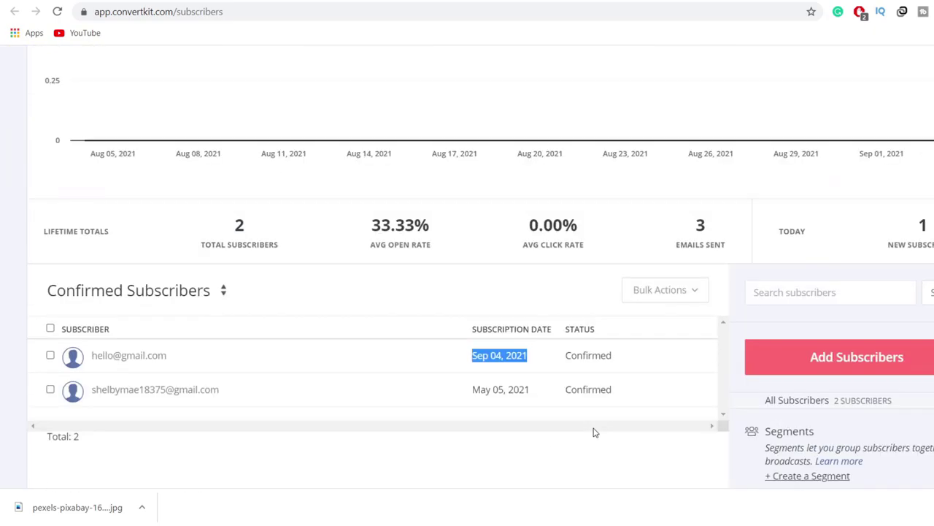
scroll(595, 432, up, 4)
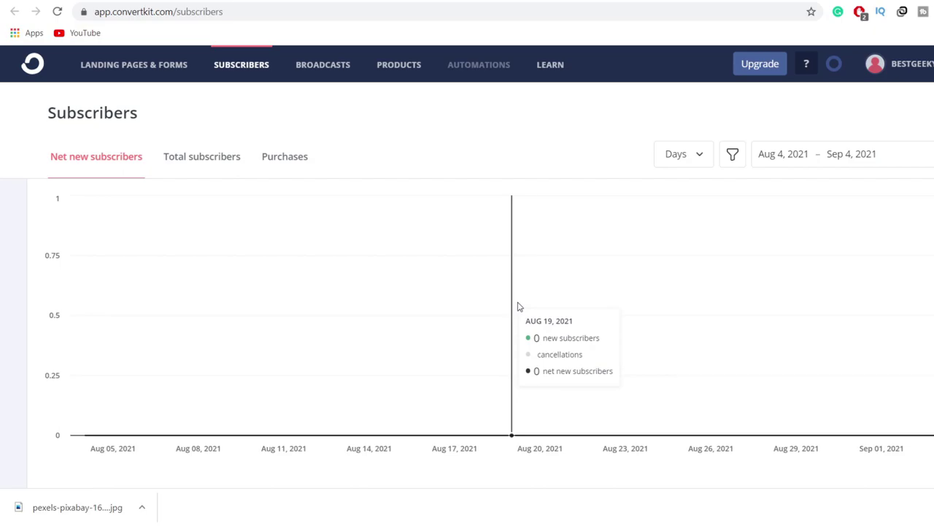
Step: Reopen the Archer landing page editor and review its Domain Name and General settings
click(641, 2)
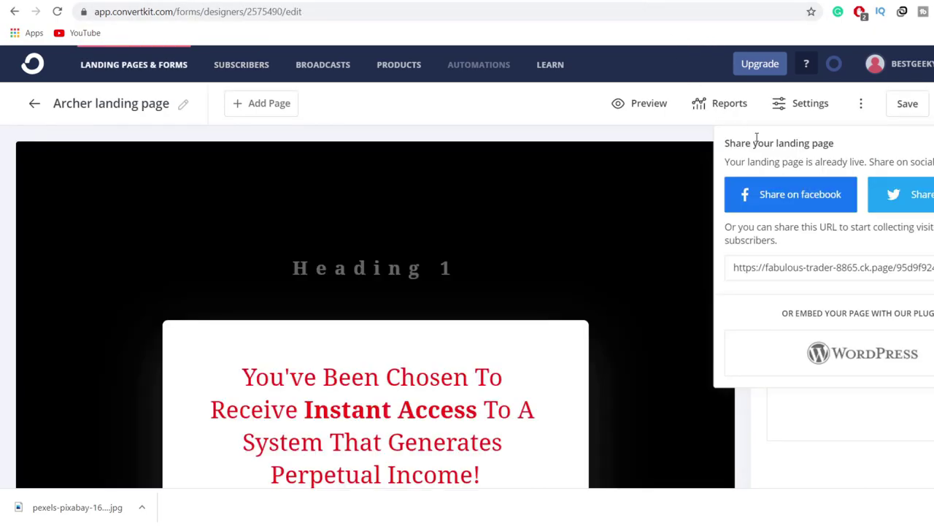
click(791, 106)
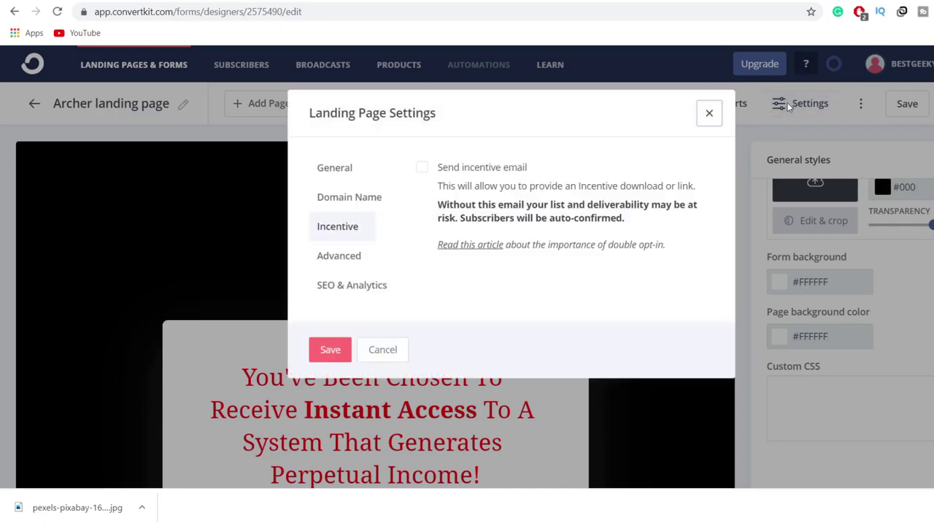
click(338, 197)
click(341, 174)
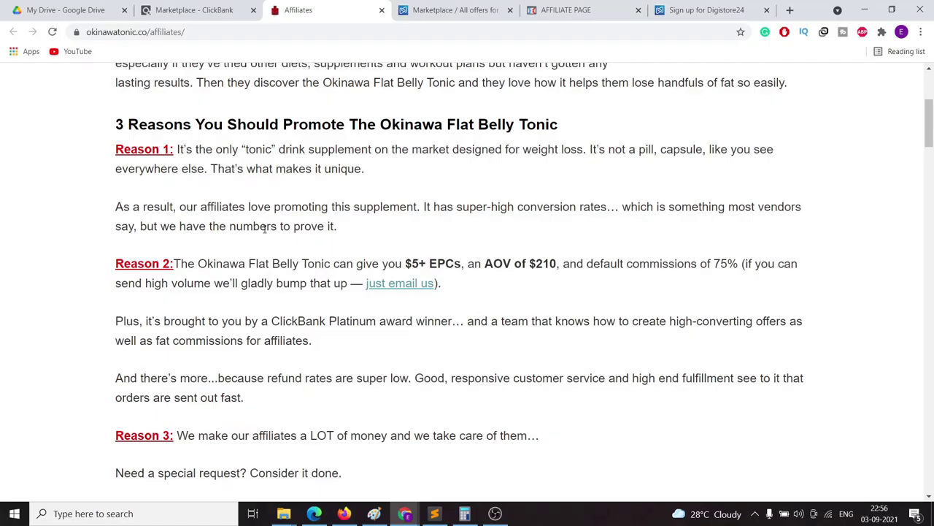
Step: Choose PROMOTE on Okinawa Flat Belly Tonic in the Health & Fitness marketplace listings
scroll(614, 368, up, 5)
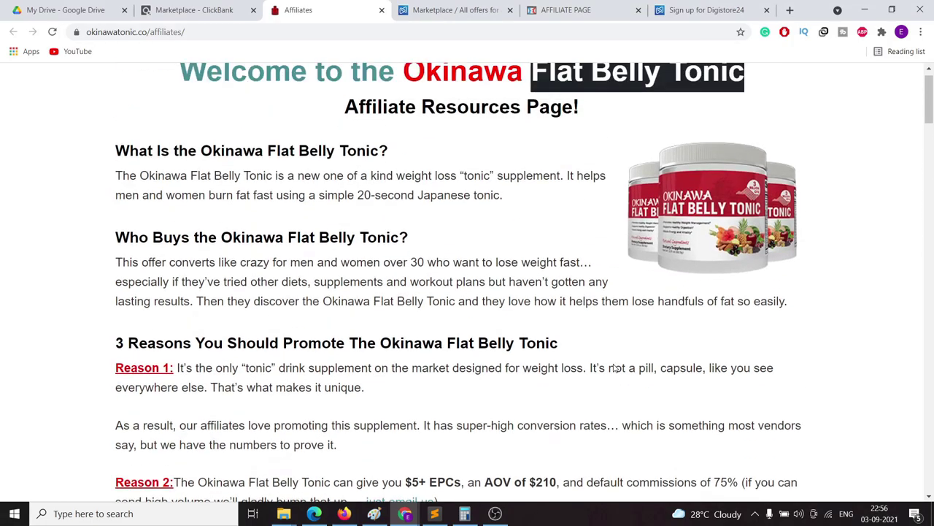
scroll(571, 313, down, 1)
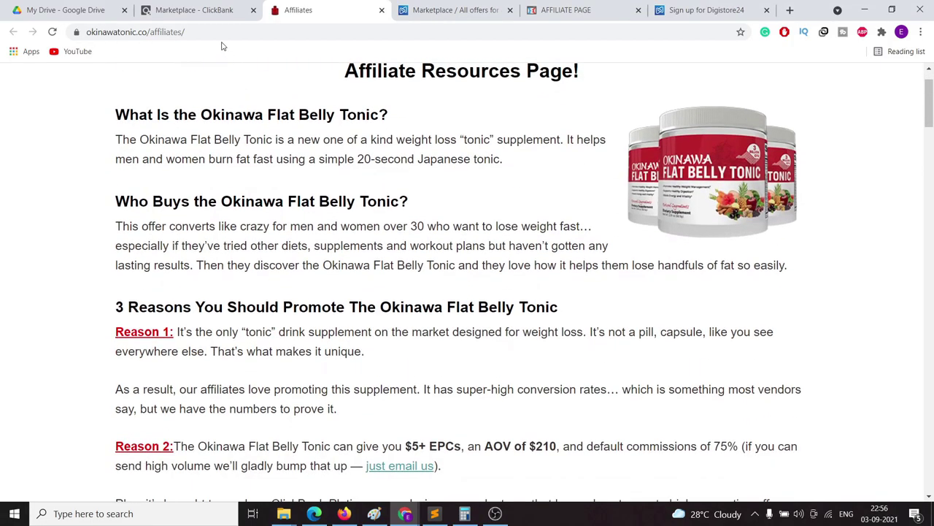
click(195, 8)
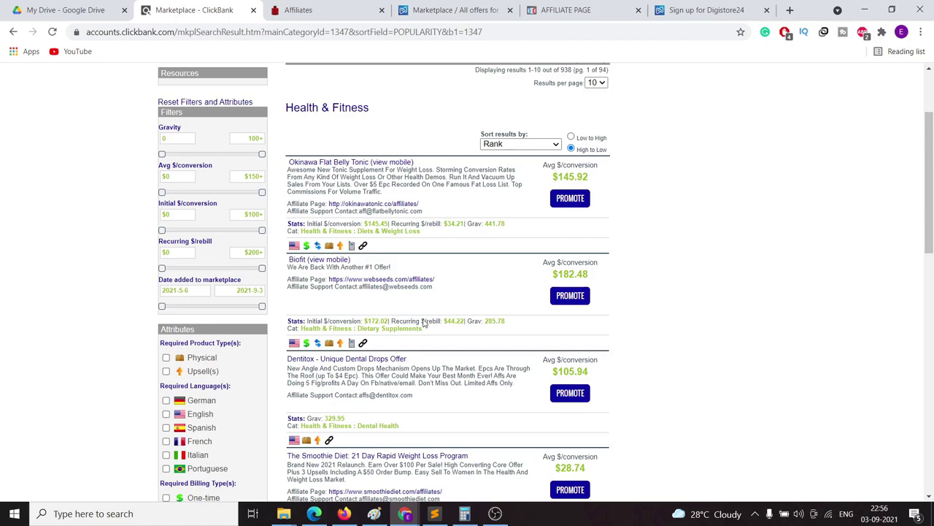
click(569, 204)
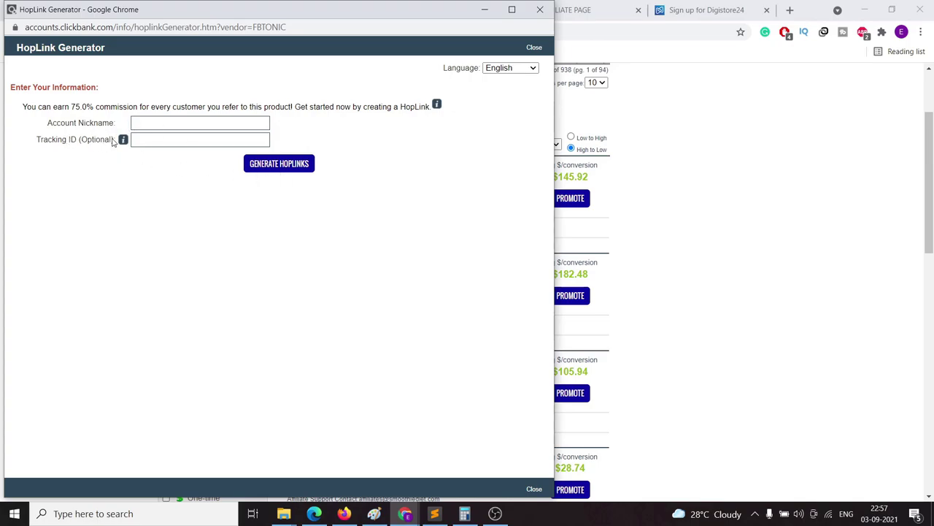
Step: Try generating HopLinks in the HopLink generator window, then close it
mouse_move(123, 142)
drag(176, 10, 303, 38)
click(284, 166)
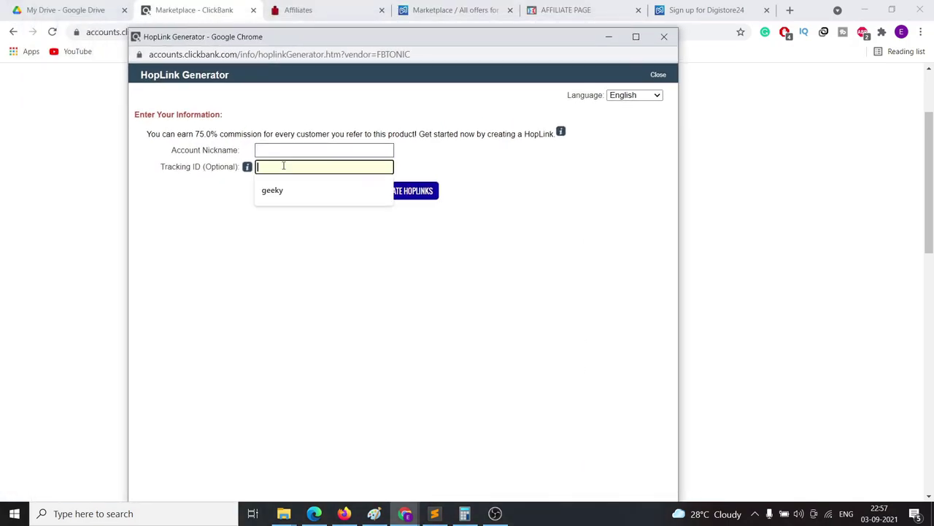
click(373, 307)
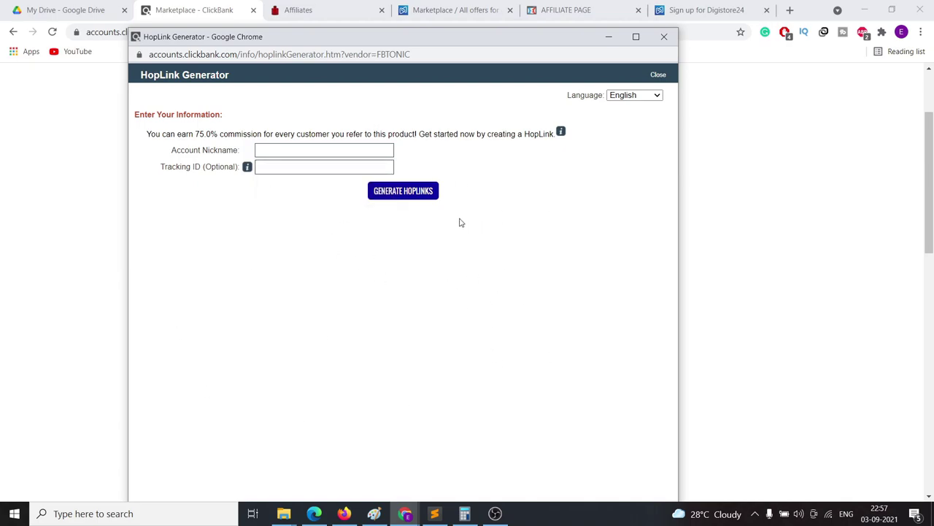
click(394, 203)
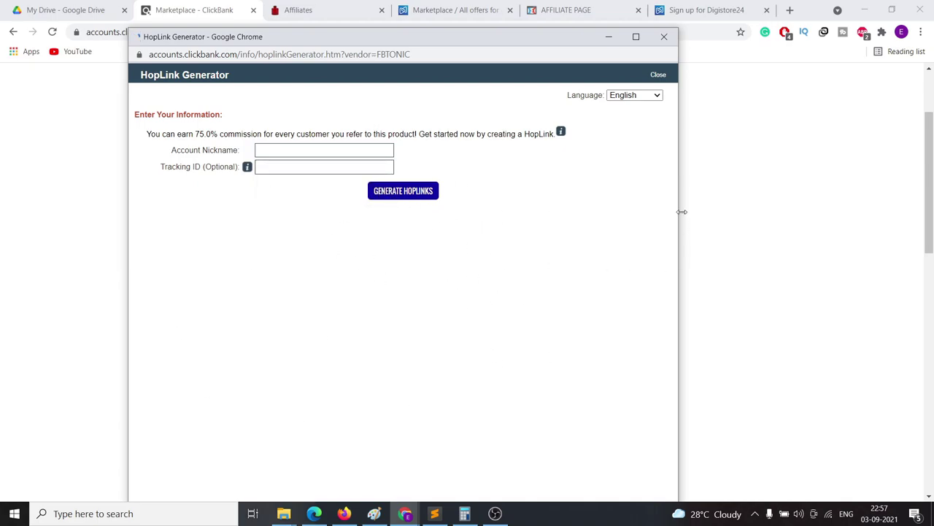
click(663, 36)
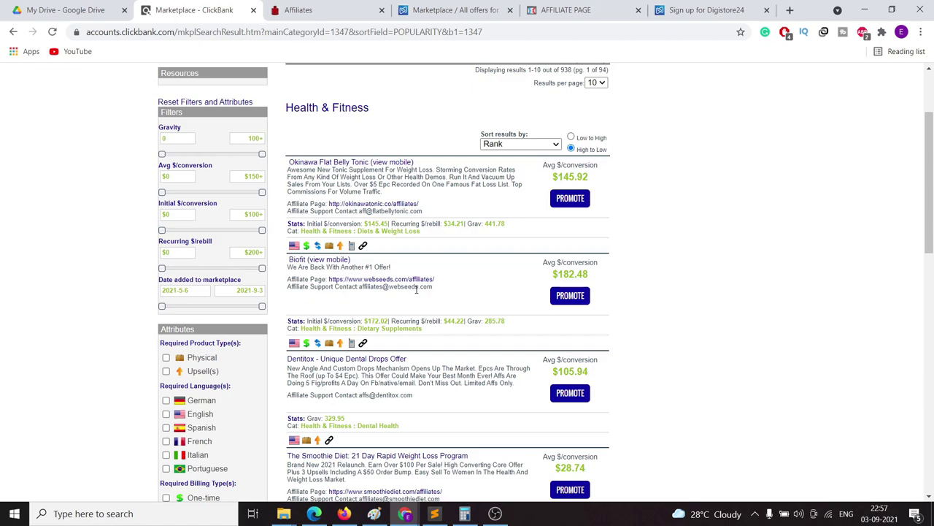
click(310, 10)
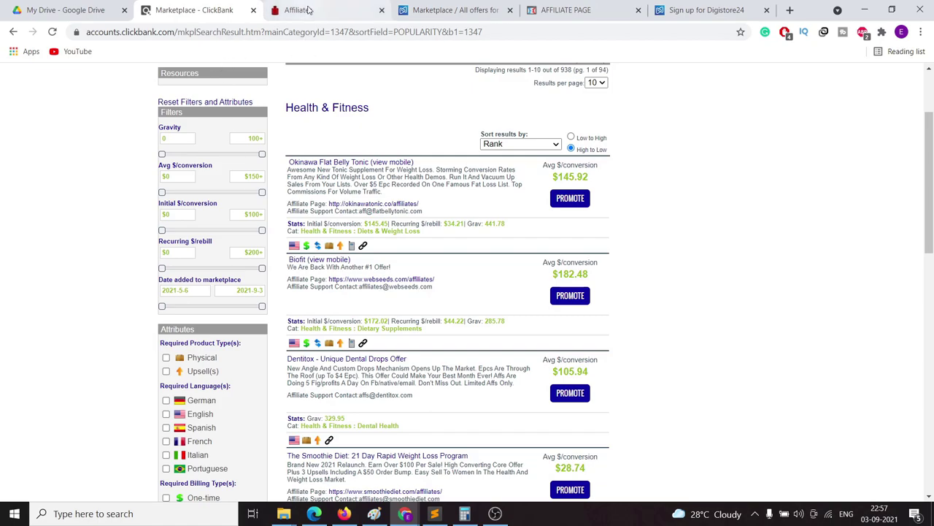
scroll(330, 255, down, 2)
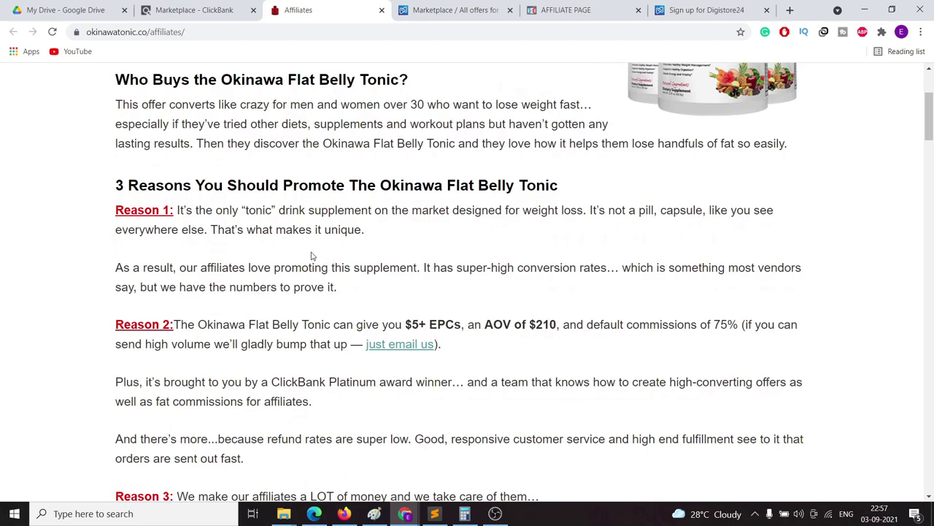
scroll(311, 256, up, 3)
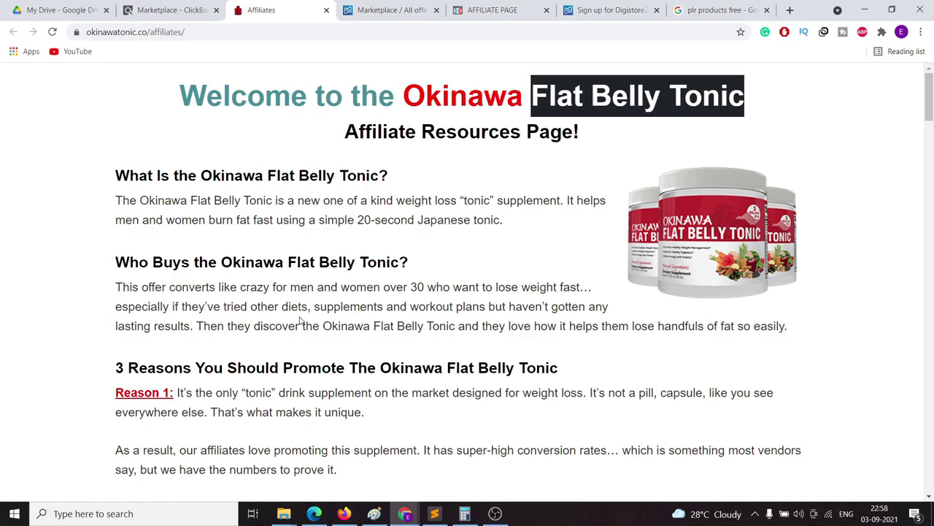
click(478, 299)
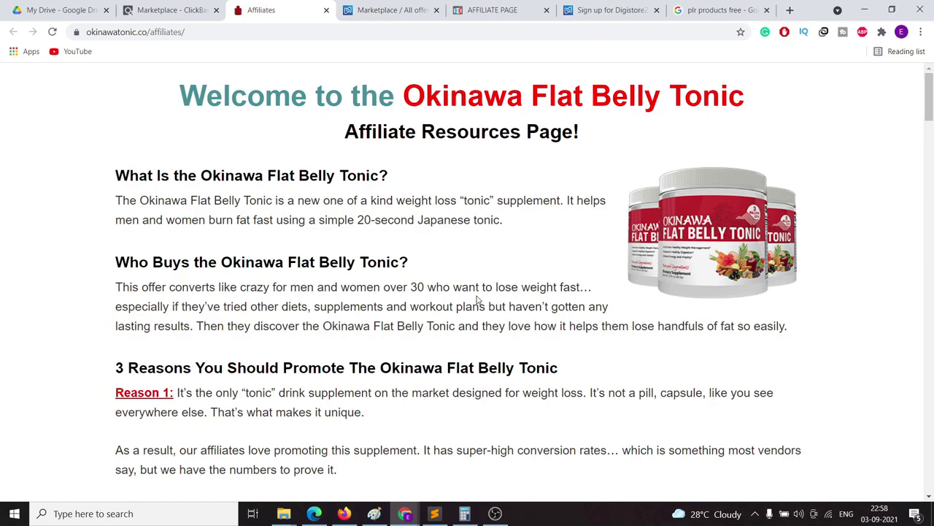
scroll(389, 296, down, 3)
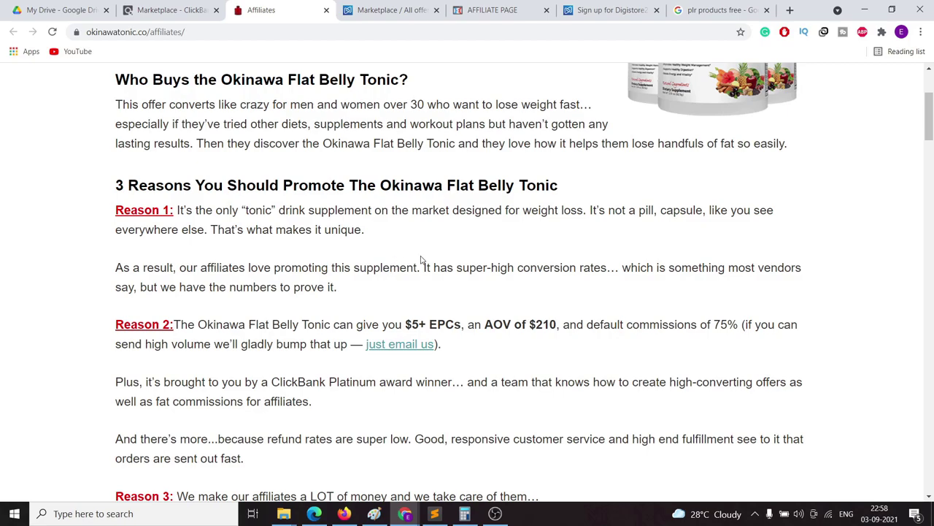
scroll(422, 260, up, 3)
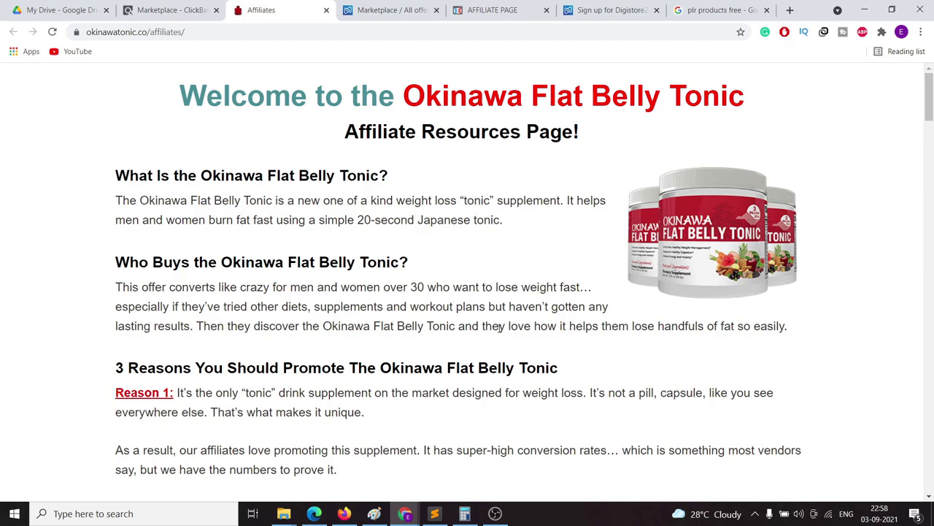
Step: Open the Free PLR Downloads search result in a new tab and pass its ad-blocker prompt
click(722, 10)
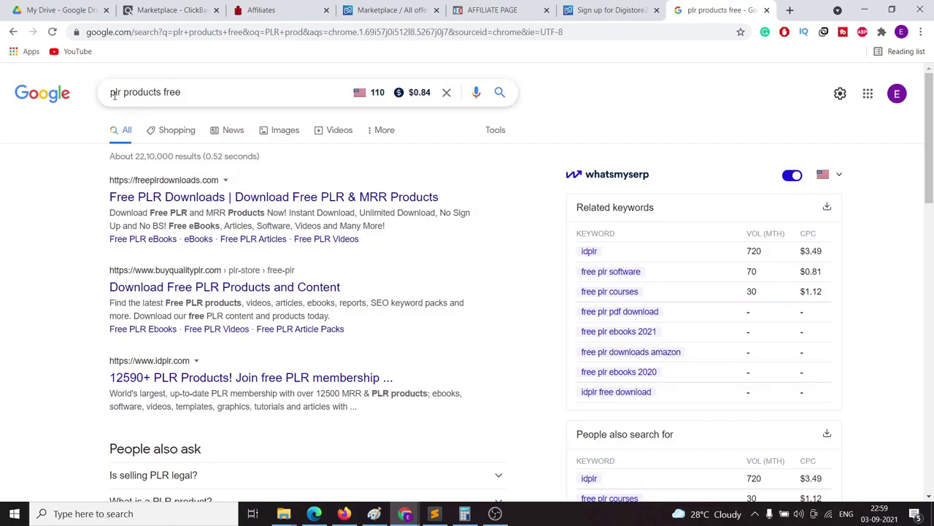
right_click(252, 192)
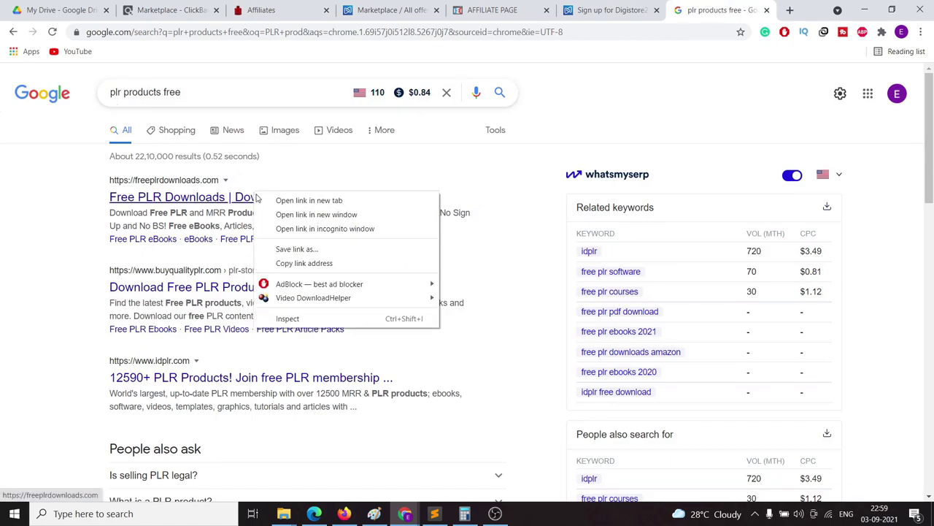
key(Escape)
middle_click(267, 202)
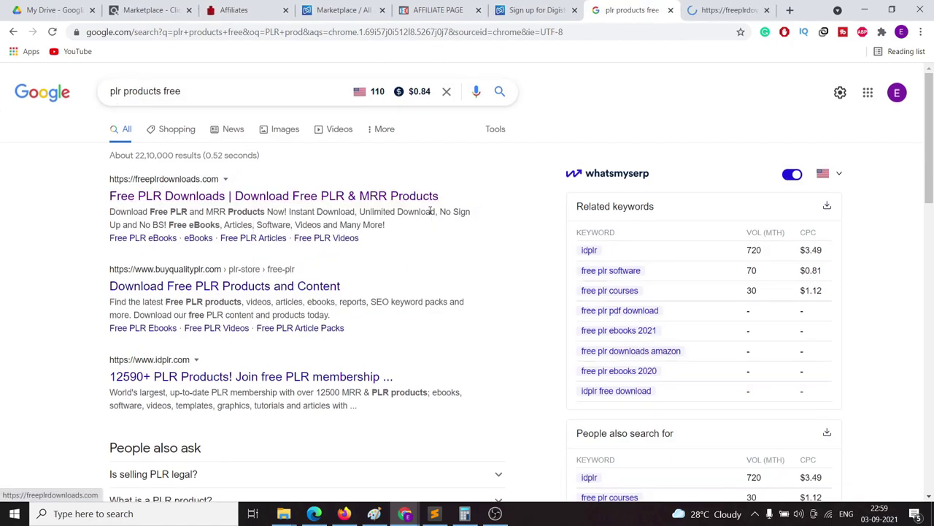
click(730, 10)
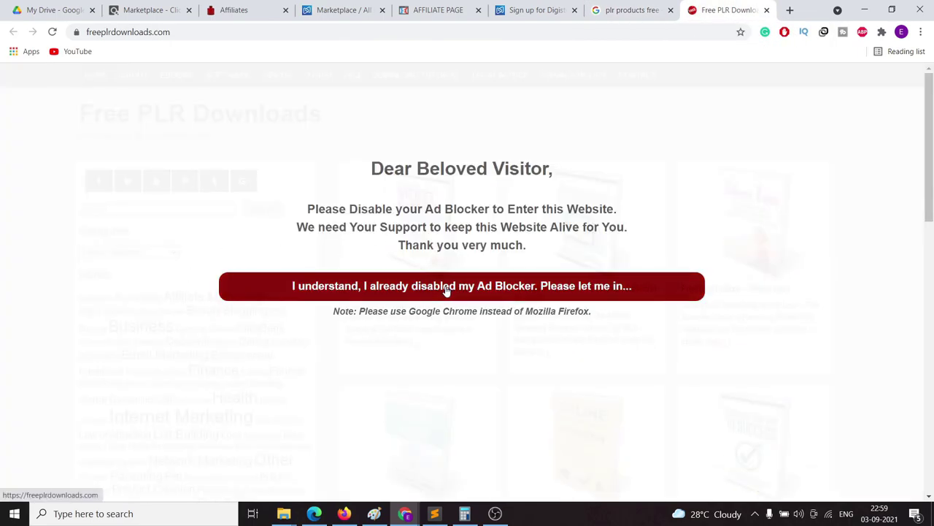
click(427, 289)
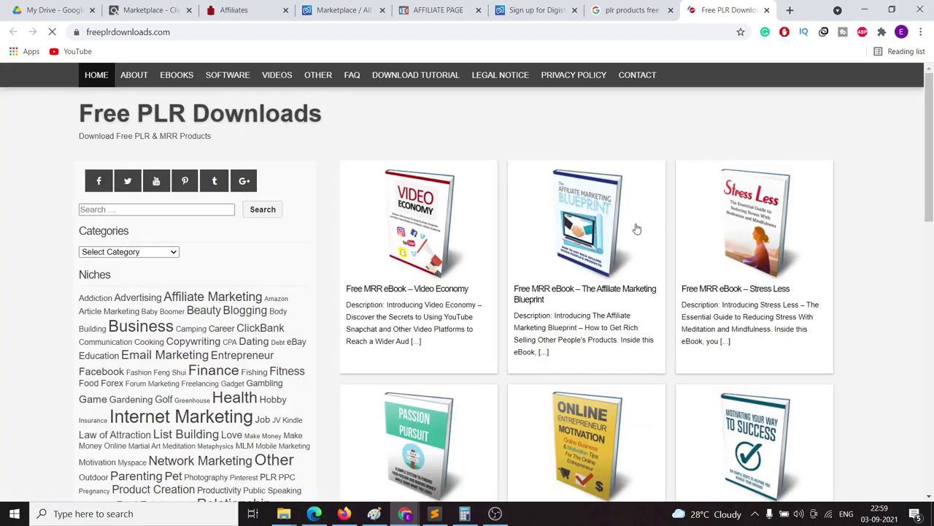
Step: Open the Video Economy eBook page and turn off both Adblock Plus and AdBlock for the site
click(423, 219)
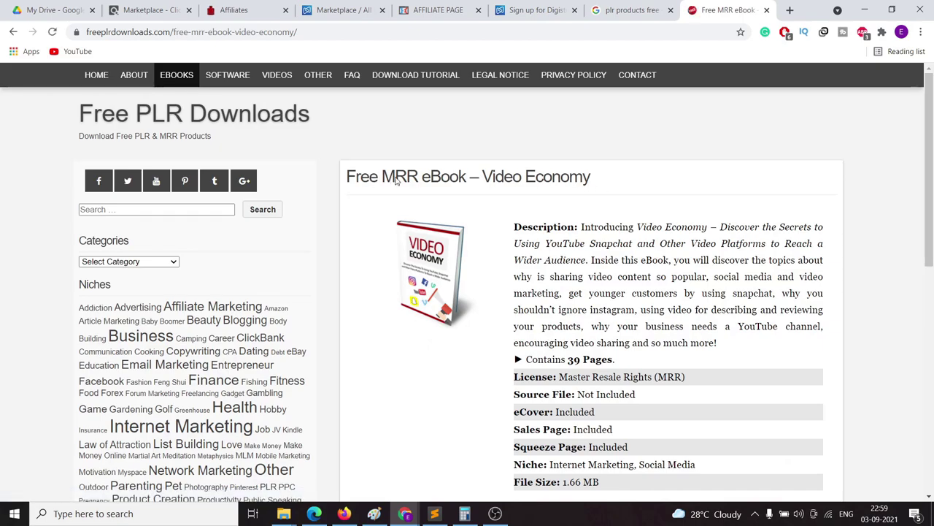
scroll(435, 183, down, 1)
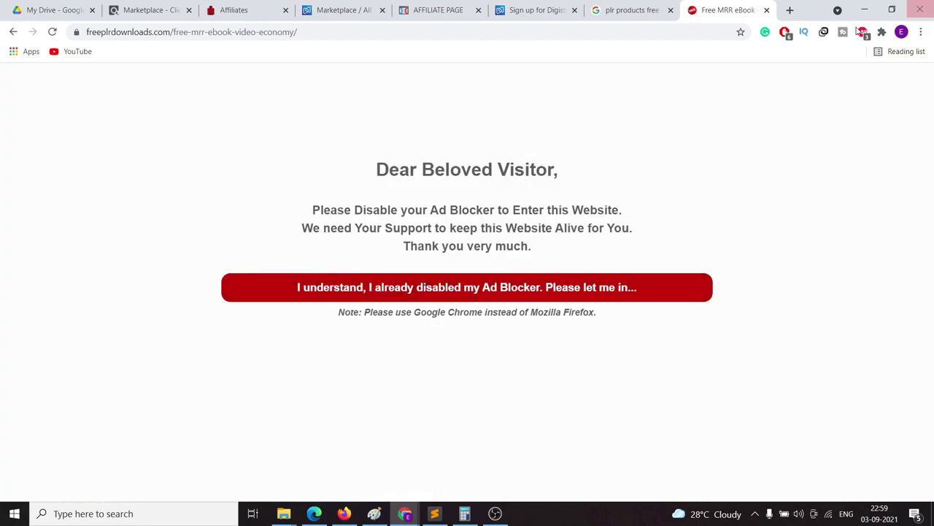
click(862, 33)
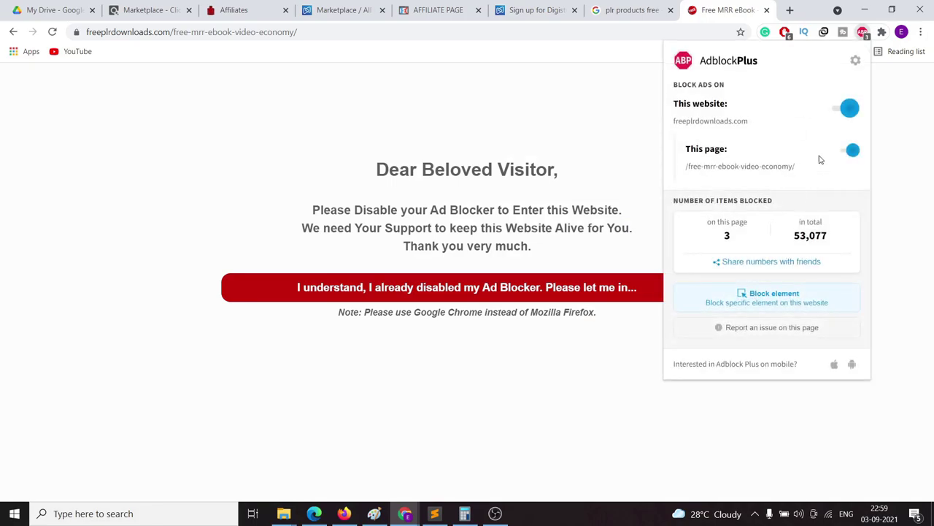
click(847, 110)
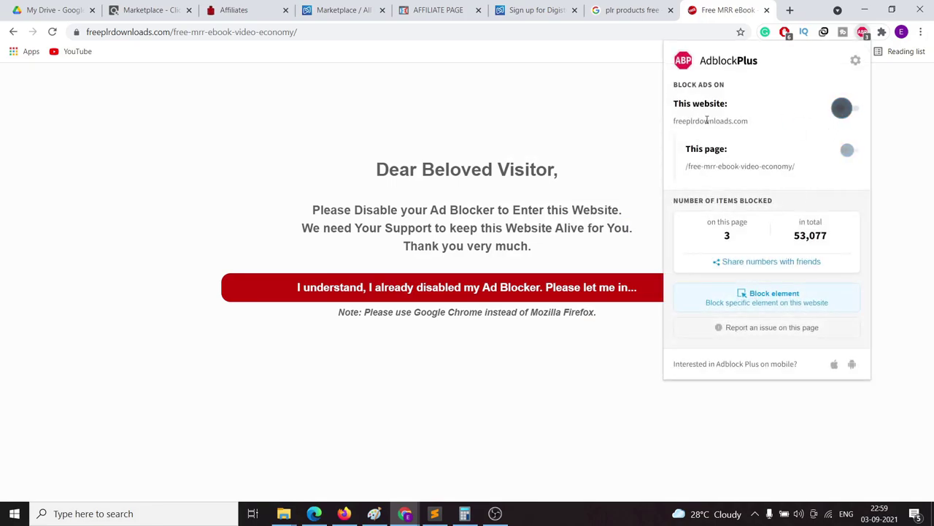
click(765, 271)
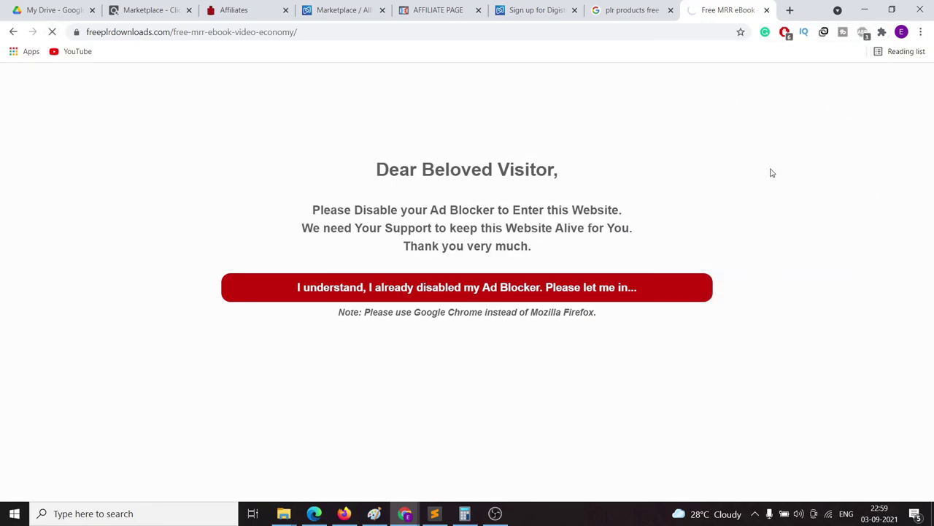
scroll(578, 317, down, 4)
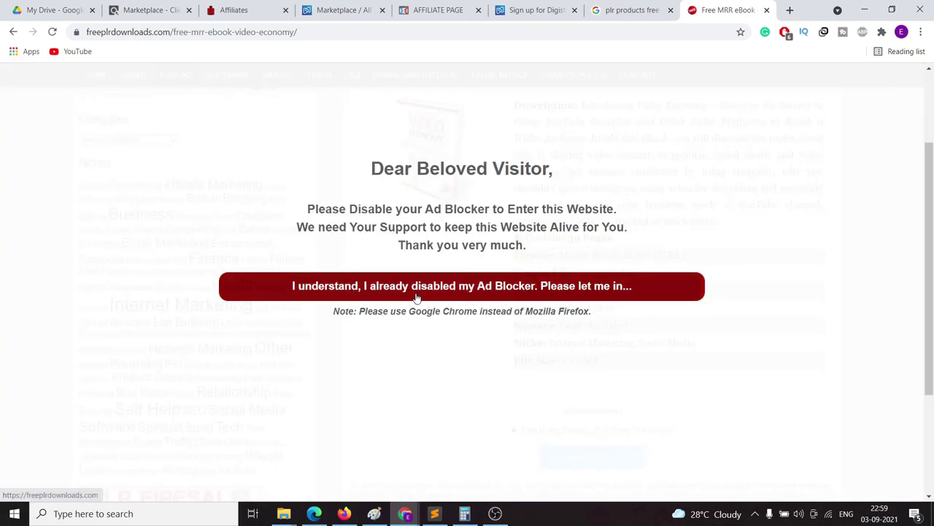
click(415, 296)
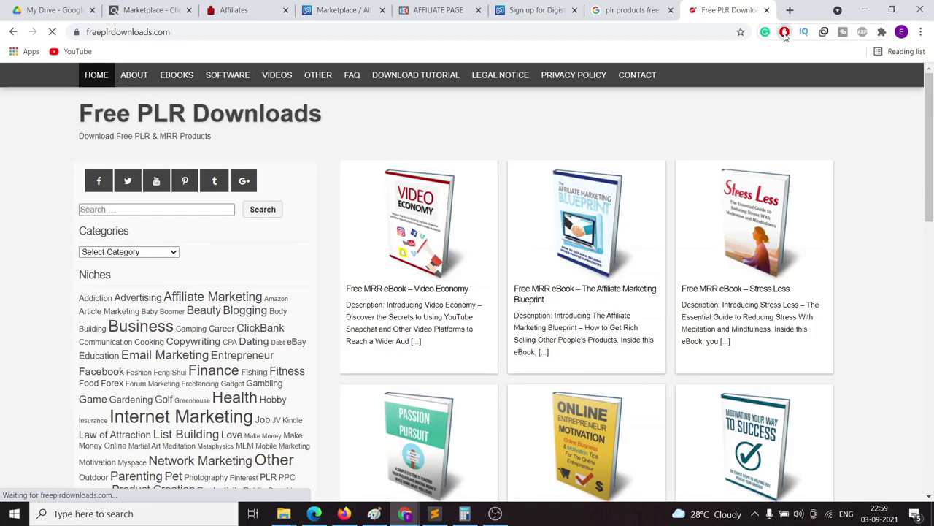
click(784, 32)
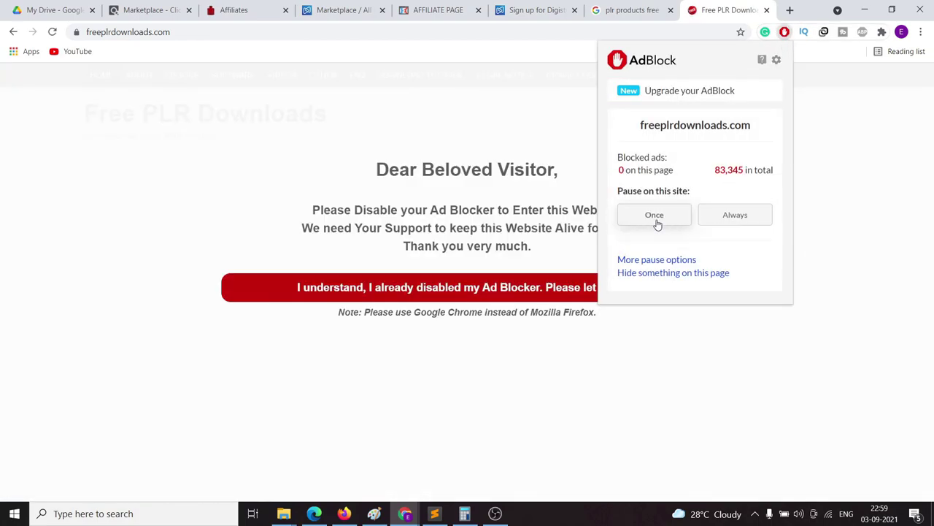
click(649, 213)
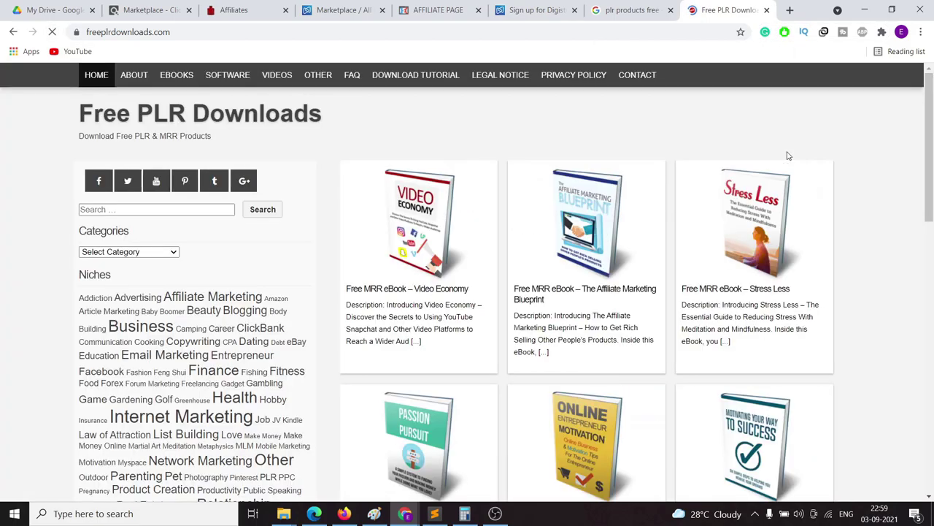
Step: Open The Affiliate Marketing Blueprint eBook page and scroll down to its DOWNLOAD section
scroll(823, 261, down, 4)
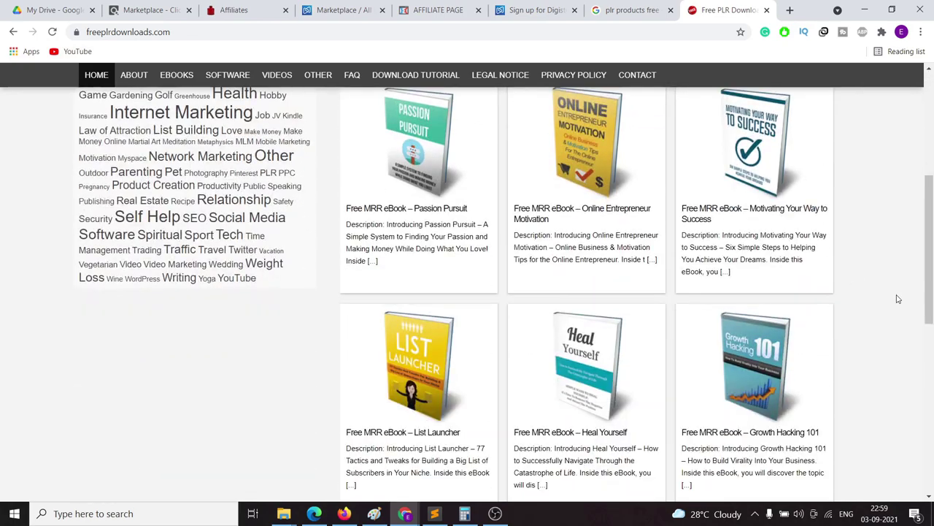
scroll(898, 298, up, 4)
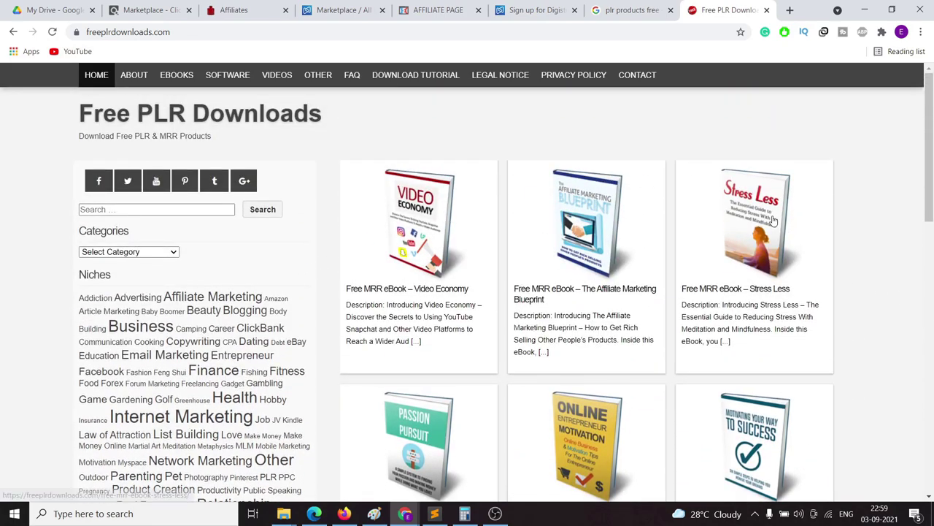
scroll(592, 269, down, 2)
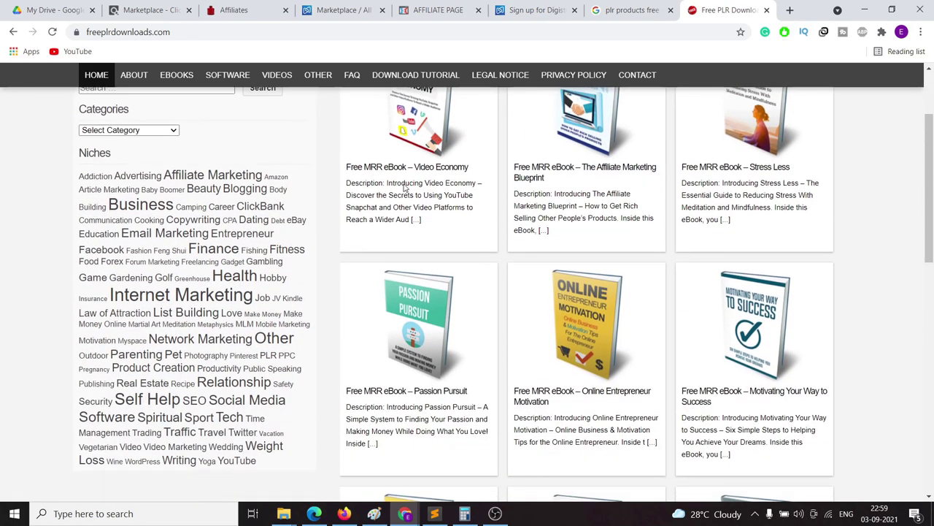
scroll(467, 264, down, 3)
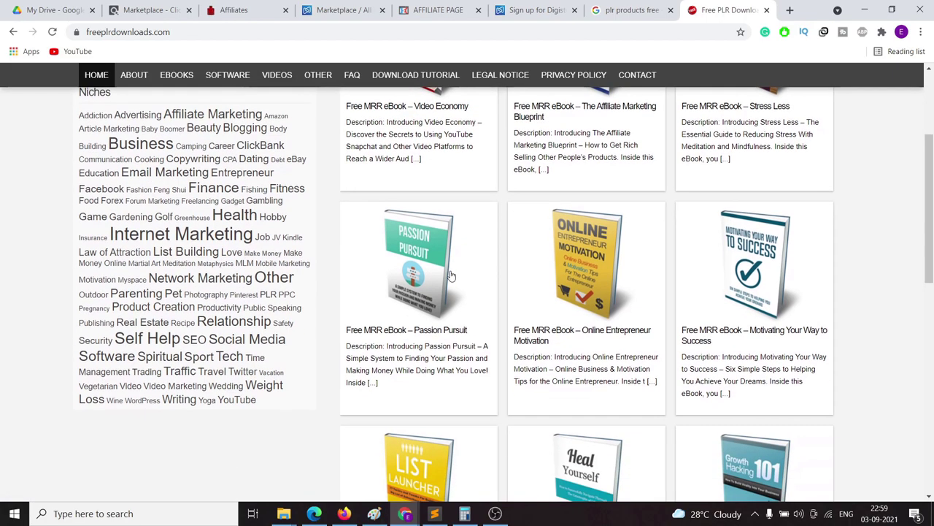
scroll(451, 291, down, 3)
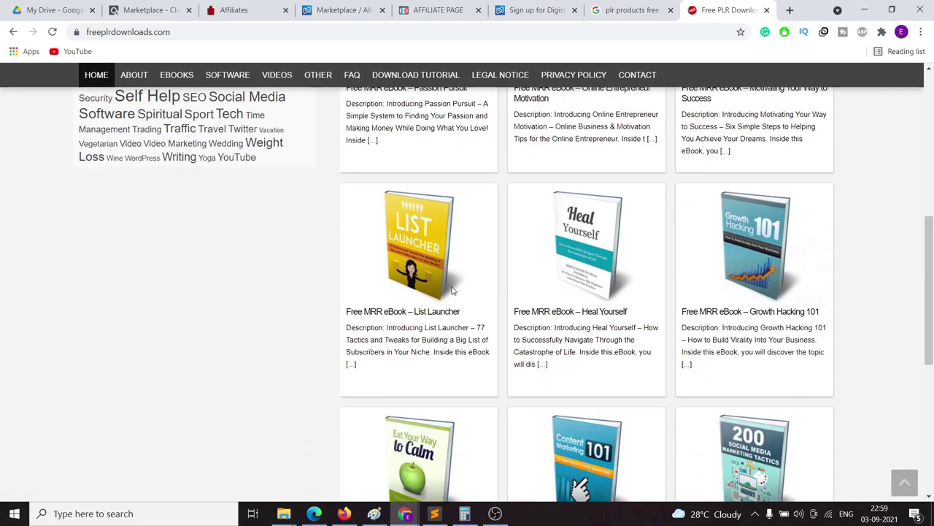
scroll(443, 329, up, 5)
click(571, 238)
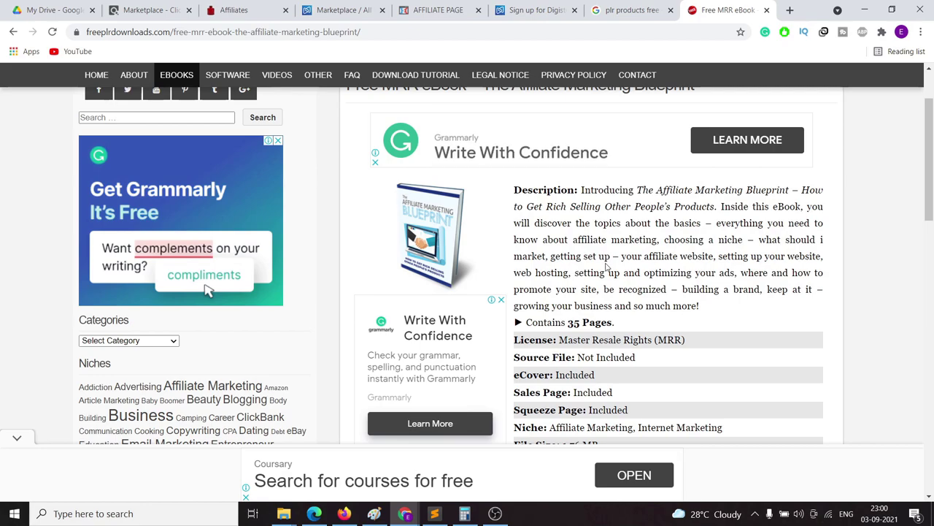
scroll(511, 267, up, 1)
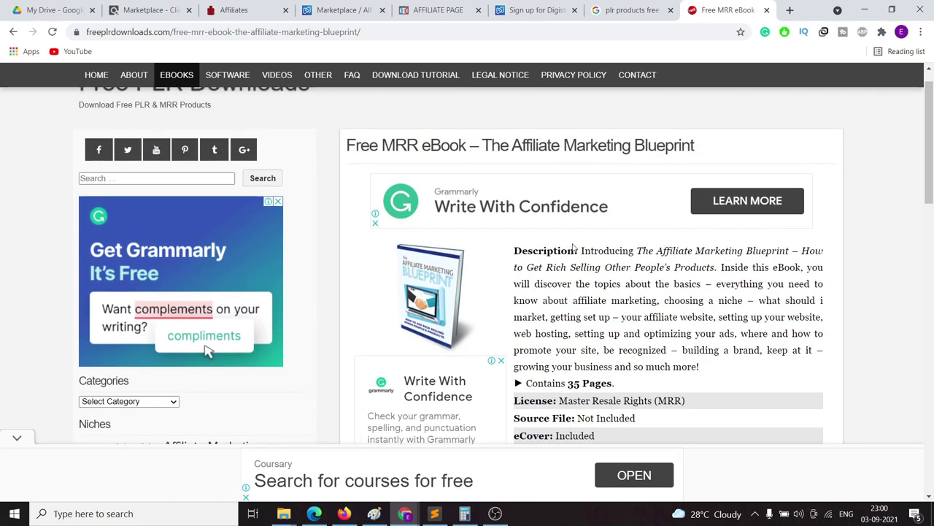
scroll(575, 250, down, 2)
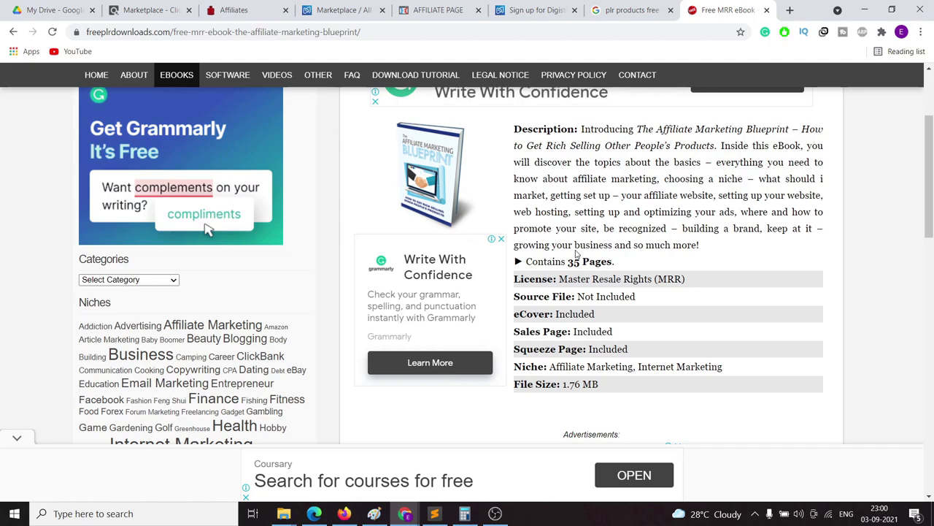
scroll(677, 267, down, 1)
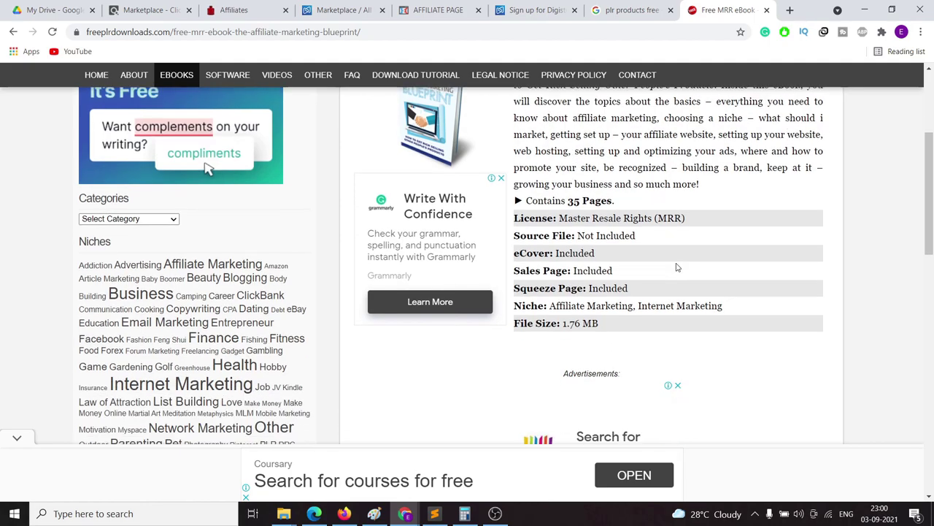
scroll(676, 268, down, 3)
scroll(764, 269, down, 3)
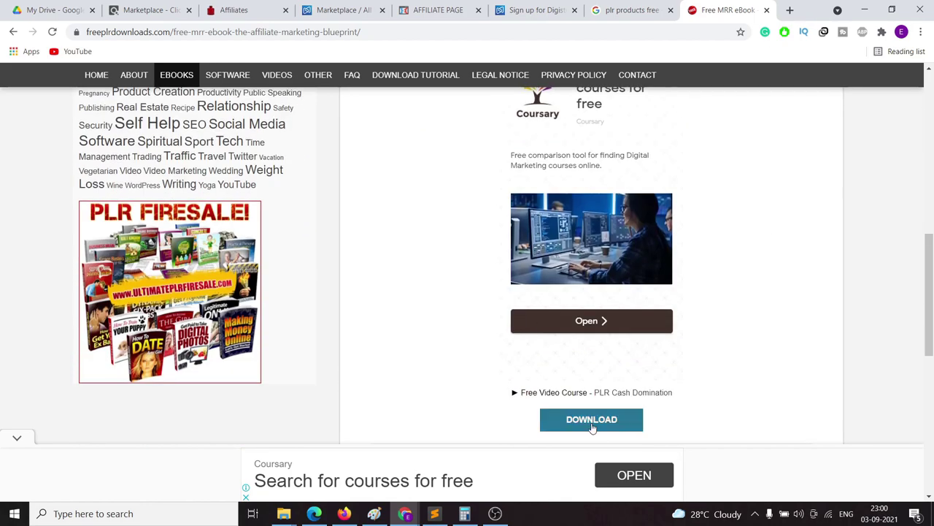
scroll(569, 402, down, 1)
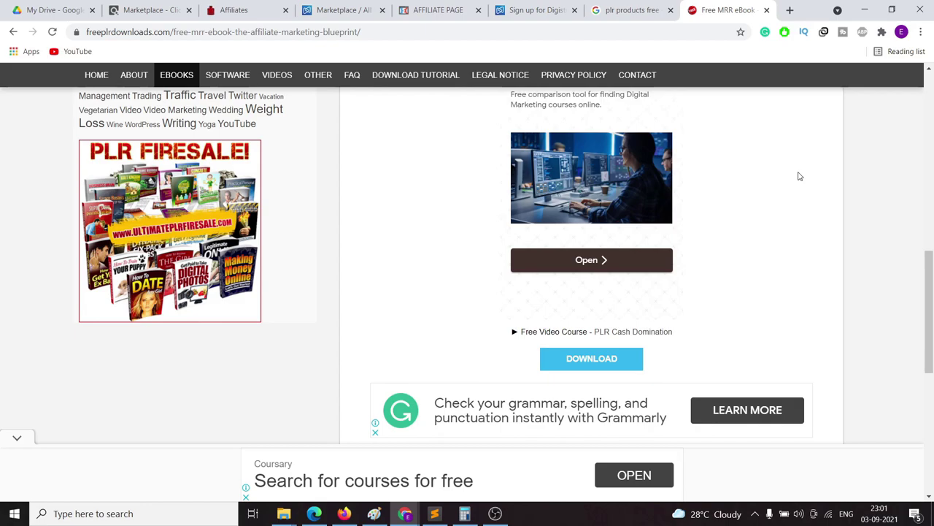
Step: On the Okinawa affiliate page, keep Default VSL as the hoplink landing page and scroll to the top
click(225, 9)
scroll(415, 271, down, 10)
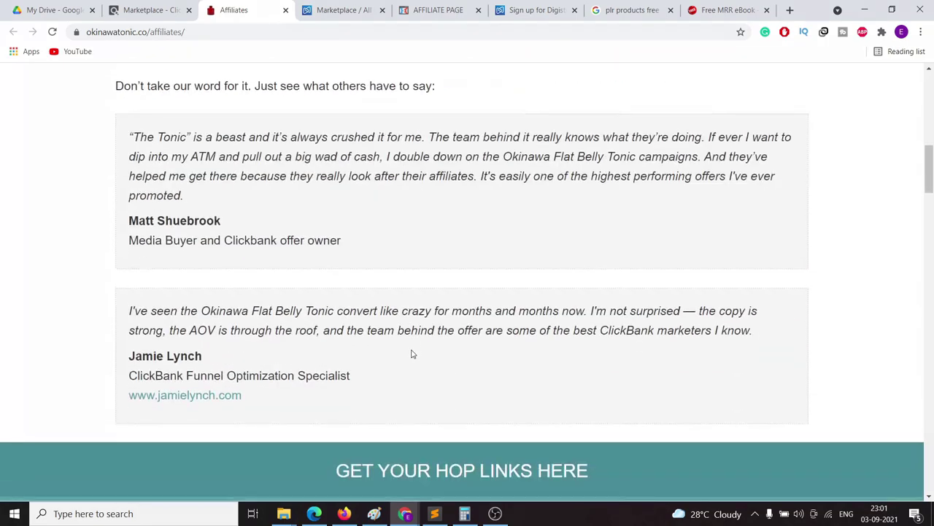
scroll(424, 375, up, 10)
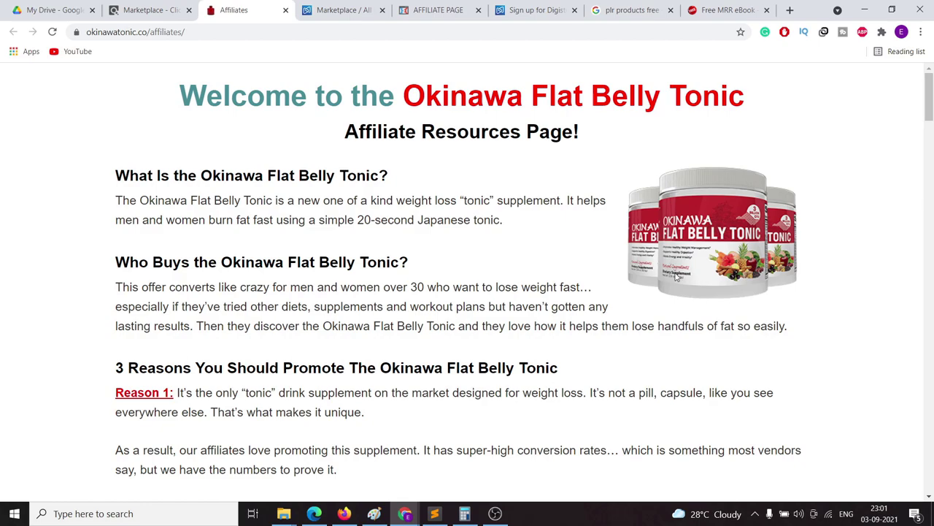
scroll(536, 158, down, 10)
scroll(366, 202, down, 6)
scroll(367, 202, down, 5)
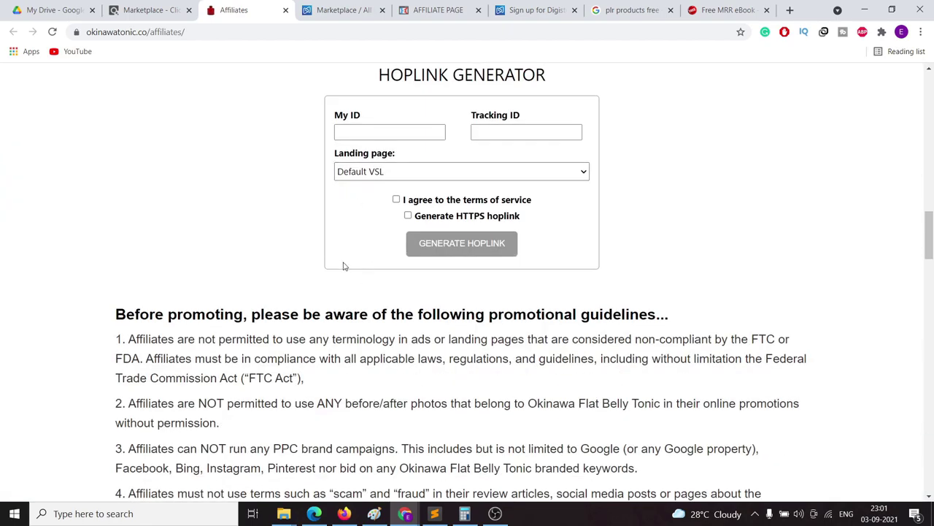
click(377, 174)
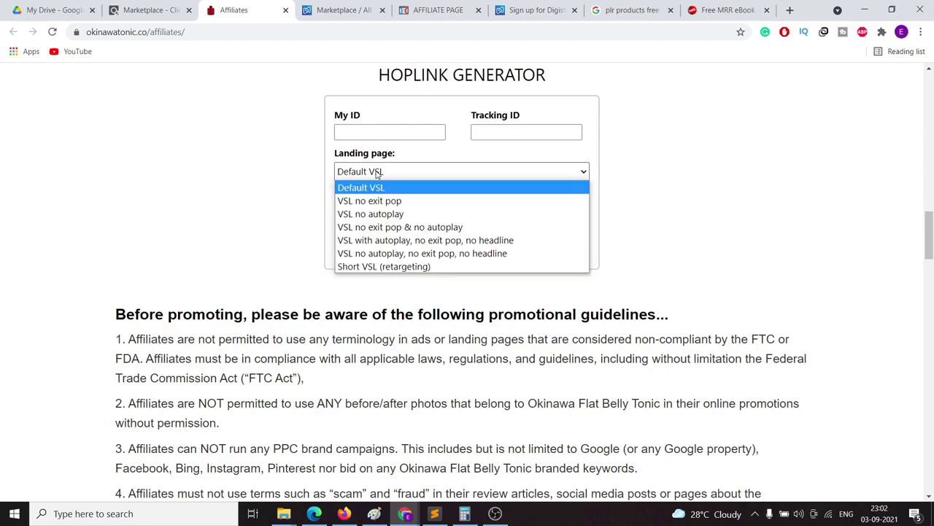
click(377, 174)
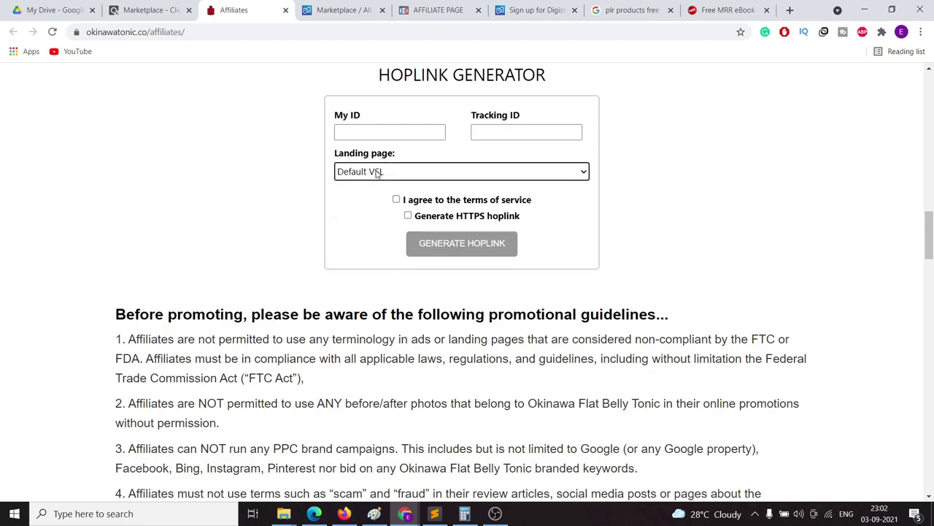
scroll(202, 314, up, 10)
scroll(255, 212, up, 5)
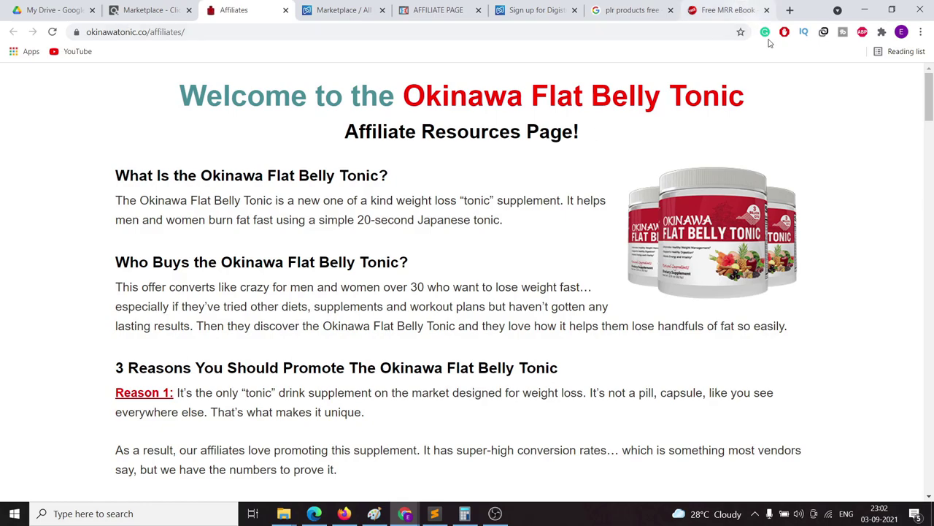
Step: In a new tab, search YouTube for bestgeekyreviews and open the Okinawa flat belly tonic review
click(788, 9)
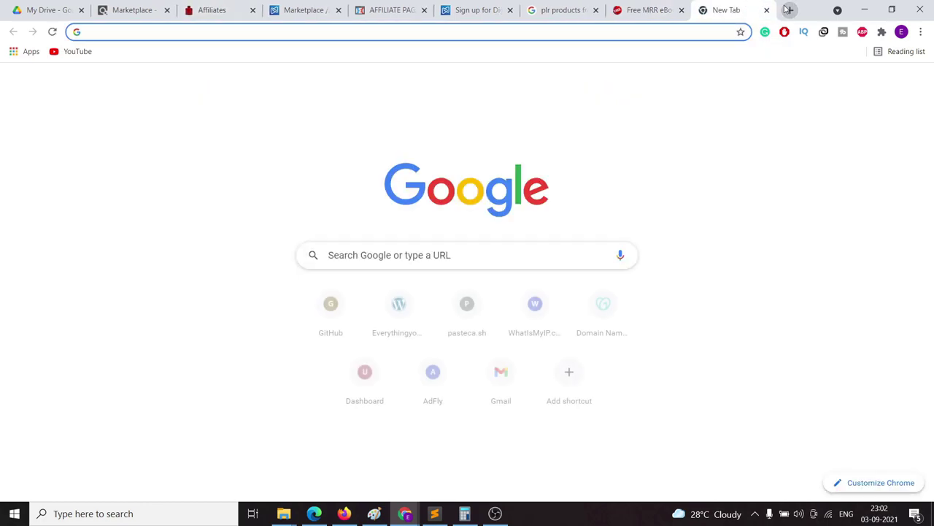
text(youtub)
key(Return)
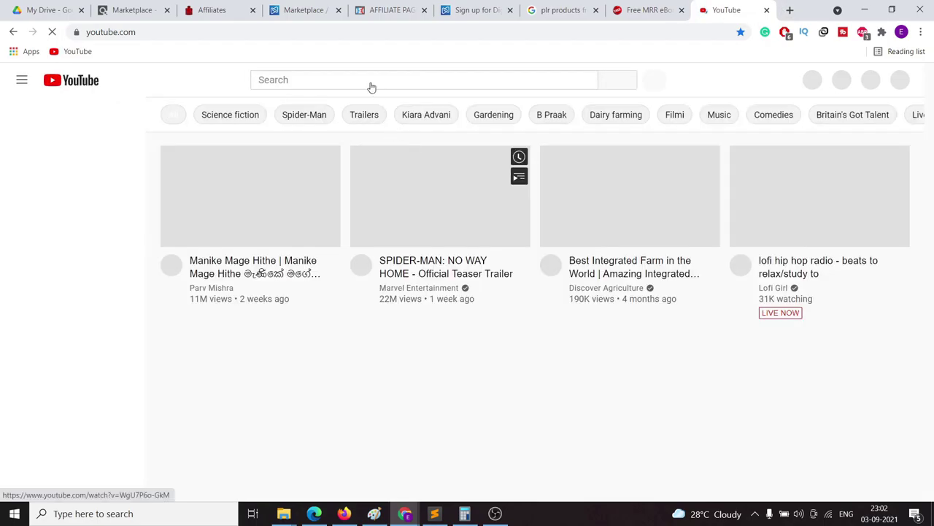
click(369, 82)
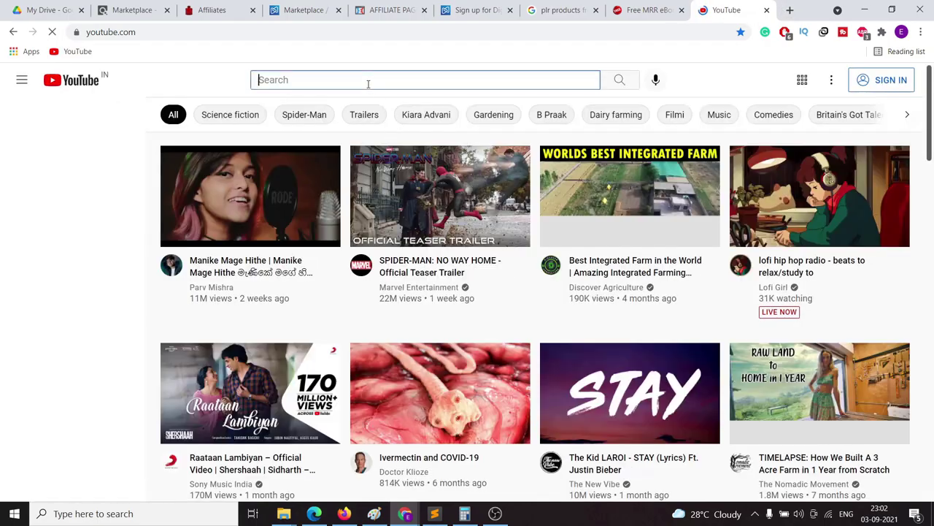
text(best)
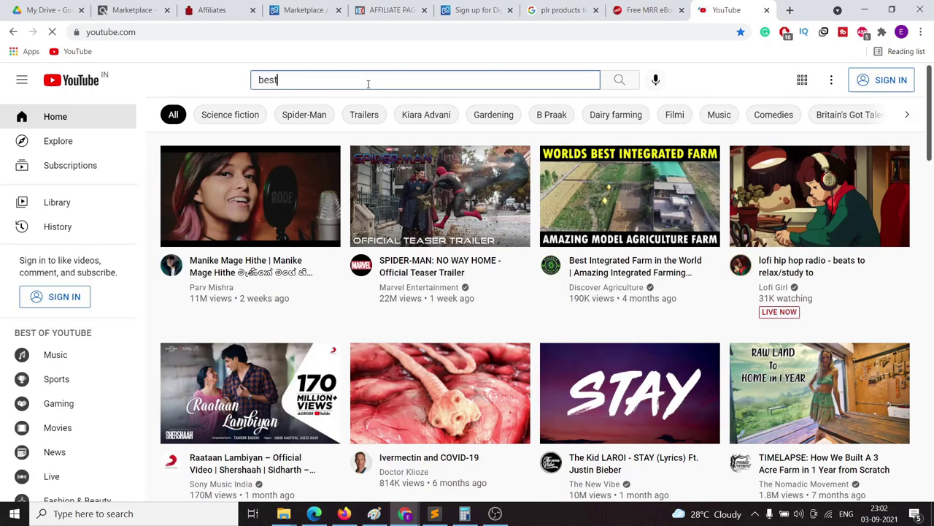
text(geekyreviews)
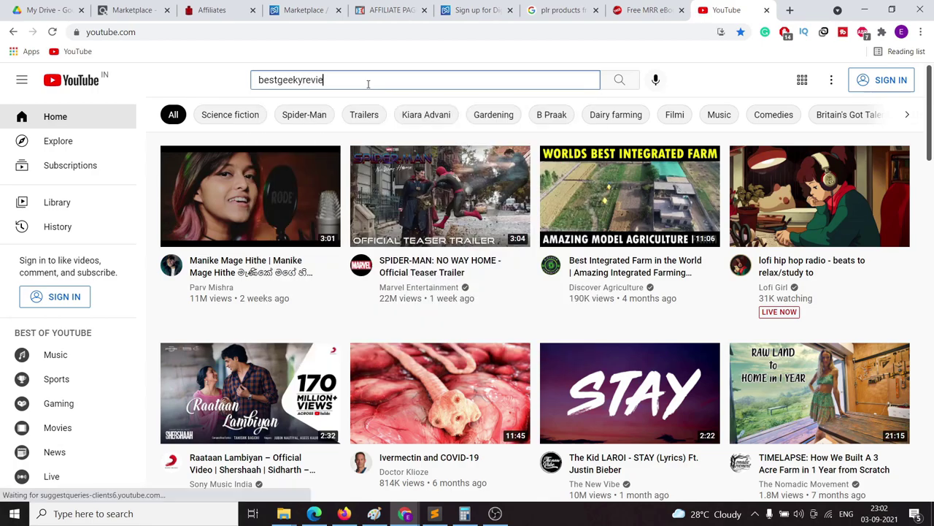
key(Return)
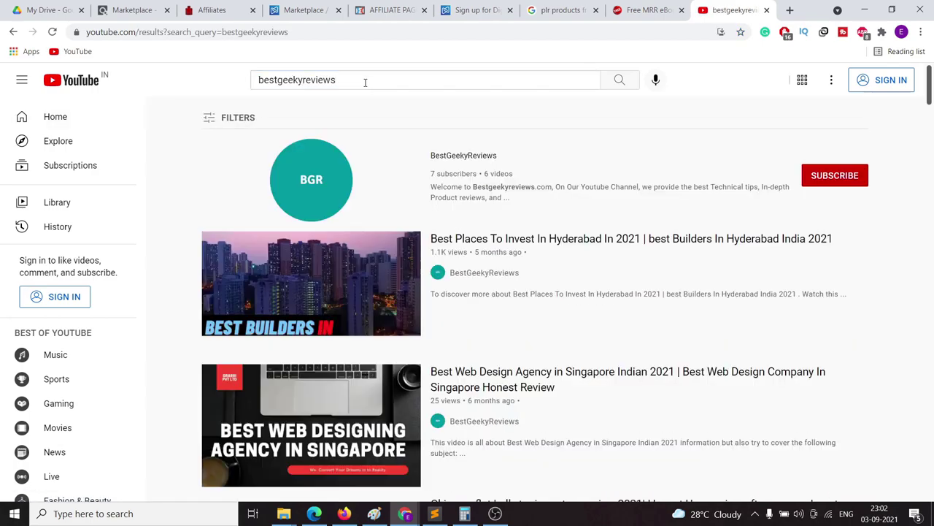
scroll(642, 250, down, 3)
scroll(641, 250, down, 3)
scroll(640, 258, up, 2)
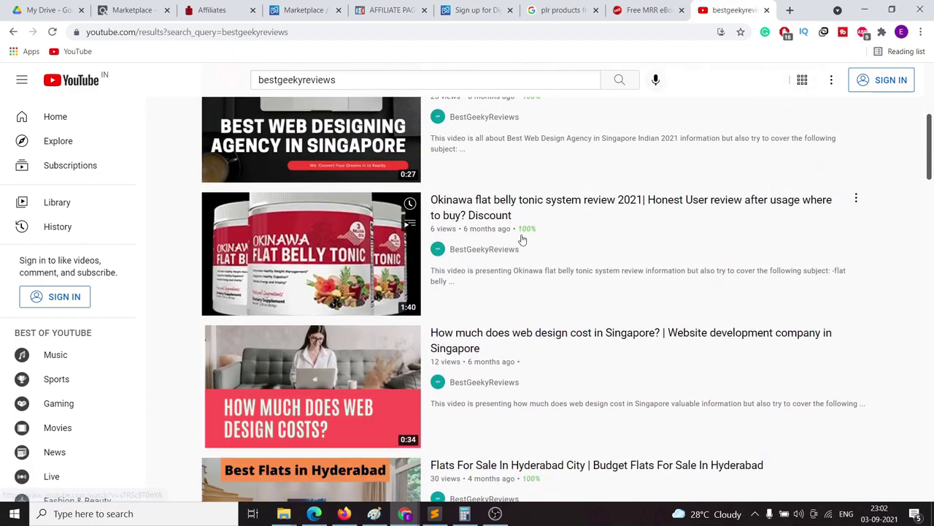
click(464, 204)
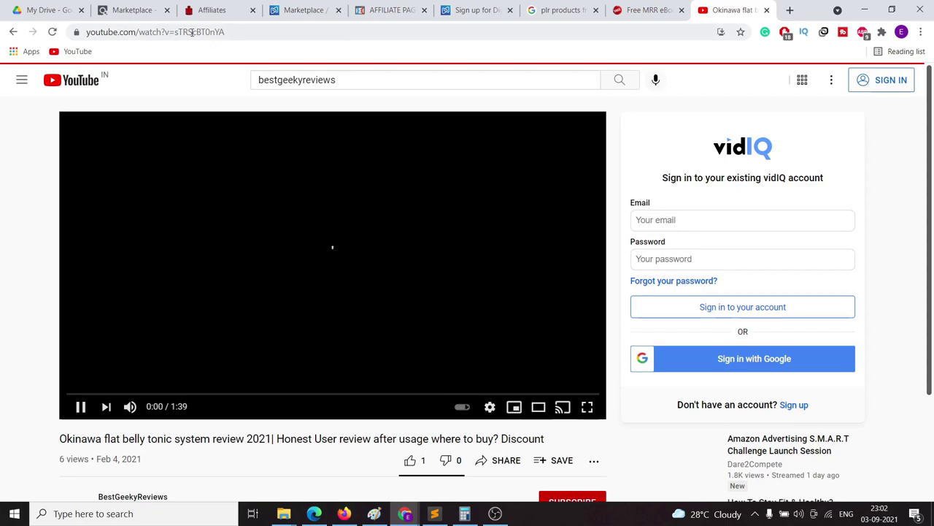
Step: Copy the video's link from the address bar, skip ahead to 0:05 and mute it
click(192, 32)
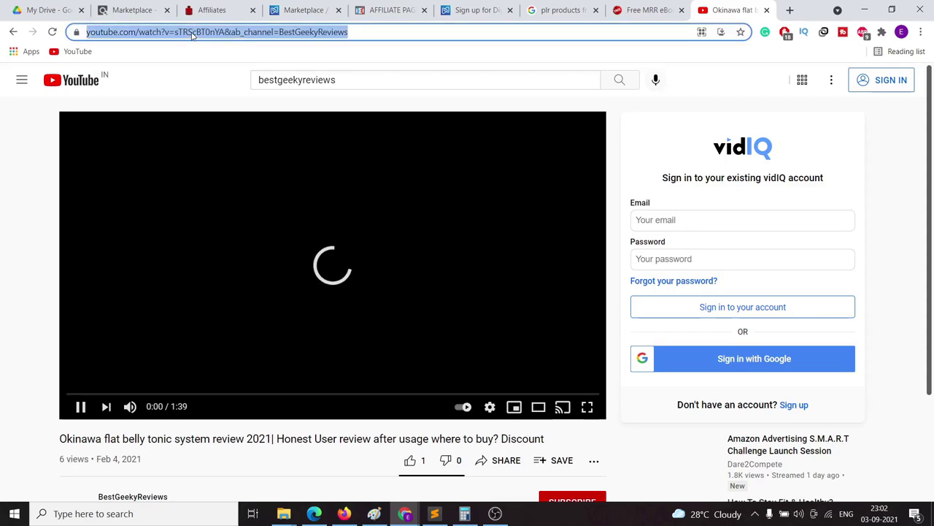
right_click(192, 32)
click(221, 98)
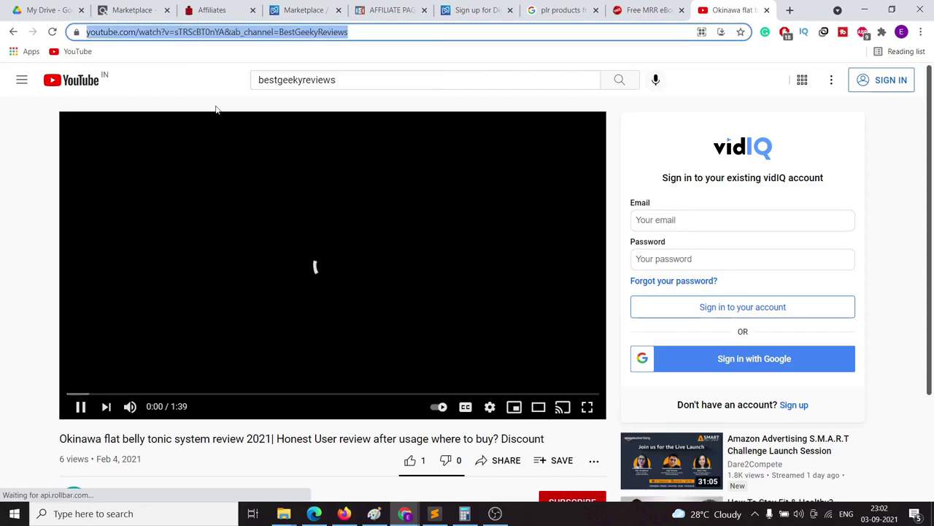
click(98, 395)
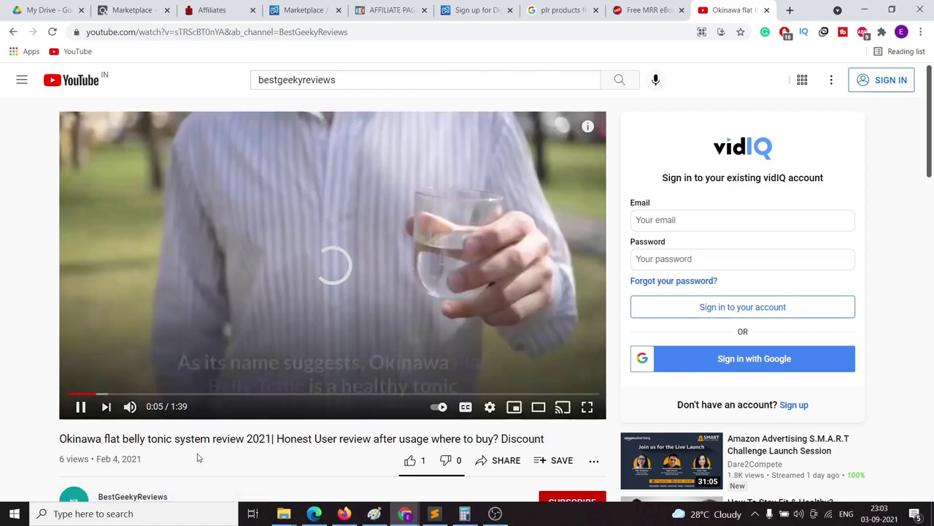
click(130, 407)
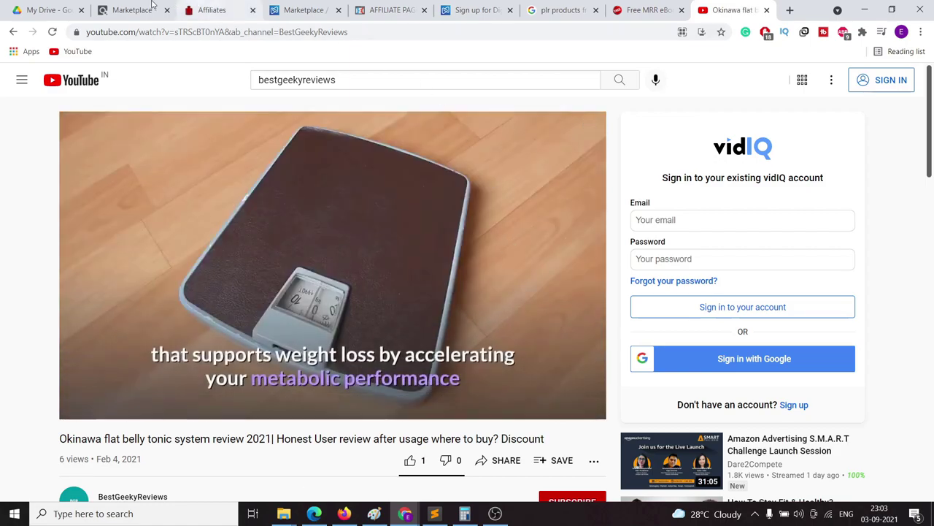
Step: Look over the ClickBank, Digistore24 and Okinawa affiliates pages, selecting the product description paragraphs
click(131, 11)
click(303, 11)
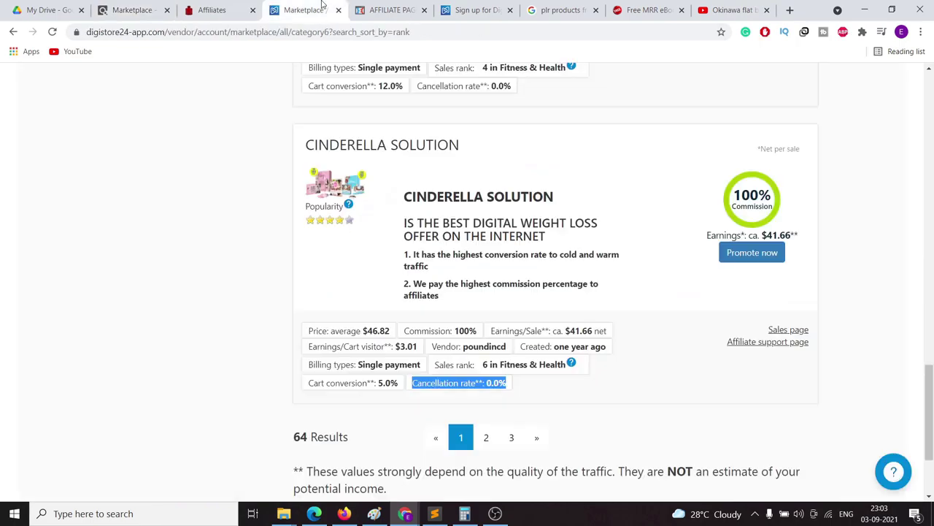
click(219, 10)
drag(111, 178, 520, 325)
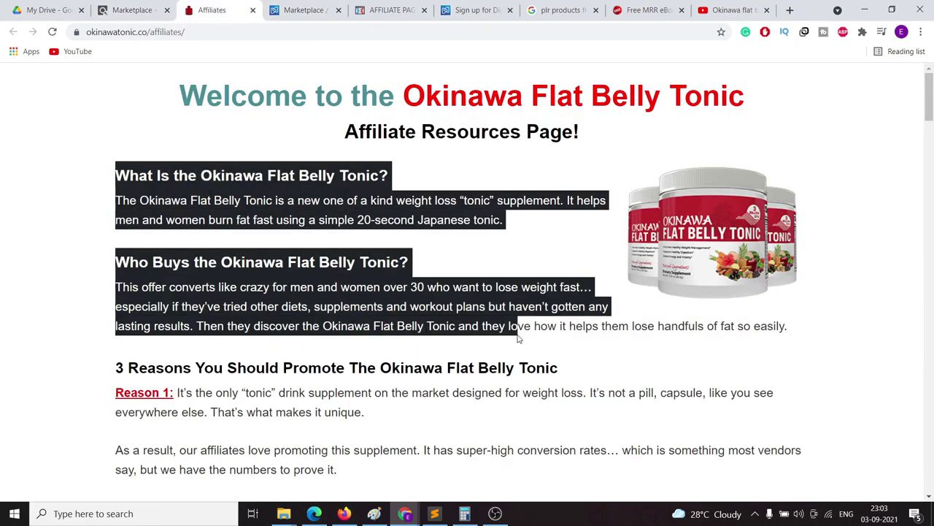
scroll(494, 316, down, 3)
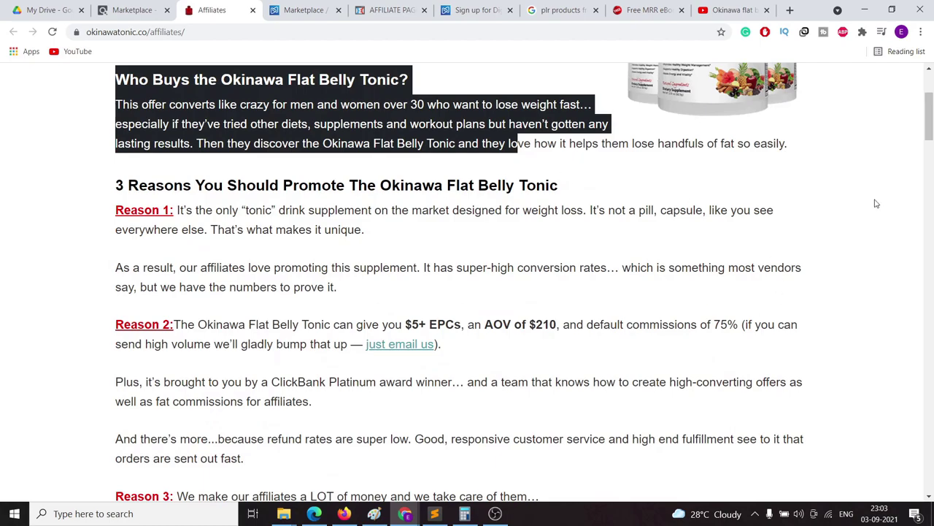
Step: Back on the Okinawa review video, copy its link again and pause it at 0:45
click(719, 10)
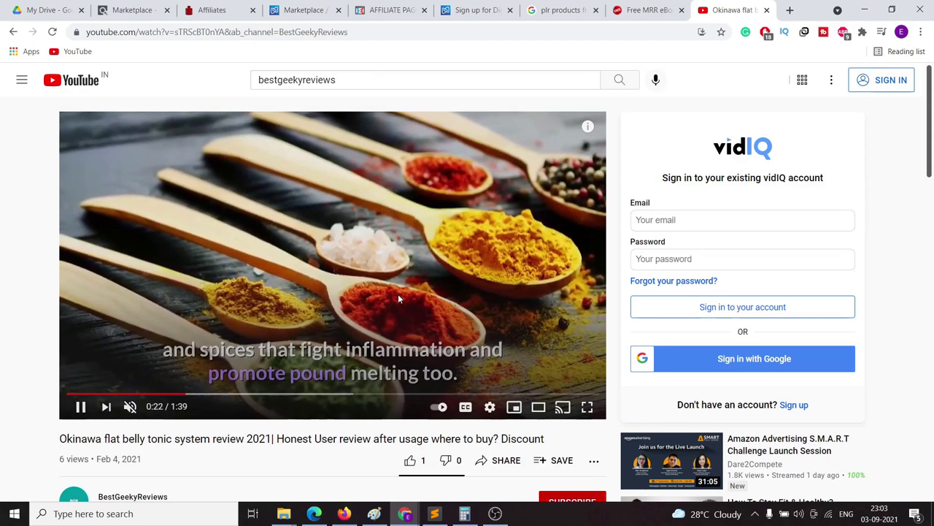
scroll(329, 309, down, 4)
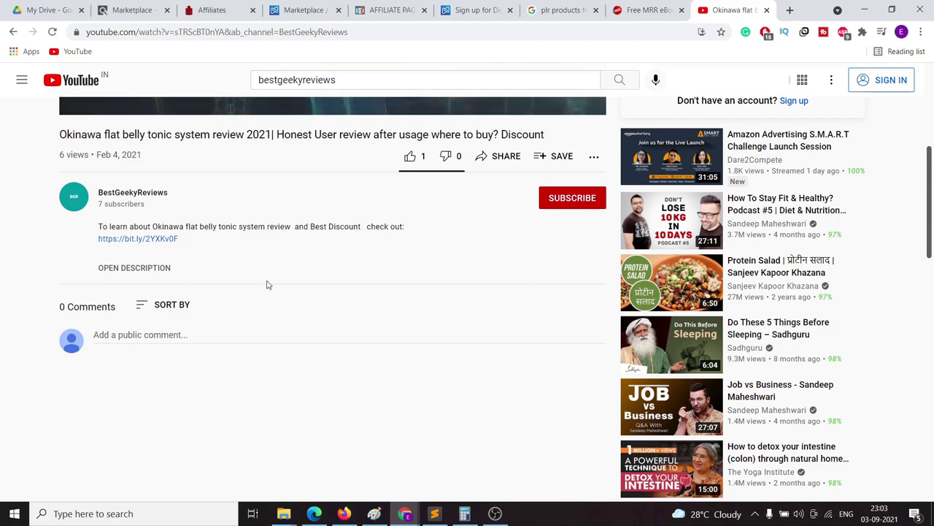
scroll(265, 282, up, 3)
scroll(347, 261, down, 5)
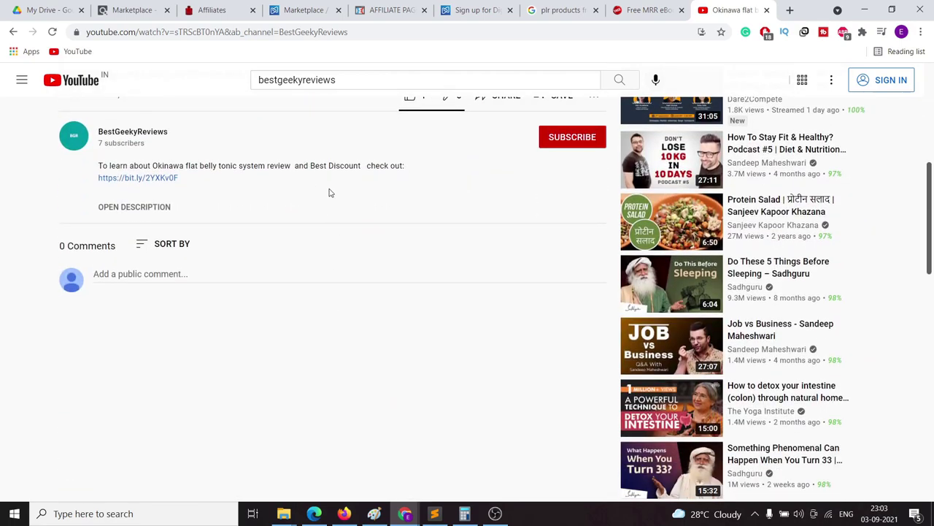
scroll(304, 198, up, 5)
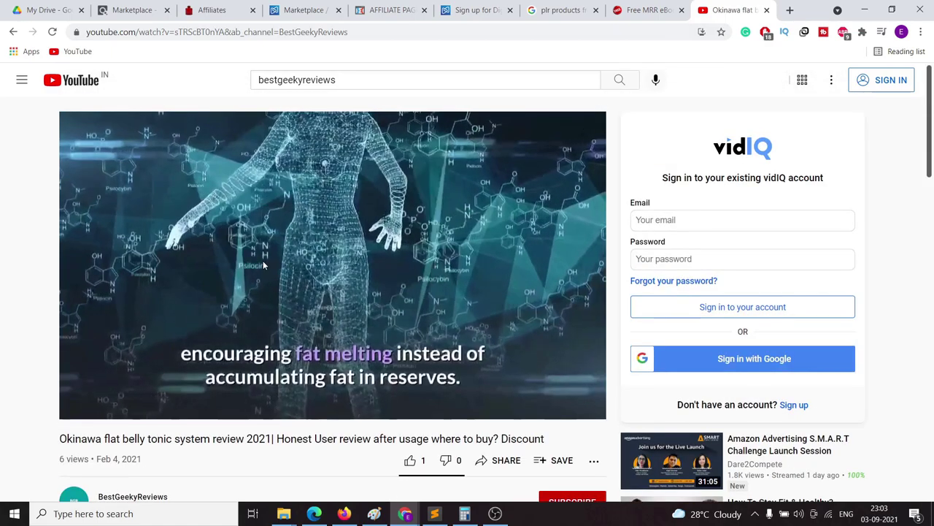
click(226, 31)
right_click(219, 32)
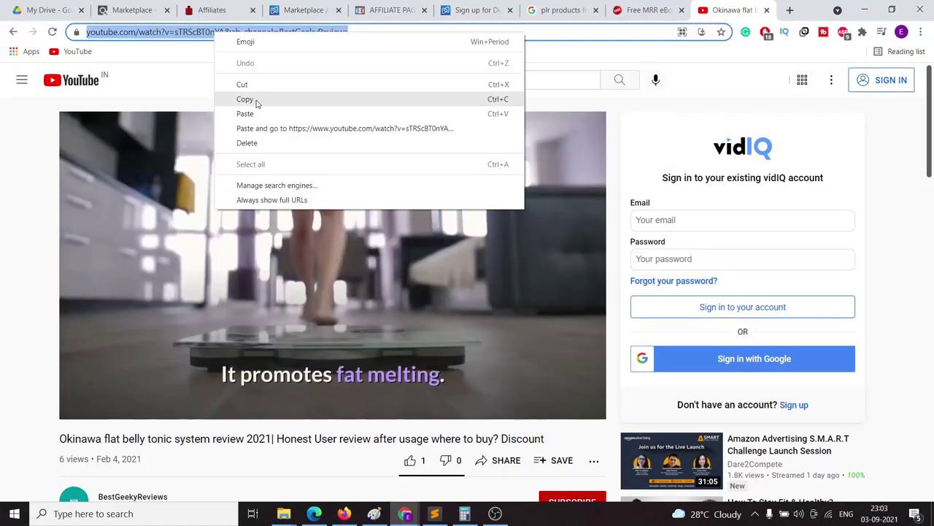
click(254, 101)
click(384, 255)
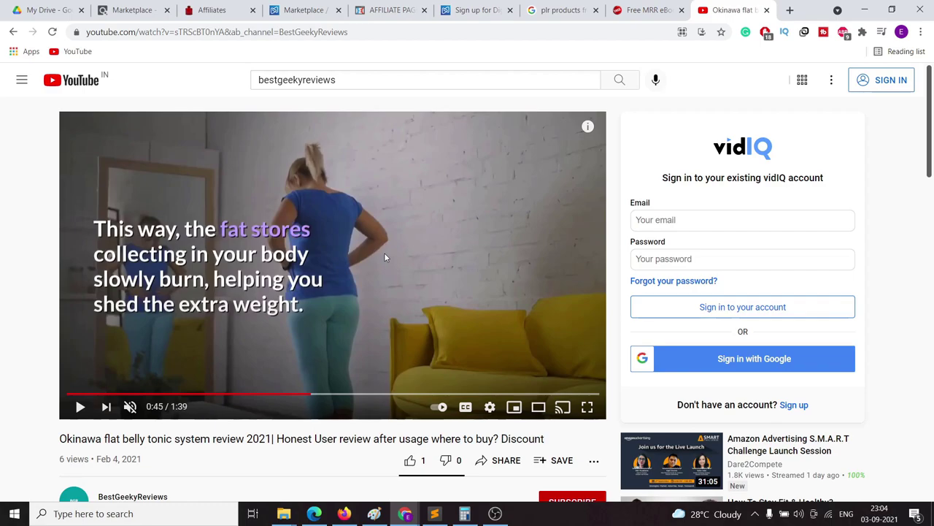
click(495, 513)
Step: Return to Keyword Planner and start discovering new keyword ideas
click(846, 422)
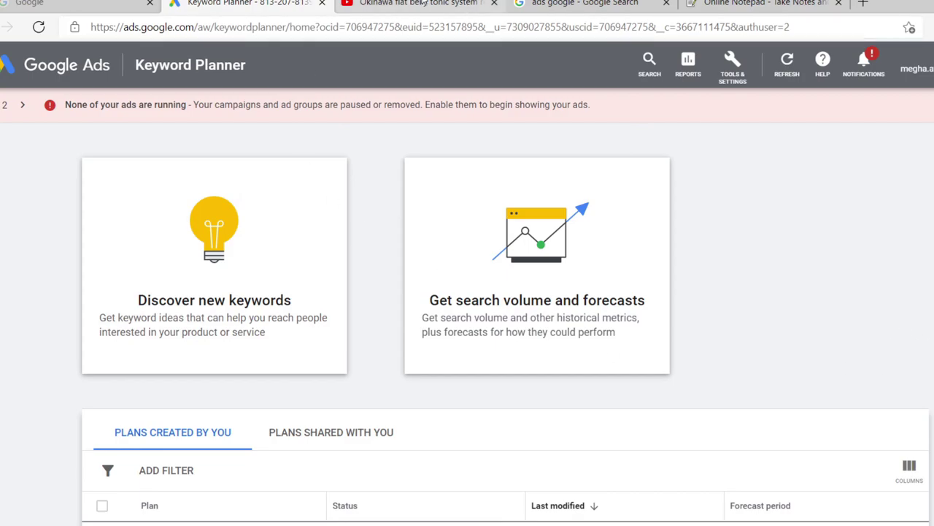
click(401, 5)
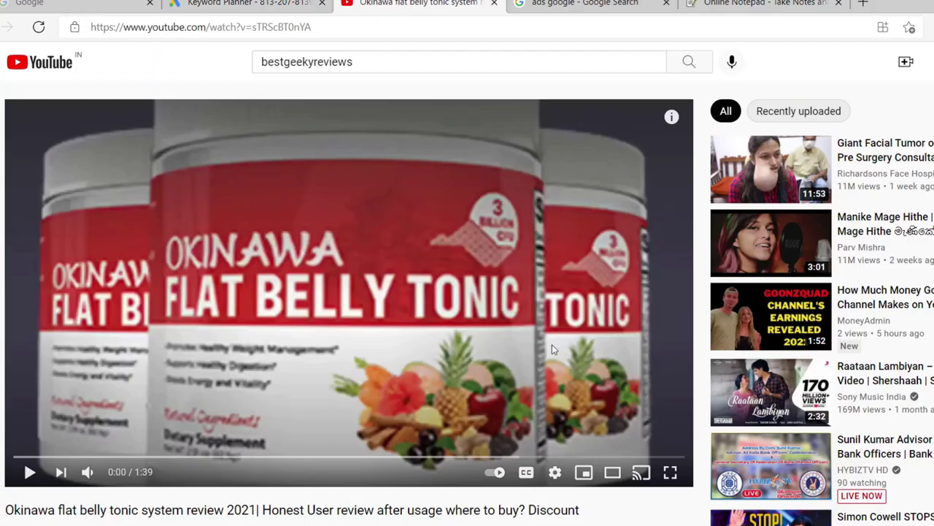
click(281, 5)
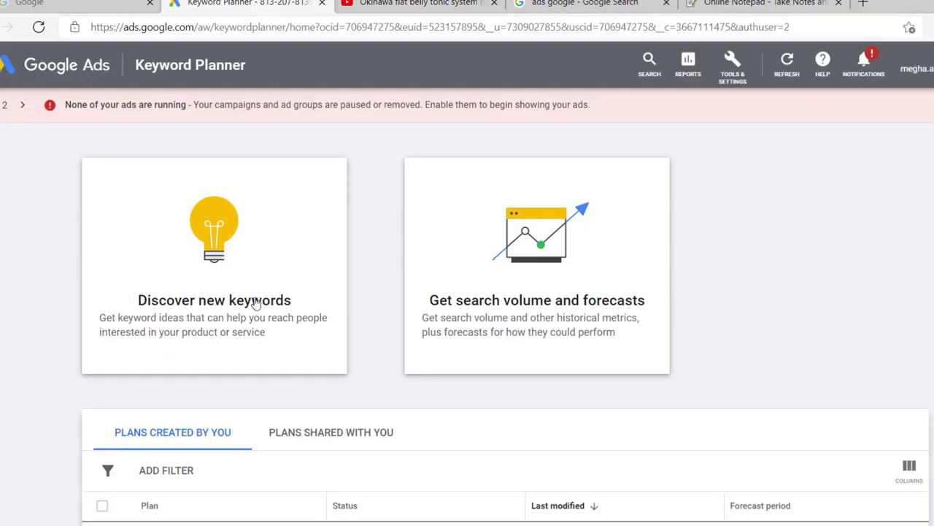
click(221, 250)
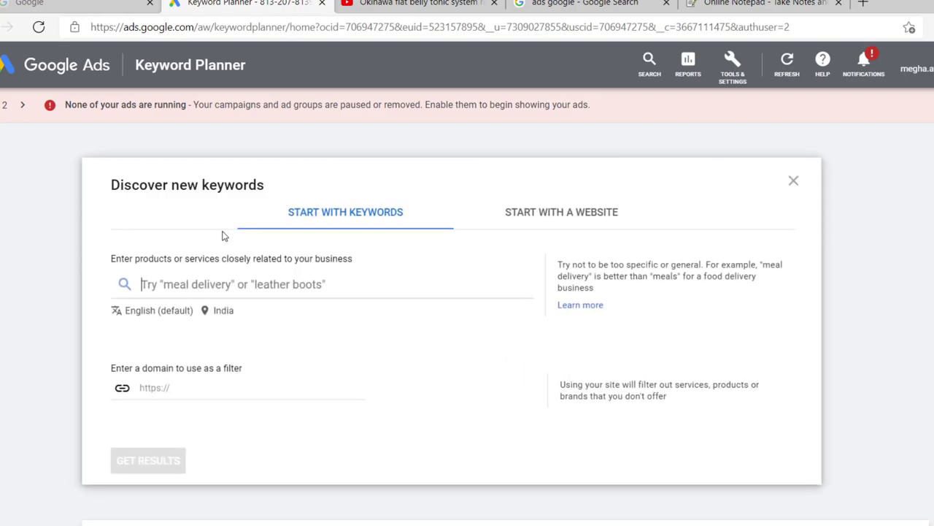
Step: Remove India from the target locations and search for a 'united' location instead
click(221, 319)
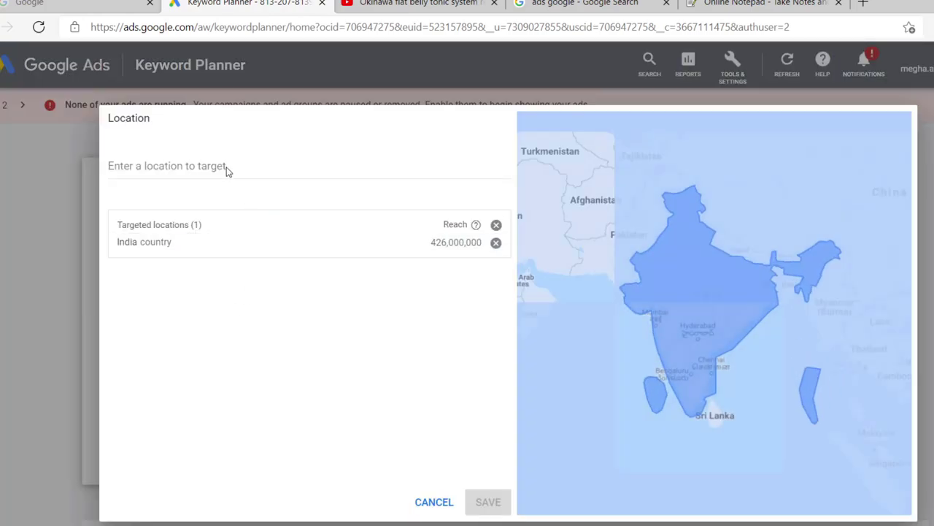
click(495, 242)
click(323, 162)
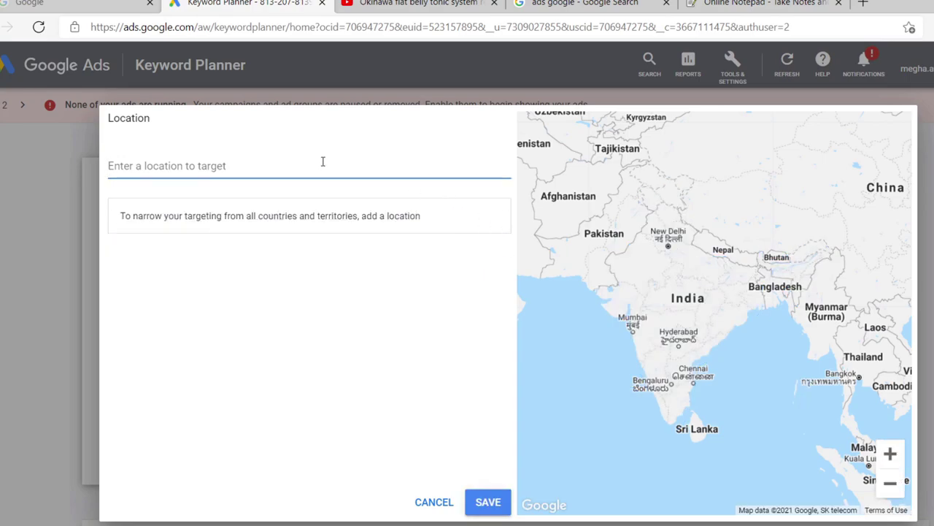
text(united)
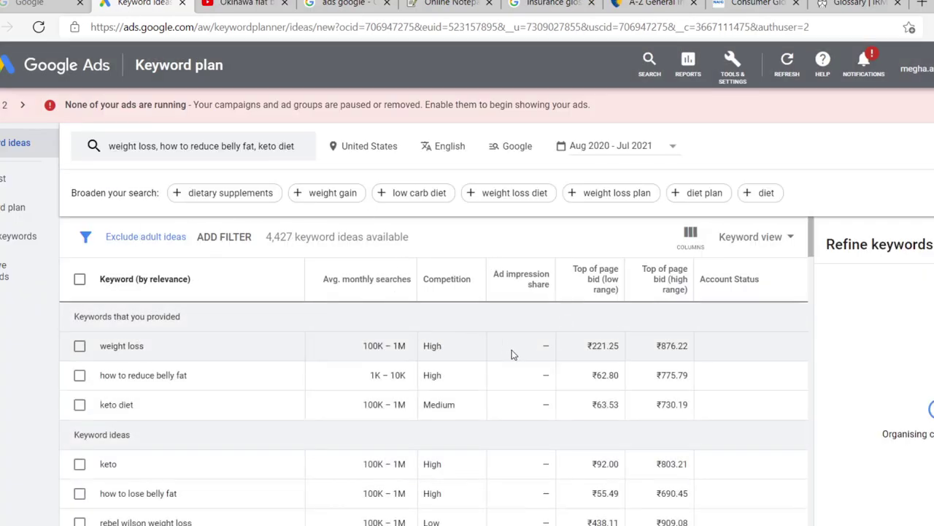
scroll(512, 354, down, 10)
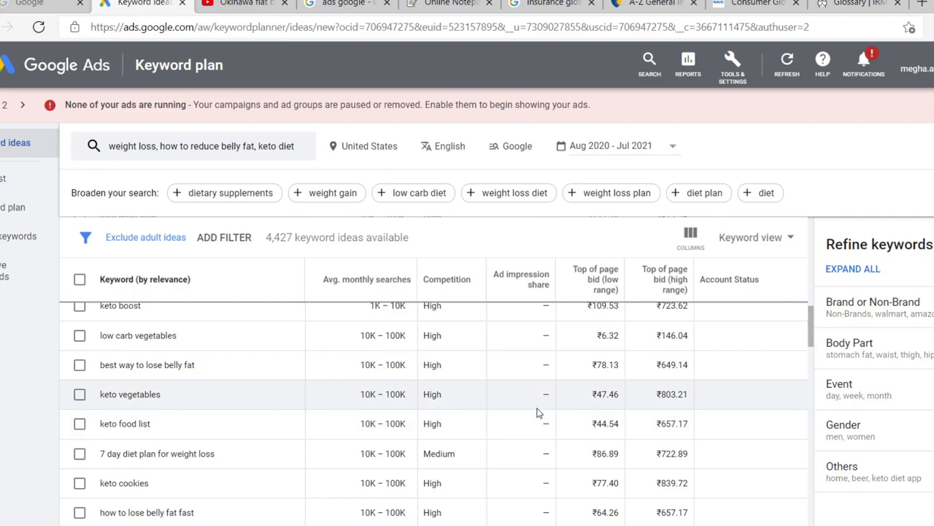
scroll(555, 405, up, 8)
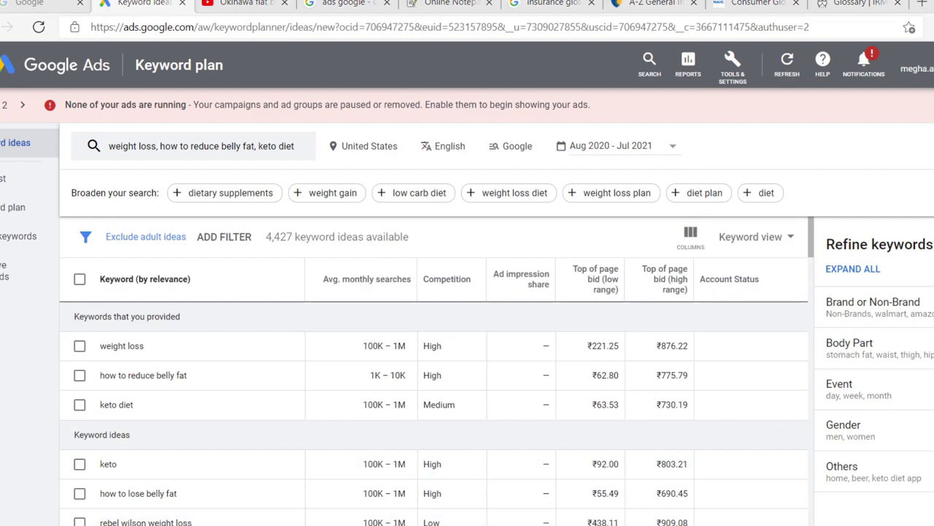
scroll(434, 408, down, 10)
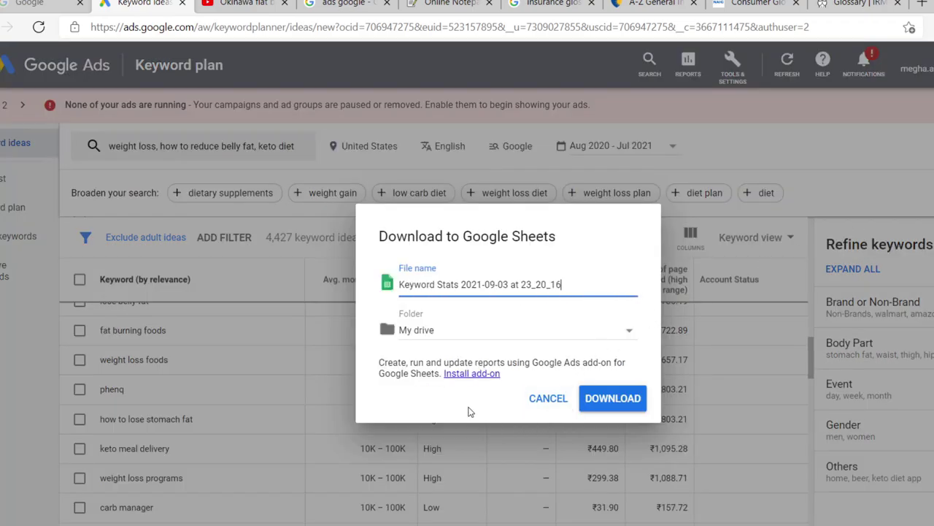
Step: Download the keyword ideas as the Google Sheets file 'Keyword Stats 2021-09-03 at 23_20_16'
click(605, 401)
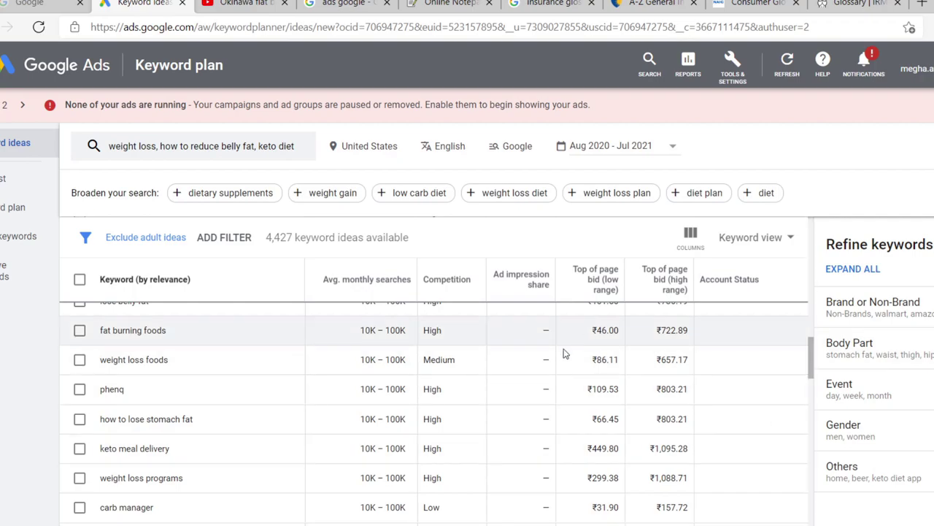
scroll(348, 463, down, 5)
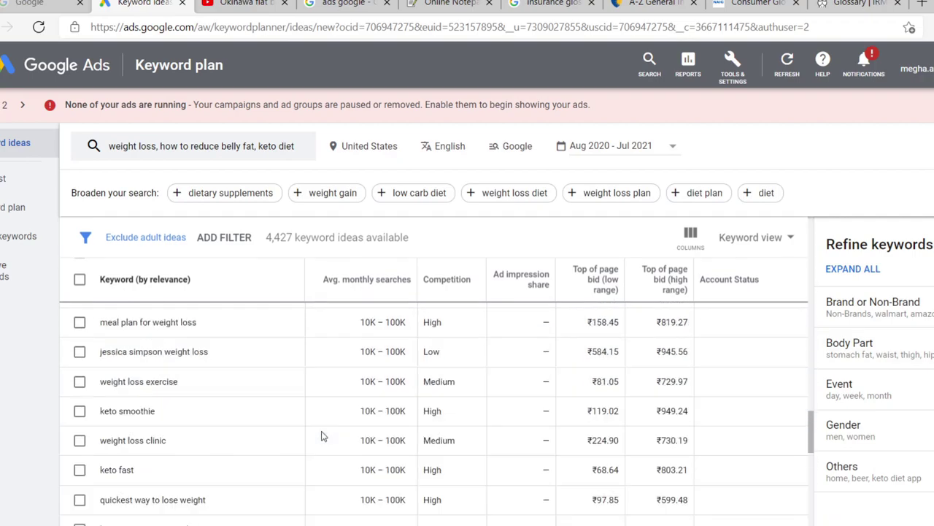
scroll(336, 452, down, 3)
scroll(328, 444, up, 6)
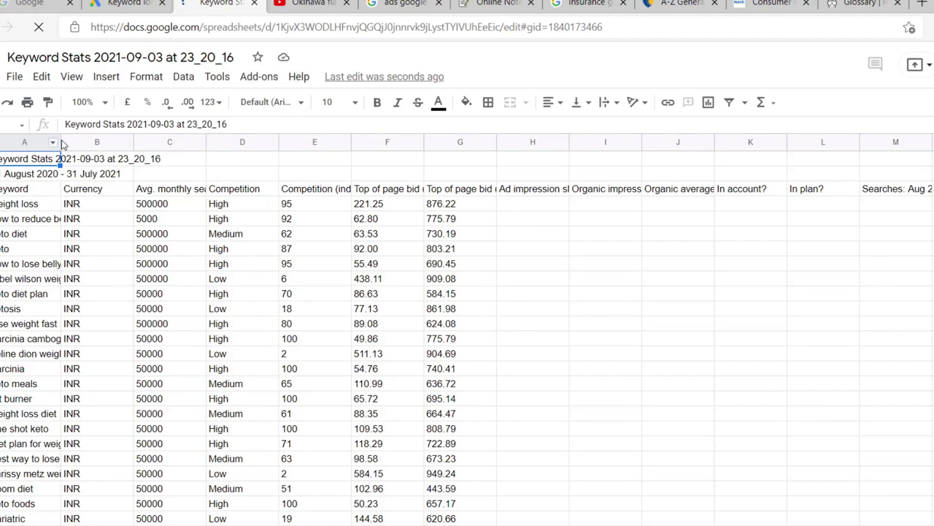
Step: Widen column A to show full keyword phrases, dismiss the status tip, and review the whole list
drag(61, 143, 216, 148)
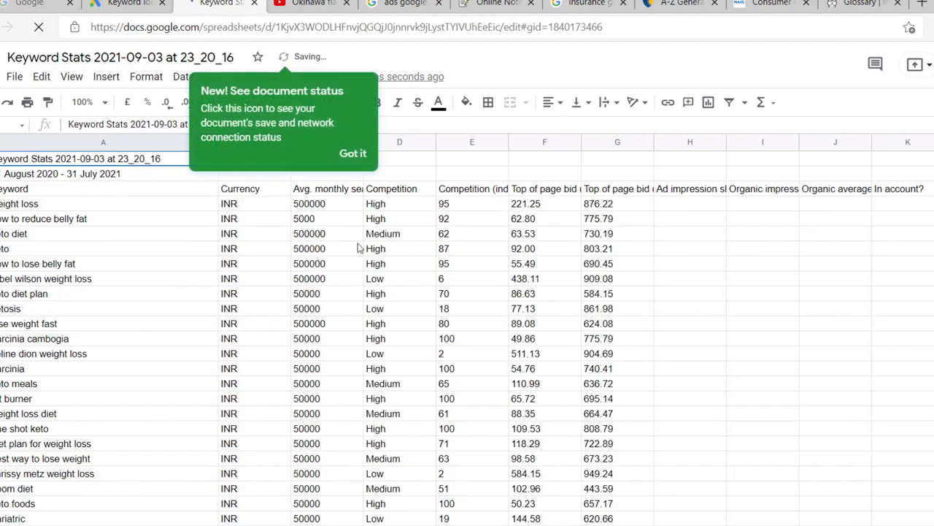
click(356, 155)
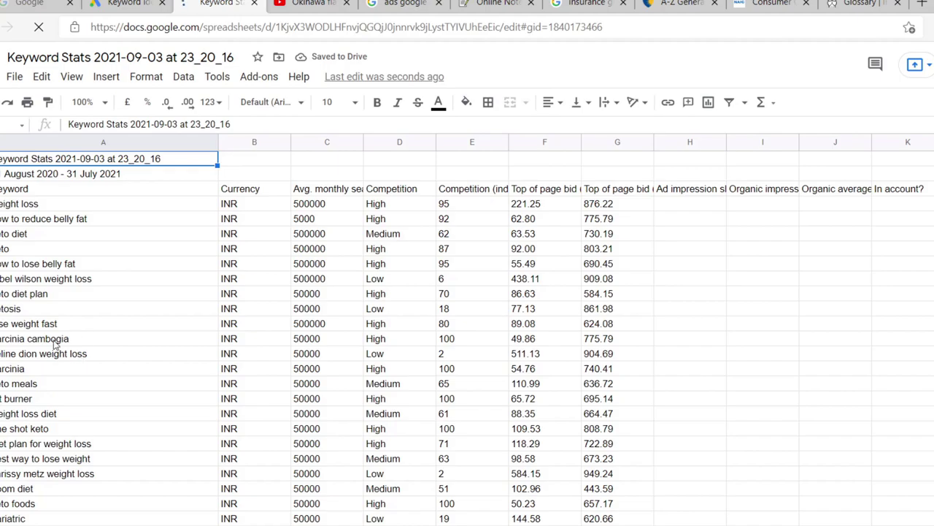
scroll(60, 334, down, 2)
scroll(60, 335, down, 20)
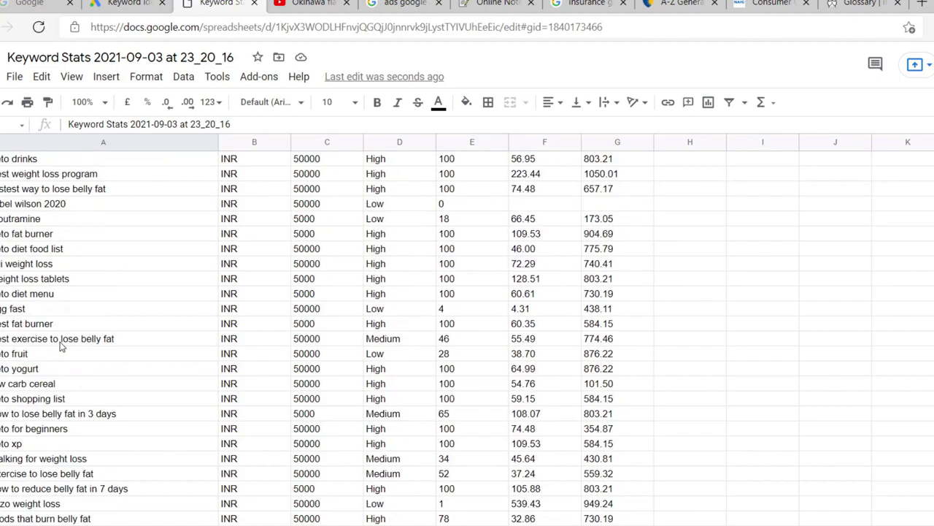
scroll(91, 343, down, 20)
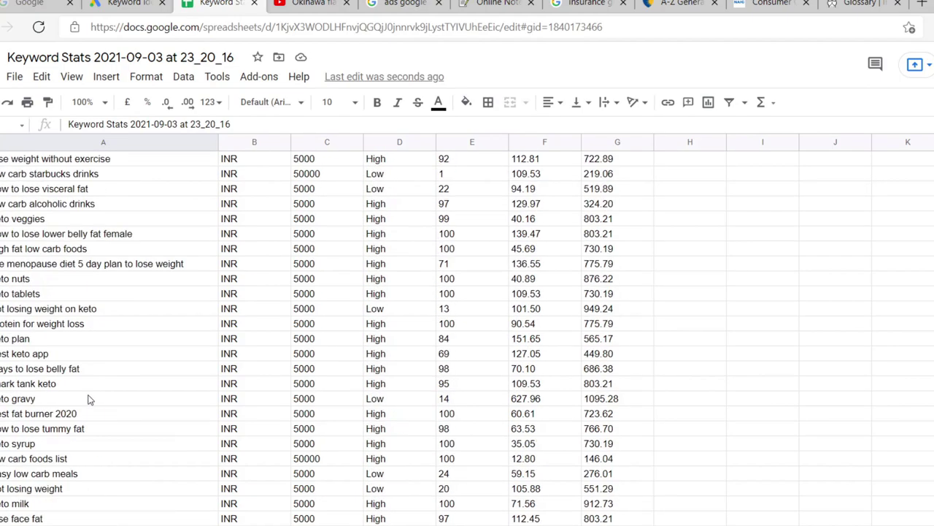
scroll(90, 400, down, 20)
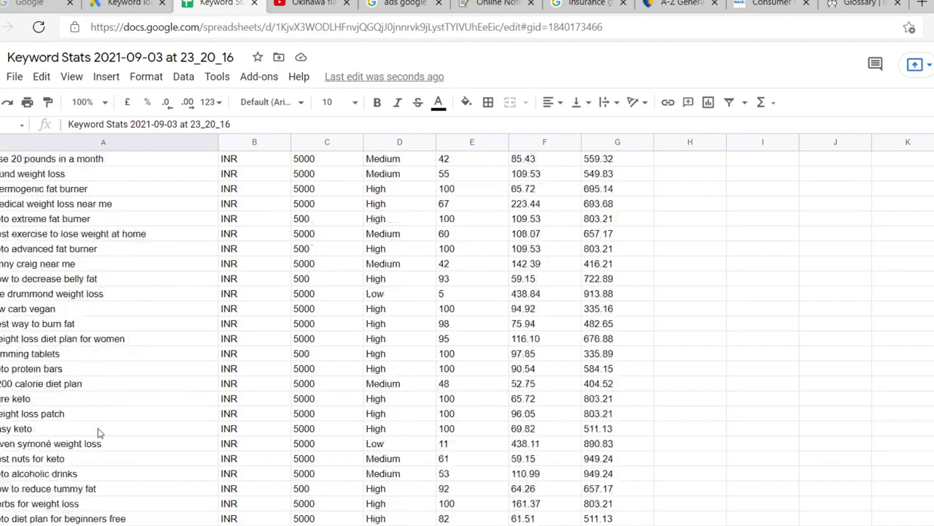
scroll(100, 433, down, 20)
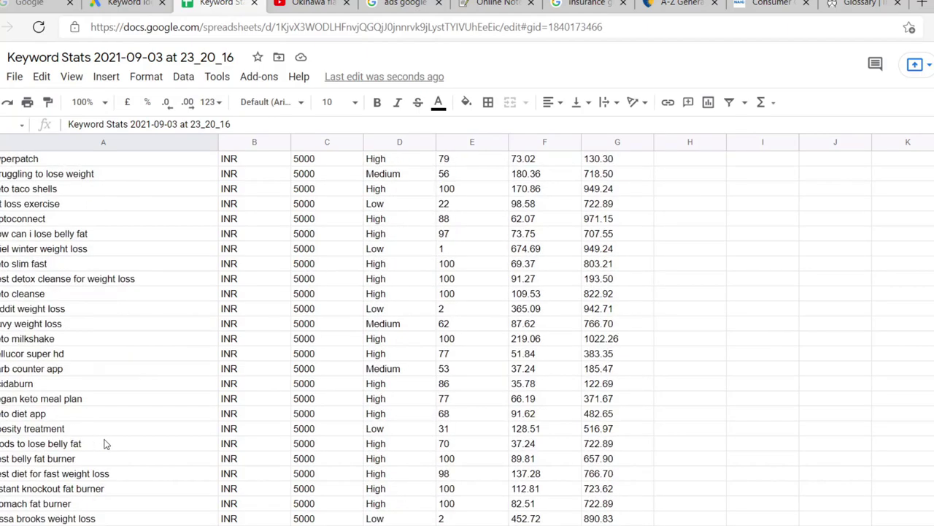
scroll(106, 448, down, 20)
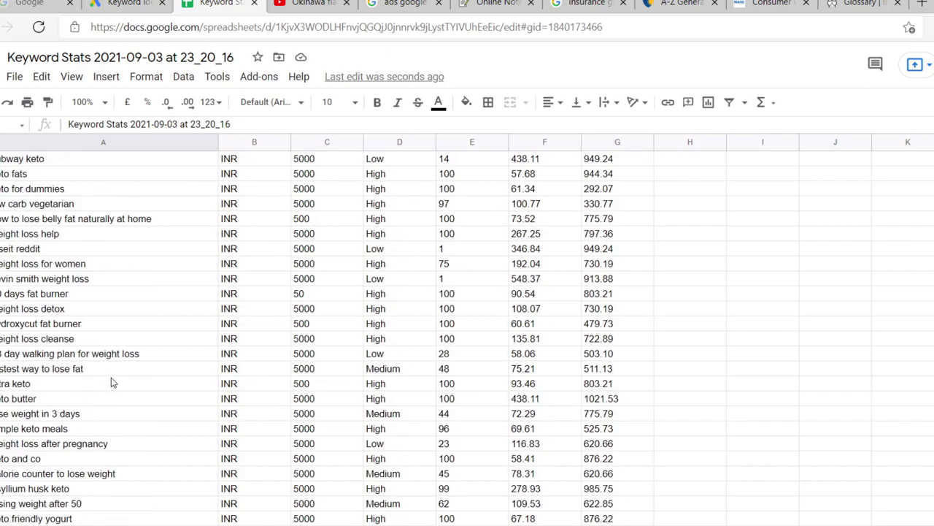
scroll(106, 401, down, 8)
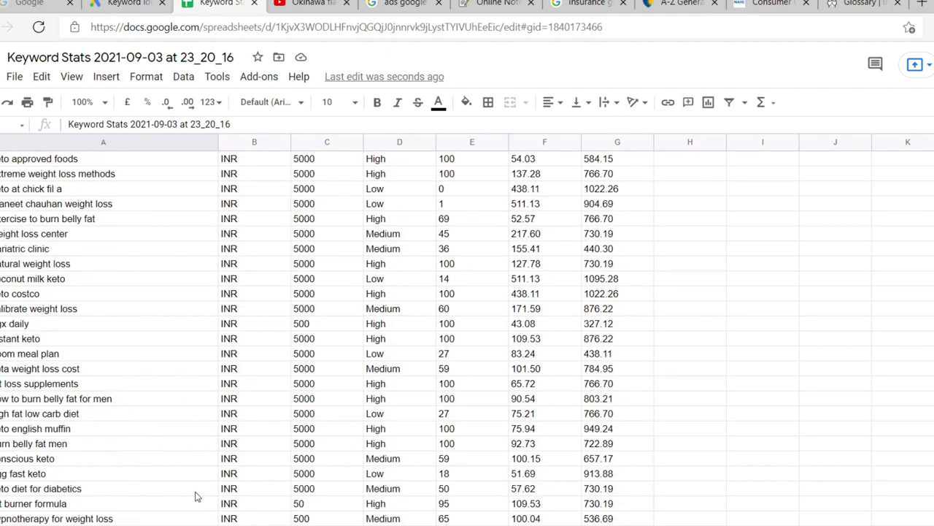
scroll(52, 431, down, 15)
scroll(52, 430, down, 20)
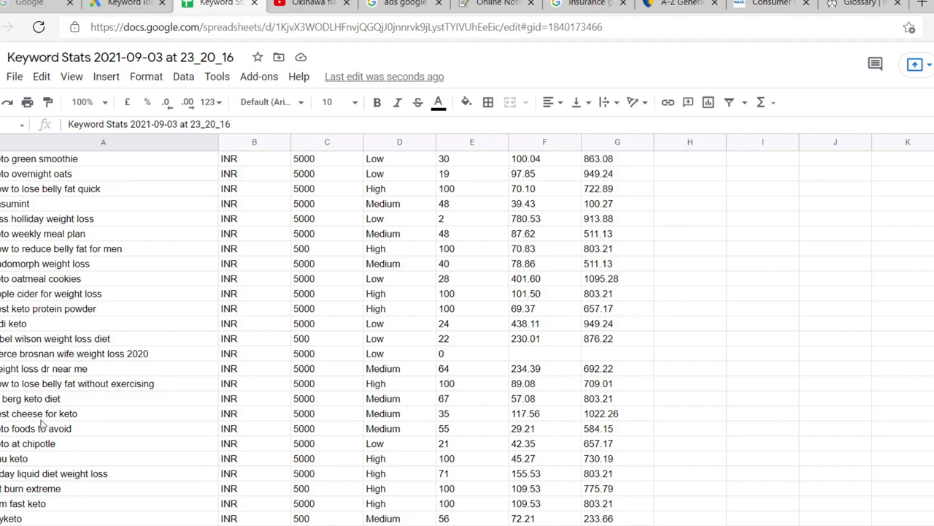
scroll(44, 419, down, 10)
scroll(43, 422, down, 5)
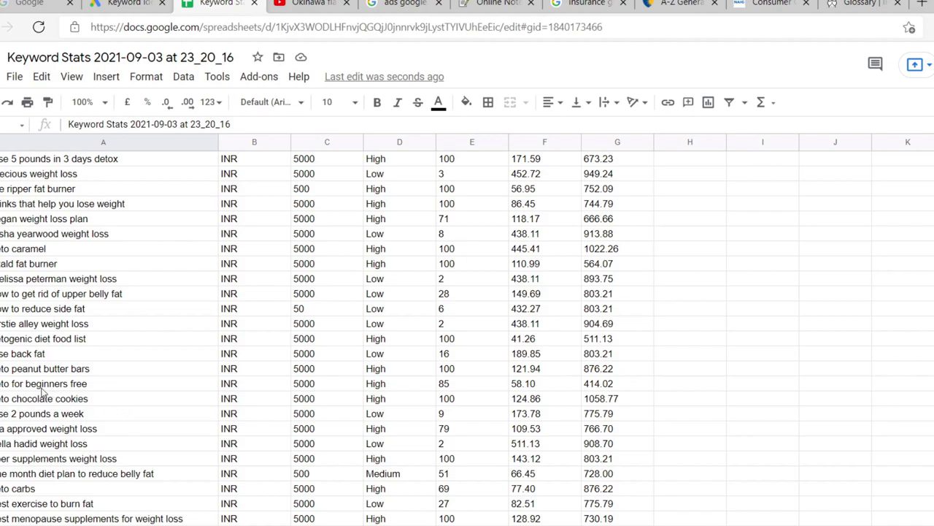
scroll(40, 367, down, 15)
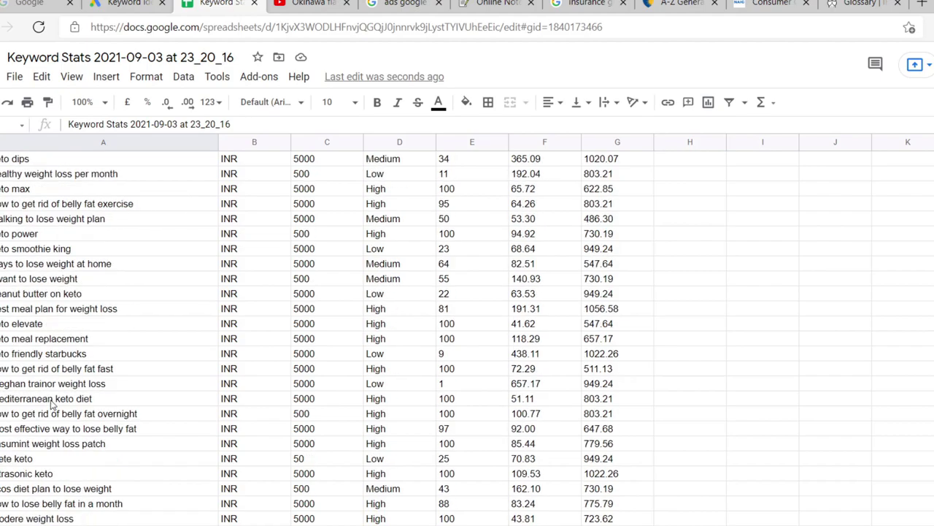
scroll(63, 357, down, 15)
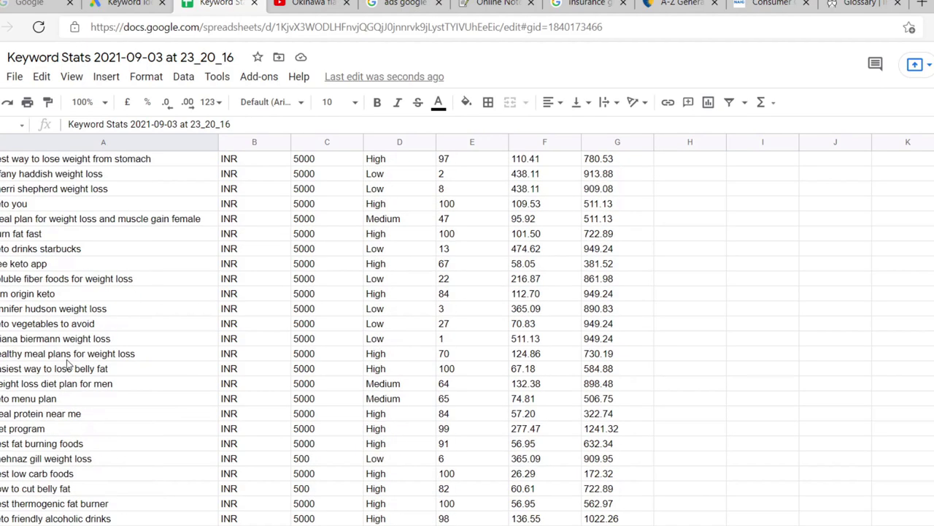
scroll(67, 363, down, 20)
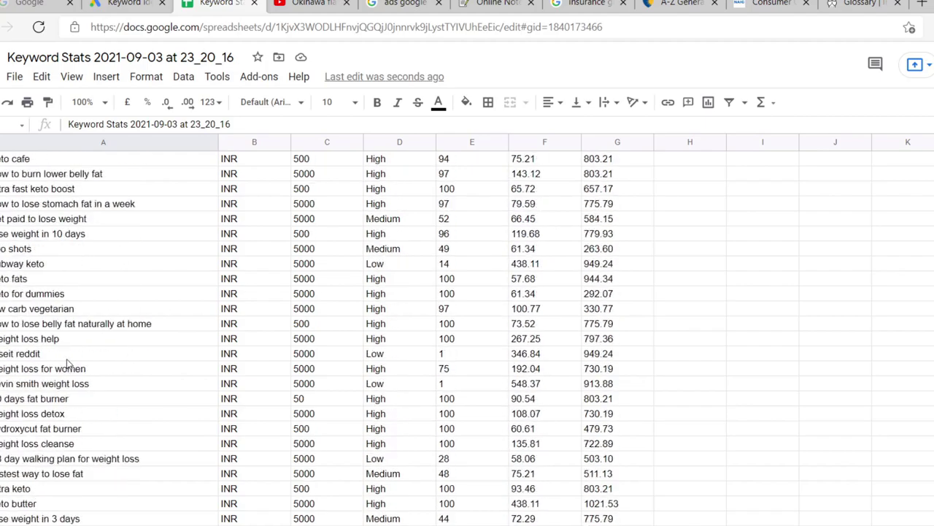
scroll(67, 361, up, 20)
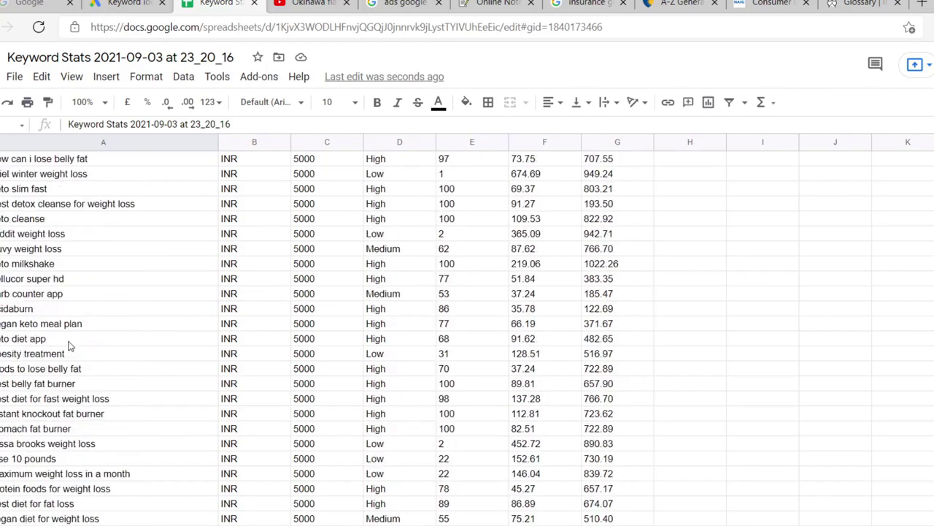
scroll(71, 349, up, 20)
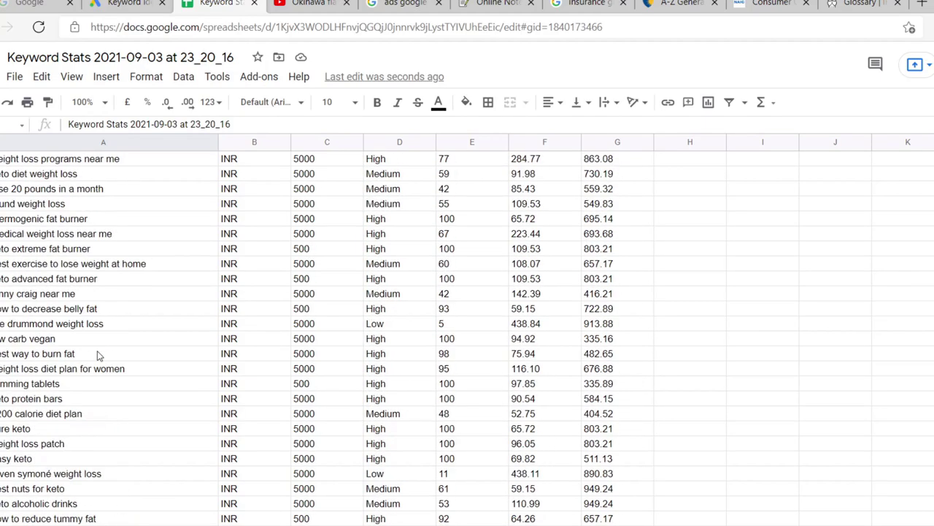
scroll(102, 352, up, 20)
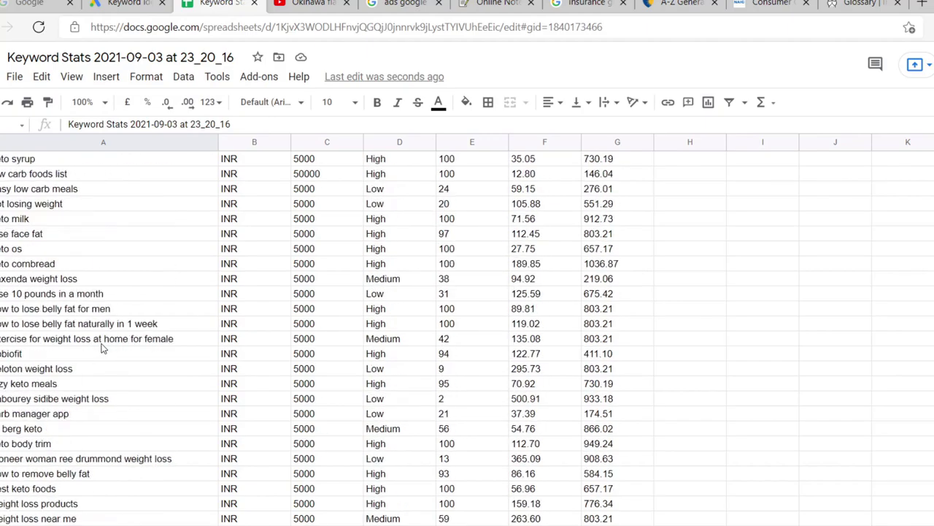
scroll(106, 343, up, 20)
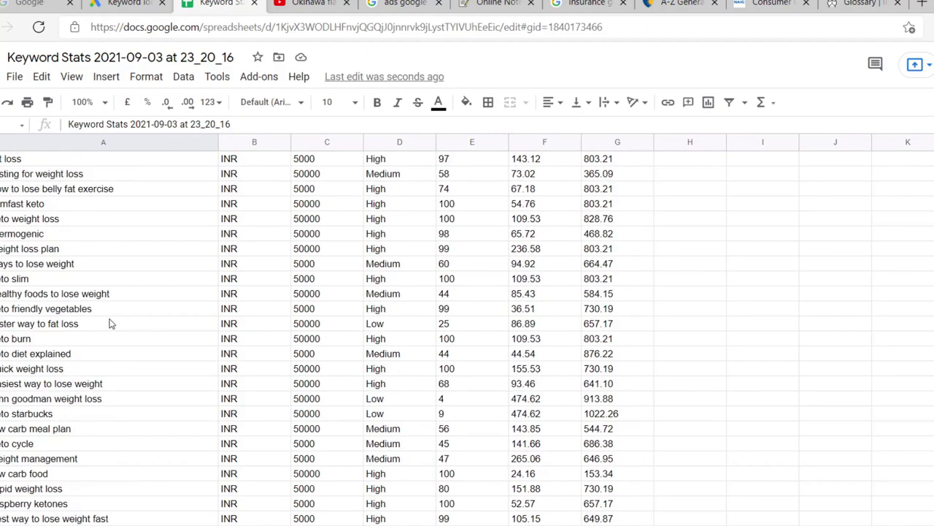
scroll(111, 323, up, 10)
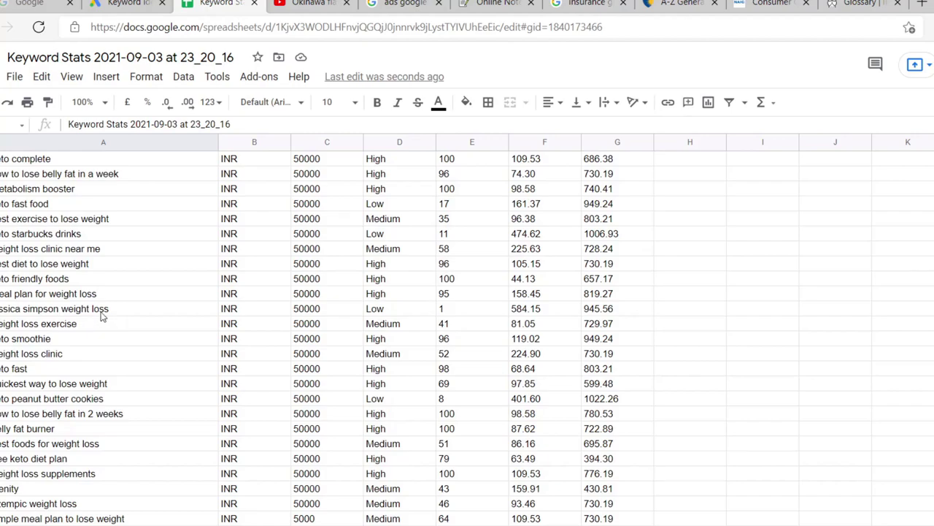
scroll(103, 315, up, 8)
scroll(106, 318, up, 10)
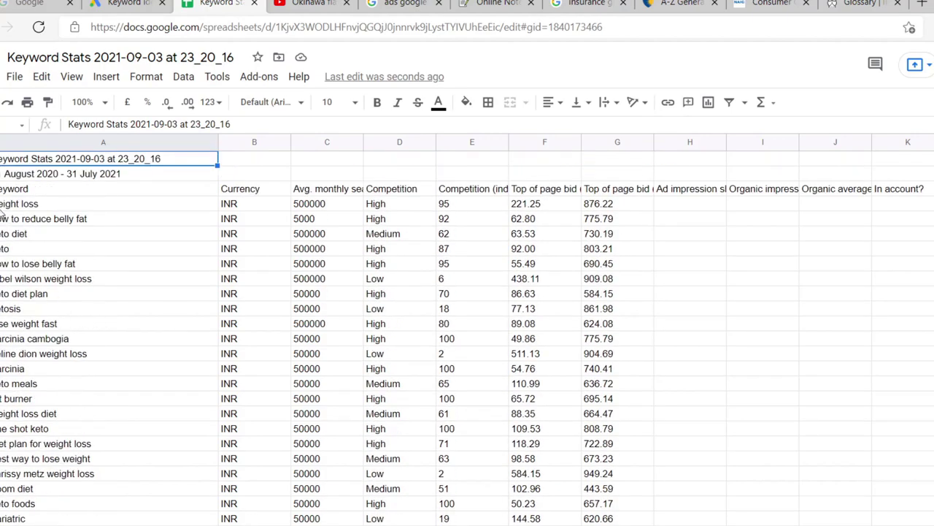
click(4, 219)
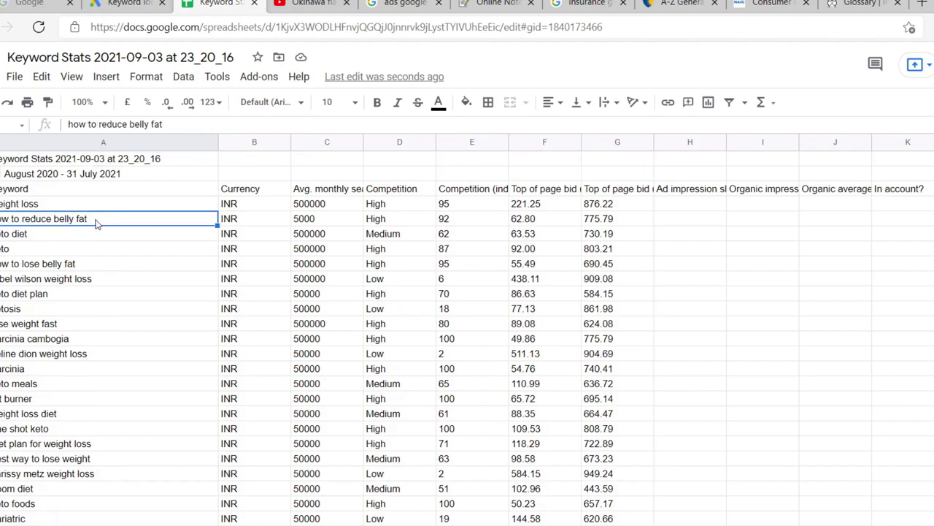
triple_click(95, 219)
click(96, 219)
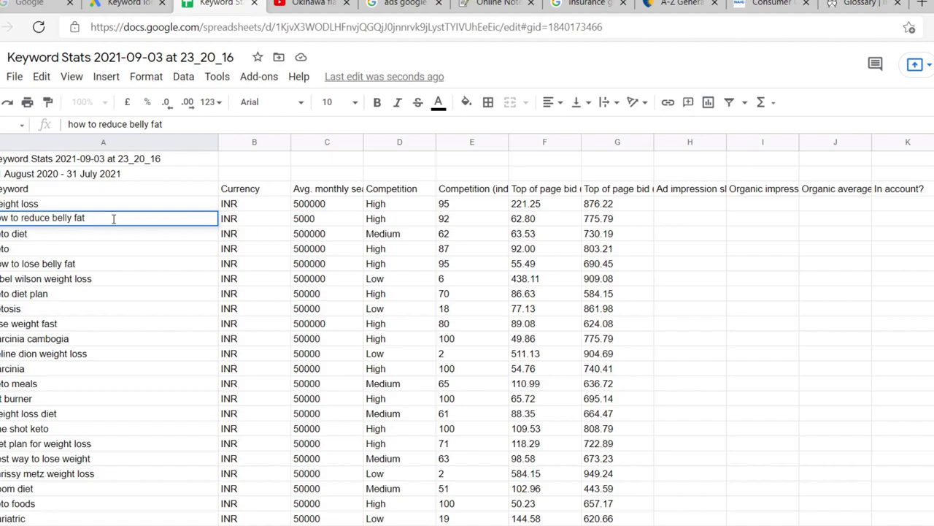
drag(98, 219, 3, 218)
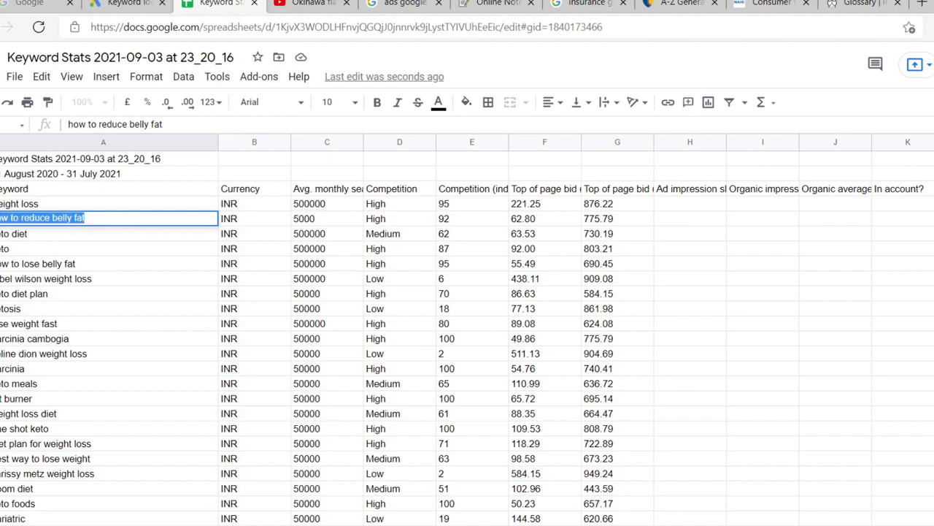
click(514, 233)
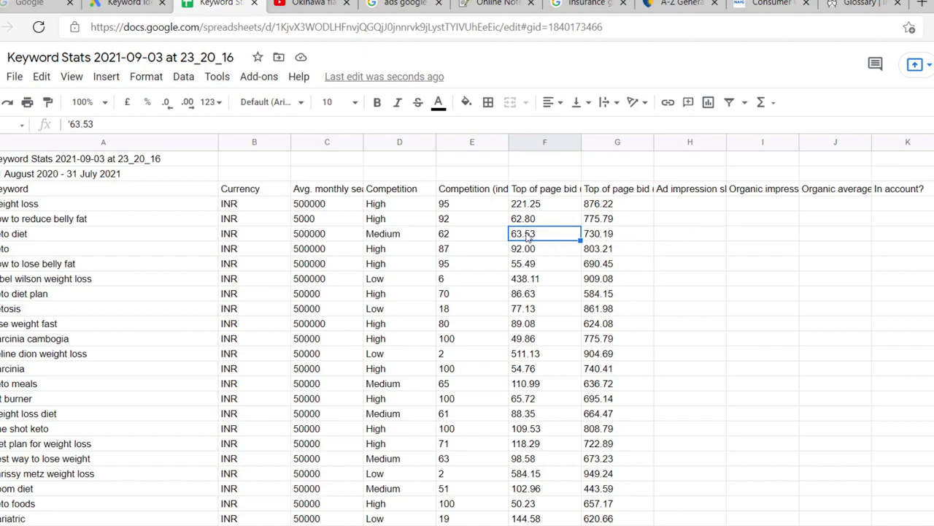
triple_click(549, 241)
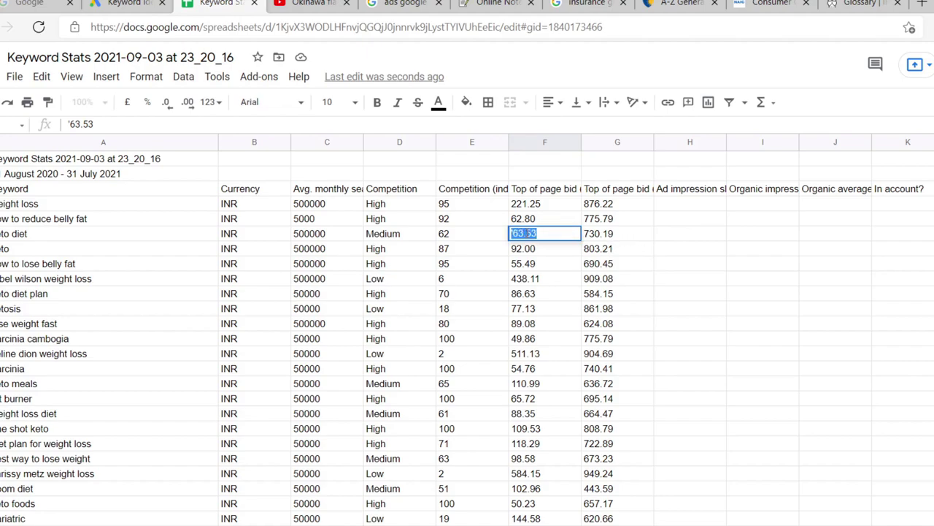
click(539, 216)
double_click(539, 217)
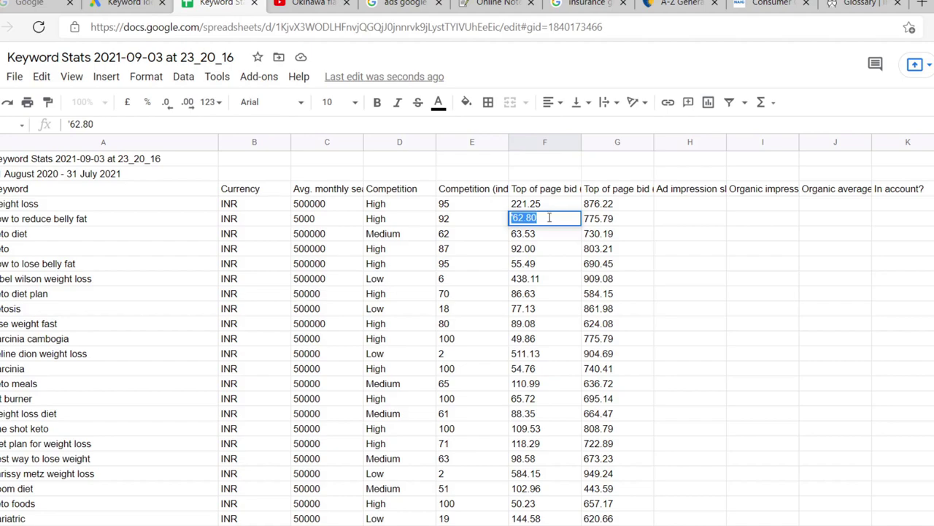
click(591, 226)
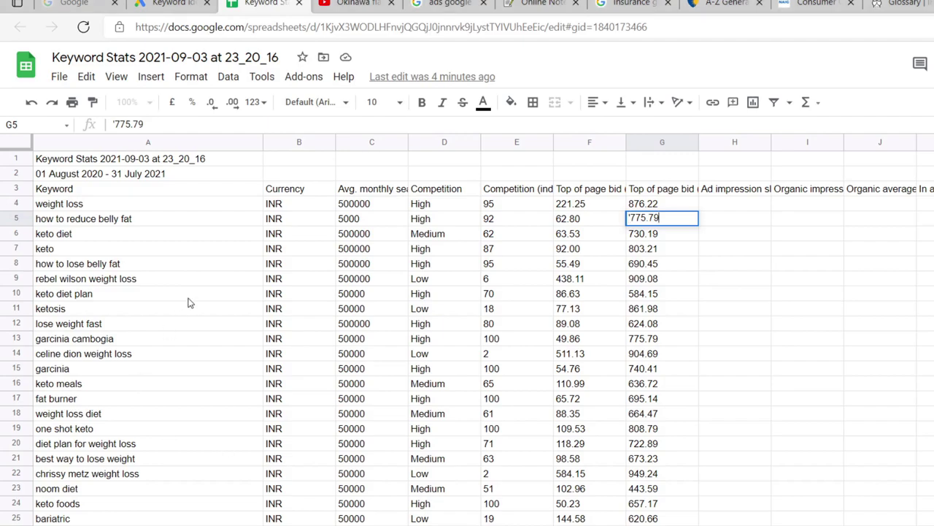
Step: Copy the keywords in A4:A41, from weight loss down to ketosis
drag(36, 208, 113, 517)
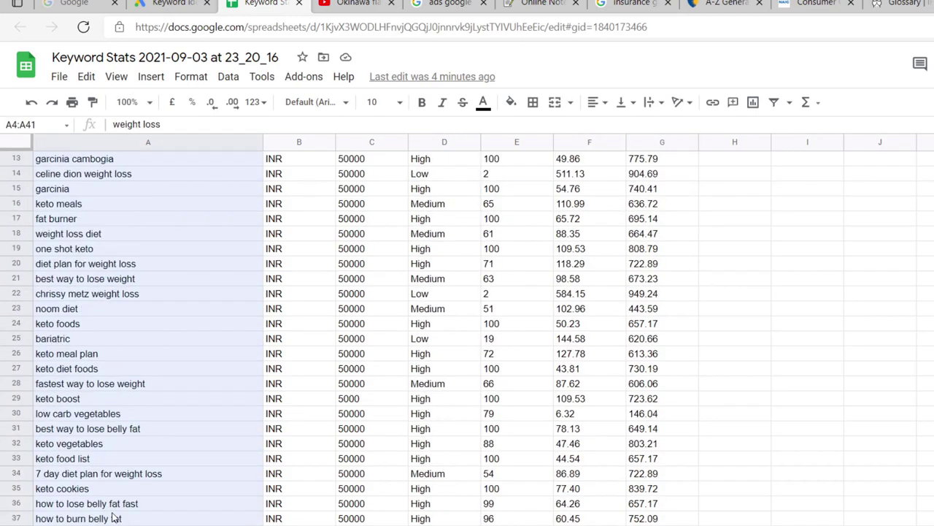
right_click(81, 226)
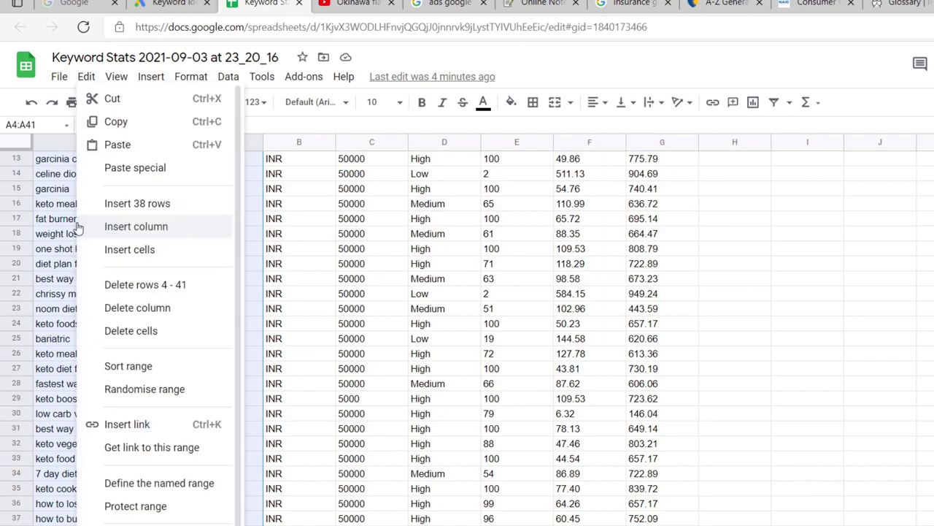
click(139, 121)
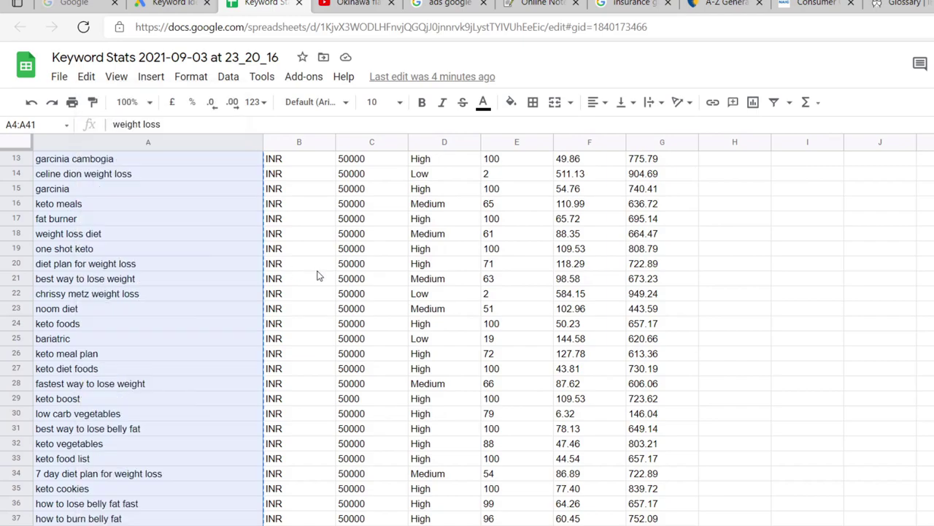
Step: In Keyword Planner, close the keyword plan and return to the All campaigns overview
key(ctrl+shift+Tab)
click(19, 67)
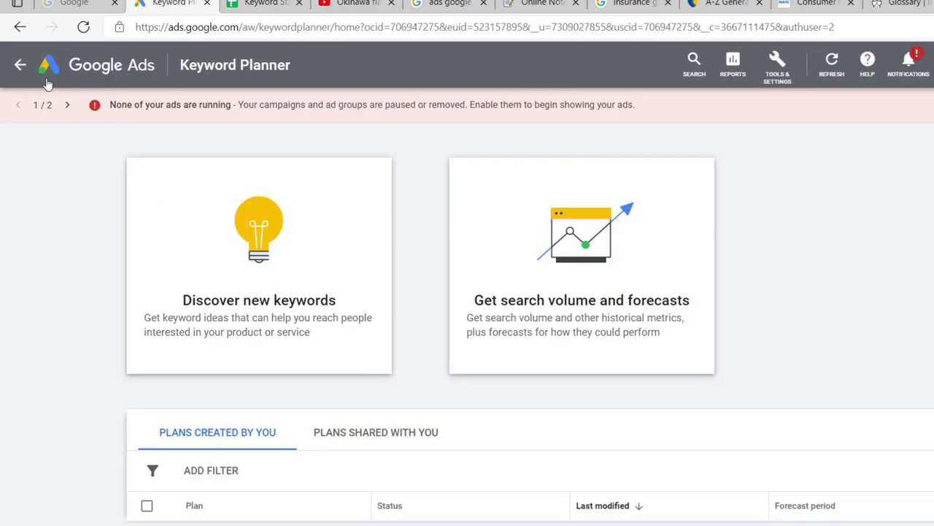
click(19, 67)
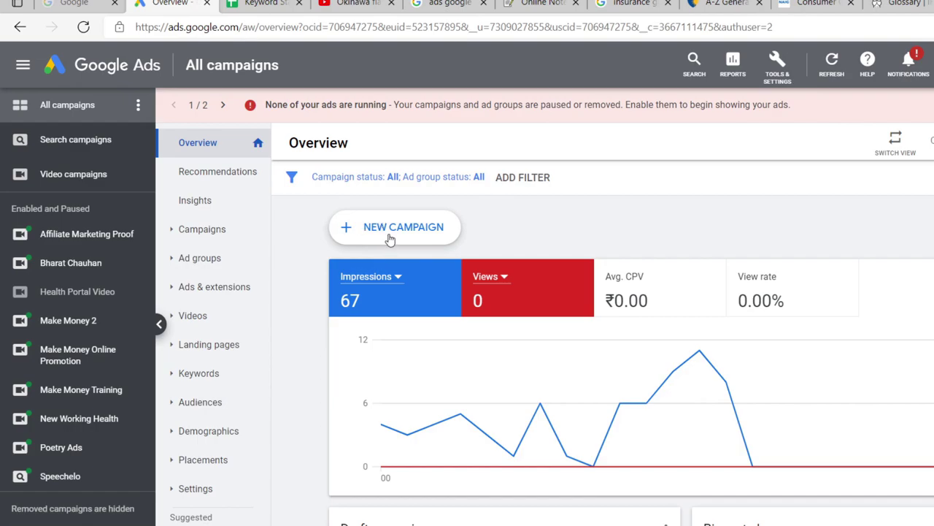
Step: Click + NEW CAMPAIGN on the All campaigns overview
click(387, 238)
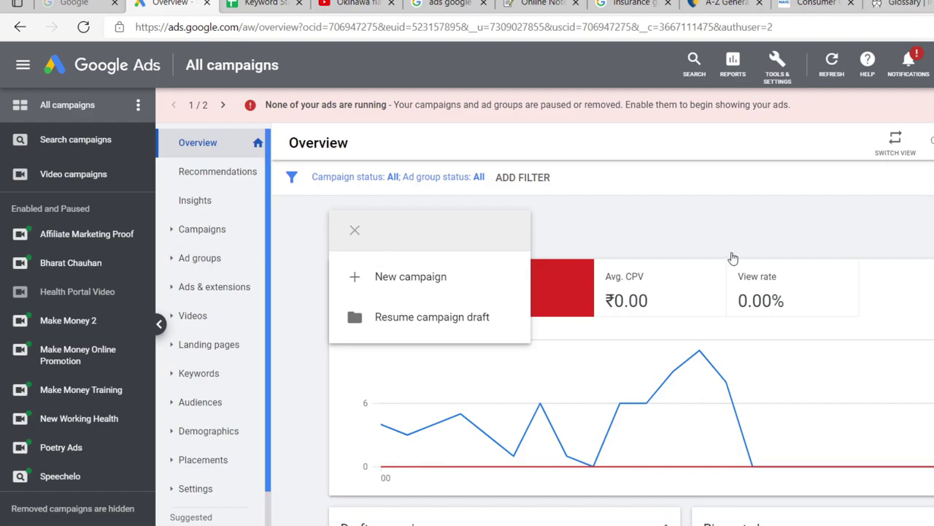
Step: Choose New campaign rather than resuming a campaign draft
click(419, 287)
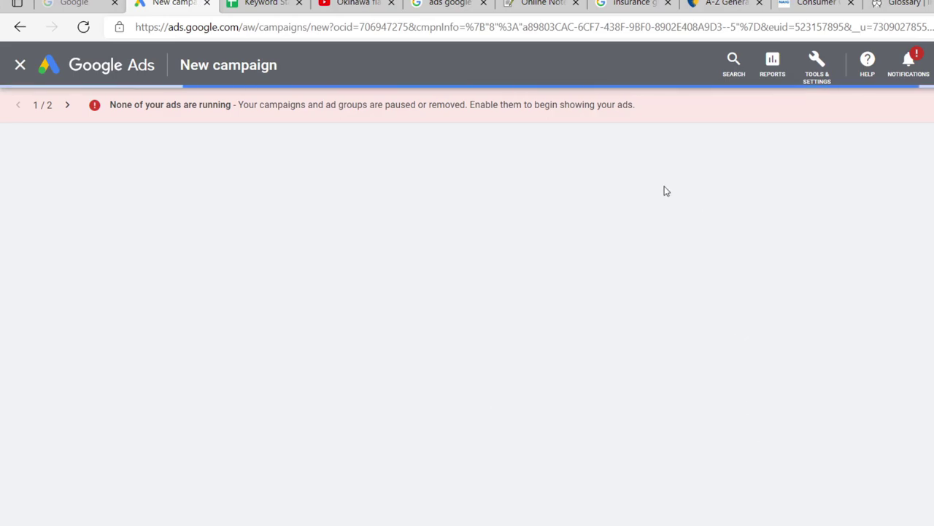
Step: Close the A-Z General, Consumer, Glossary, Insurance, Online Notepad and Google search tabs
click(759, 3)
click(759, 3)
click(759, 3)
click(759, 3)
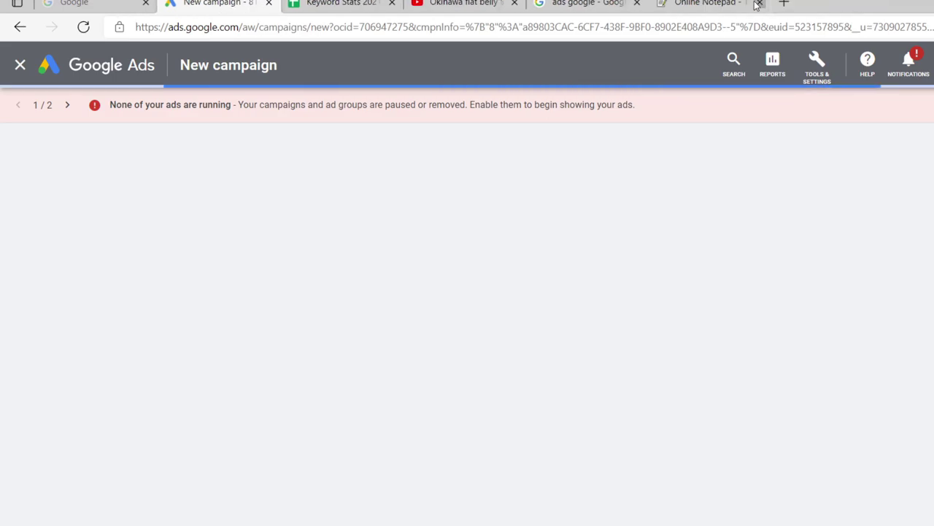
click(758, 3)
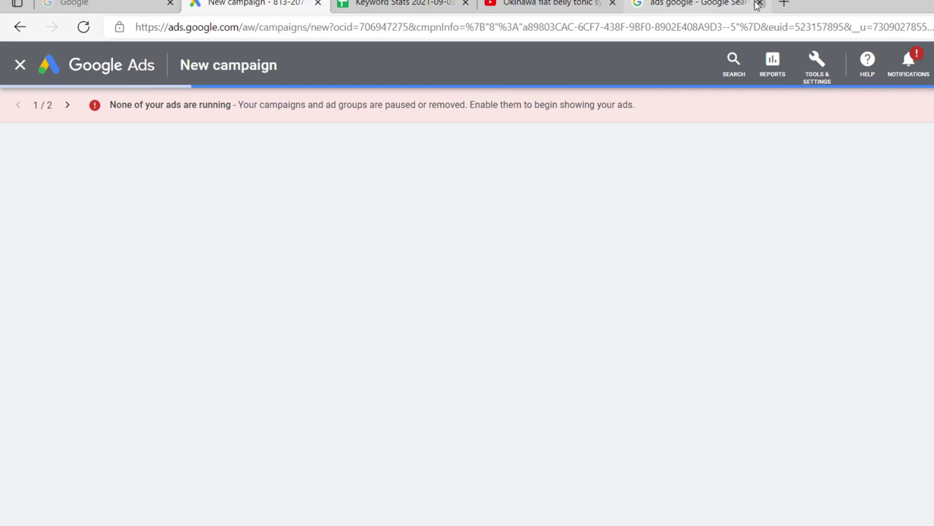
click(759, 4)
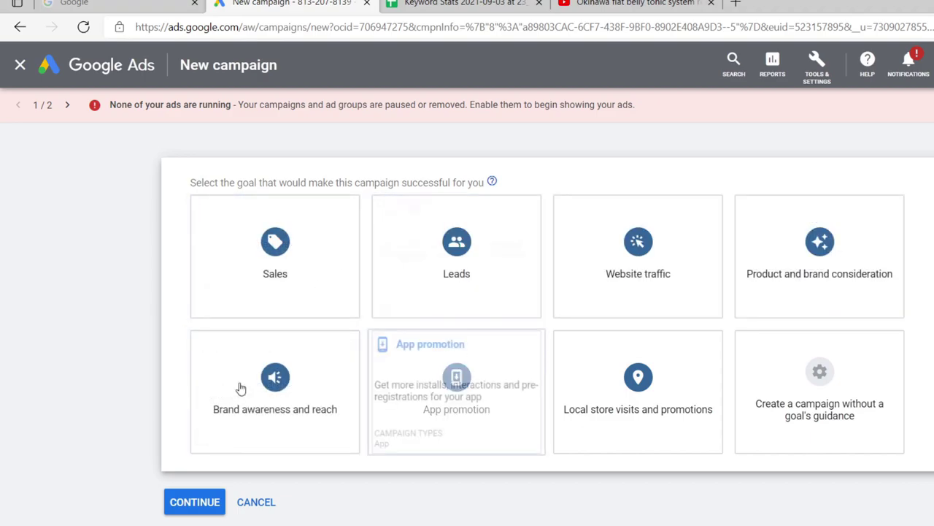
mouse_move(255, 442)
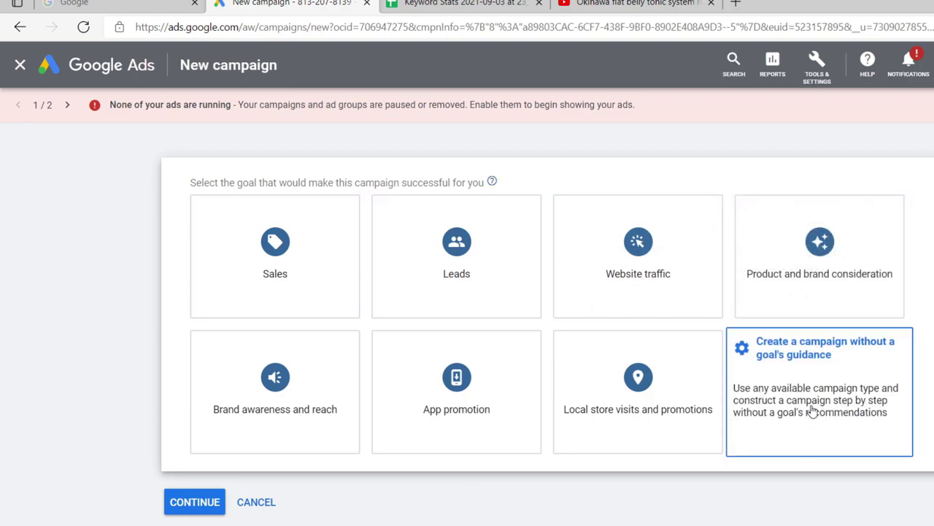
Step: Create the campaign without goal guidance as a Custom video campaign and continue to its settings
click(813, 412)
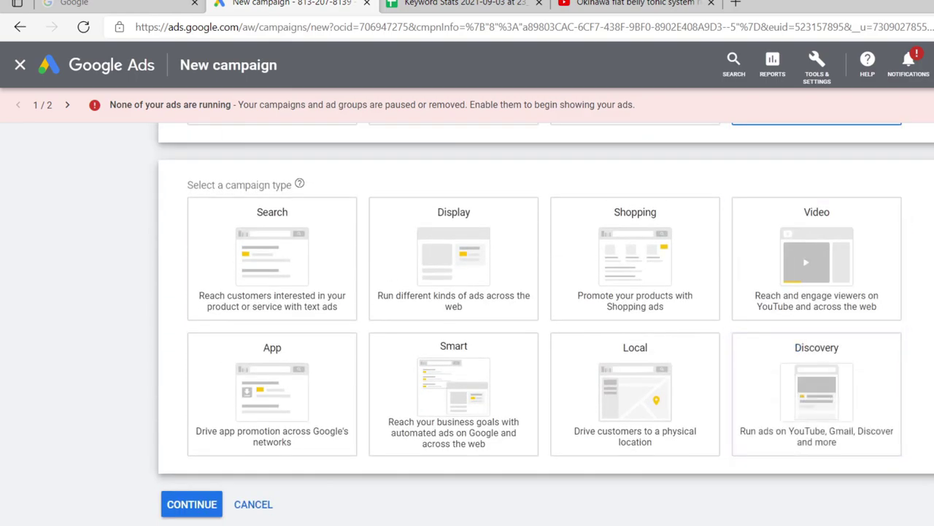
scroll(803, 351, up, 4)
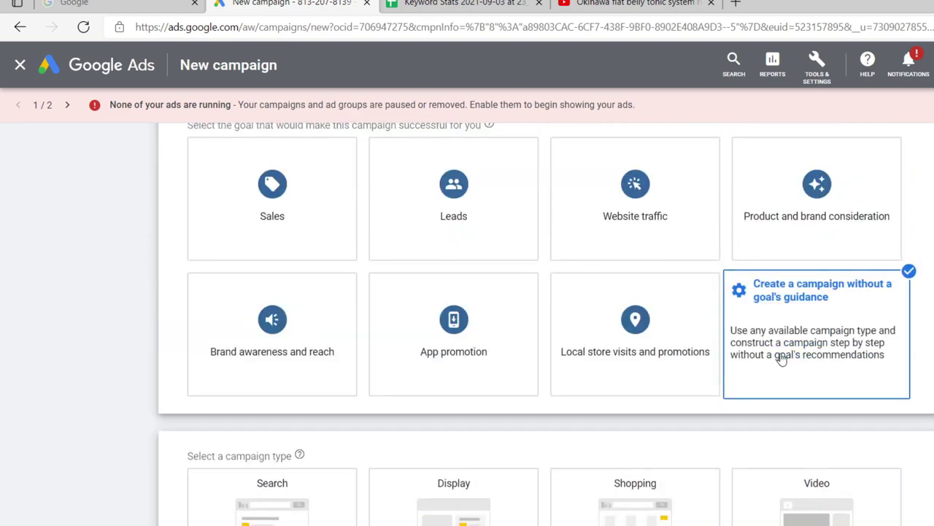
scroll(781, 358, down, 4)
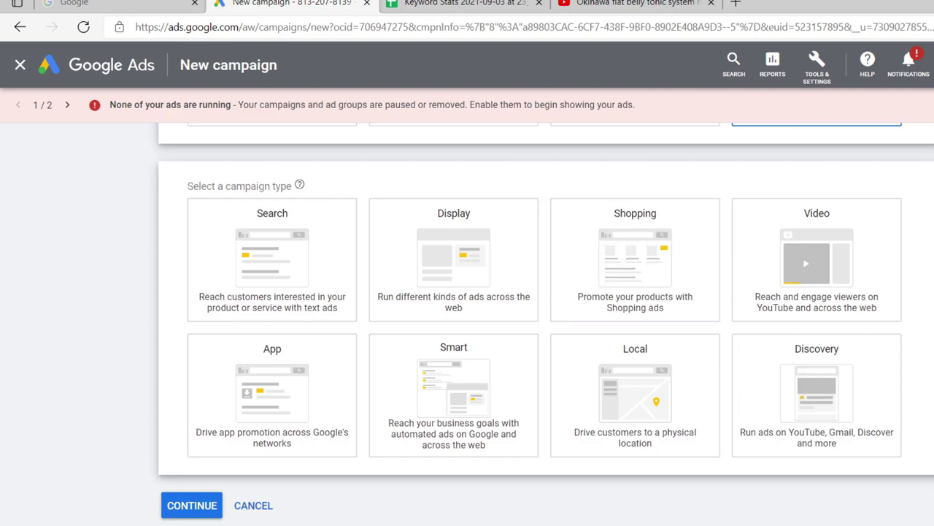
click(843, 244)
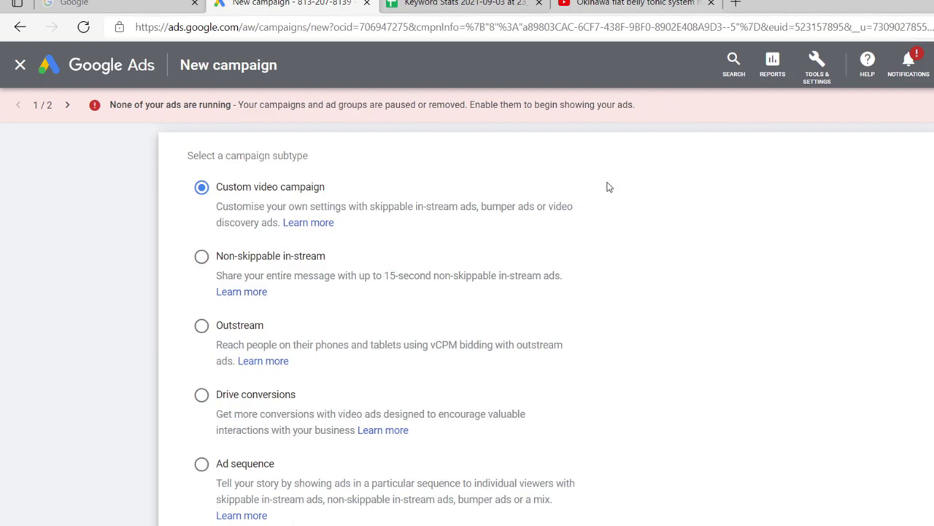
scroll(730, 331, up, 5)
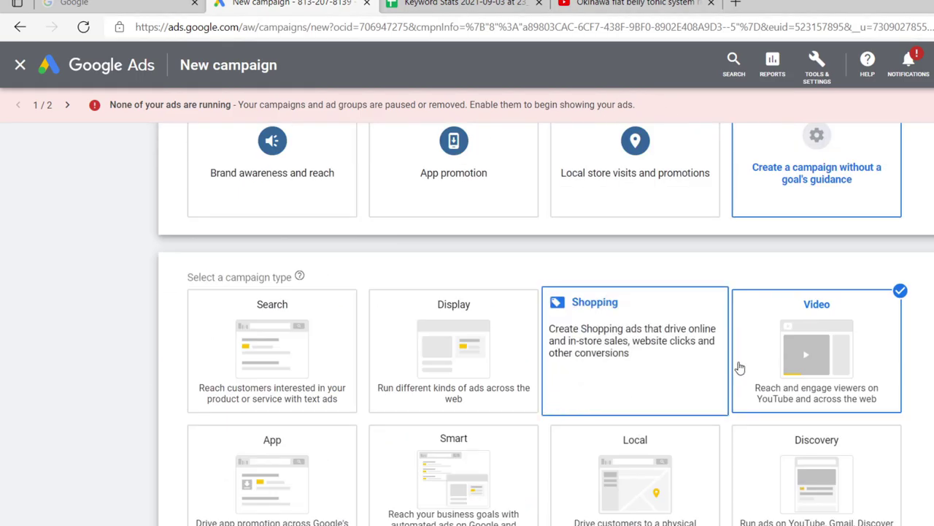
scroll(730, 394, up, 1)
scroll(720, 431, down, 3)
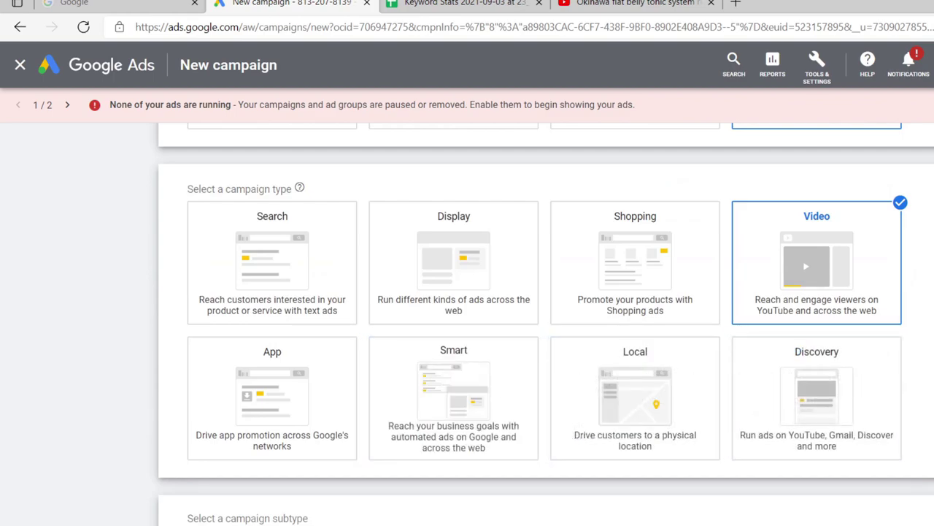
scroll(546, 322, down, 1)
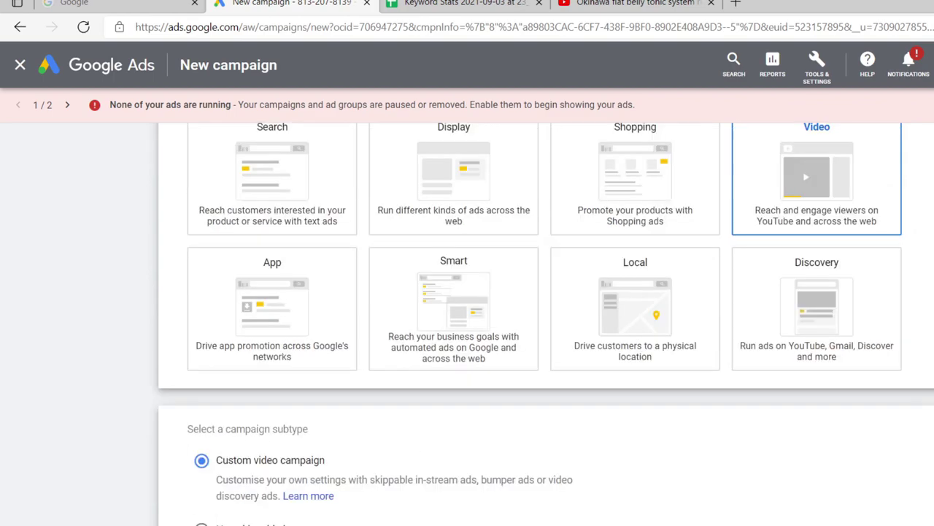
scroll(457, 409, down, 3)
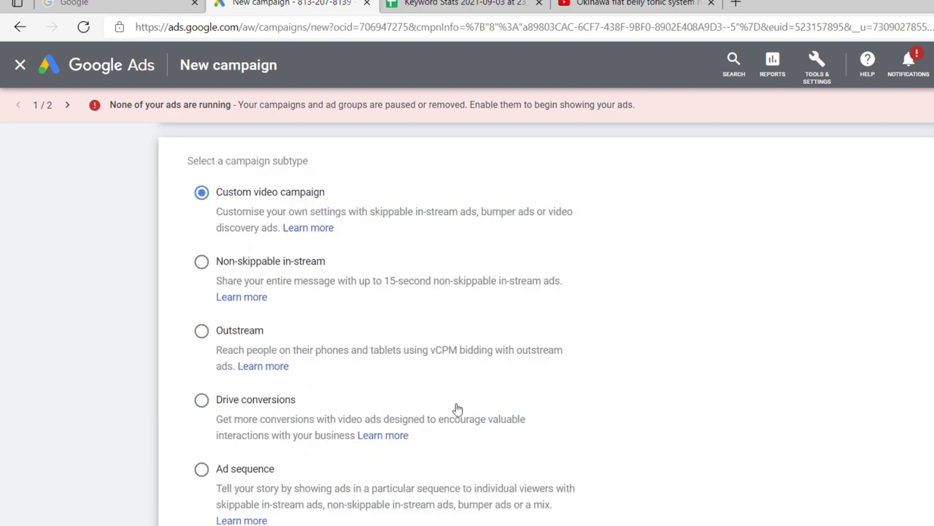
scroll(370, 278, down, 2)
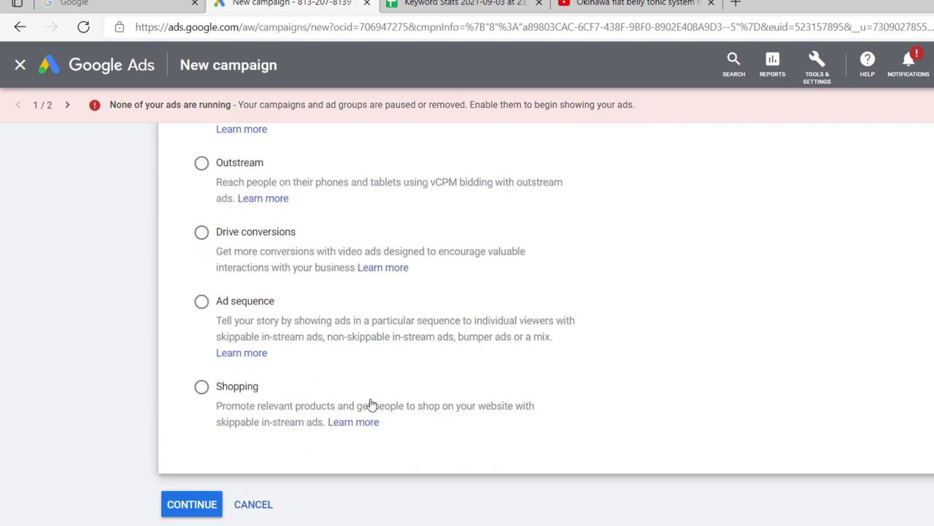
click(191, 503)
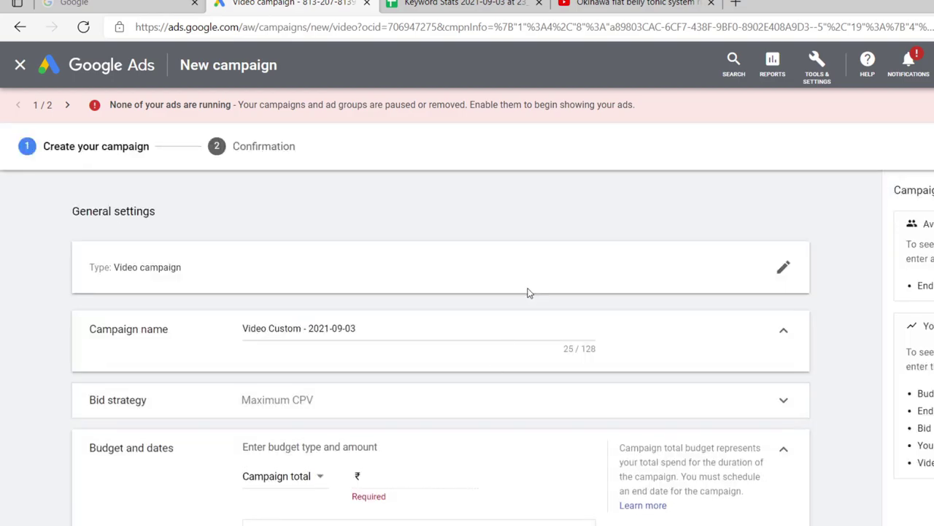
Step: Replace the default campaign name with 'Okinawa Flat Belly Campaign'
scroll(212, 336, down, 1)
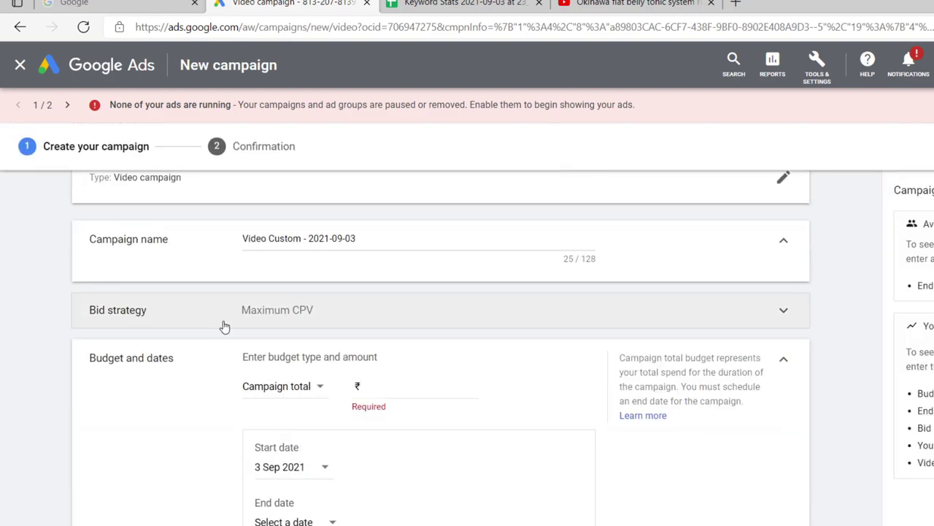
scroll(219, 343, up, 1)
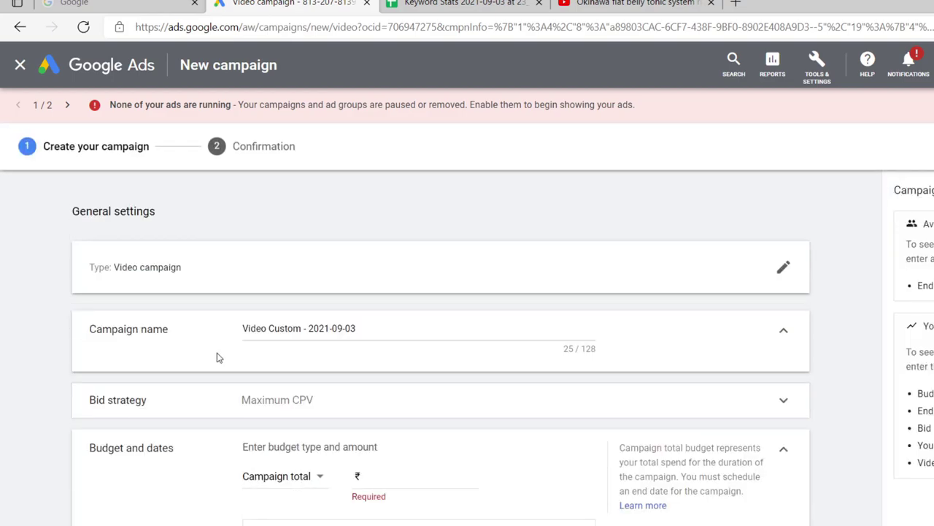
triple_click(361, 331)
text(Okina)
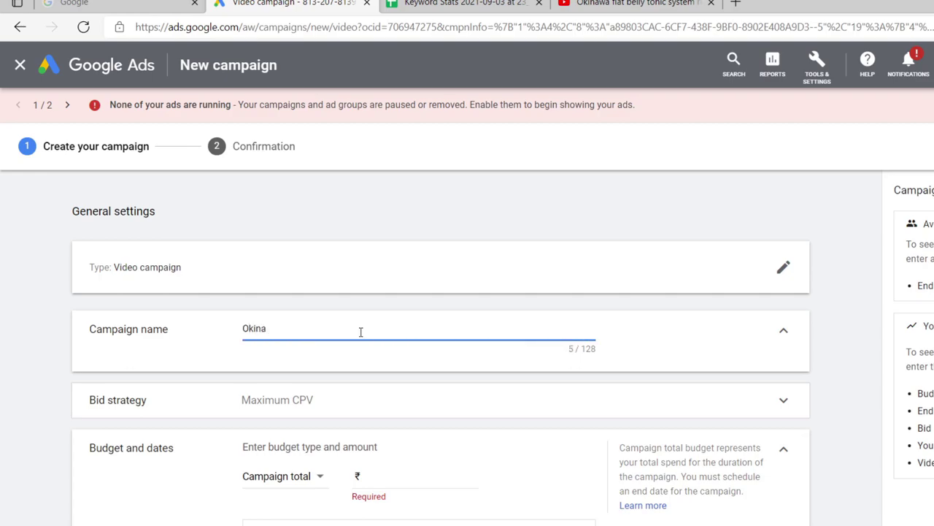
text(wa Flat Belly Campaign)
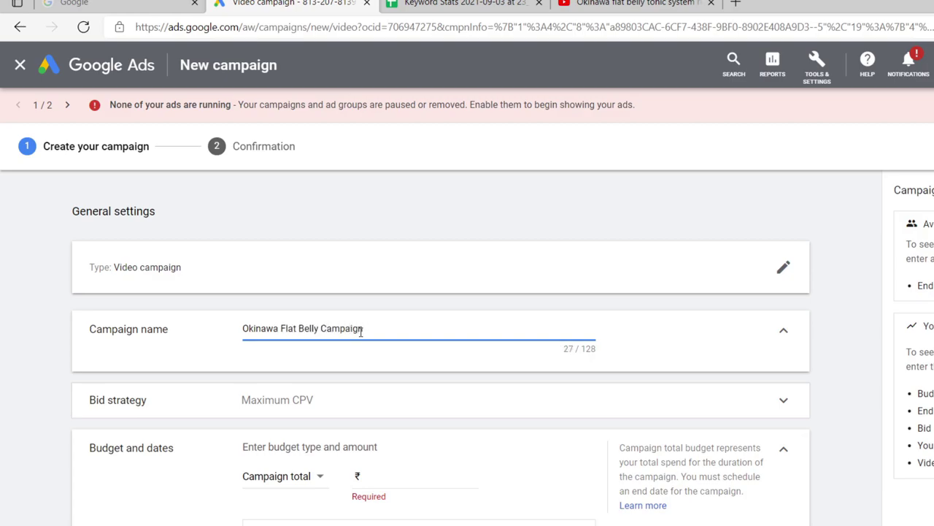
click(149, 347)
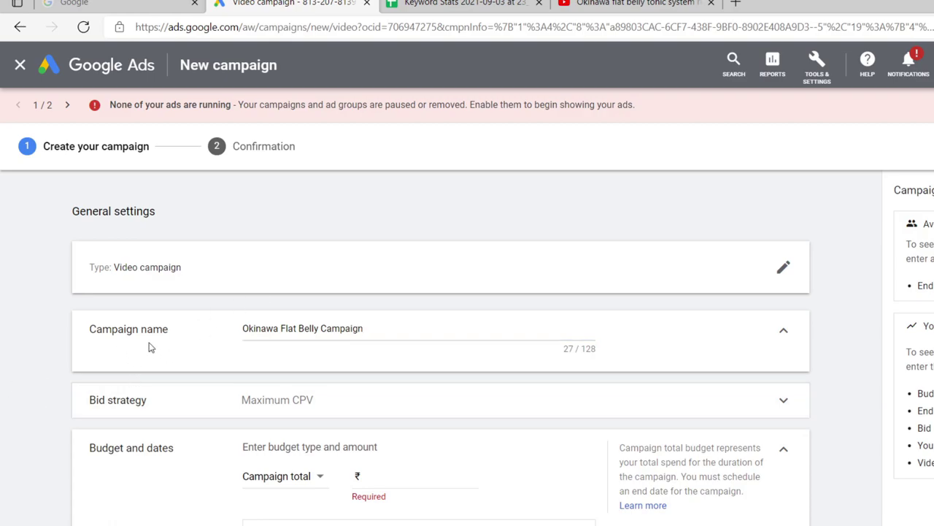
Step: Review the bid strategy options and keep Maximum CPV
scroll(146, 357, down, 1)
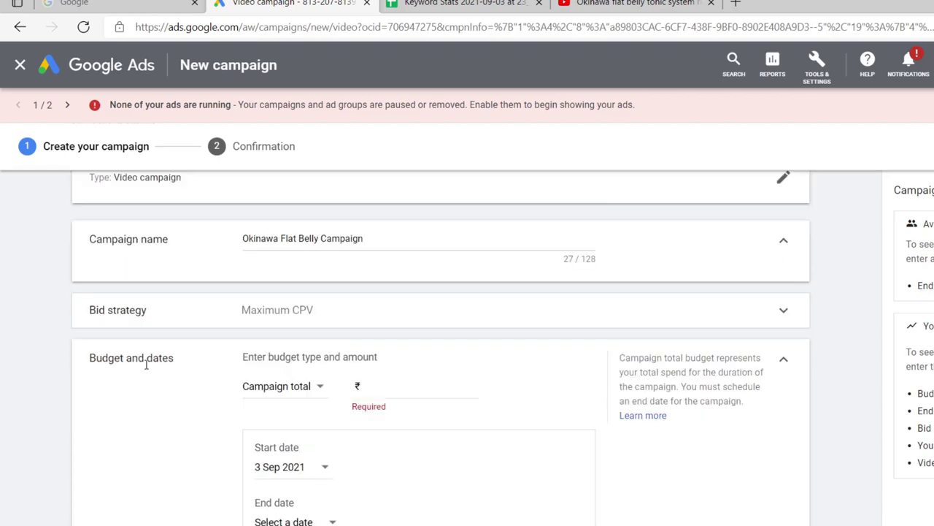
click(260, 312)
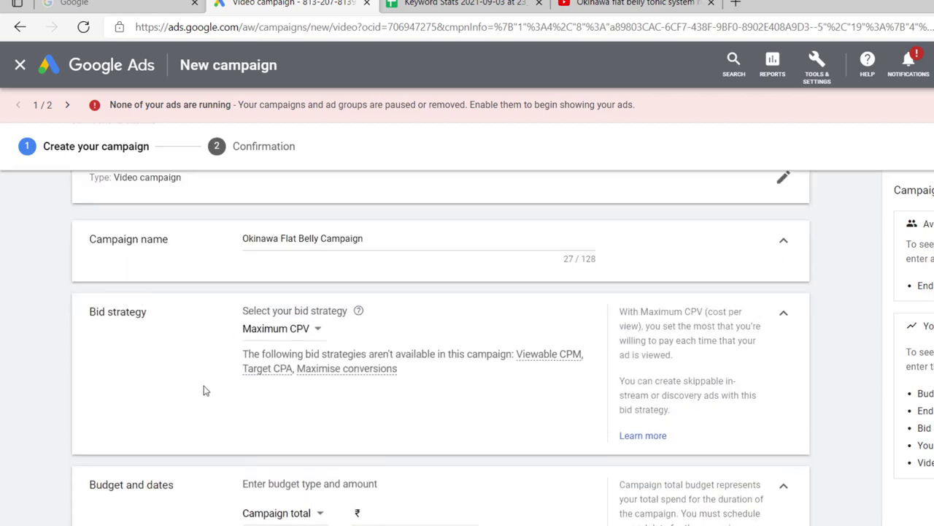
click(317, 332)
click(394, 330)
scroll(501, 428, down, 5)
scroll(474, 383, up, 2)
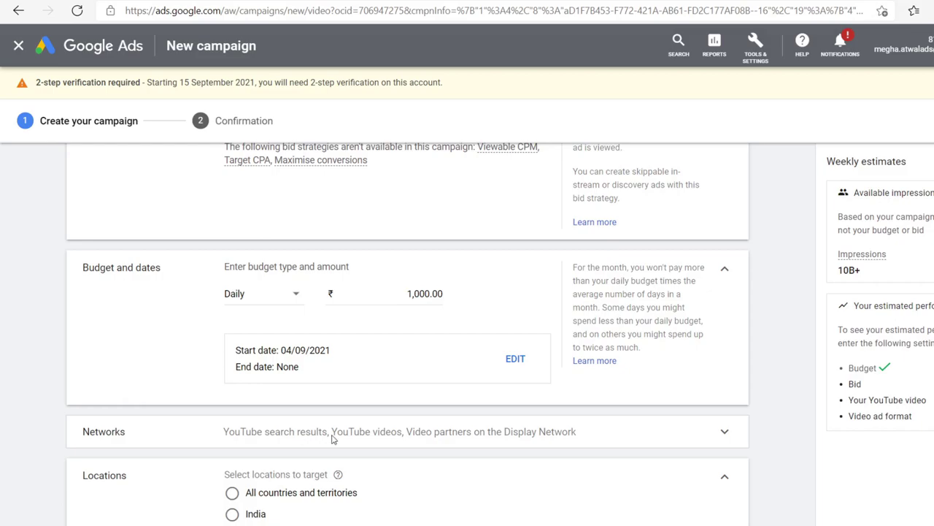
Step: Replace the targeted location with United States, found by searching 'United'
scroll(285, 357, down, 2)
scroll(309, 408, down, 1)
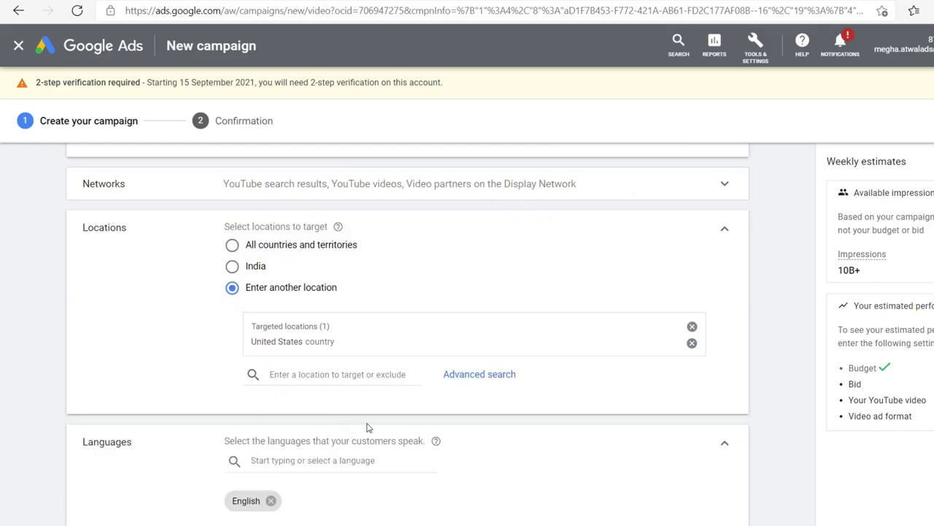
click(692, 327)
click(300, 321)
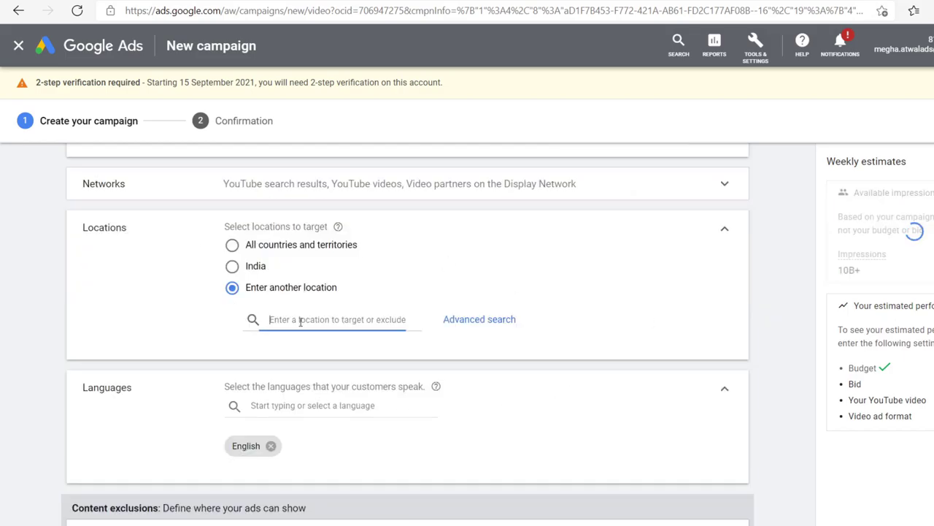
text(United)
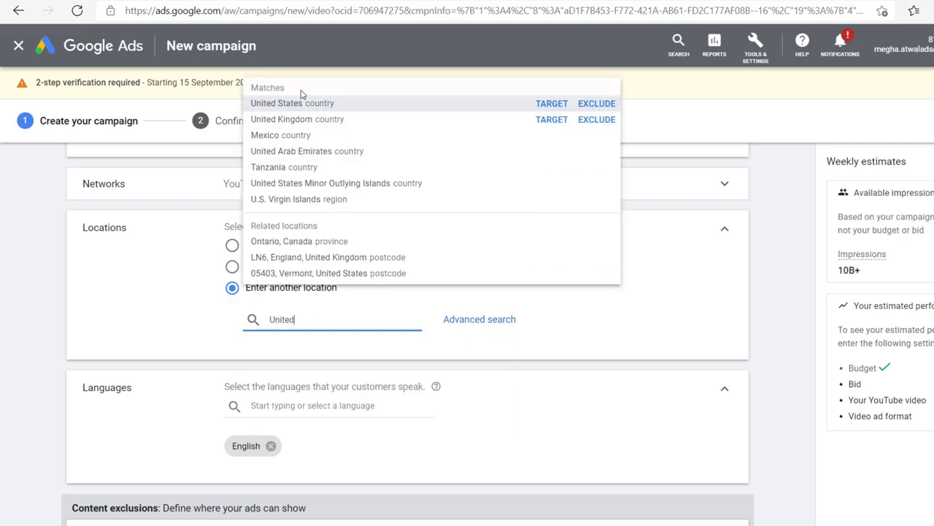
click(305, 104)
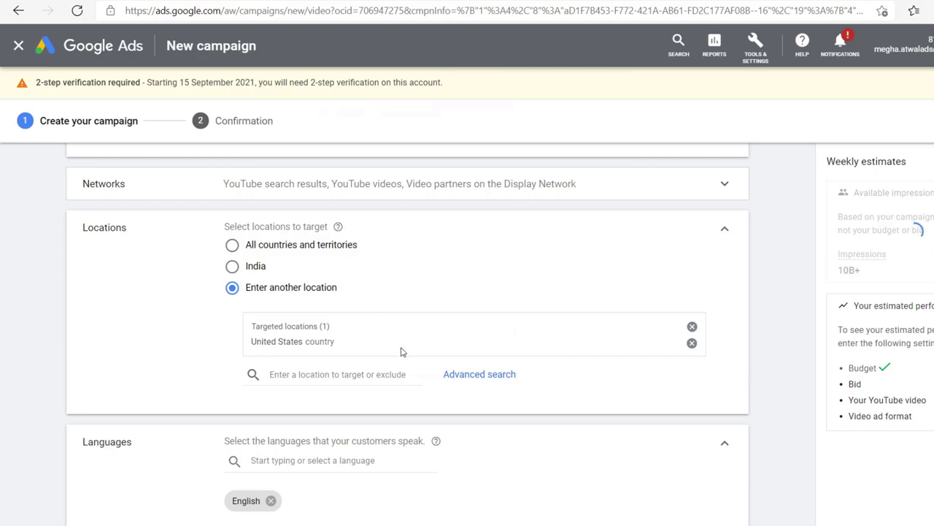
scroll(402, 350, down, 1)
Step: Under Inventory type's excluded types, tick Embedded YouTube videos and Live streaming videos
scroll(353, 386, down, 1)
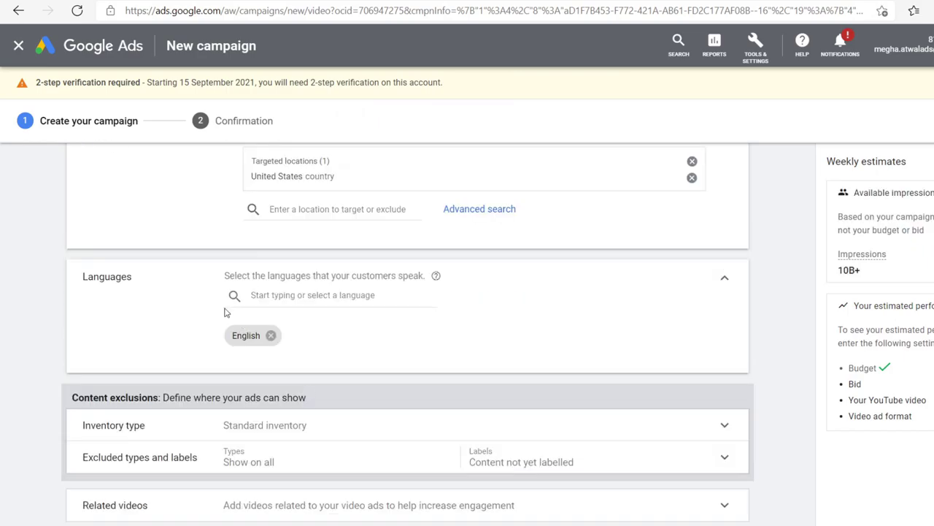
scroll(331, 384, down, 2)
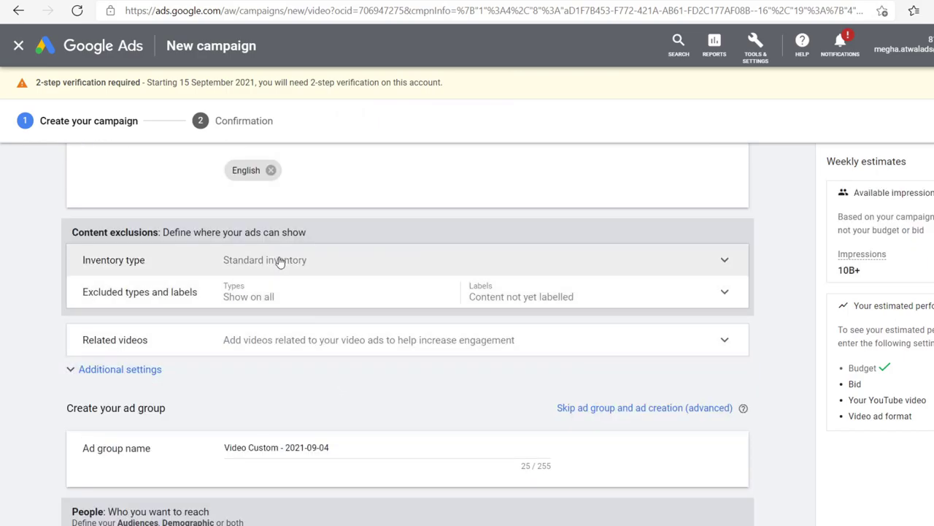
click(278, 260)
scroll(455, 392, down, 3)
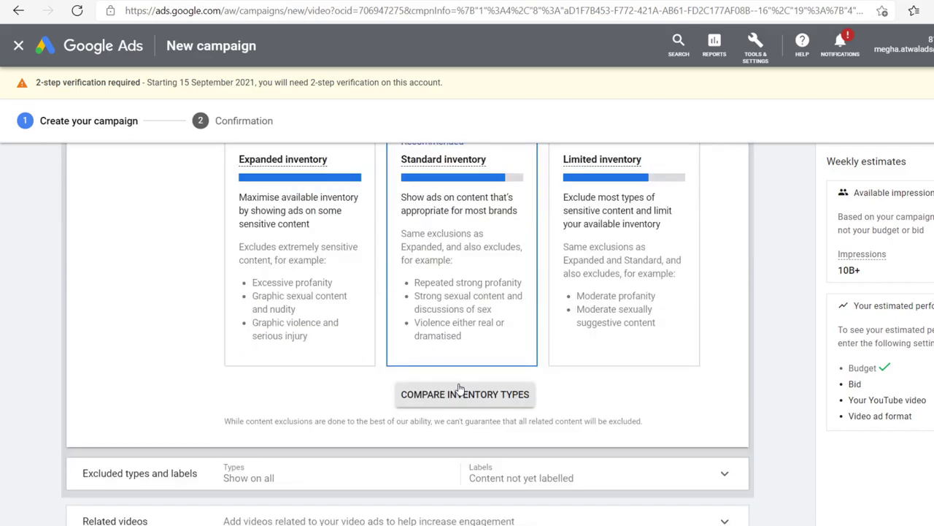
scroll(338, 372, down, 2)
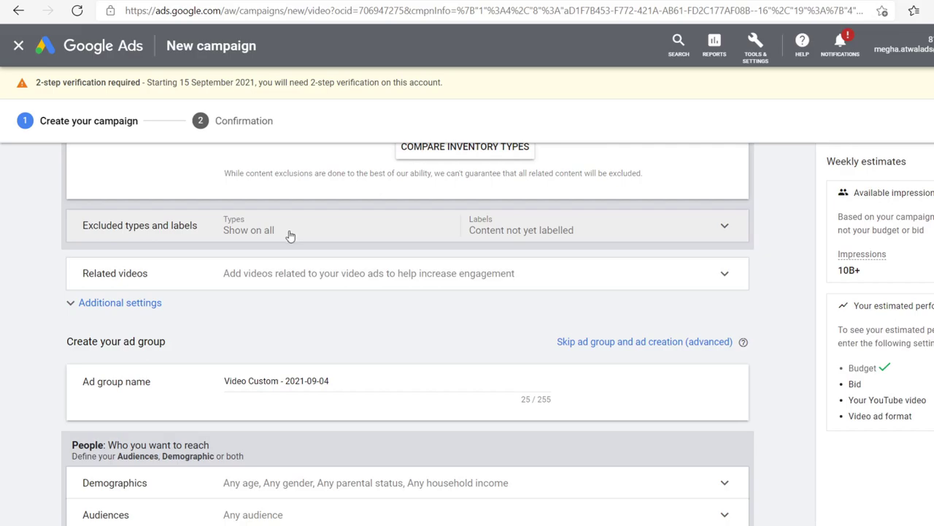
click(290, 235)
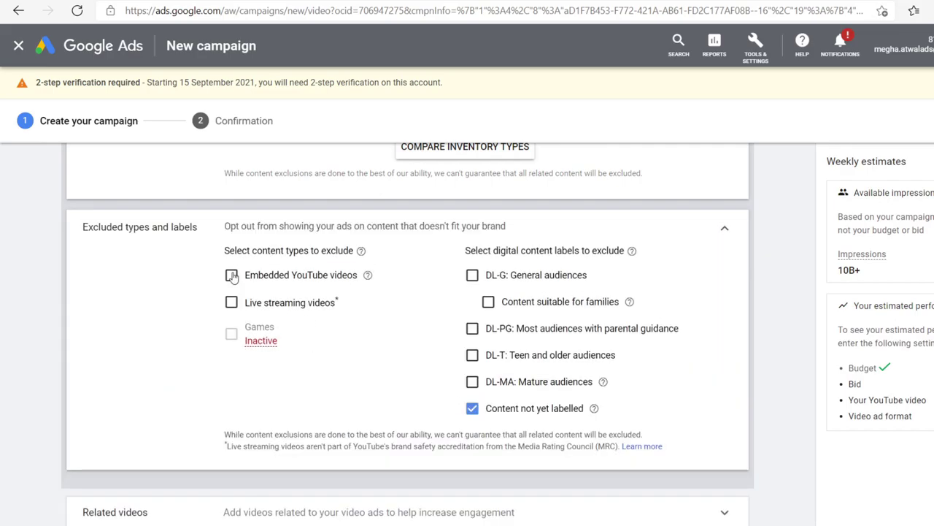
click(232, 275)
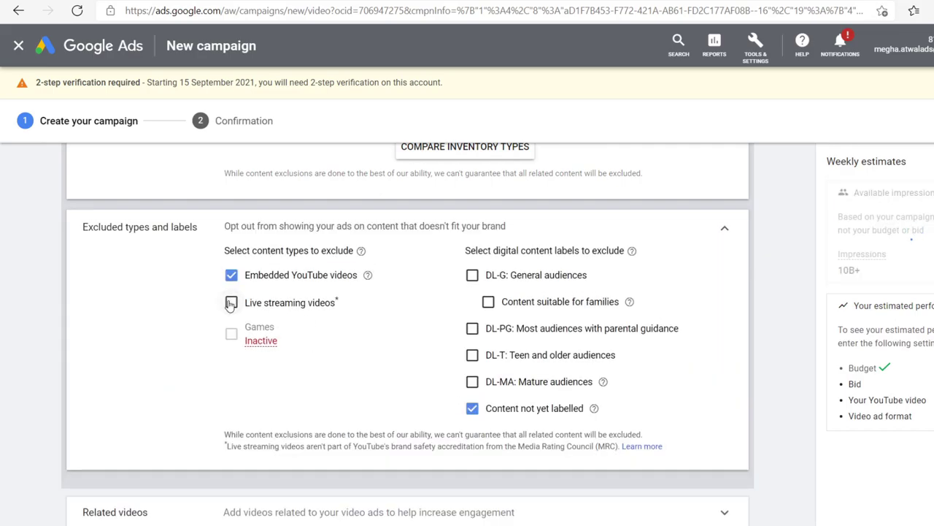
click(231, 304)
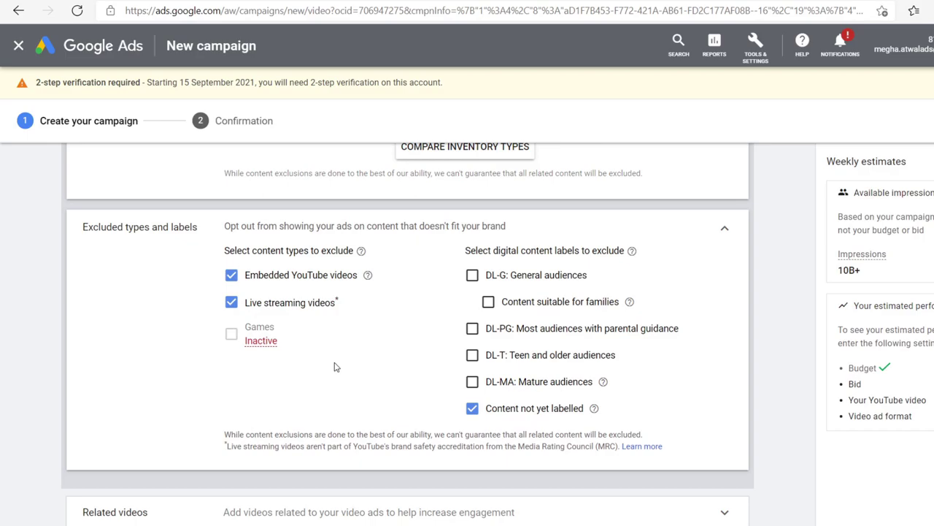
Step: Untick the 55-64, 65+ and Unknown age groups in Demographics
scroll(308, 400, down, 5)
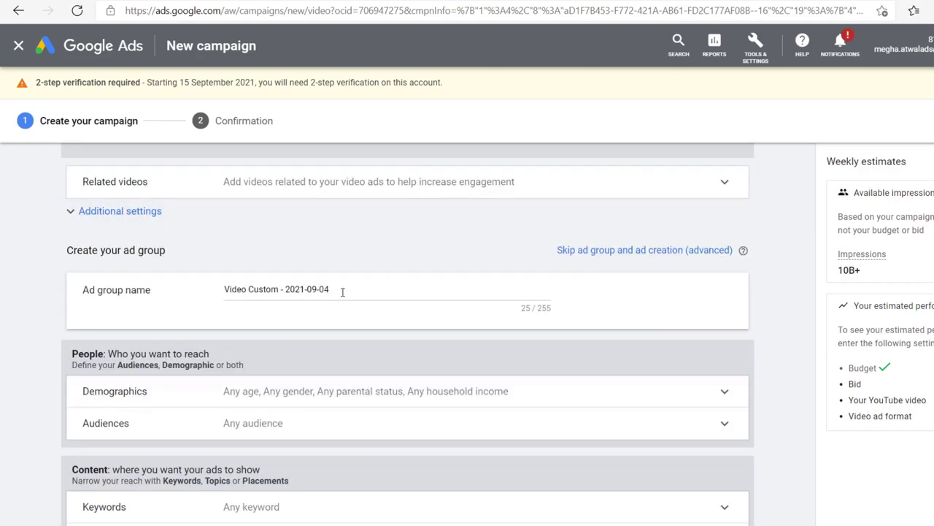
drag(342, 291, 184, 294)
scroll(421, 276, down, 2)
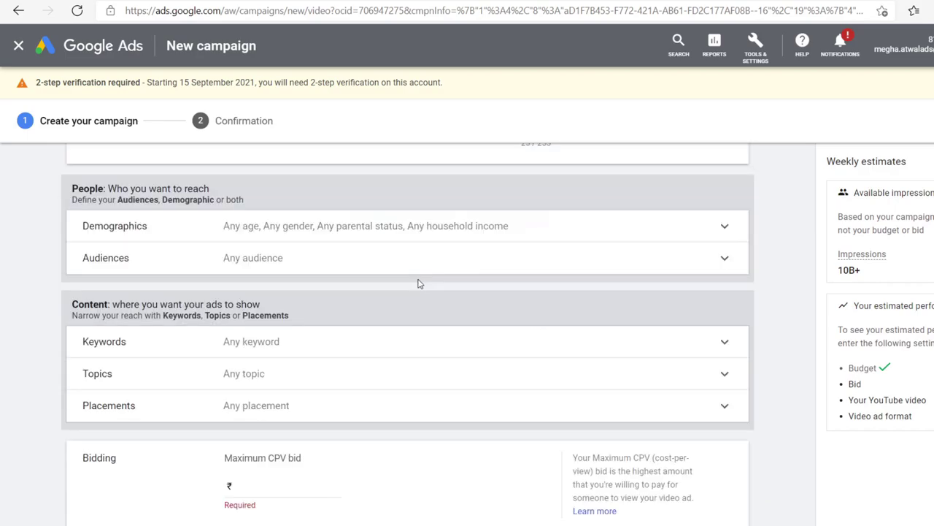
click(348, 216)
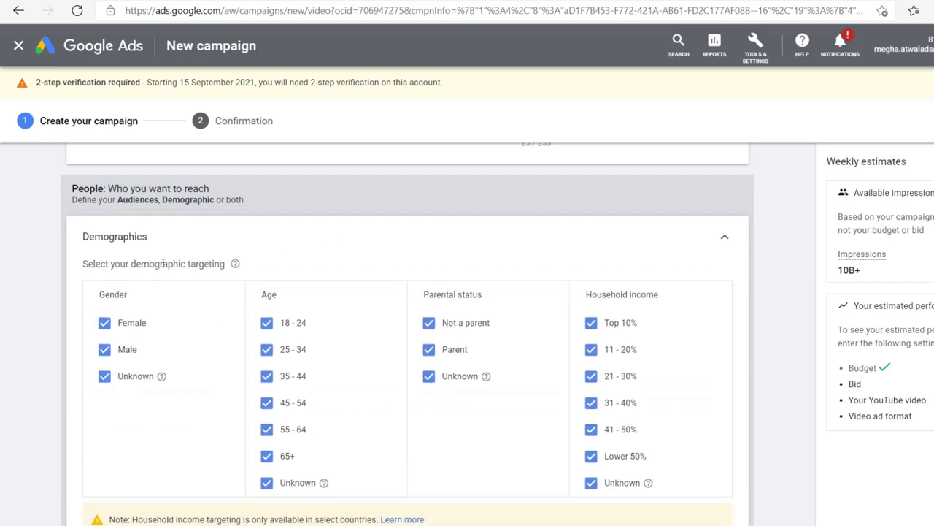
scroll(398, 238, down, 1)
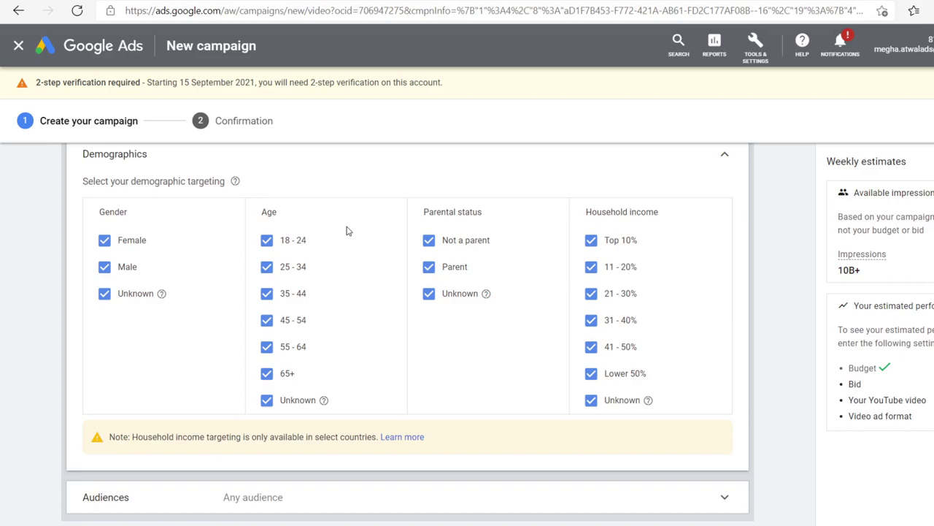
click(267, 349)
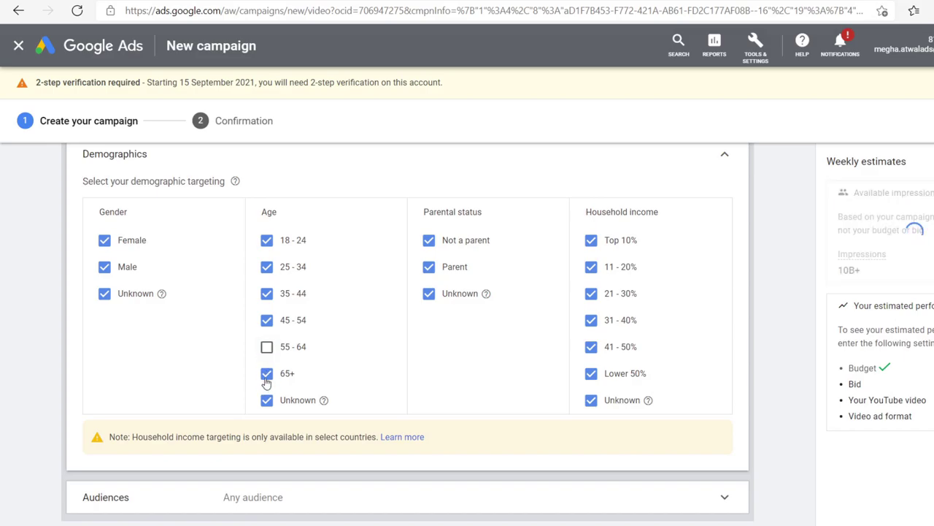
click(265, 378)
click(266, 402)
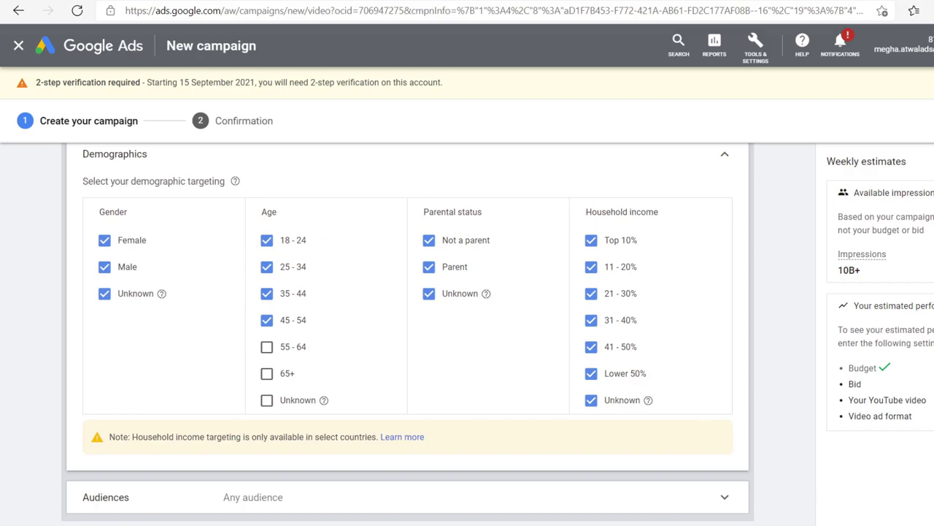
Step: Expand the Audiences row in the People section
scroll(479, 369, down, 1)
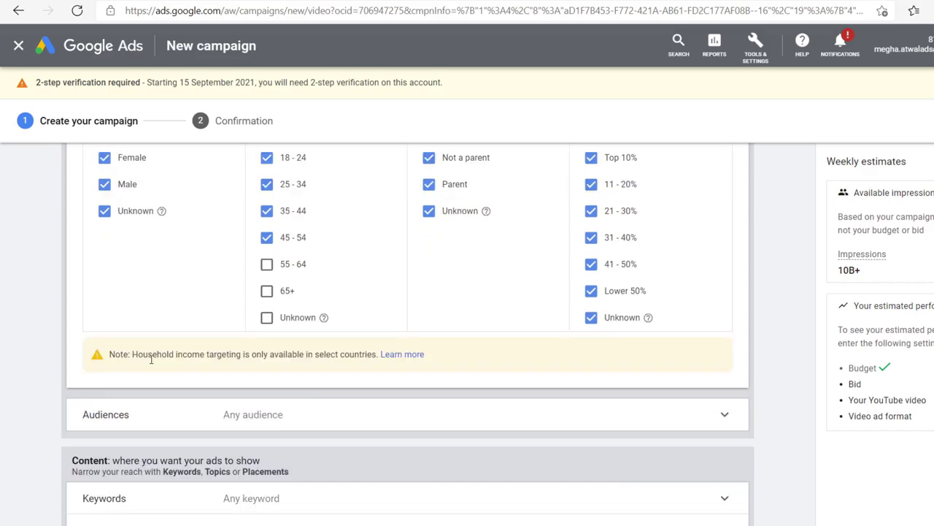
scroll(164, 380, up, 12)
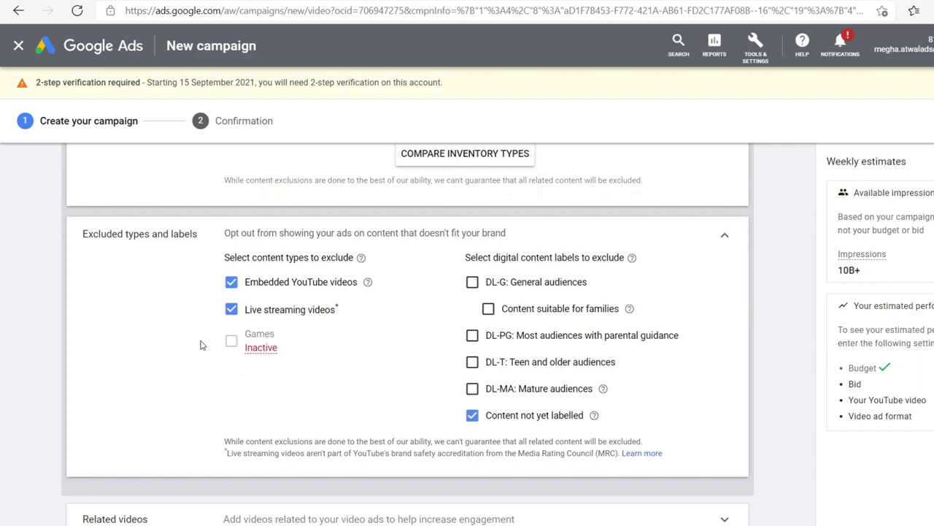
scroll(203, 344, up, 4)
scroll(202, 344, down, 15)
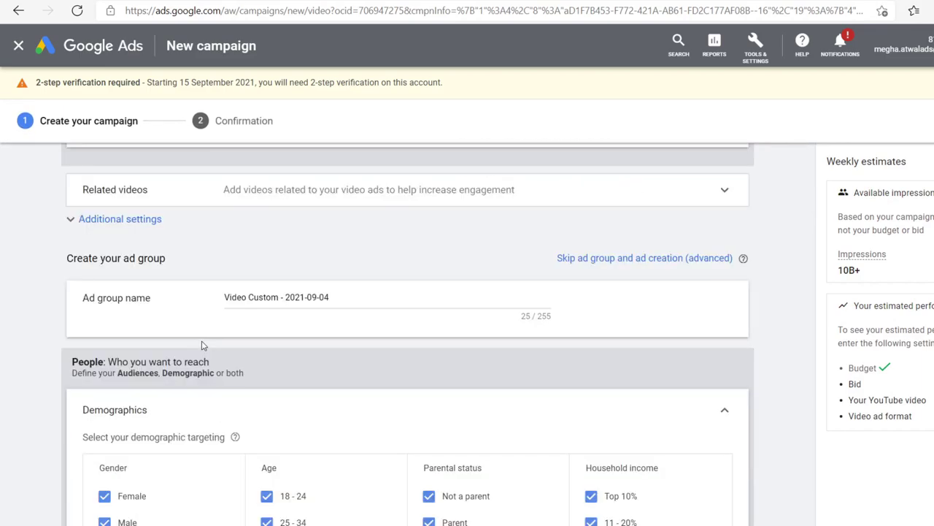
scroll(202, 345, down, 4)
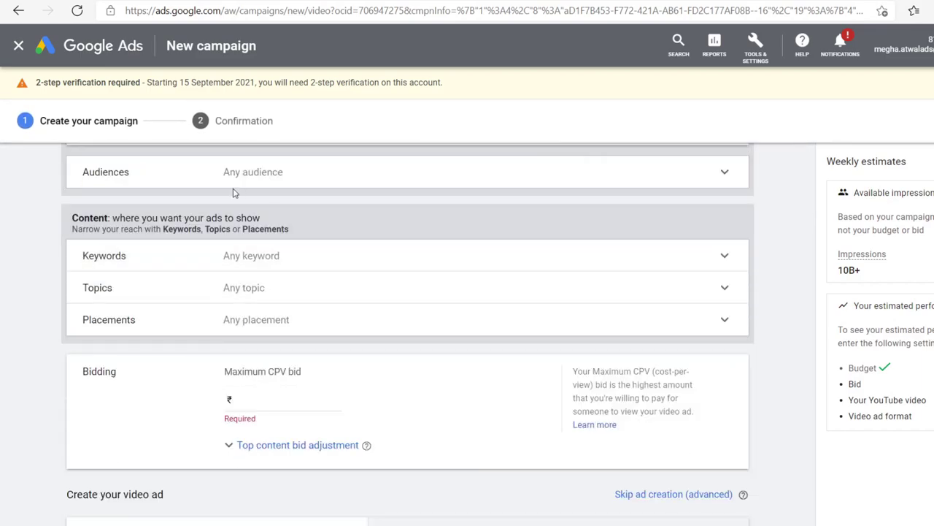
click(300, 173)
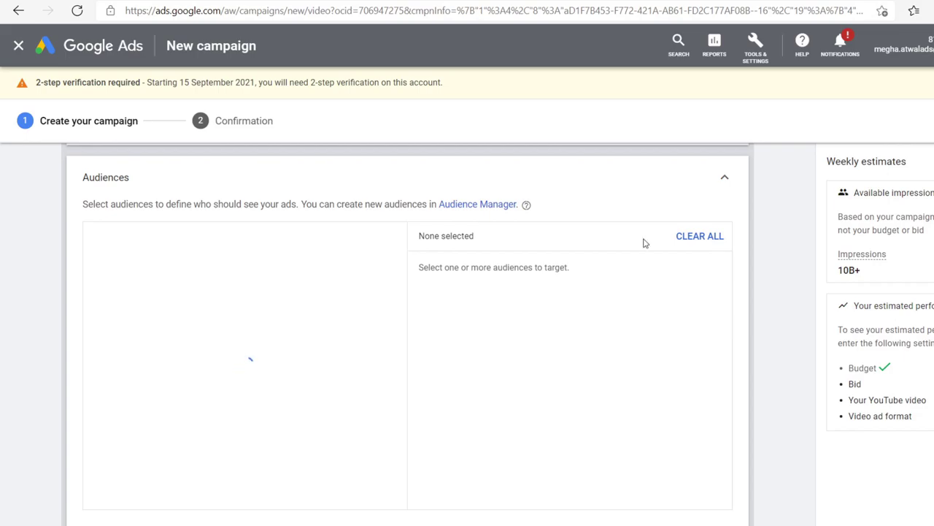
scroll(782, 328, down, 4)
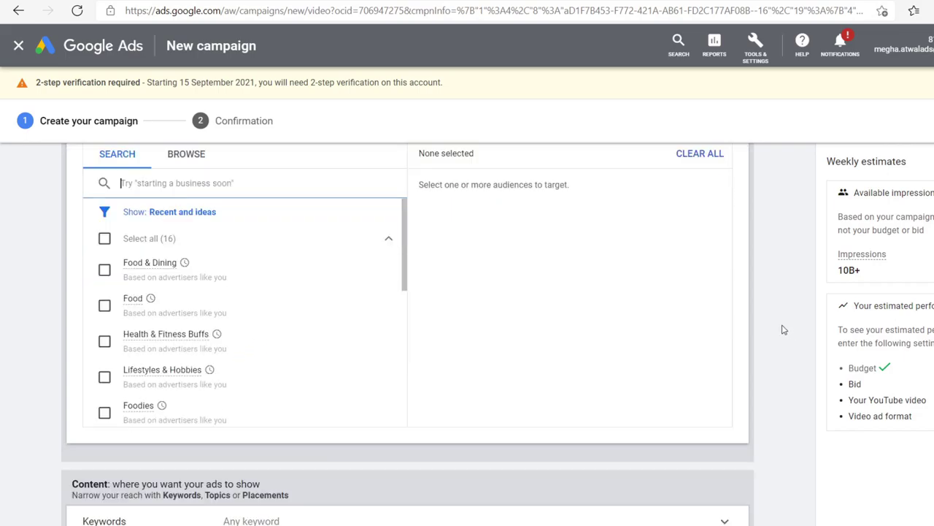
scroll(597, 349, up, 2)
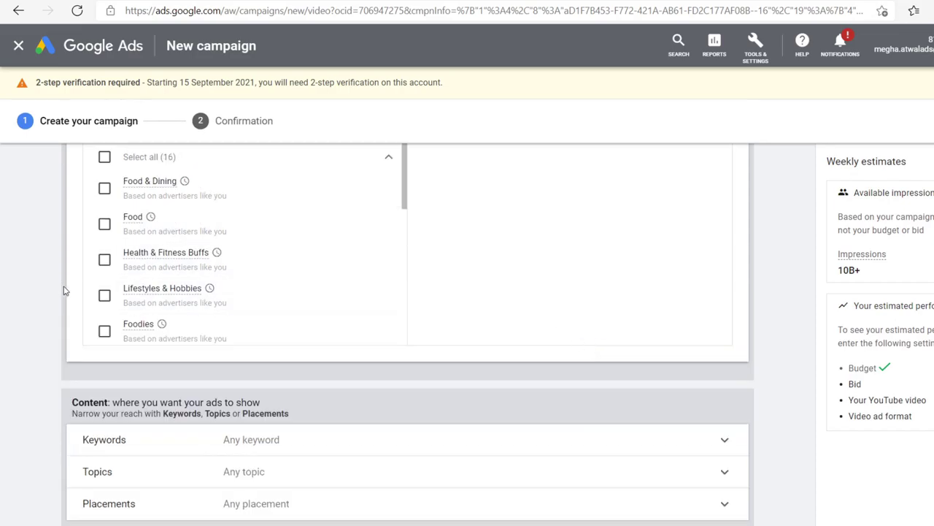
click(105, 264)
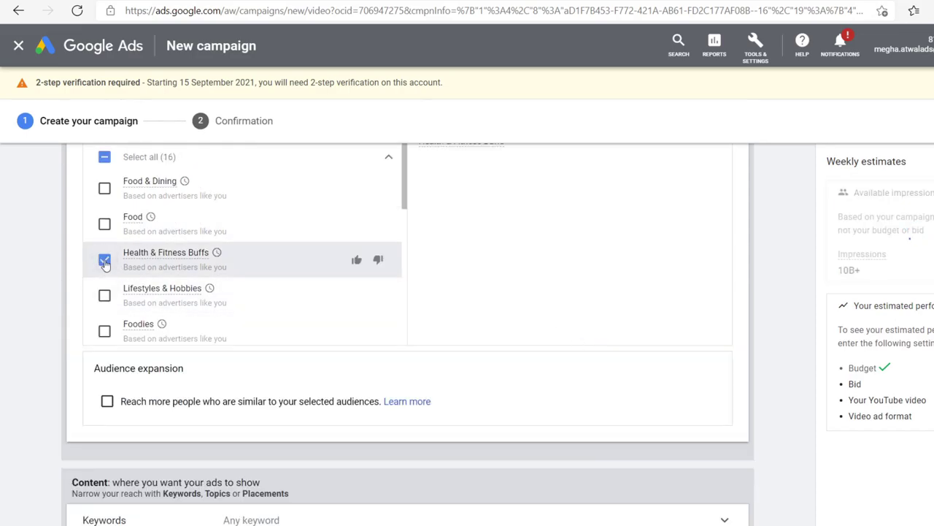
click(104, 261)
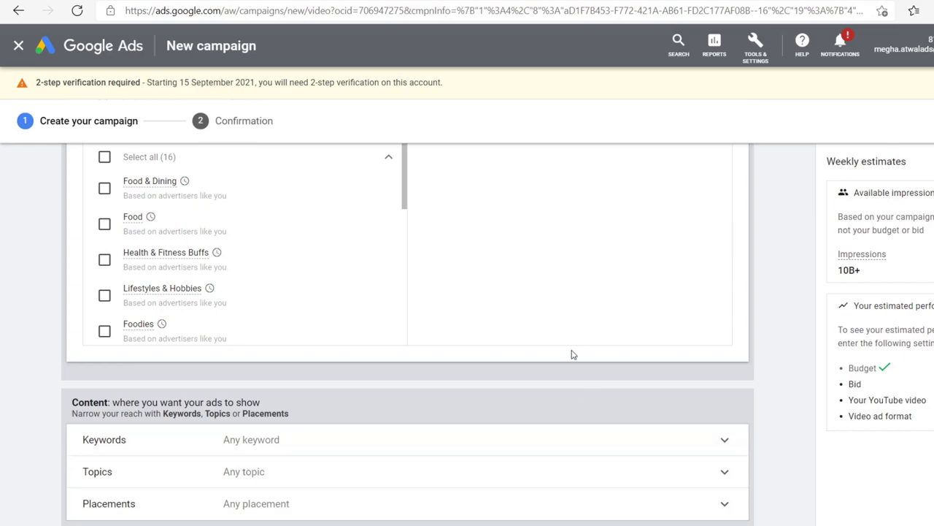
scroll(570, 356, down, 2)
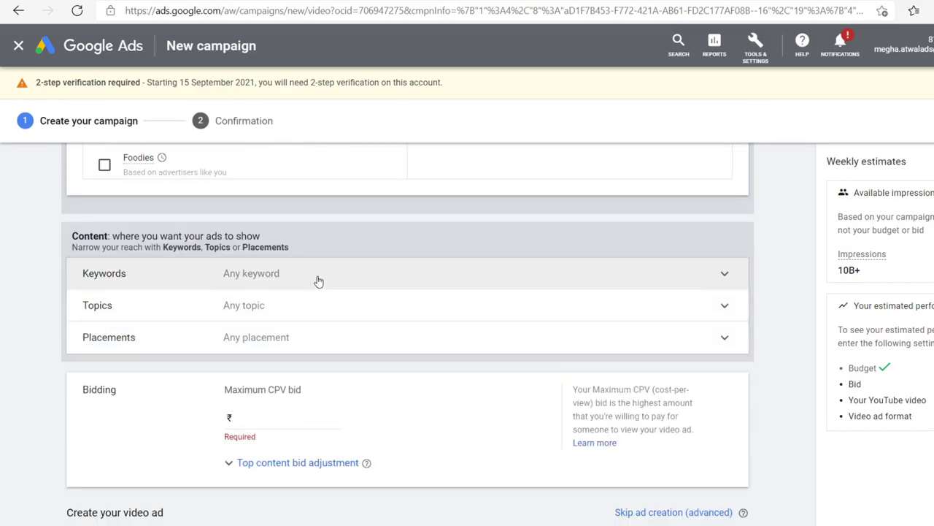
Step: Enter the keywords 'weight loss' and 'how to reduce belly fat'
click(318, 281)
scroll(357, 348, down, 4)
scroll(273, 296, up, 1)
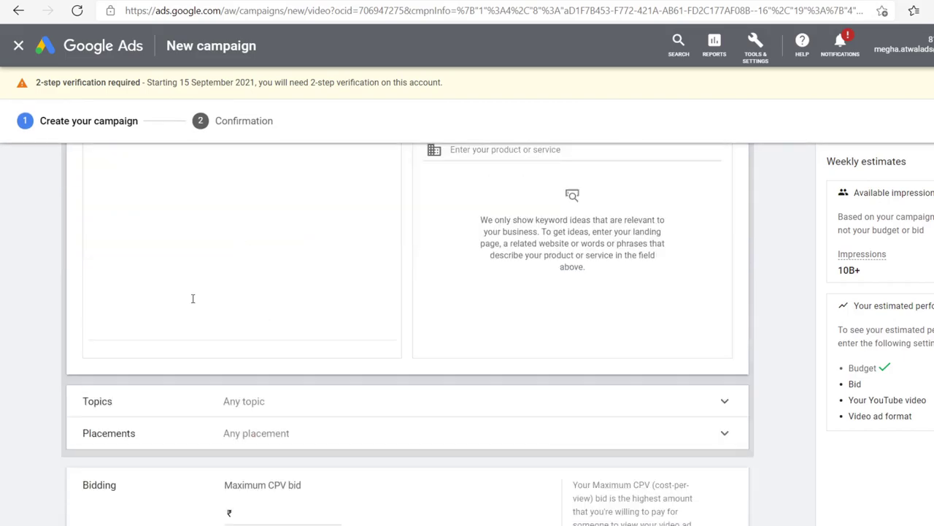
scroll(193, 297, up, 1)
click(177, 258)
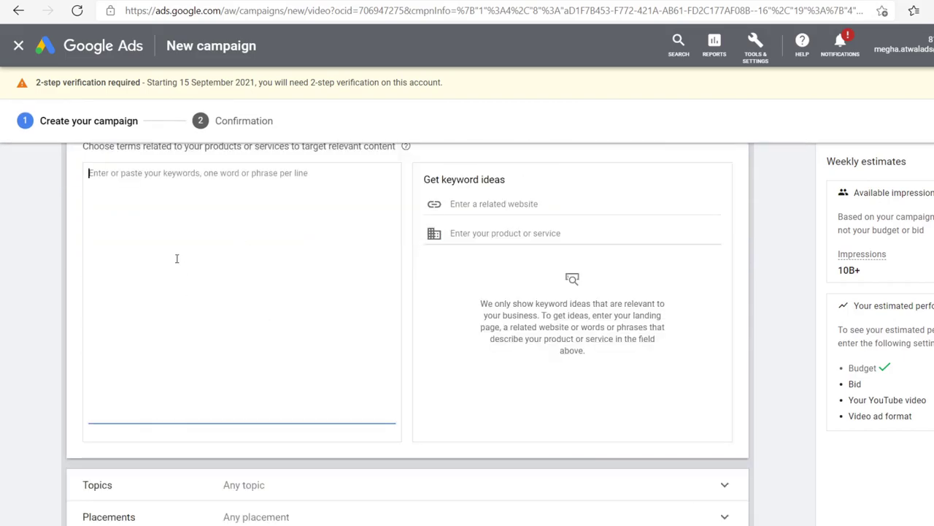
scroll(95, 212, up, 2)
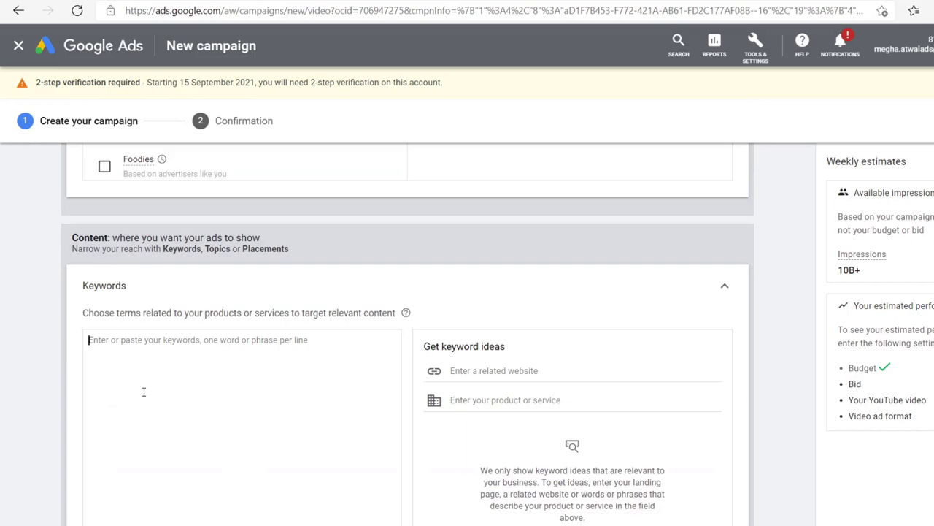
text(weight loss)
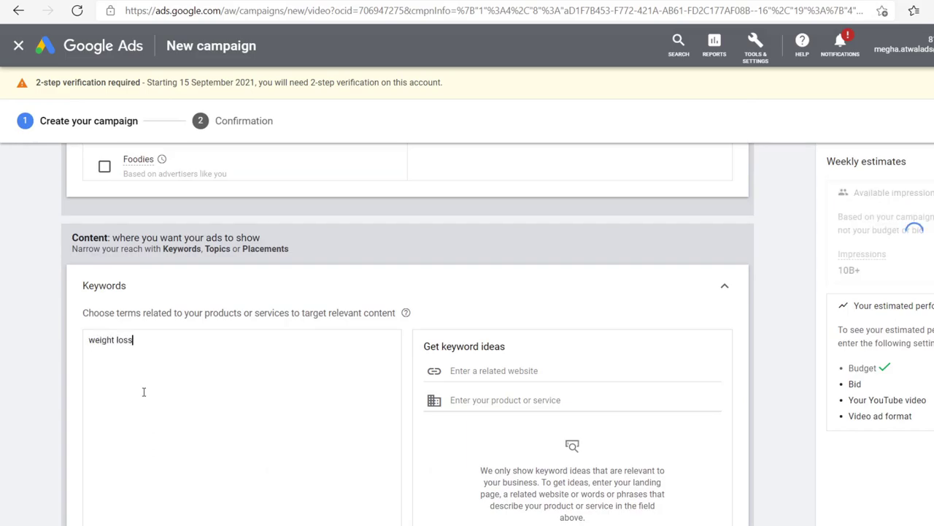
text( re)
key(BackSpace)
key(BackSpace)
key(Return)
text(how to reduce belly fat)
Step: Try 'weight' in the keyword-ideas product field, then clear it to leave it empty
scroll(618, 271, down, 1)
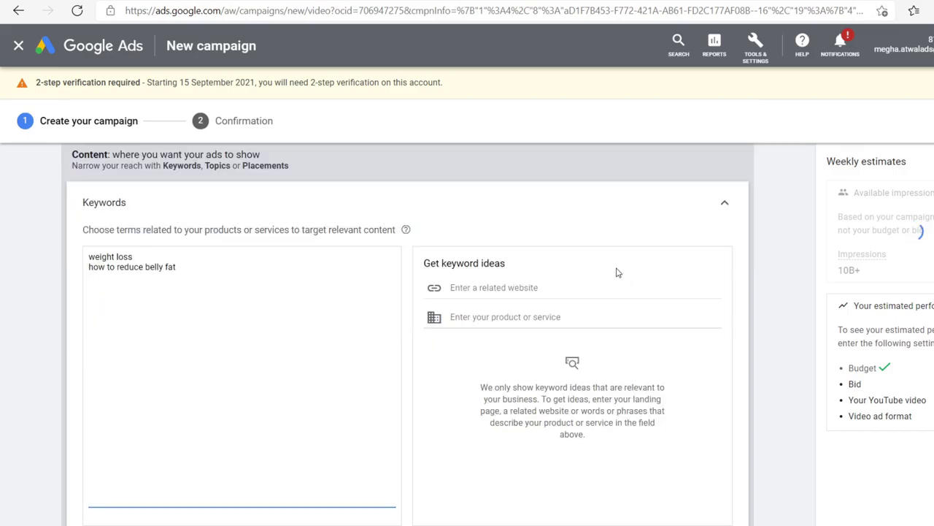
scroll(616, 272, down, 1)
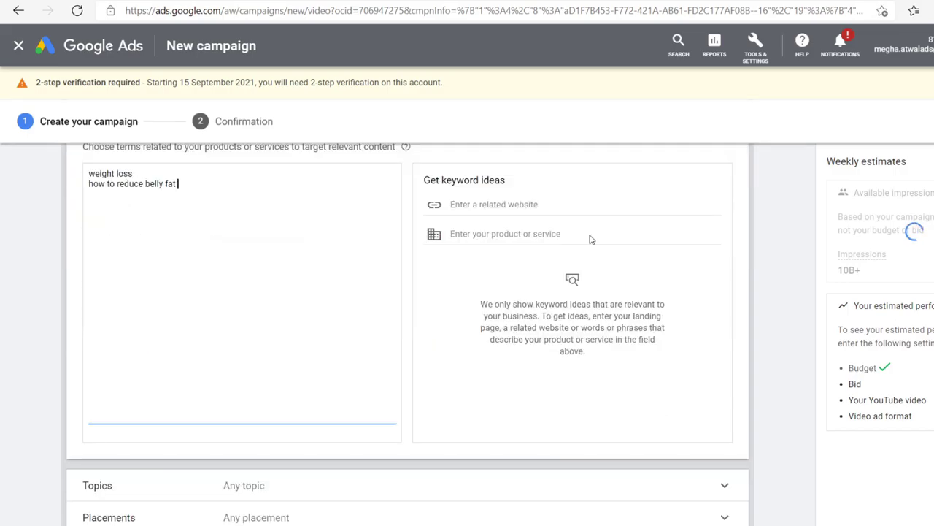
click(521, 204)
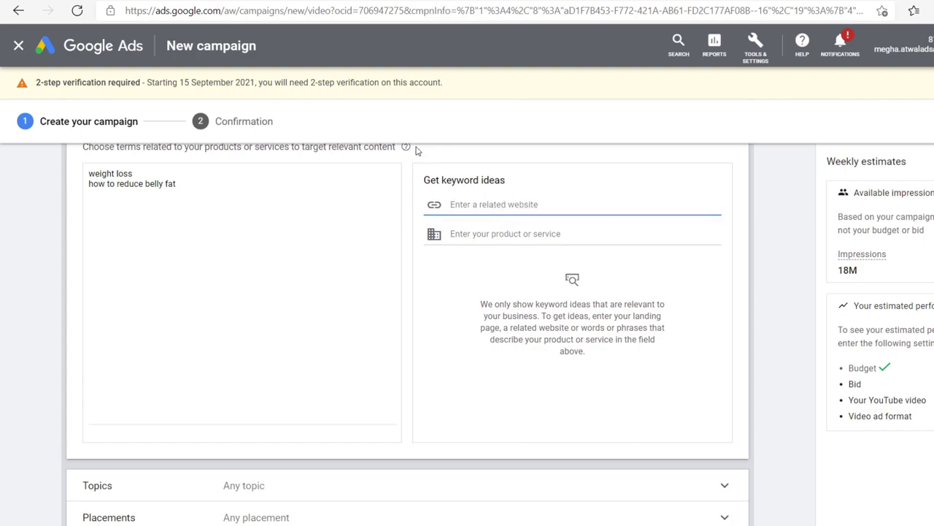
drag(423, 182, 526, 188)
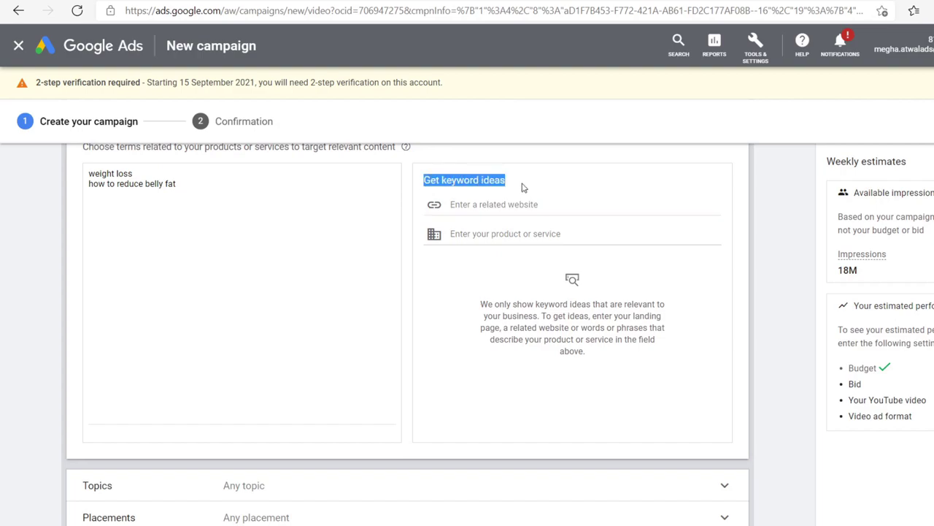
click(511, 233)
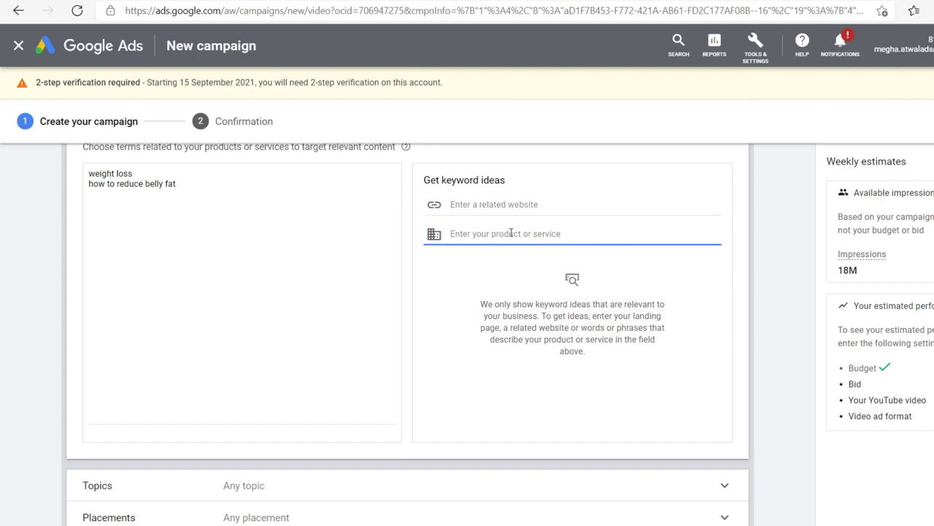
text(weight)
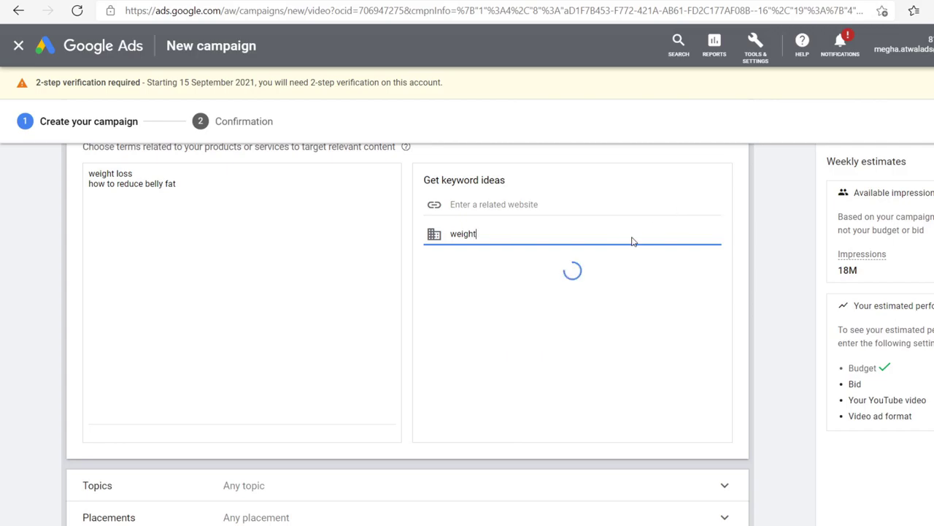
drag(504, 231, 417, 231)
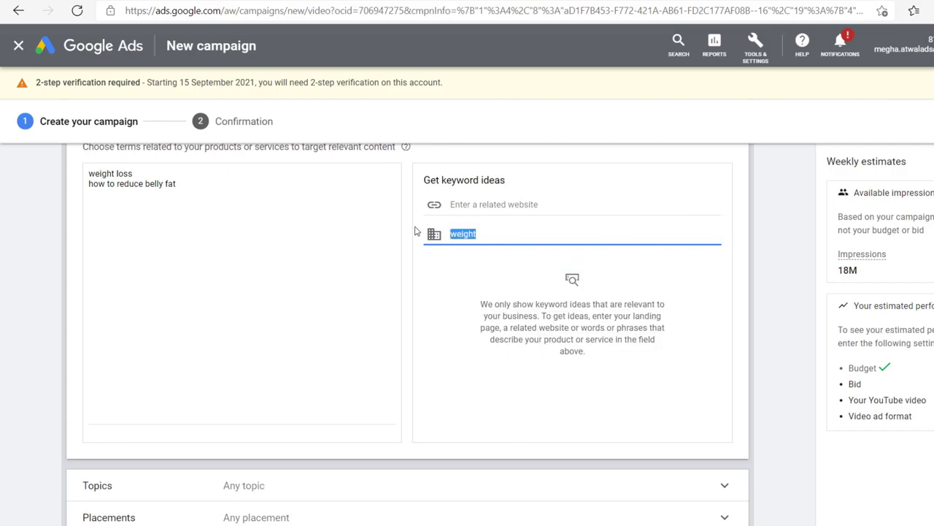
key(BackSpace)
scroll(592, 287, up, 2)
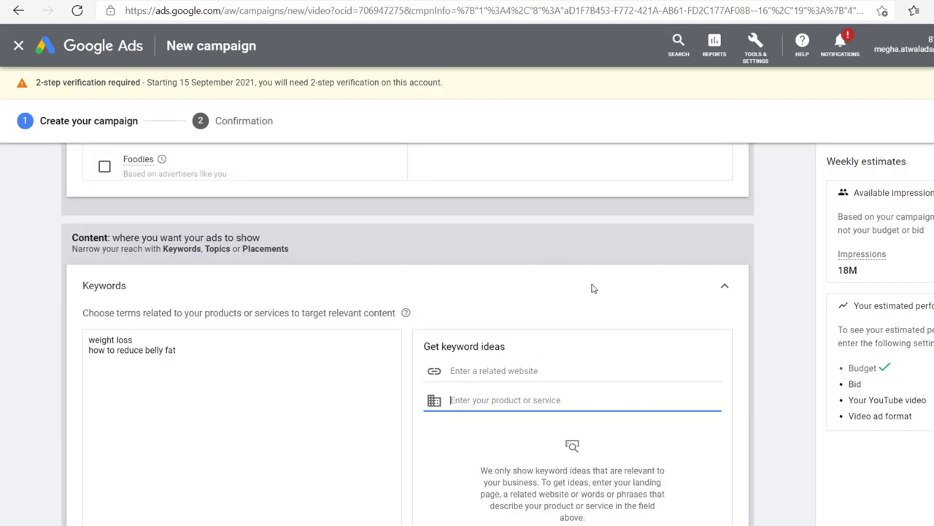
scroll(616, 399, down, 2)
scroll(221, 319, down, 2)
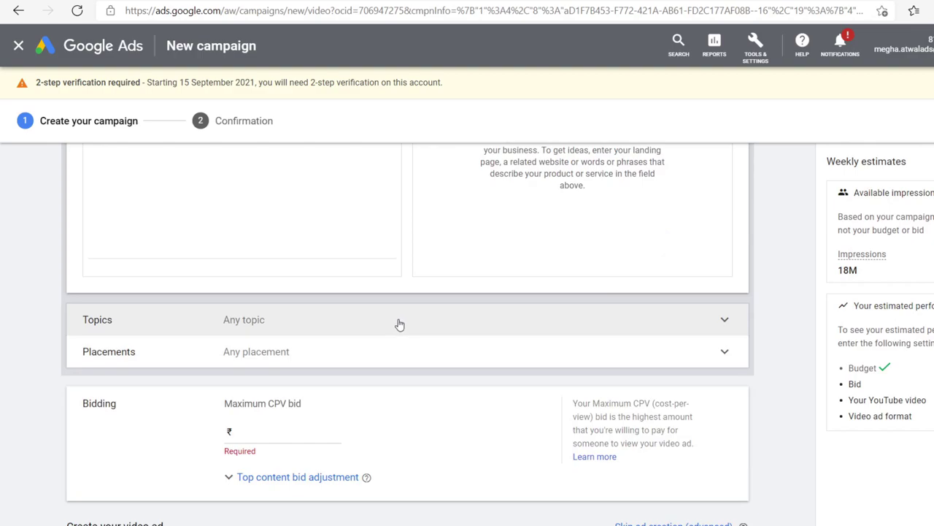
Step: Expand Topics and browse the topic categories without choosing any
click(400, 324)
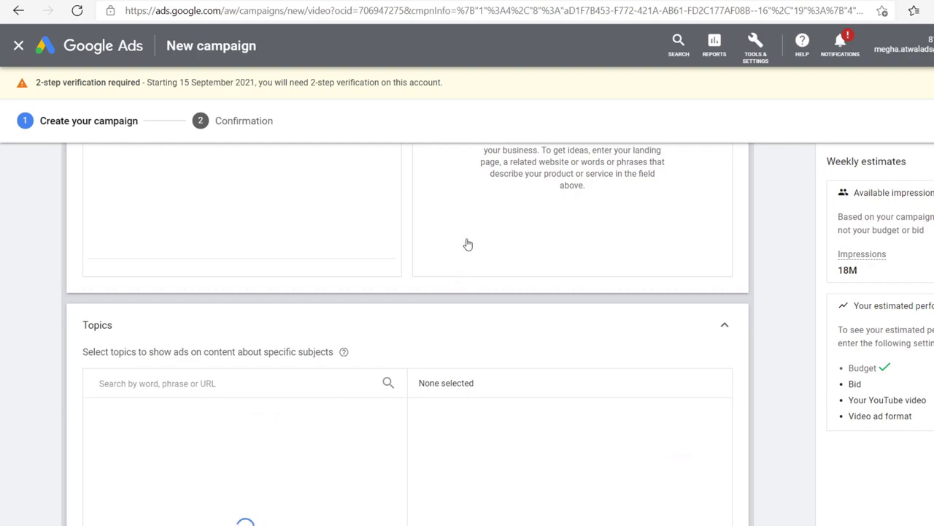
scroll(492, 258, down, 3)
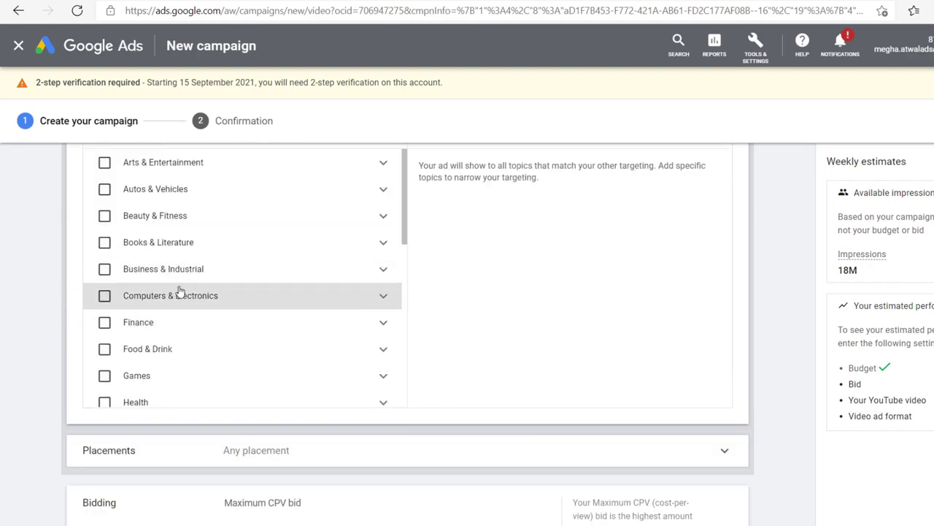
scroll(179, 291, up, 2)
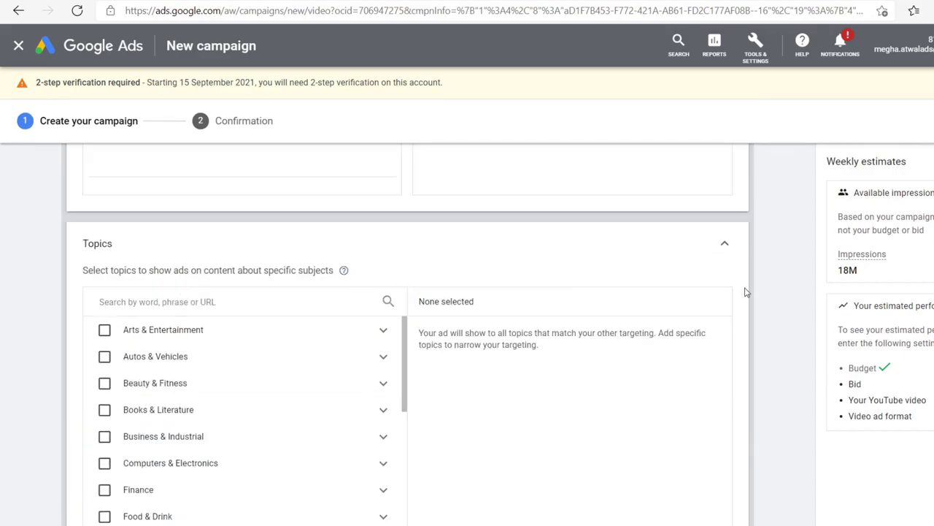
scroll(762, 299, down, 5)
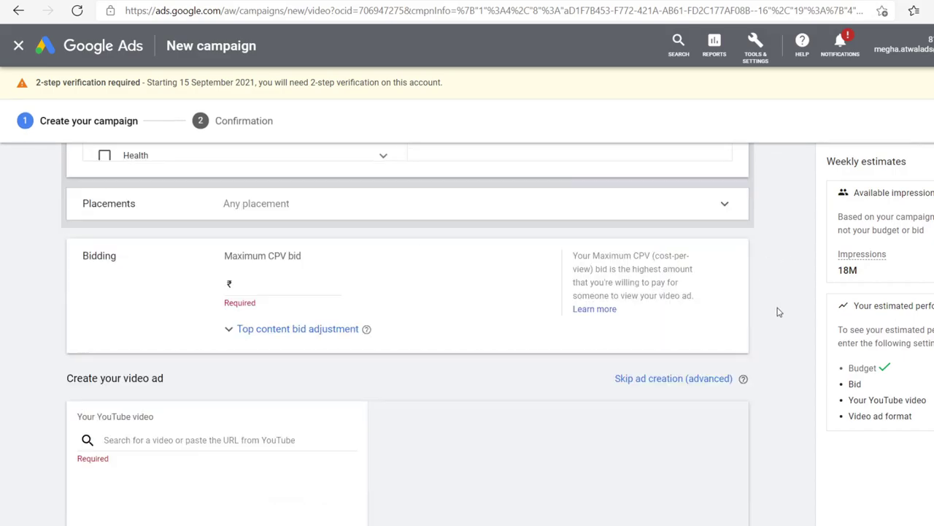
Step: Expand Placements to show the YouTube channels, videos, websites and apps browser
click(268, 212)
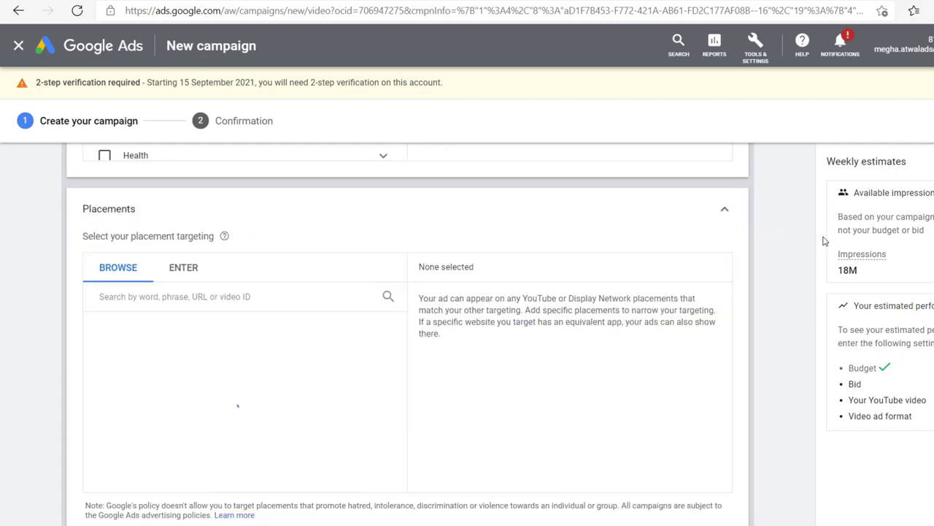
scroll(772, 302, down, 2)
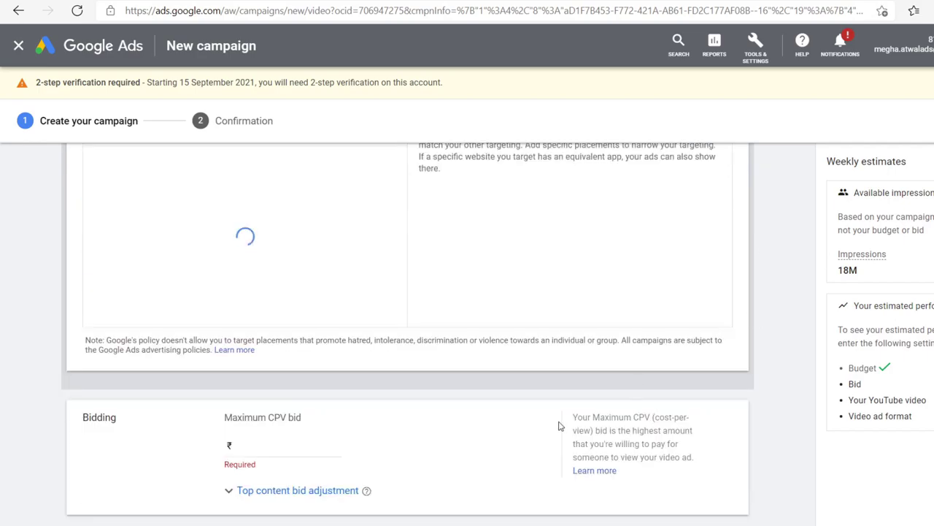
scroll(557, 422, up, 1)
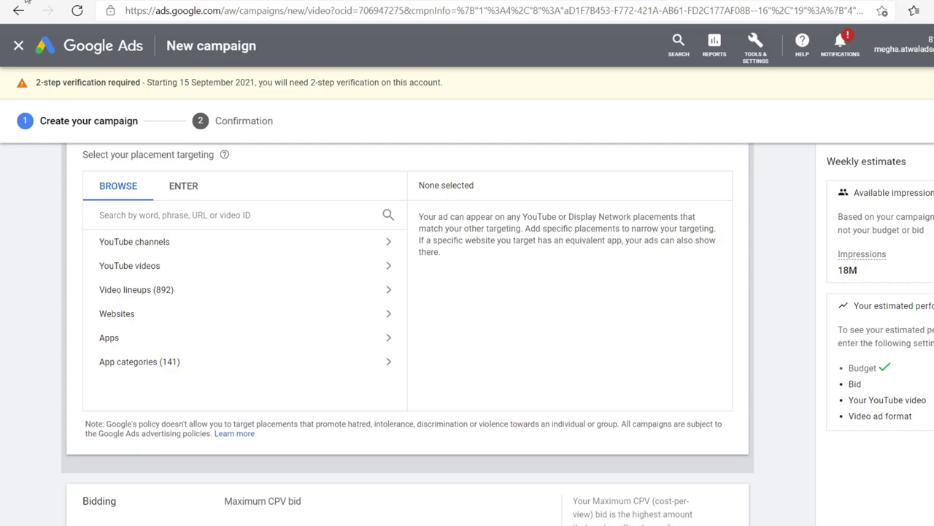
Step: Search YouTube for 'fitness' and browse the results for channels to target
click(260, 1)
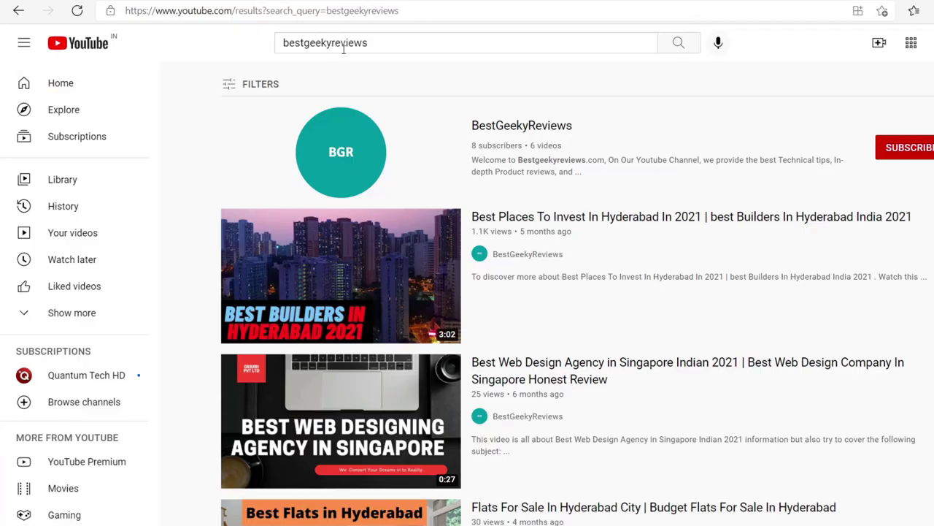
double_click(377, 42)
text(f)
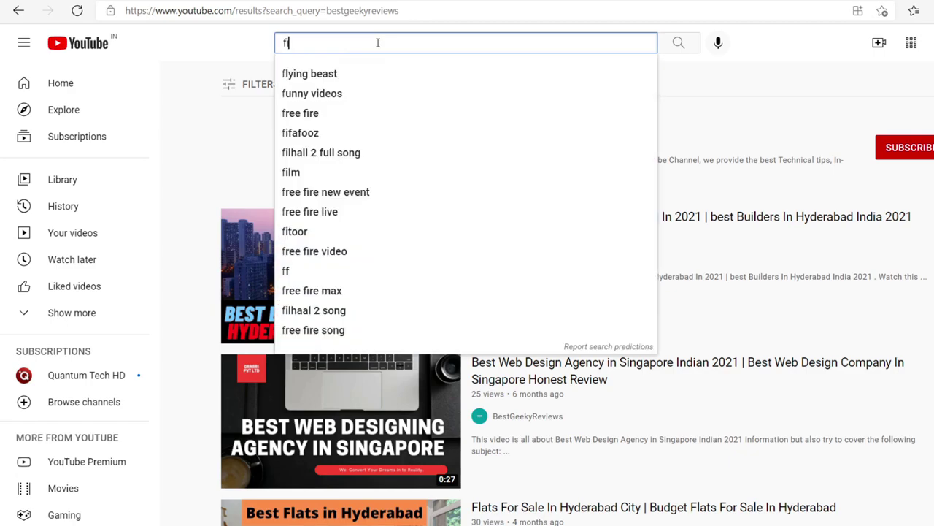
text(itness)
key(Return)
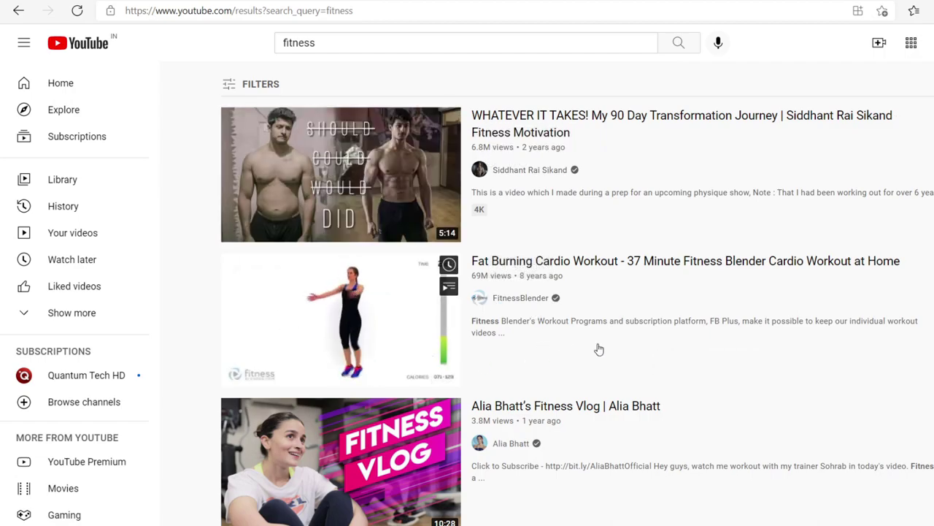
scroll(597, 345, down, 2)
scroll(545, 339, down, 2)
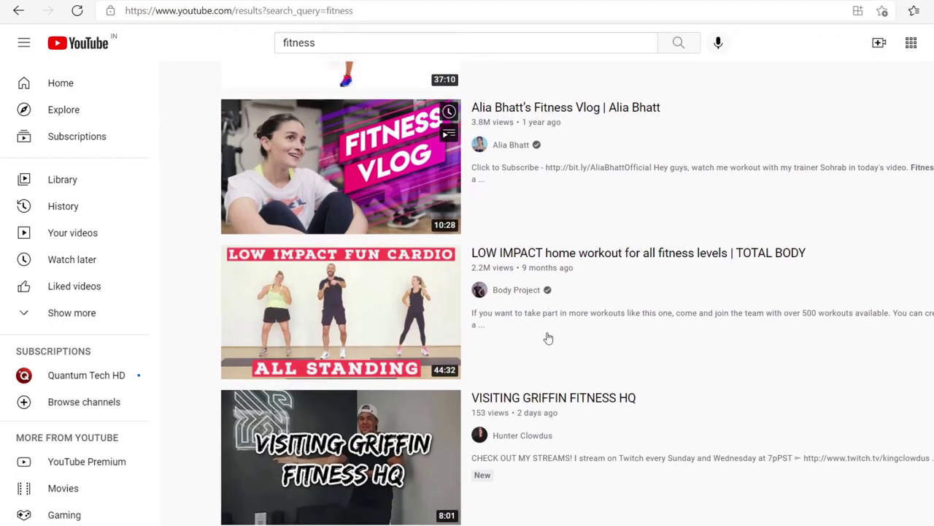
scroll(507, 314, up, 4)
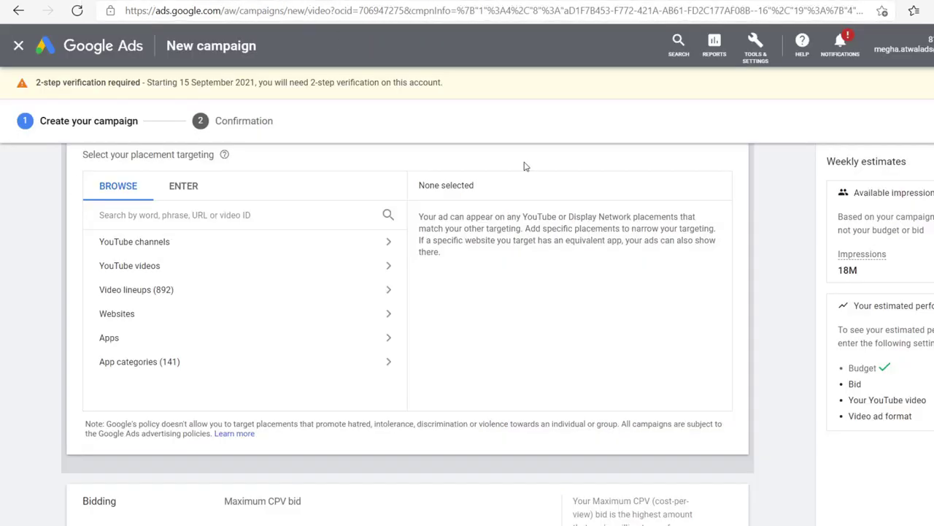
click(153, 245)
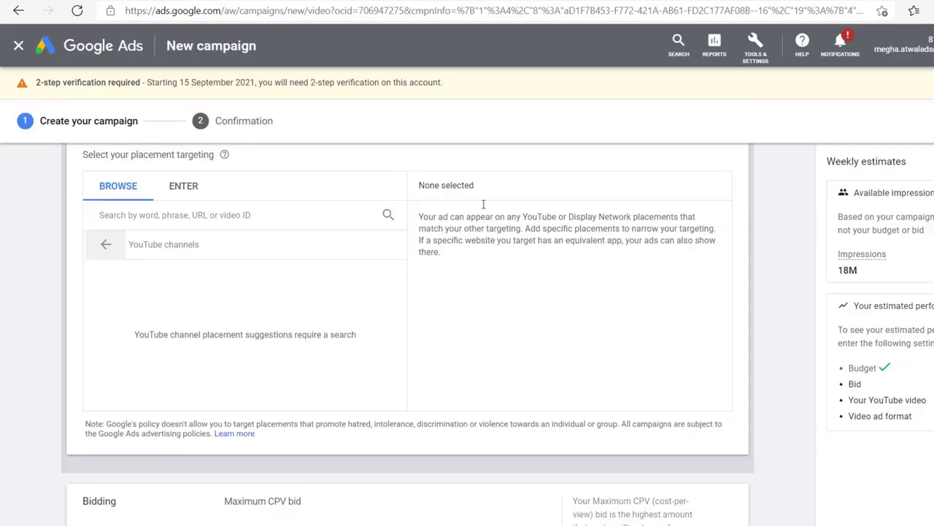
click(102, 247)
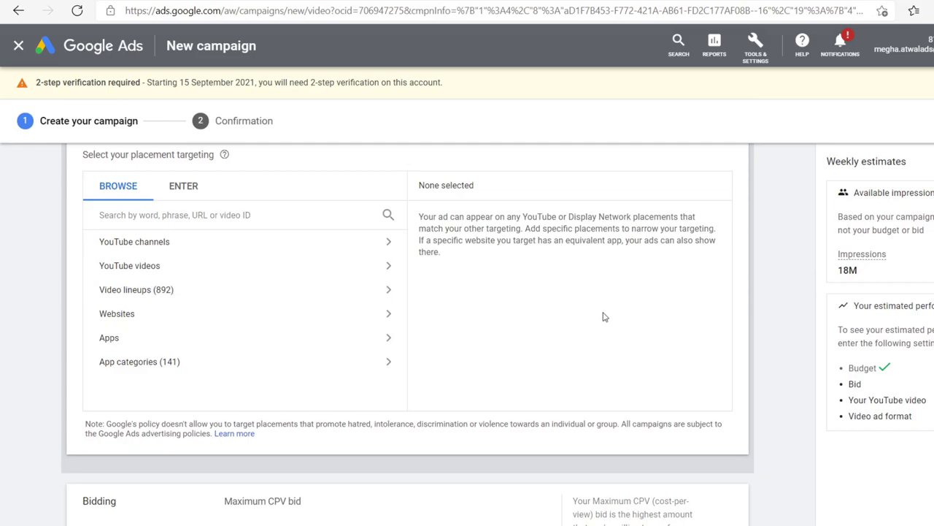
scroll(605, 317, down, 2)
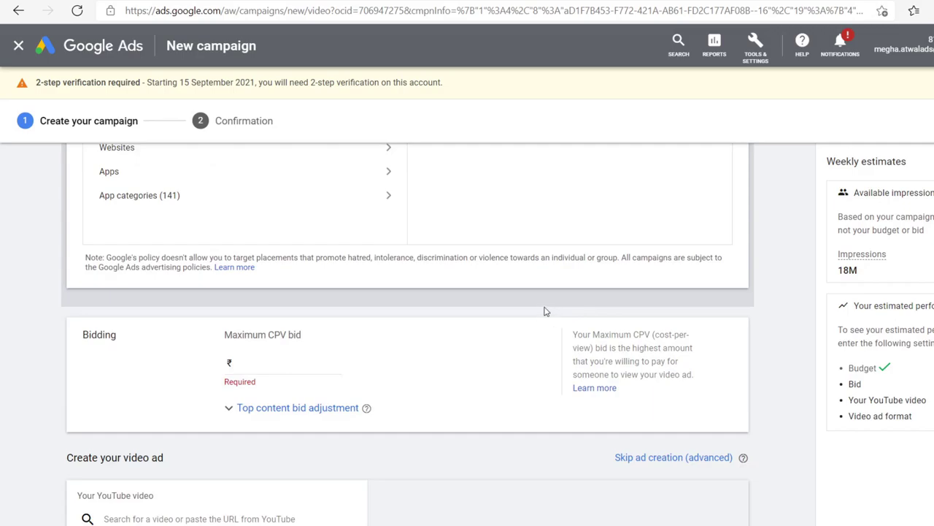
scroll(544, 311, down, 1)
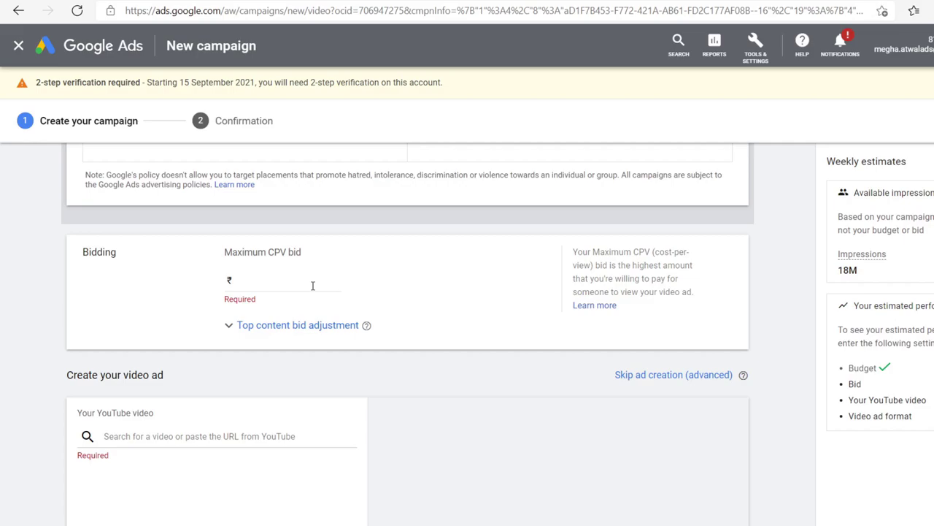
Step: Enter a Maximum CPV bid of 10.00, correcting the initial 0.20 entry
click(313, 285)
text(0)
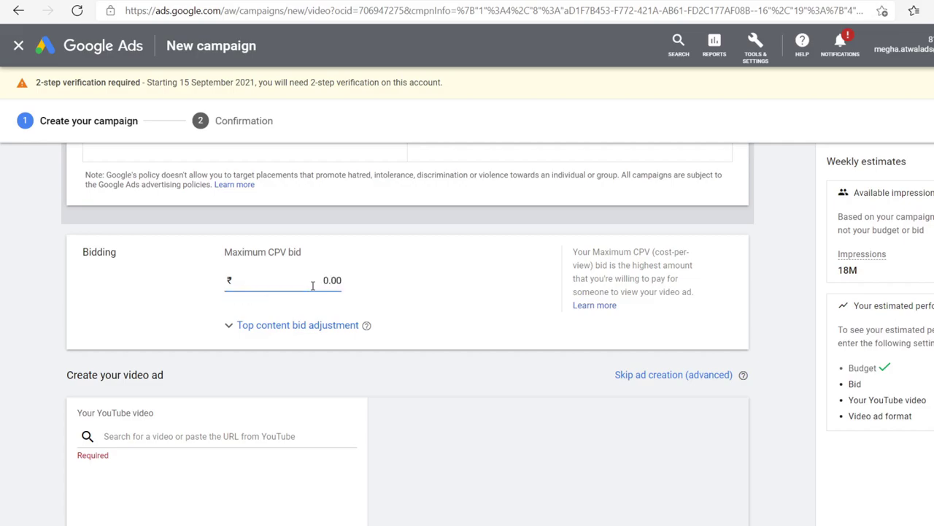
text(.20)
drag(330, 280, 357, 284)
key(BackSpace)
text(40.00)
click(427, 288)
drag(324, 281, 304, 279)
text(1)
click(420, 294)
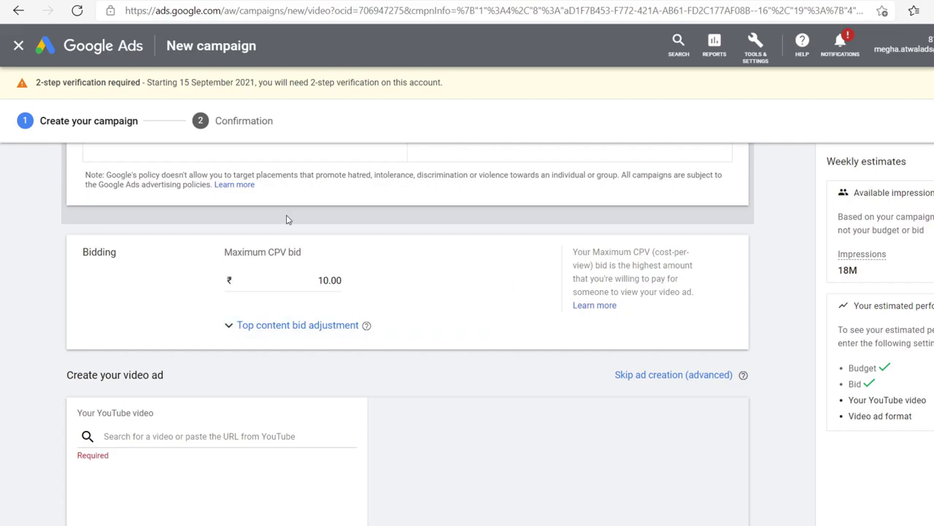
Step: Scroll to the Create your video ad section and click into the YouTube video search box
scroll(447, 309, down, 1)
scroll(449, 318, down, 1)
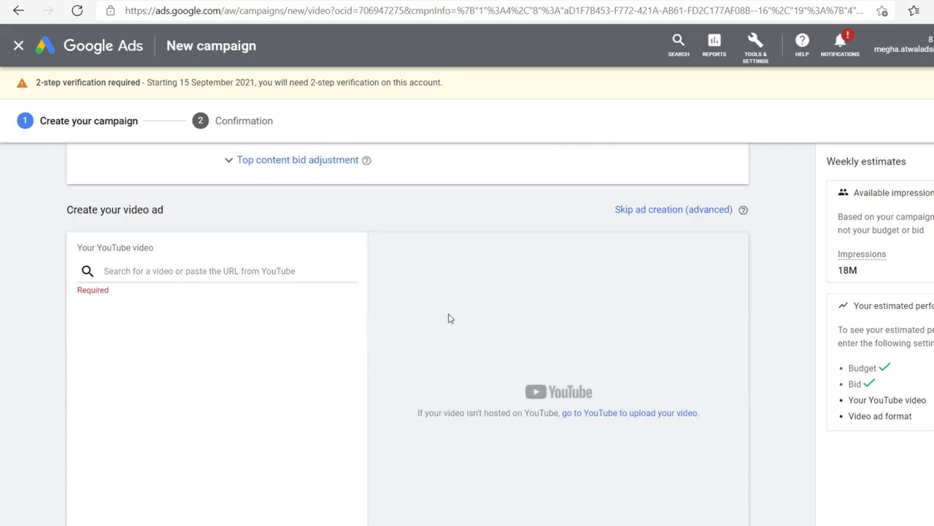
scroll(399, 319, up, 2)
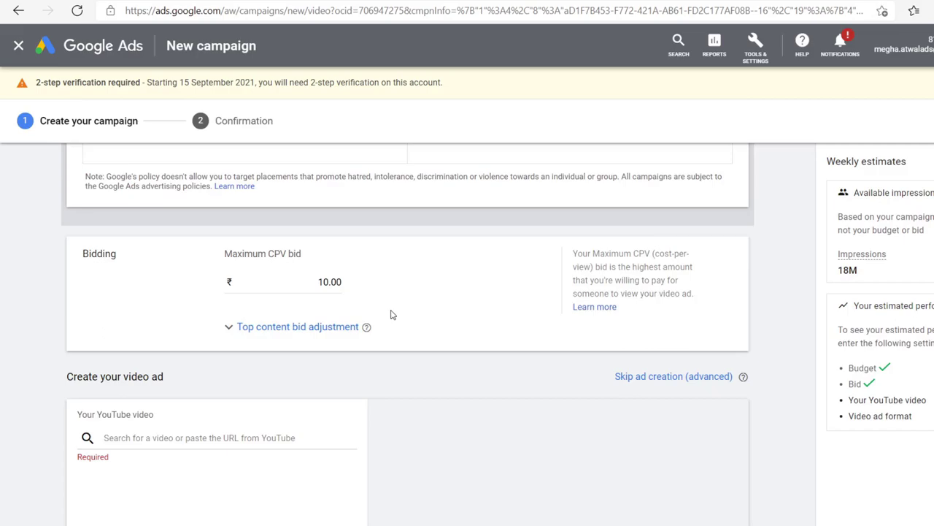
scroll(391, 315, down, 1)
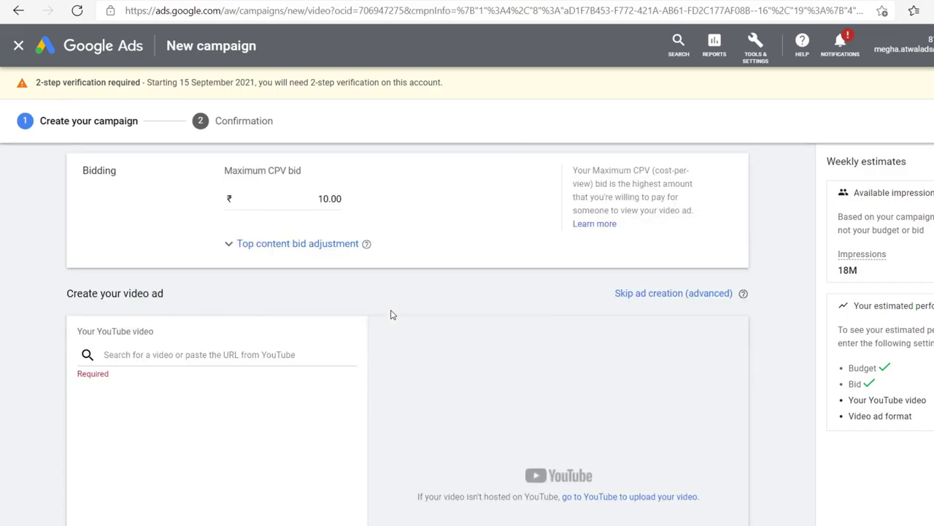
scroll(390, 315, down, 1)
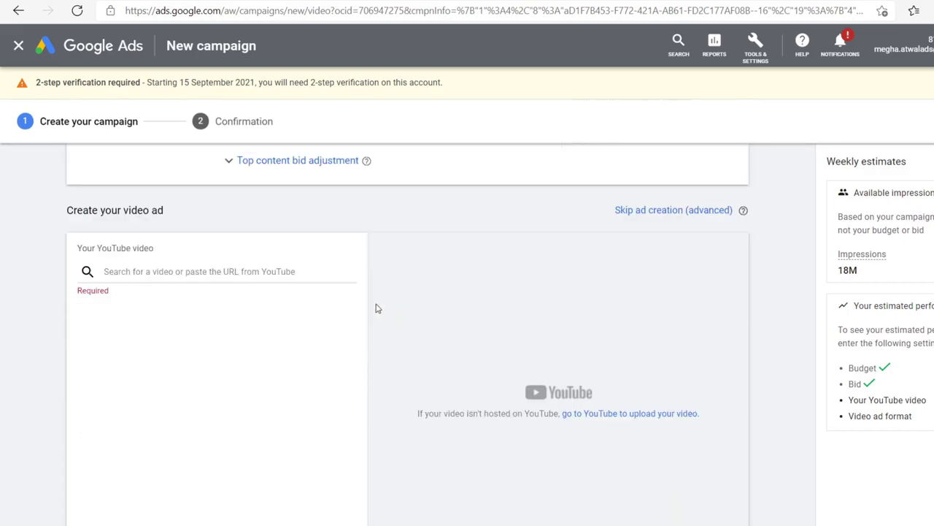
click(174, 270)
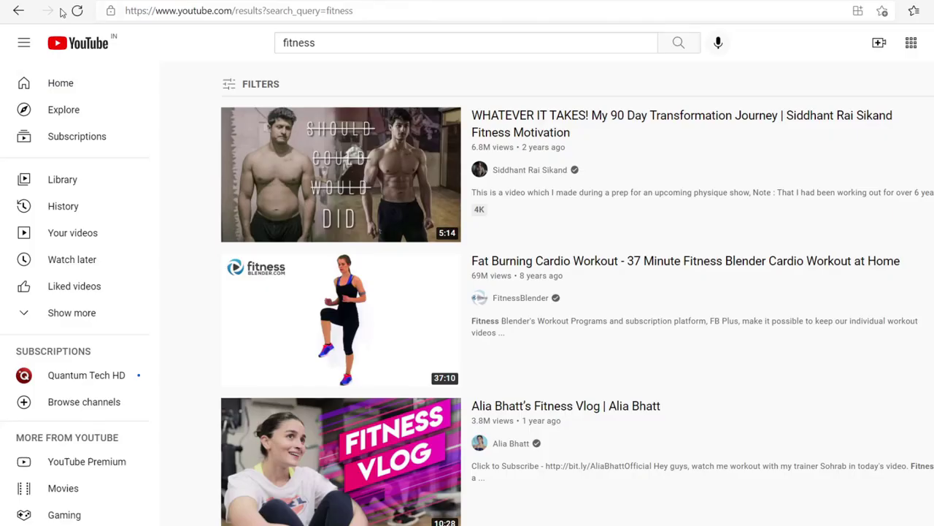
Step: Find the Okinawa video in the bestgeekyreviews YouTube results, then return to the ad's video search box
click(19, 10)
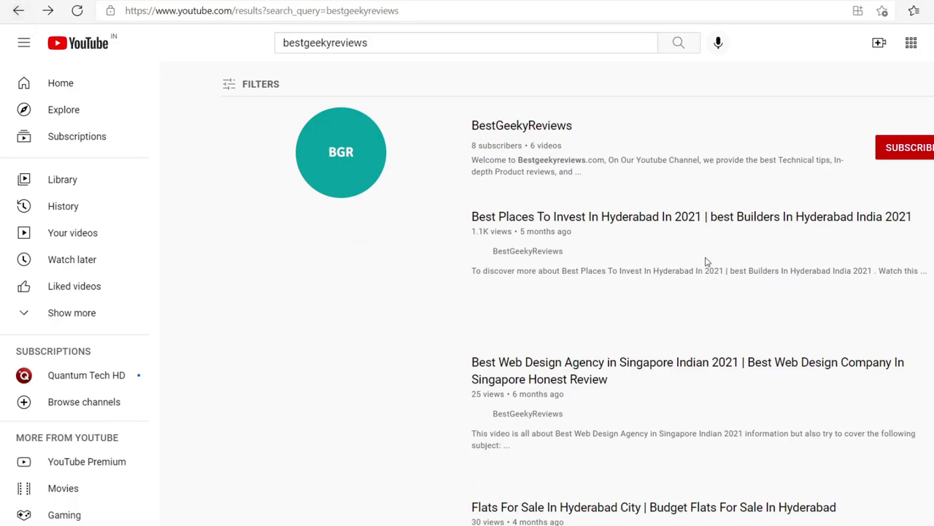
scroll(735, 293, down, 1)
scroll(735, 293, down, 9)
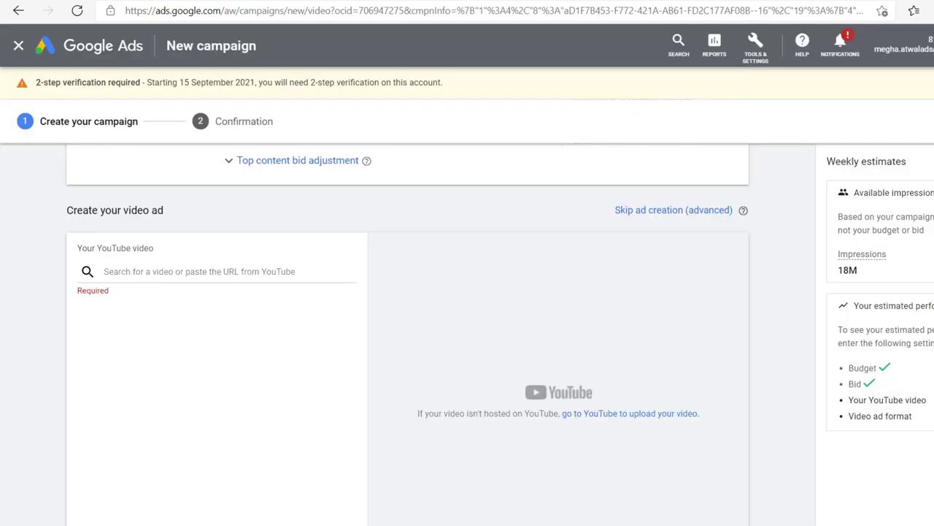
click(131, 271)
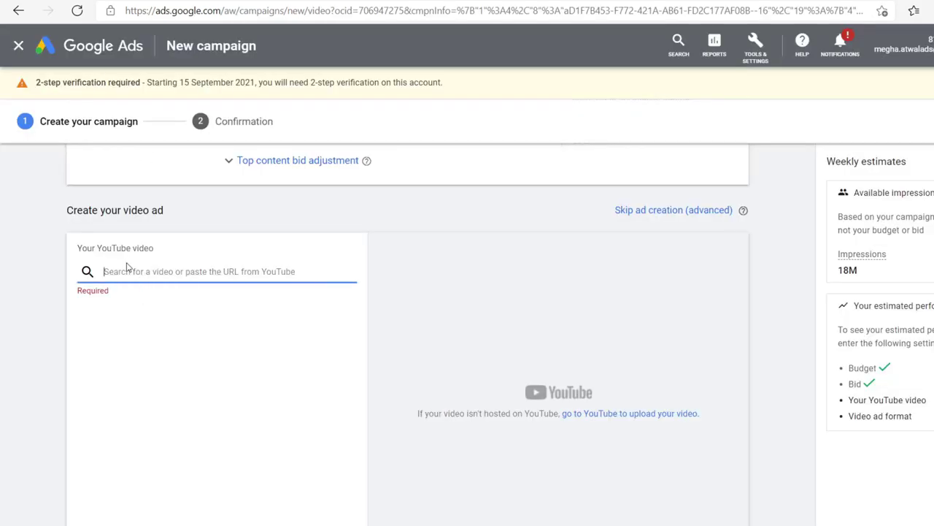
Step: Paste the Okinawa flat belly tonic video link and choose the Skippable in-stream ad format
key(ctrl+v)
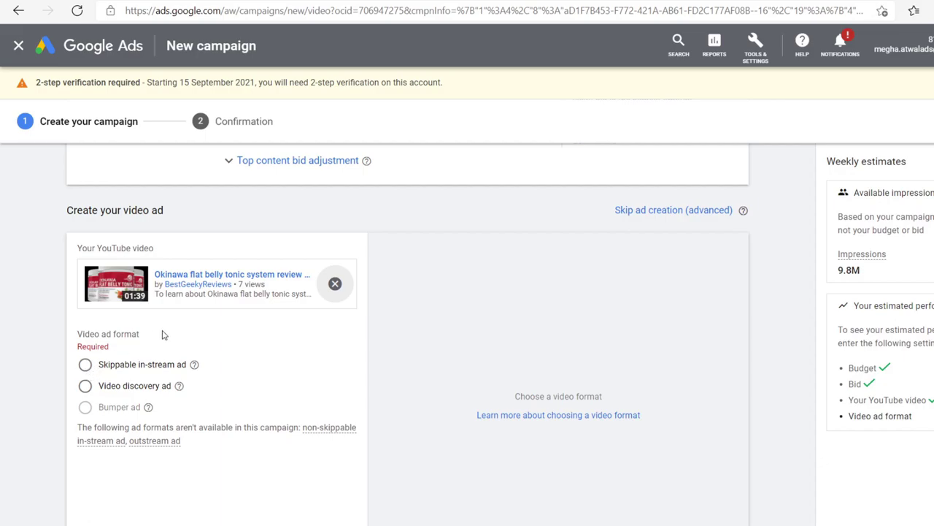
click(86, 386)
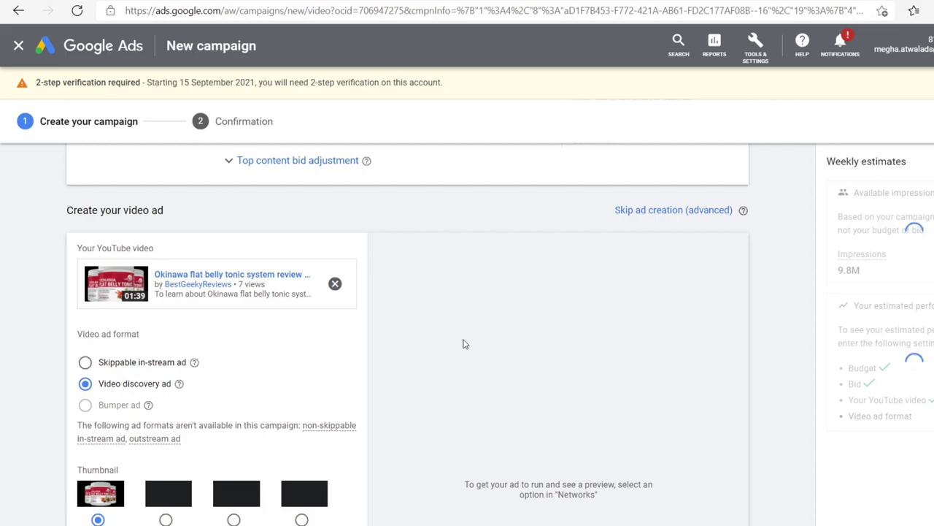
scroll(525, 338, down, 1)
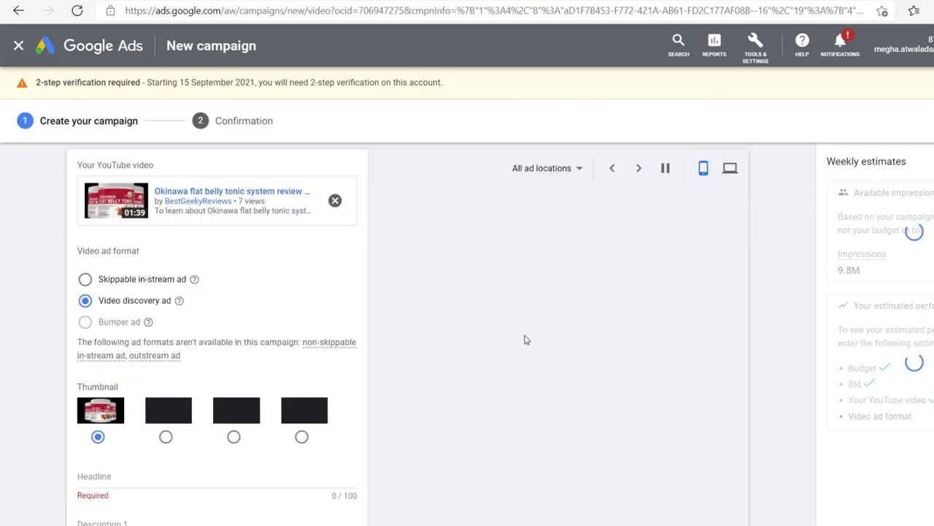
click(85, 280)
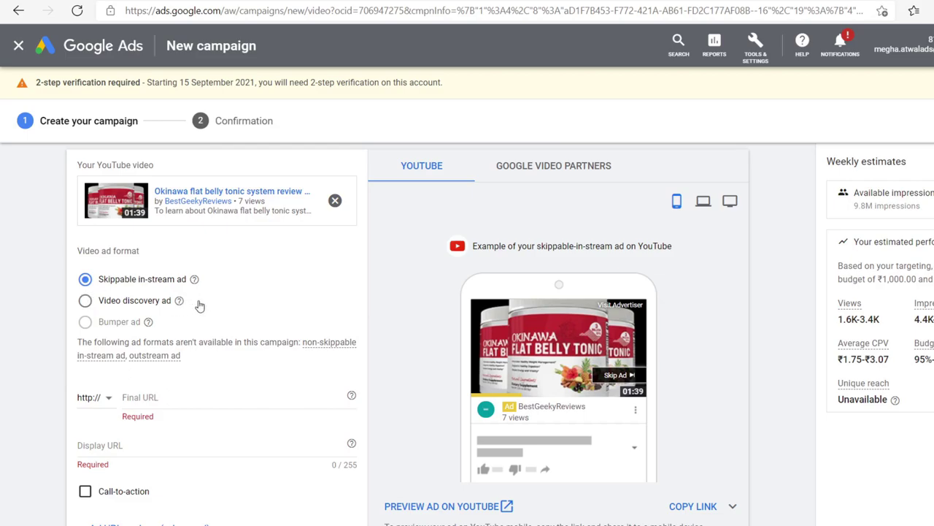
Step: Compare the Google Video Partners and desktop YouTube previews, then open the live YouTube ad preview
click(562, 169)
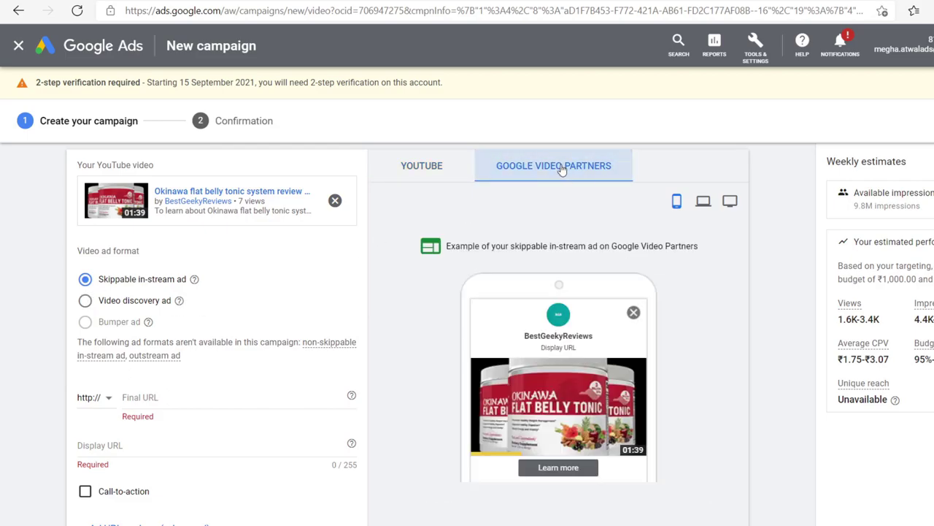
scroll(532, 360, down, 1)
scroll(531, 360, down, 1)
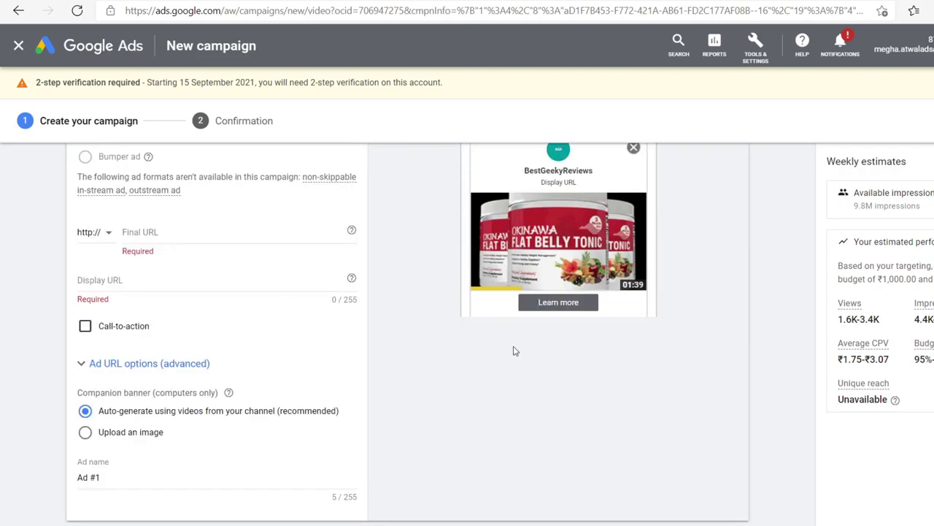
scroll(515, 348, up, 3)
click(421, 255)
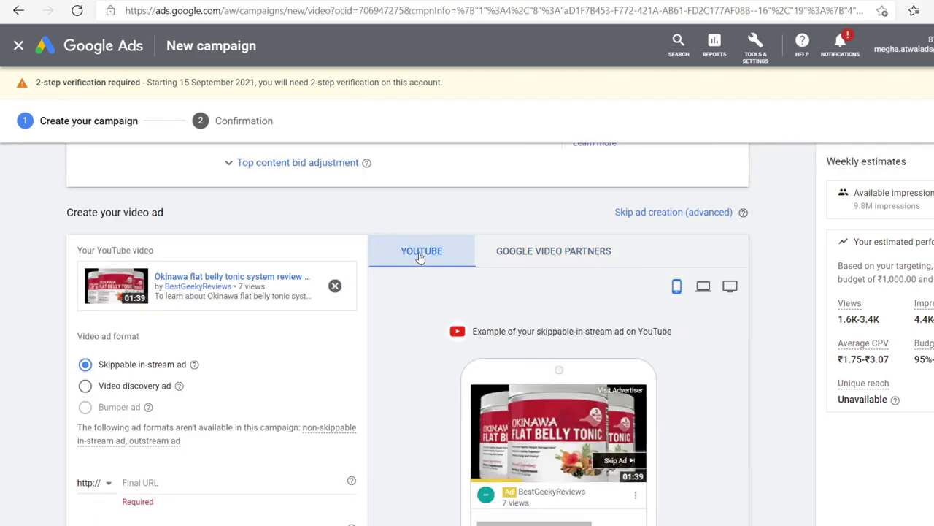
click(704, 288)
scroll(705, 285, down, 2)
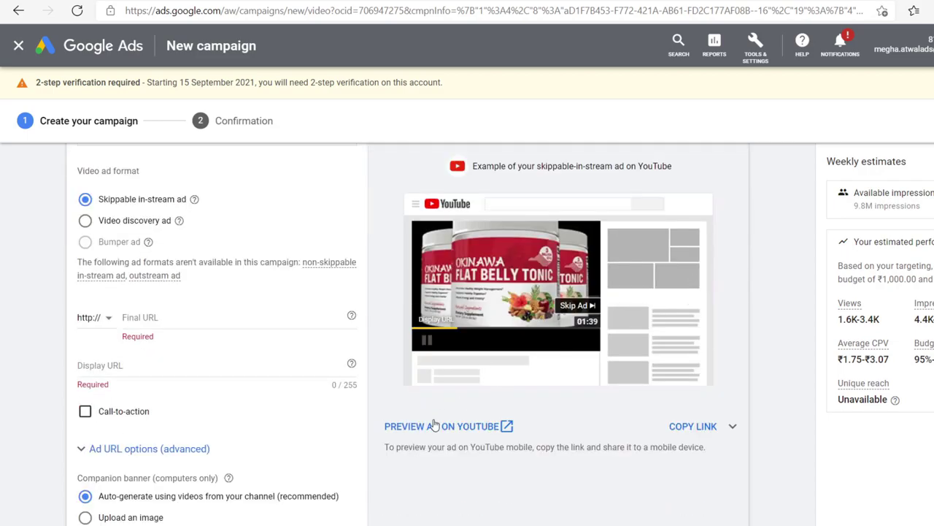
click(434, 428)
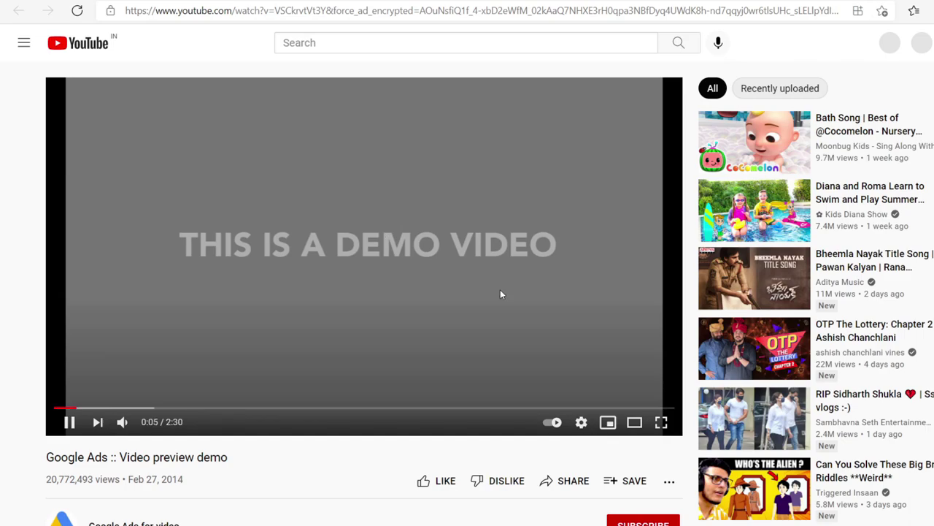
Step: Watch the ad play on the Google Ads video preview demo page
scroll(500, 291, down, 2)
scroll(65, 340, up, 1)
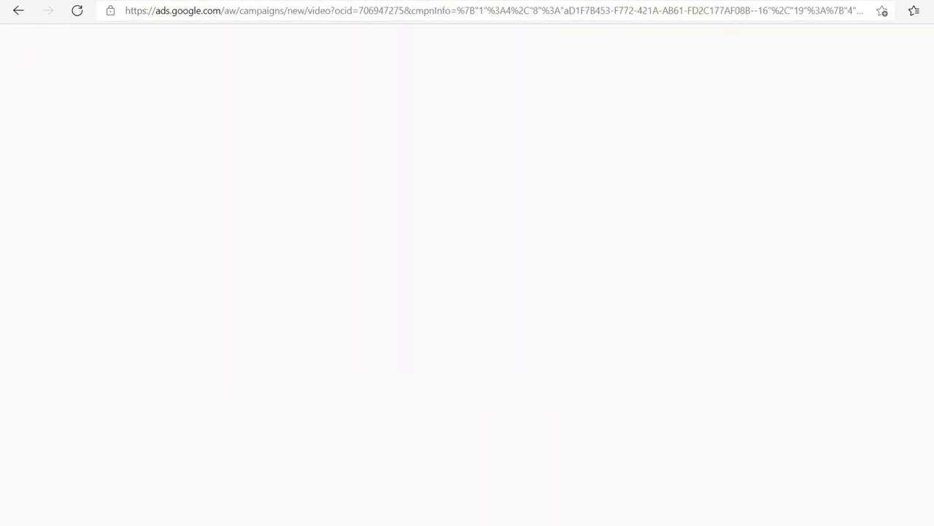
Step: Return to the Google Ads campaign and click into the skippable ad's Final URL field
key(alt+Left)
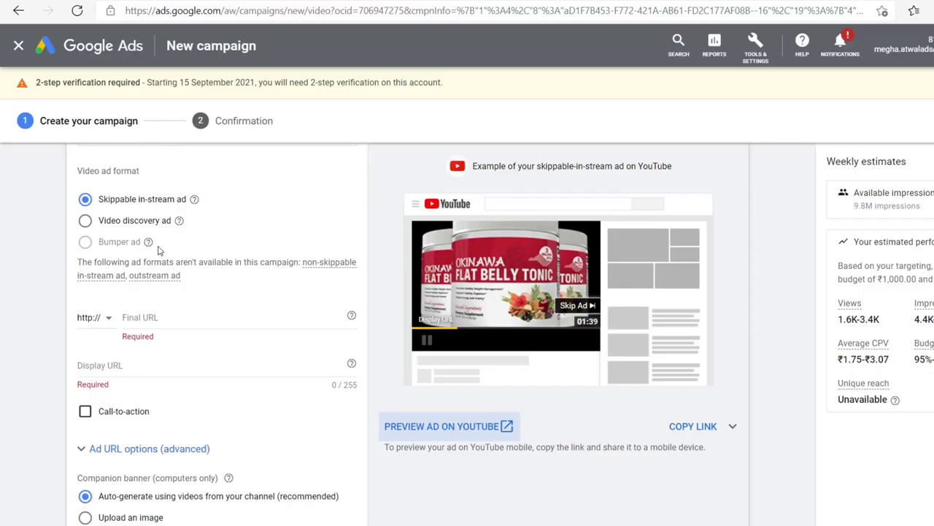
scroll(219, 261, up, 1)
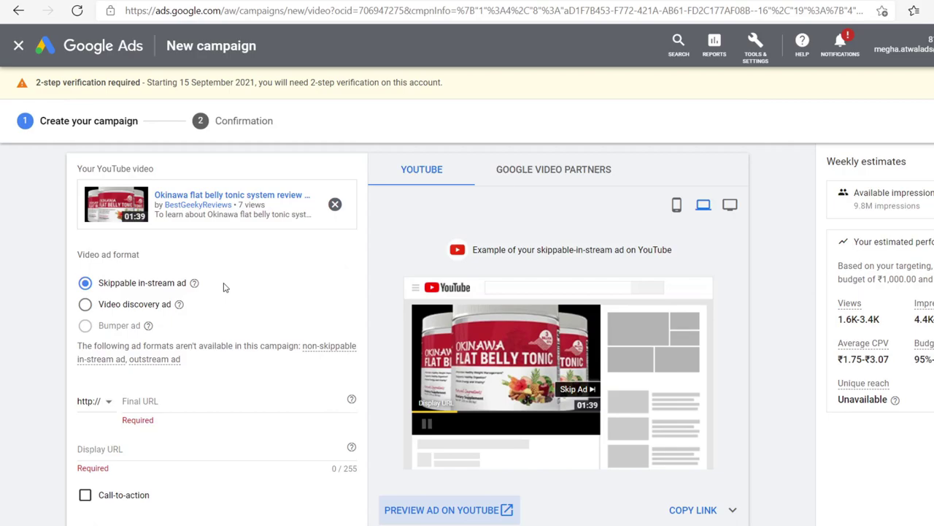
click(196, 399)
scroll(195, 398, down, 1)
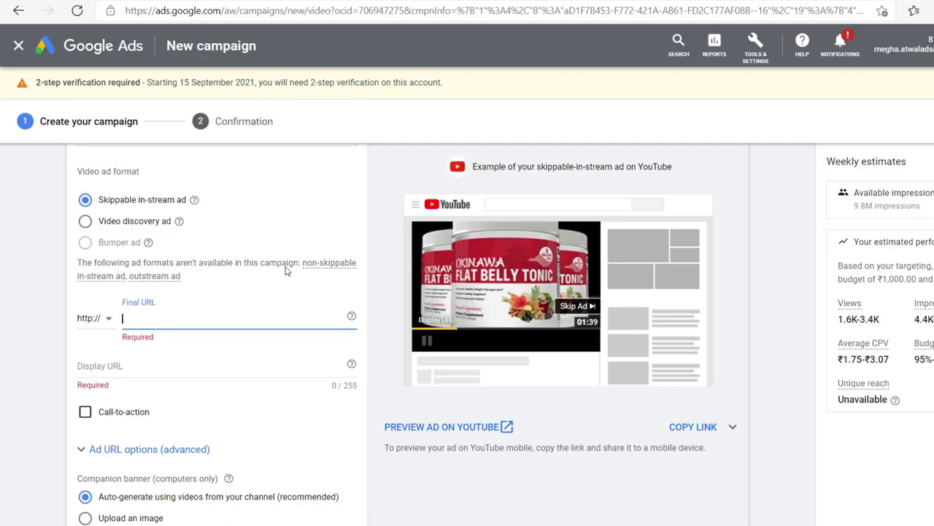
Step: Copy the YouTube channel link and paste it as the ad's https Final URL
click(278, 2)
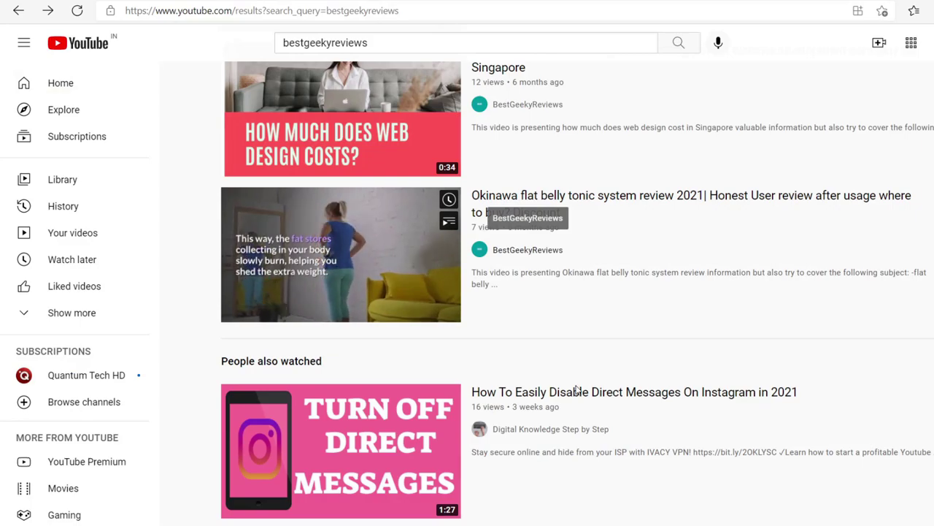
key(ctrl+Tab)
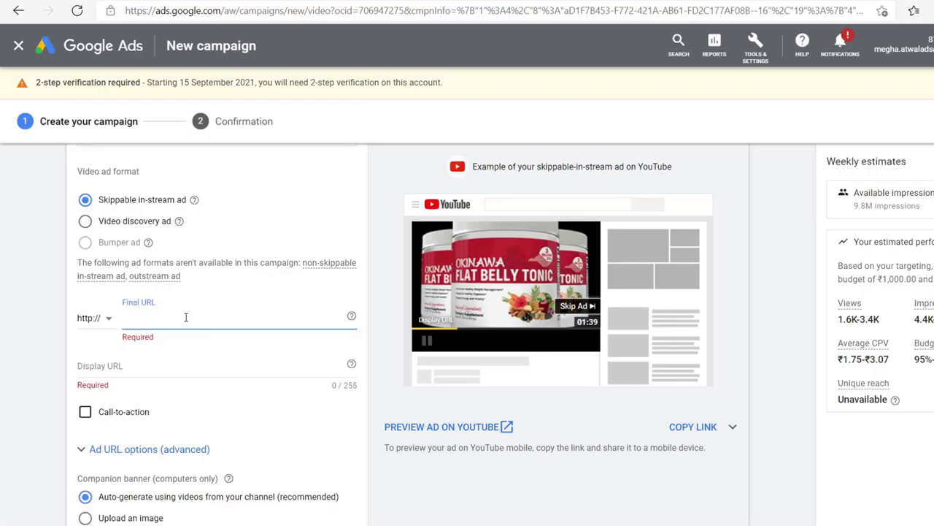
text(www.youtube.com/channel/UC9cz8oKFVHFeVEyLuaX1zDw)
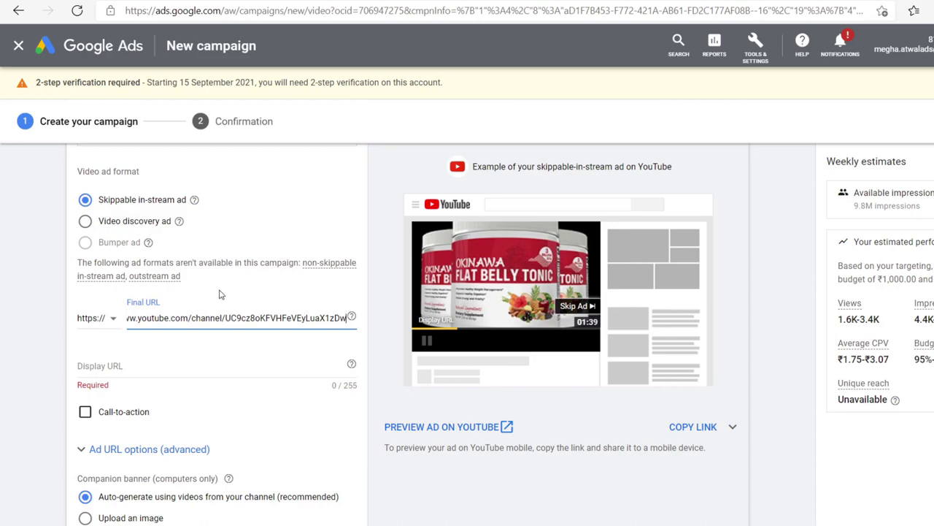
Step: Paste the channel link as the Display URL and choose Learn more as the call to action
click(157, 373)
text(www.youtube.com/channel/UC9cz8oKFVHFeVEyLuaX1zDw)
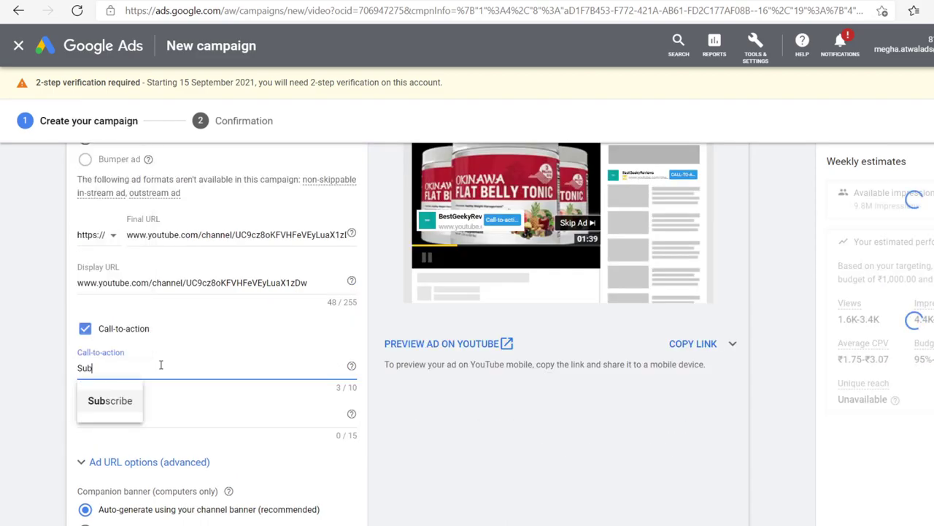
key(BackSpace)
key(BackSpace)
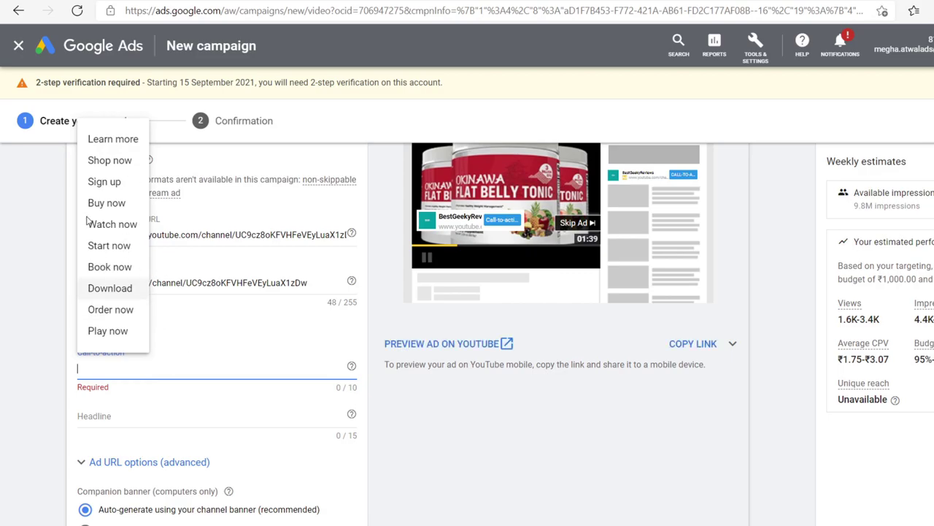
click(113, 140)
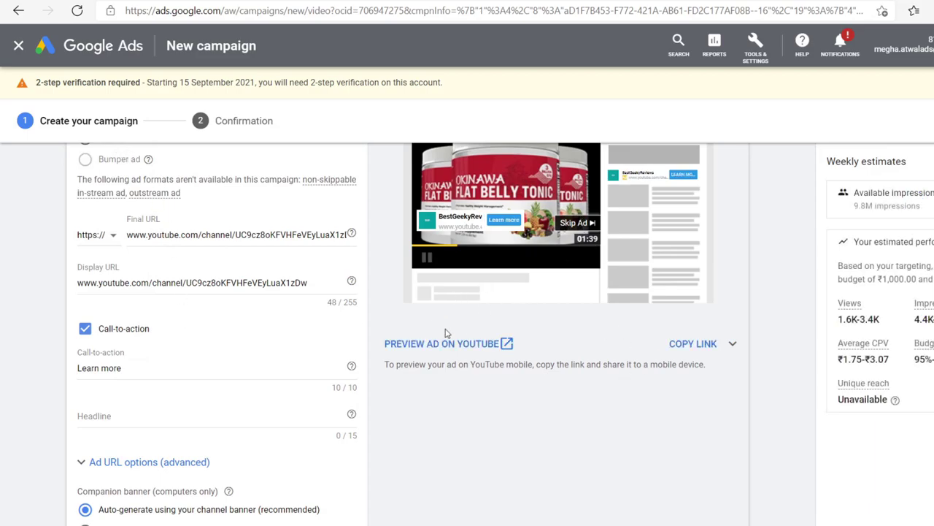
Step: Set the ad headline to 'belly fat'
click(114, 412)
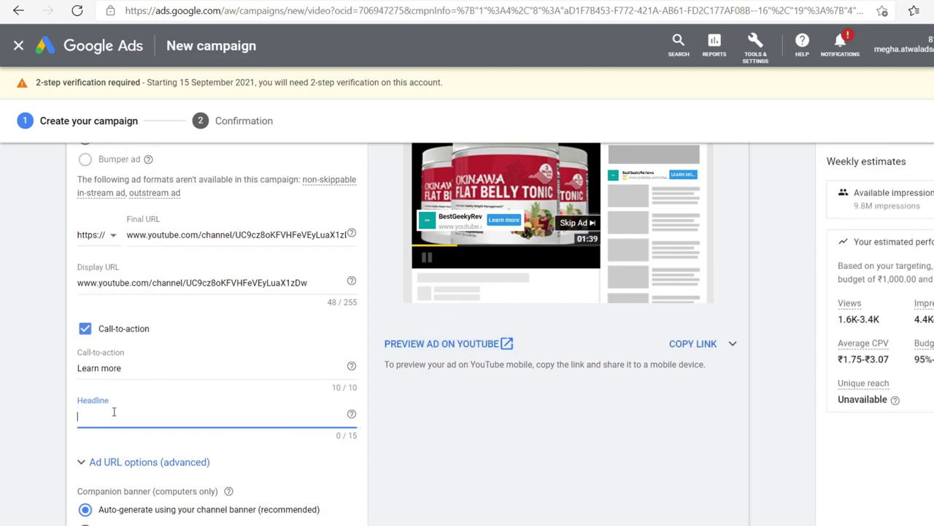
text(Best )
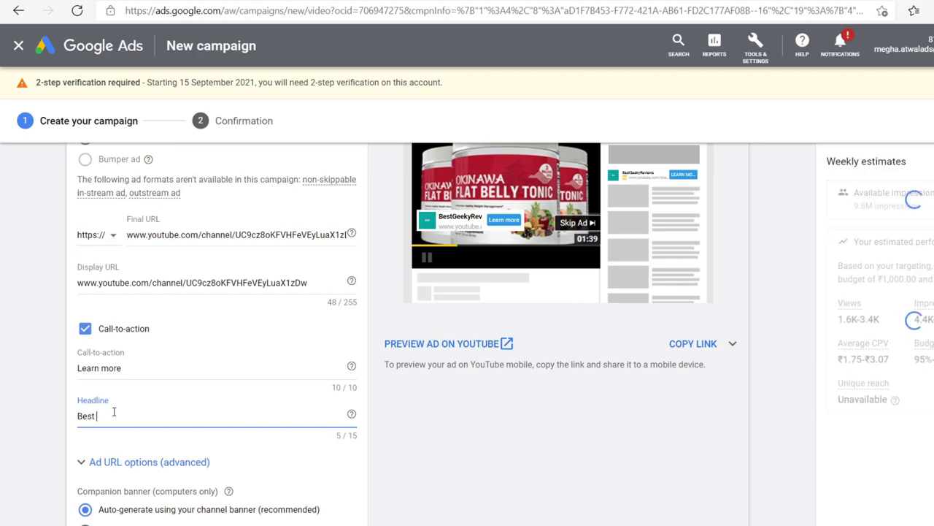
text(Health Prod)
key(BackSpace)
text(du)
key(BackSpace)
key(BackSpace)
key(BackSpace)
key(BackSpace)
key(BackSpace)
key(BackSpace)
key(ctrl+a)
key(BackSpace)
text(belly fat)
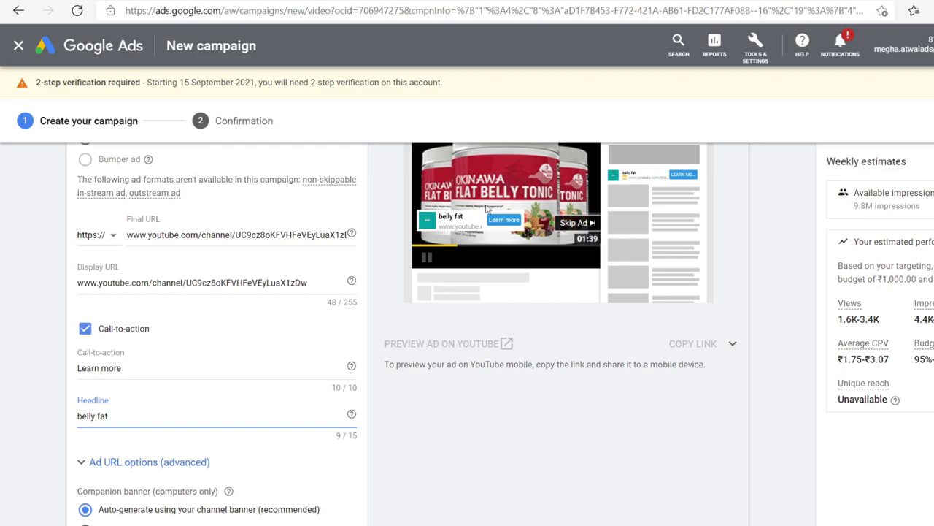
Step: Switch the ad preview to the mobile layout
scroll(476, 290, up, 2)
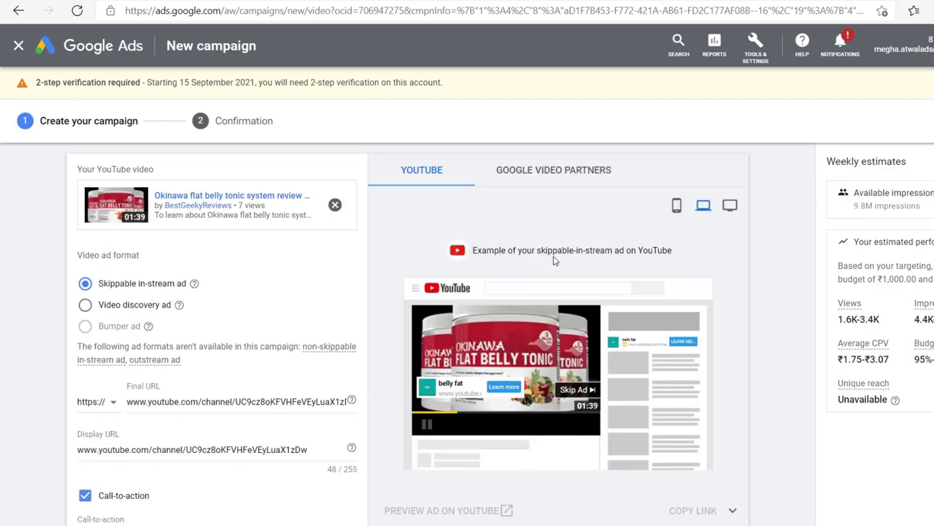
click(677, 207)
scroll(497, 223, down, 3)
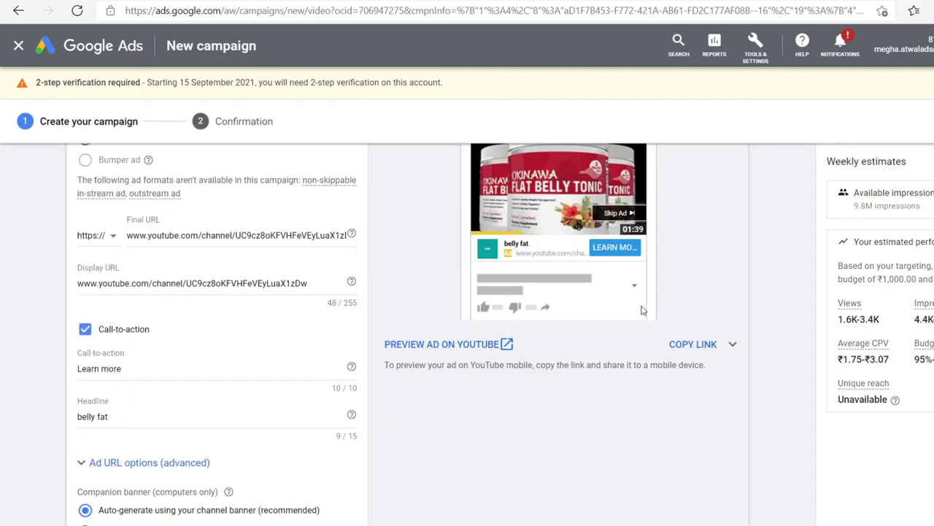
scroll(497, 222, up, 1)
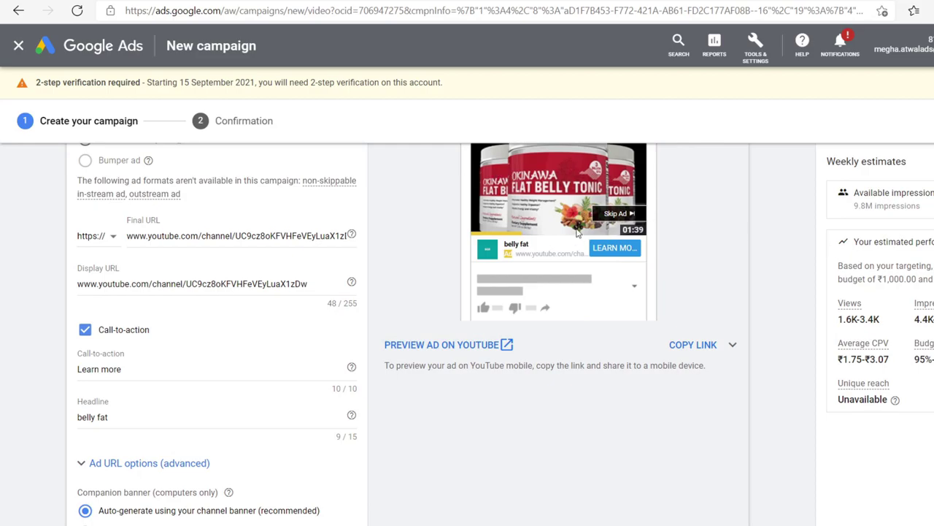
scroll(517, 262, down, 3)
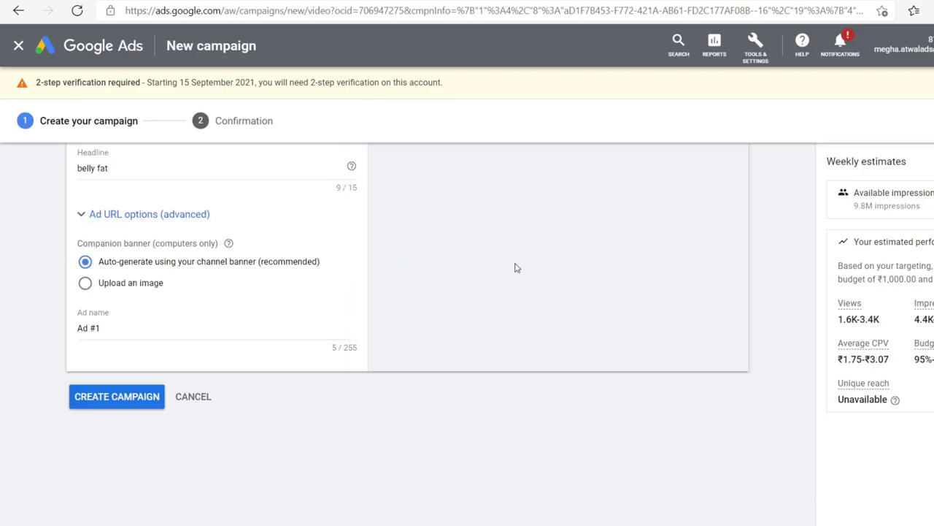
Step: Rename the ad from 'Ad #1' to 'Okinawa test' and submit the campaign
click(160, 329)
key(ctrl+a)
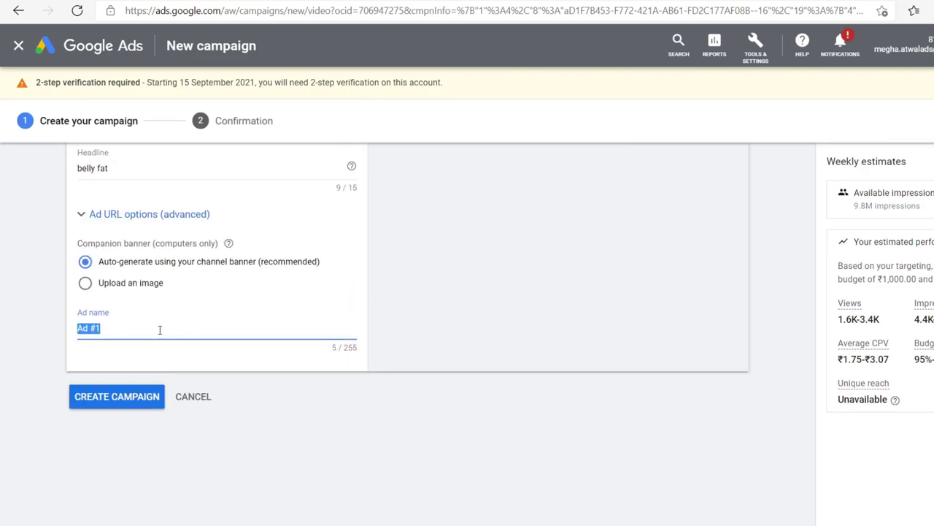
key(BackSpace)
text(A)
key(BackSpace)
text(Okin)
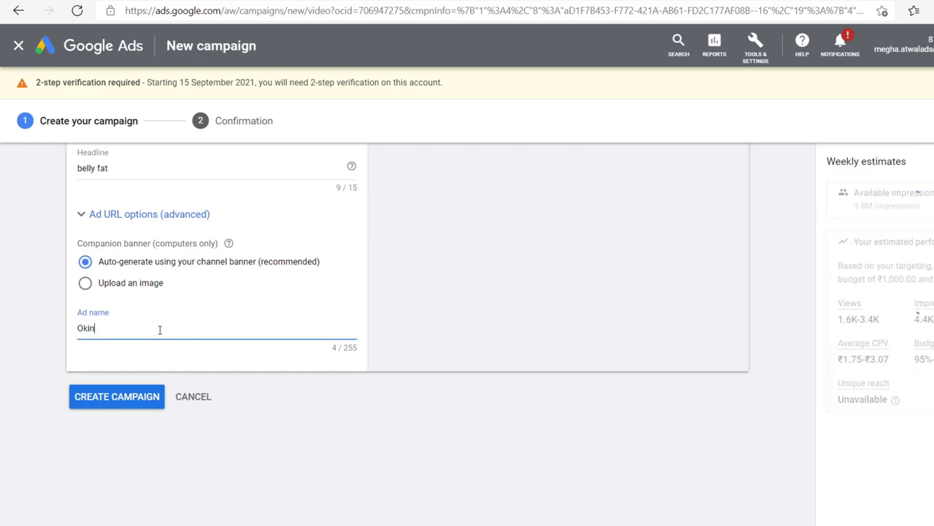
text(awa test)
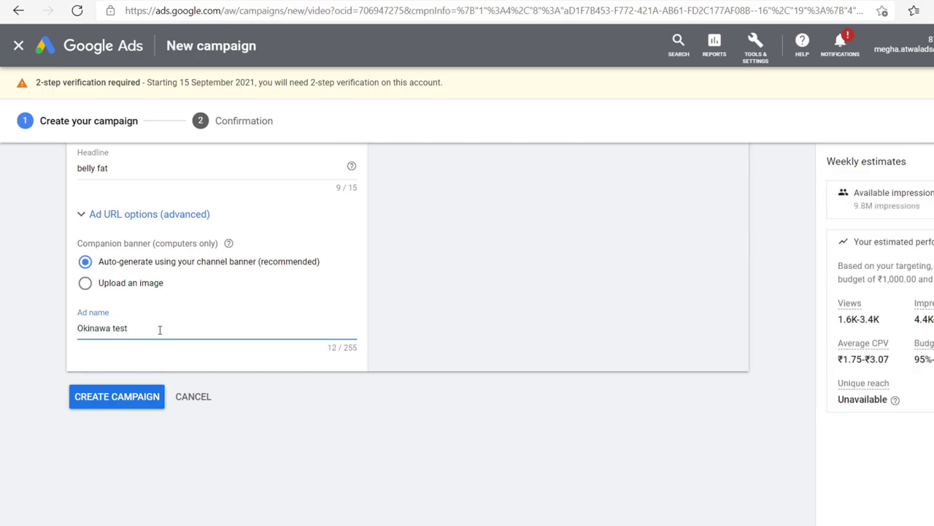
click(115, 402)
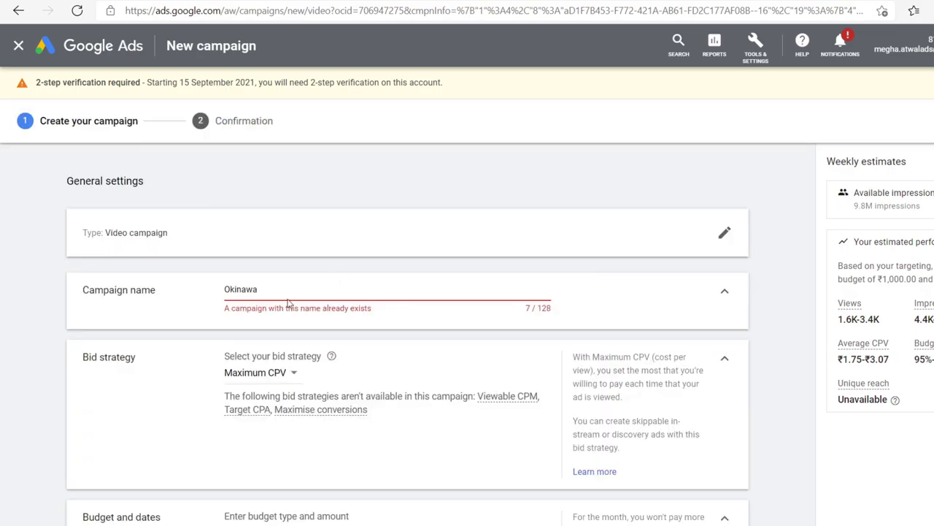
Step: Append '-test' to make the campaign name 'Okinawa-test' and create the campaign
click(292, 289)
text(-test)
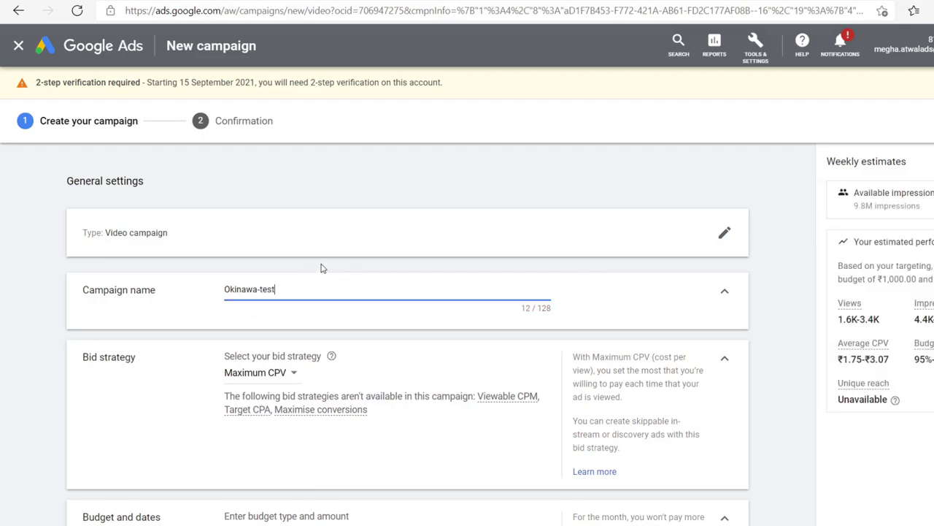
scroll(322, 269, down, 20)
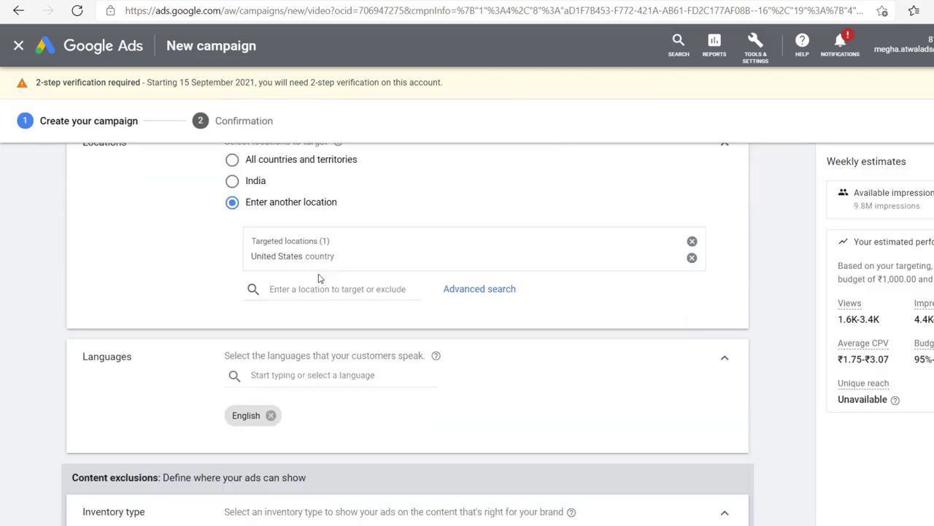
scroll(150, 380, down, 20)
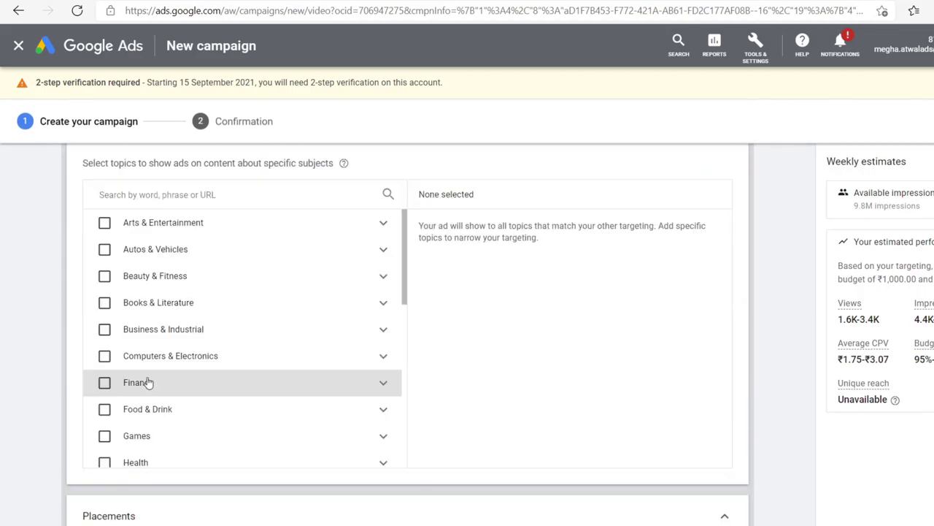
scroll(258, 382, down, 5)
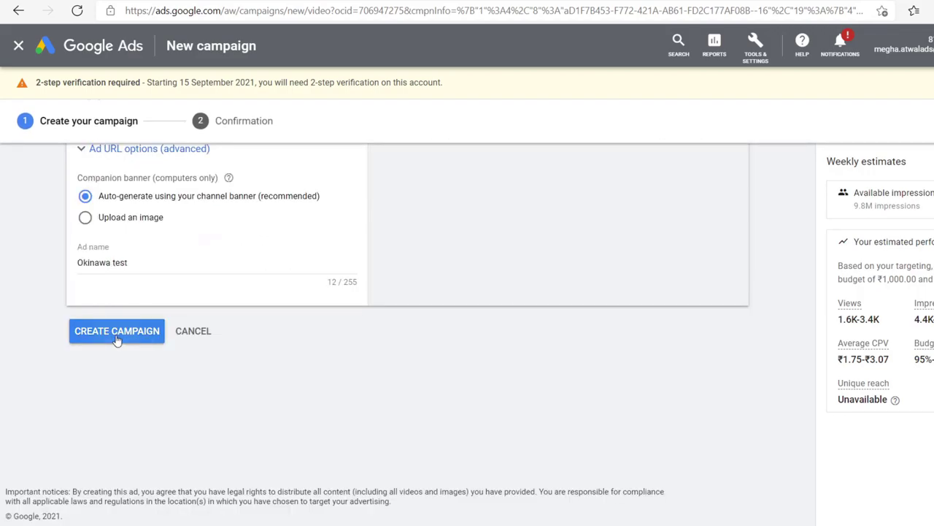
click(117, 331)
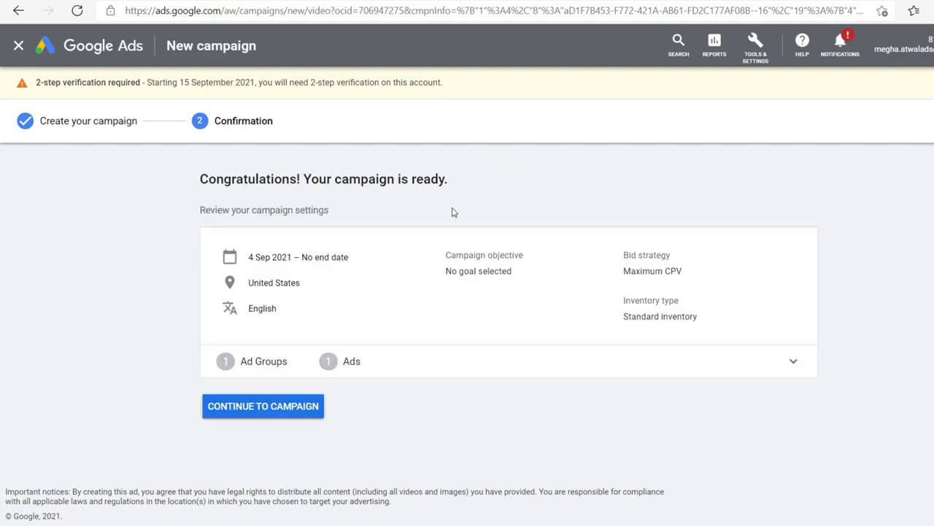
Step: Continue to the new Okinawa-test campaign and open its Overview page
click(247, 411)
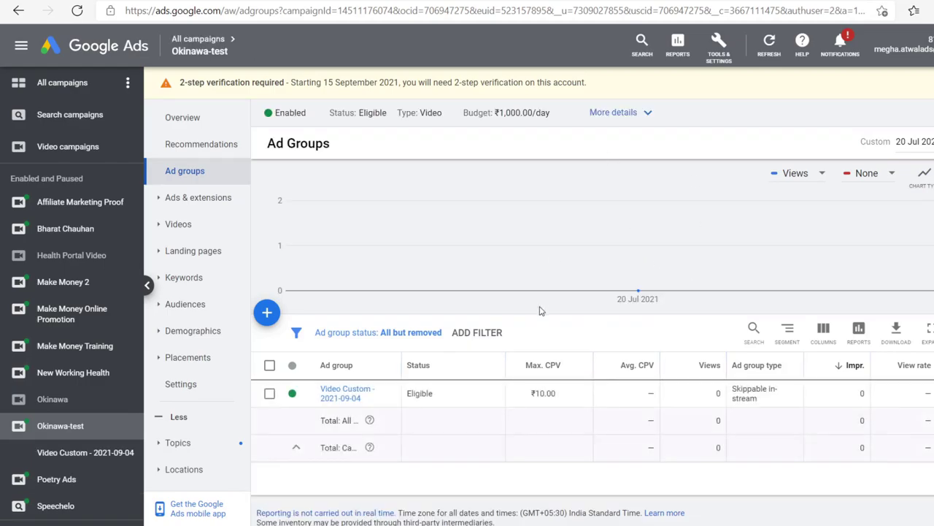
click(176, 118)
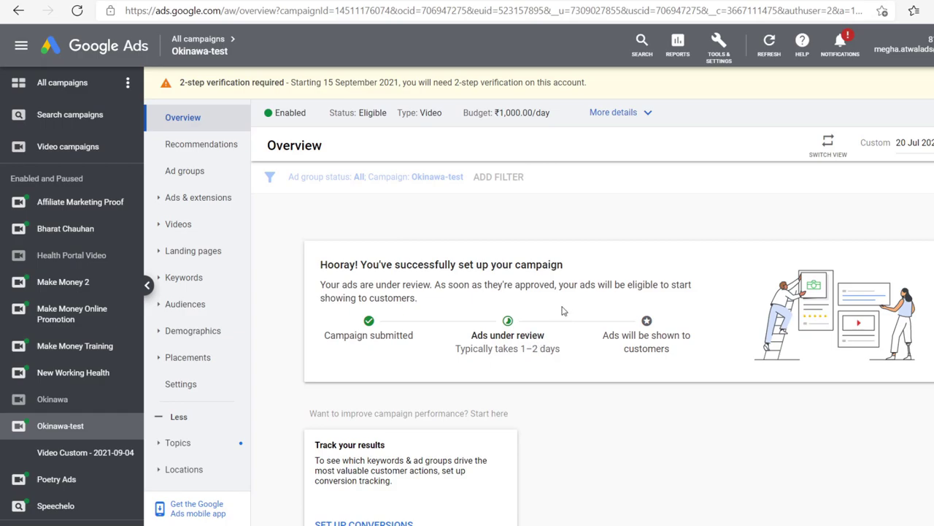
scroll(565, 310, down, 2)
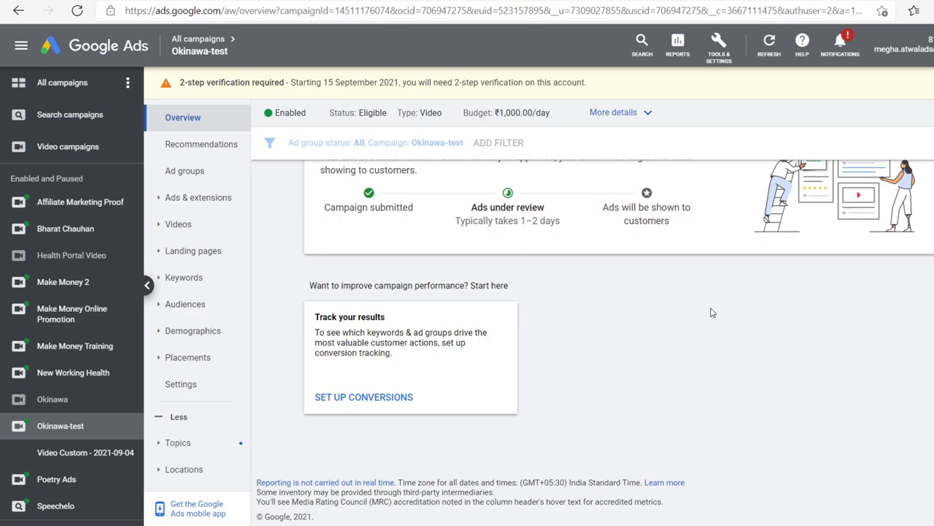
scroll(757, 326, up, 2)
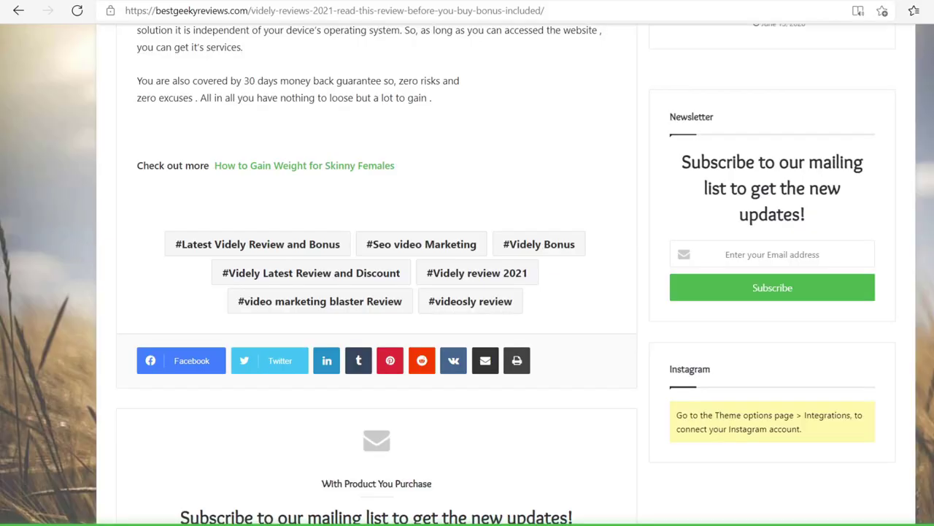
Step: Scroll through the Videly review article down to its #Seo video Marketing hashtag
scroll(477, 177, up, 4)
scroll(476, 175, up, 15)
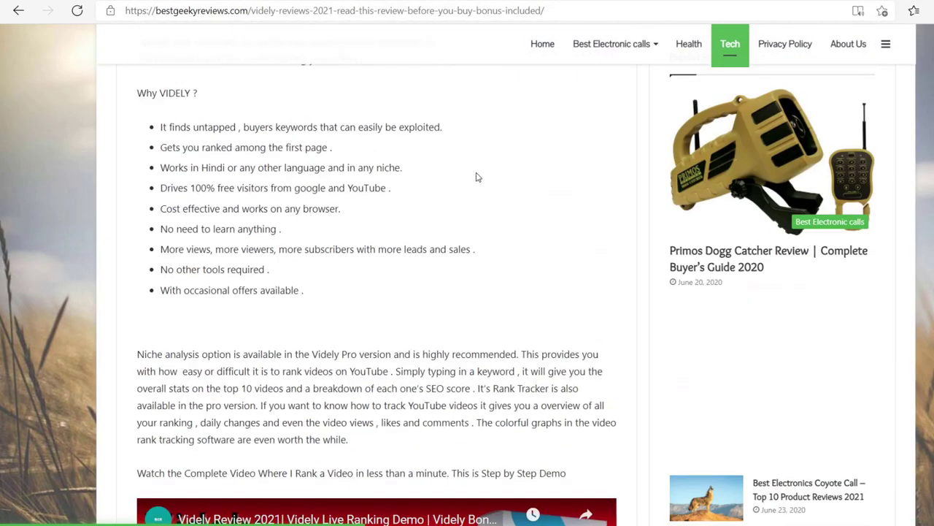
scroll(477, 173, up, 3)
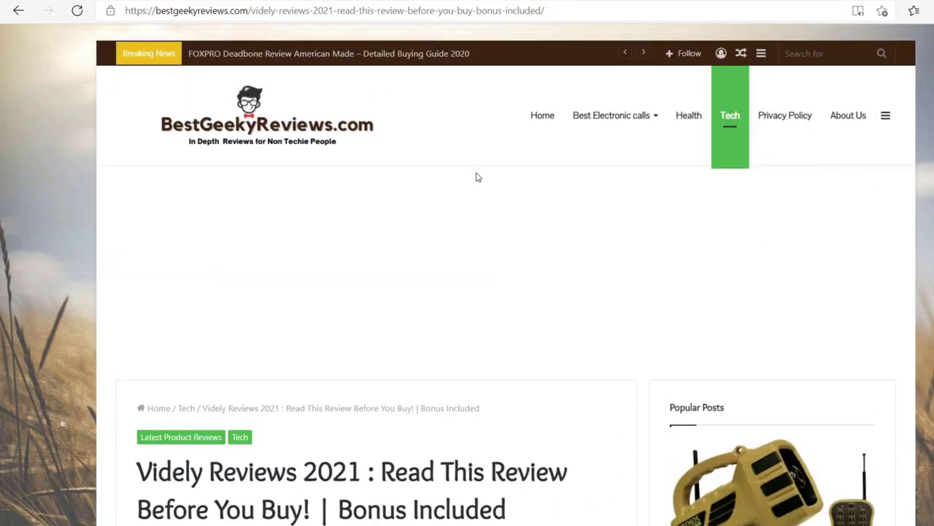
scroll(477, 175, down, 3)
scroll(477, 177, down, 3)
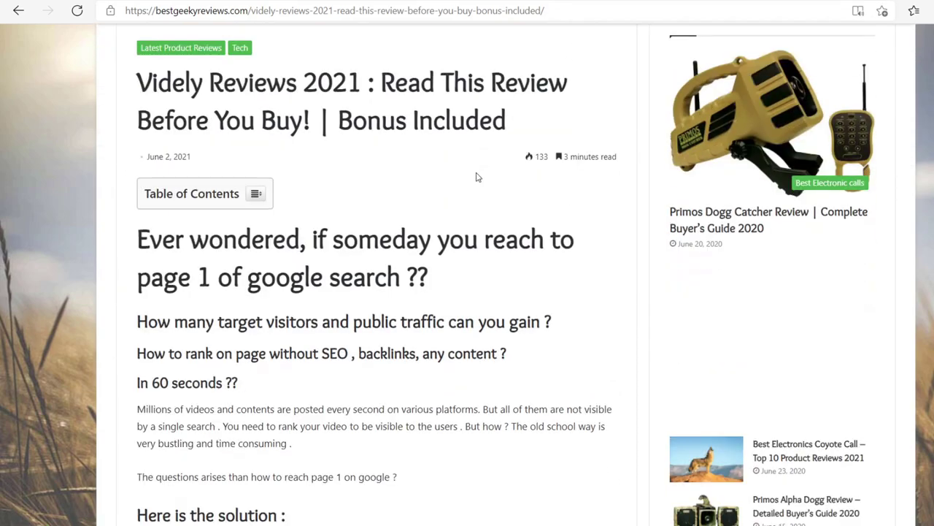
scroll(476, 176, up, 5)
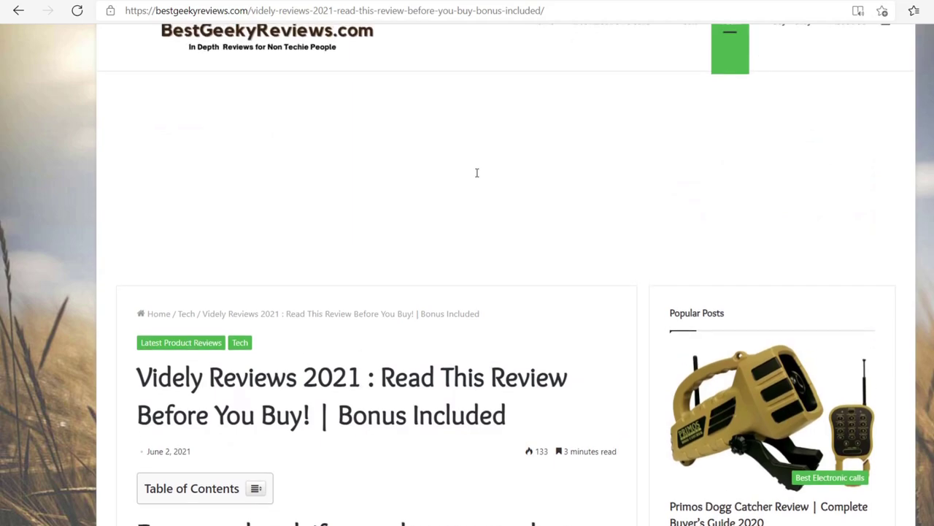
scroll(477, 173, down, 2)
scroll(477, 175, down, 3)
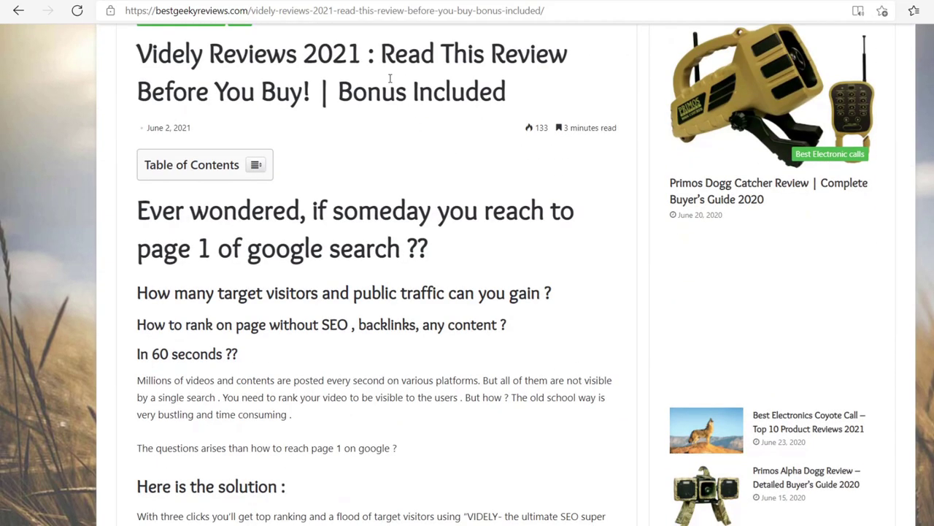
scroll(434, 131, down, 1)
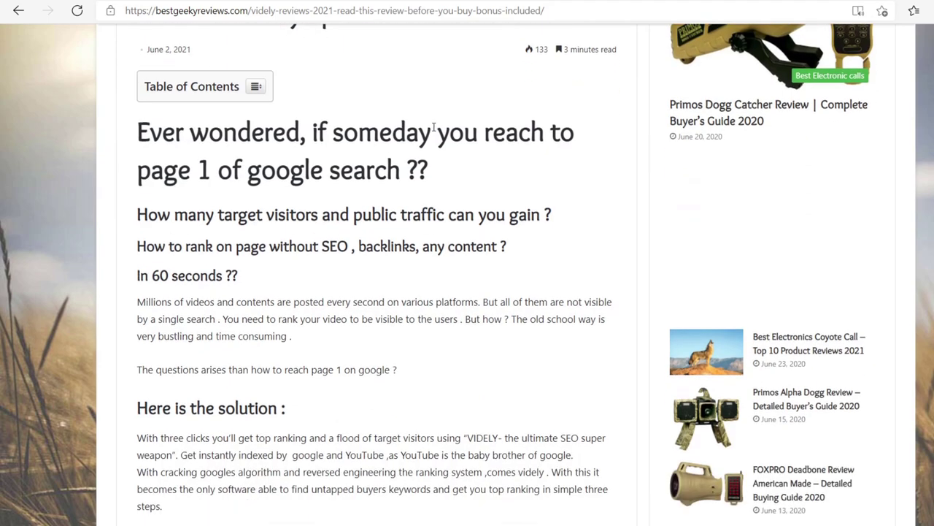
scroll(431, 146, down, 1)
scroll(386, 270, down, 5)
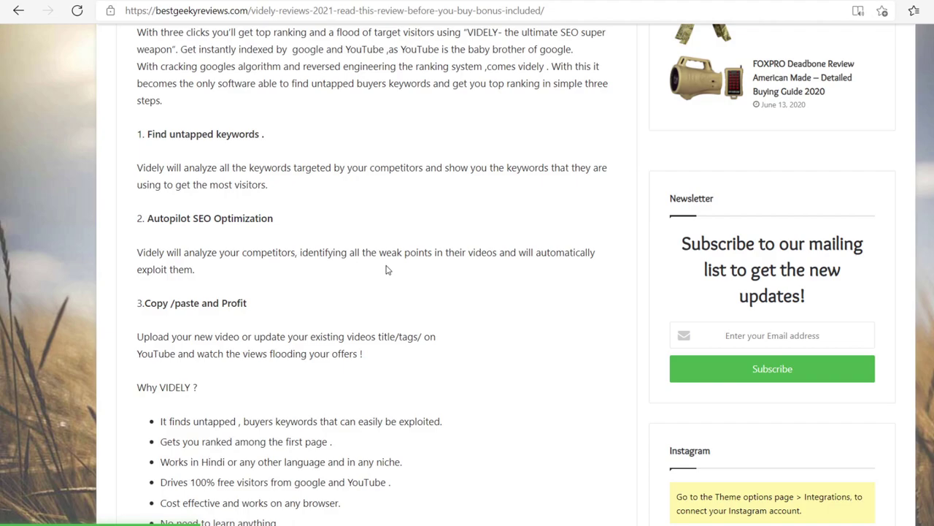
scroll(387, 270, down, 9)
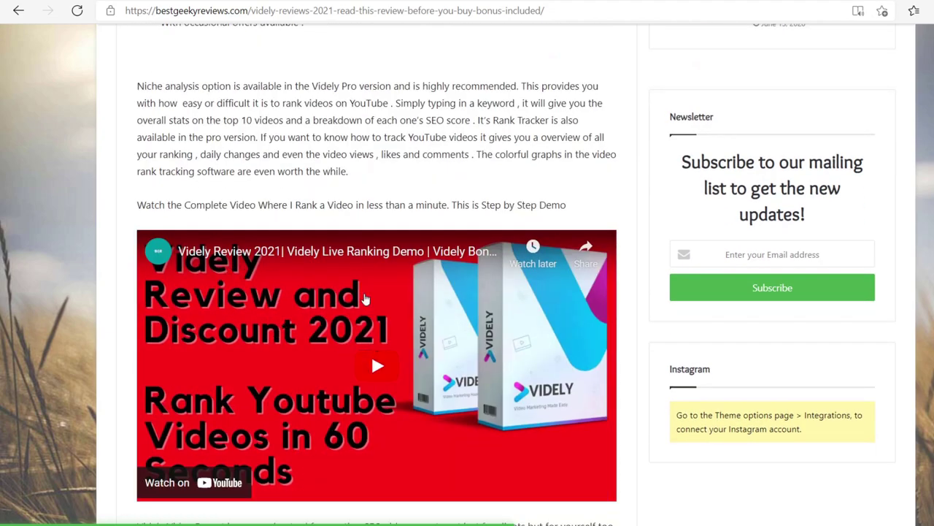
scroll(325, 210, down, 1)
scroll(324, 210, down, 8)
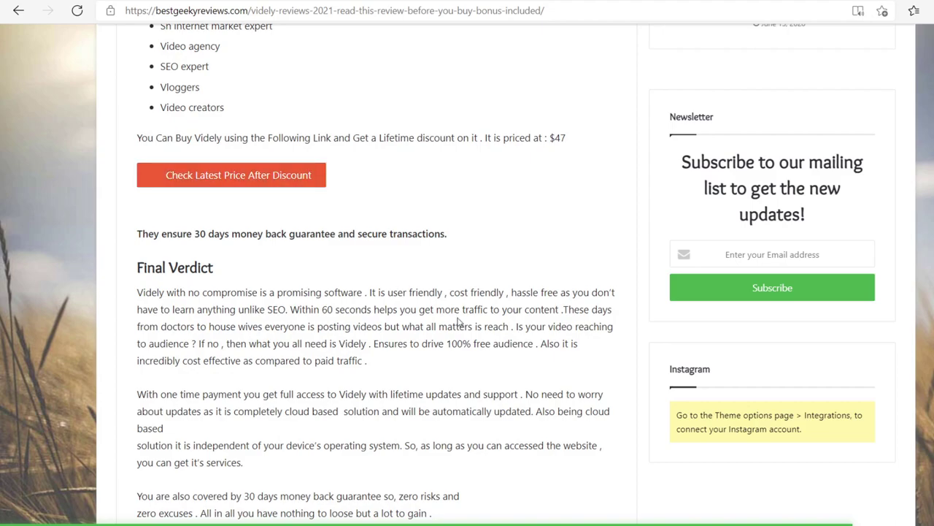
scroll(458, 322, down, 5)
scroll(458, 322, down, 3)
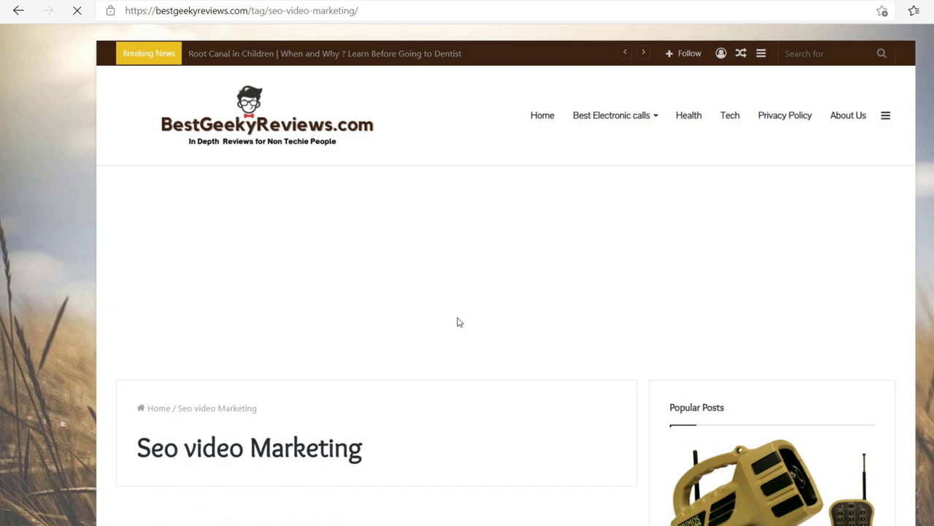
Step: Visit the site's home page via the logo and scroll through it
click(235, 122)
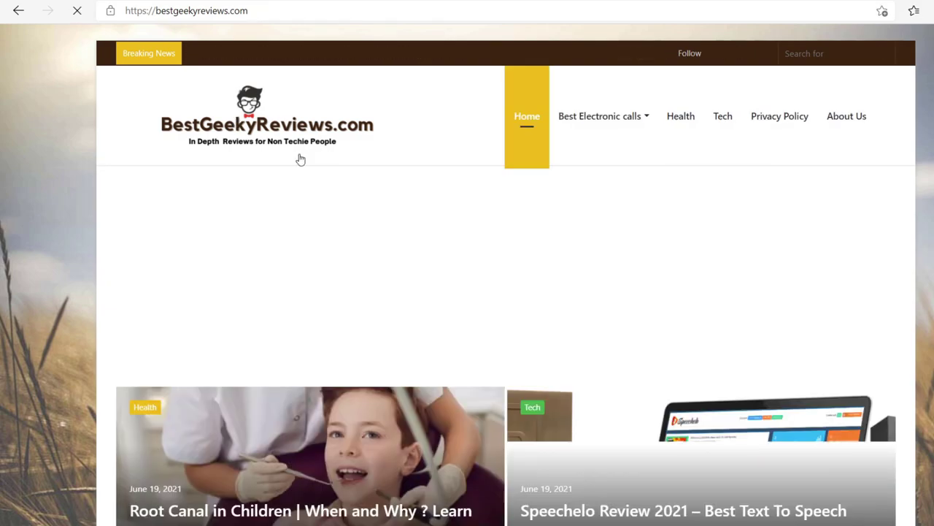
scroll(800, 332, down, 5)
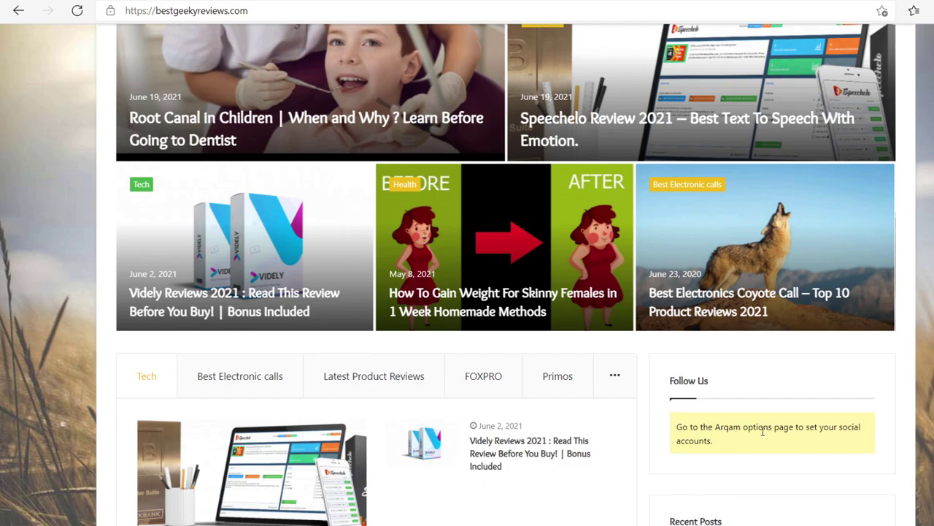
scroll(749, 438, up, 5)
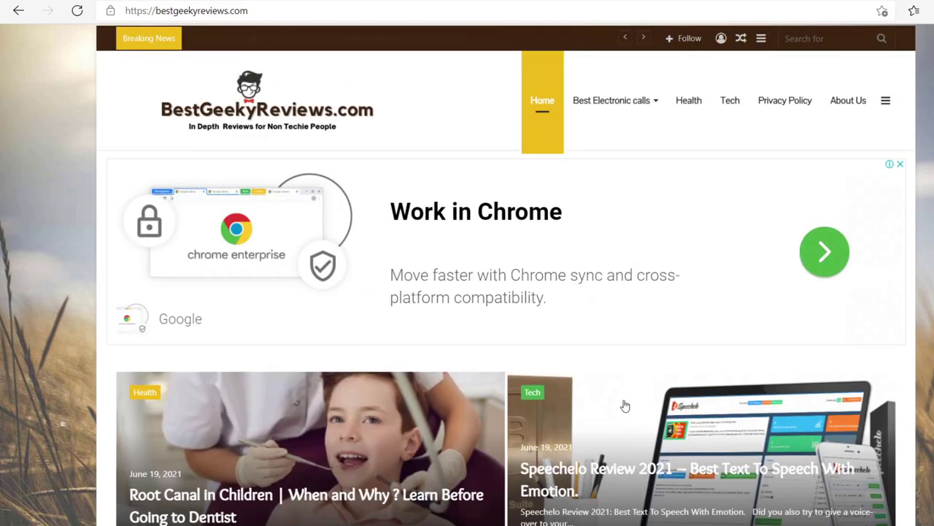
scroll(625, 406, down, 1)
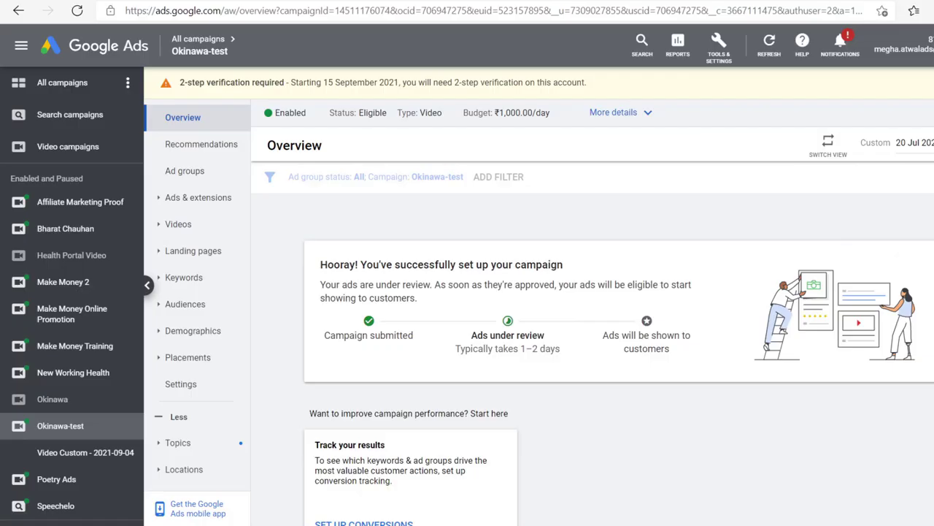
Step: Switch the Okinawa-test campaign status from Enabled to Paused
click(271, 118)
click(296, 124)
click(299, 115)
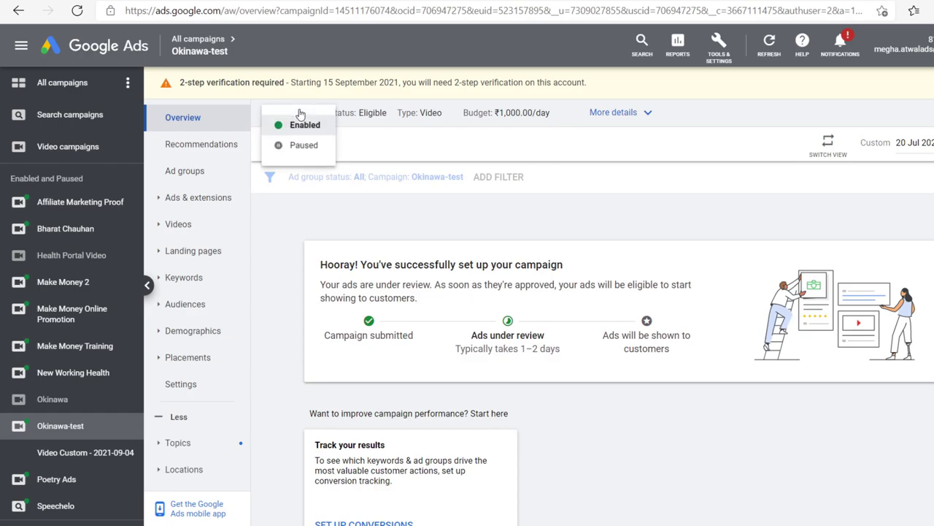
click(305, 147)
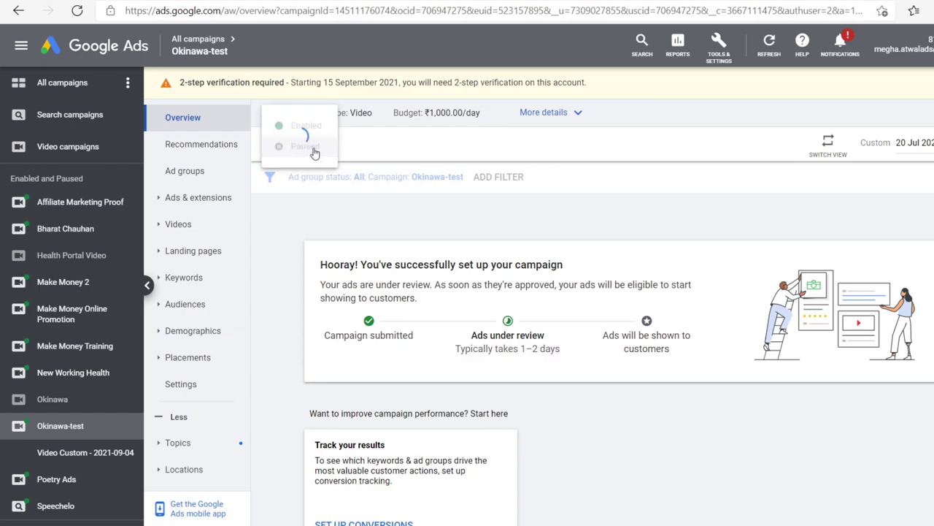